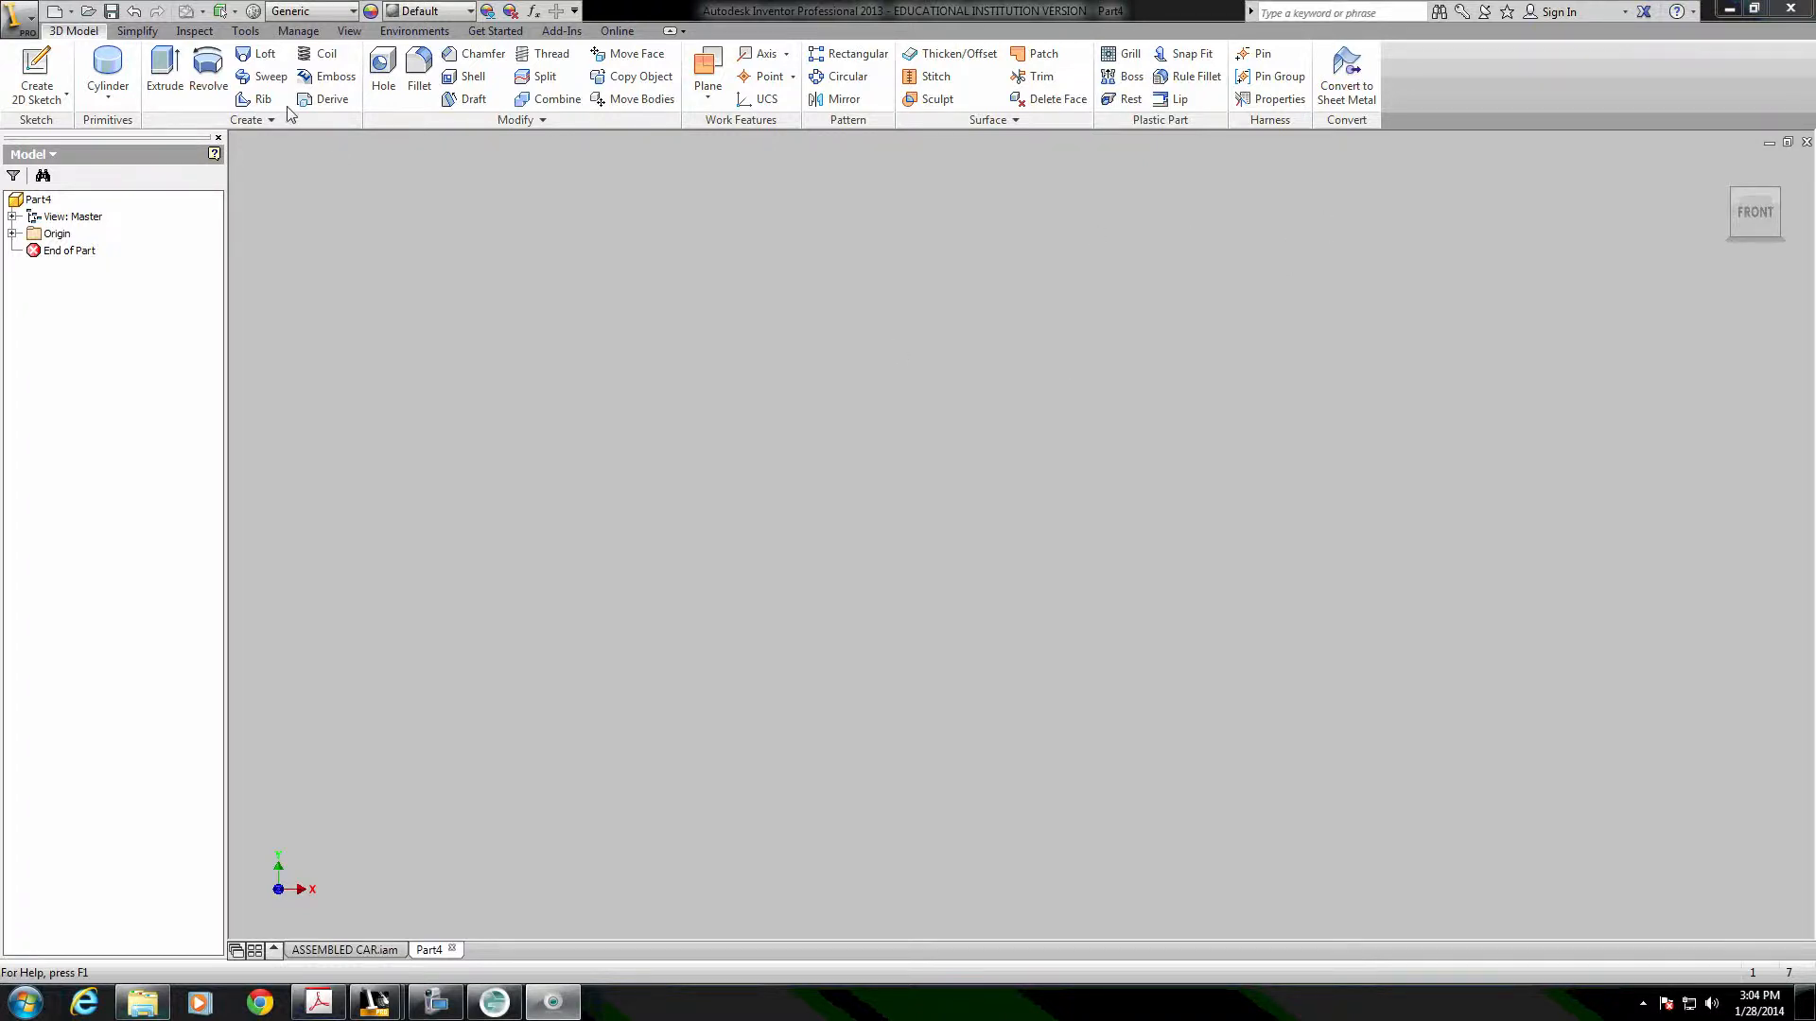
# Start a sketch on the horizontal XZ origin plane and draw a rectangle 1.94 in wide by 1.90 in high.
pyautogui.click(37, 71)
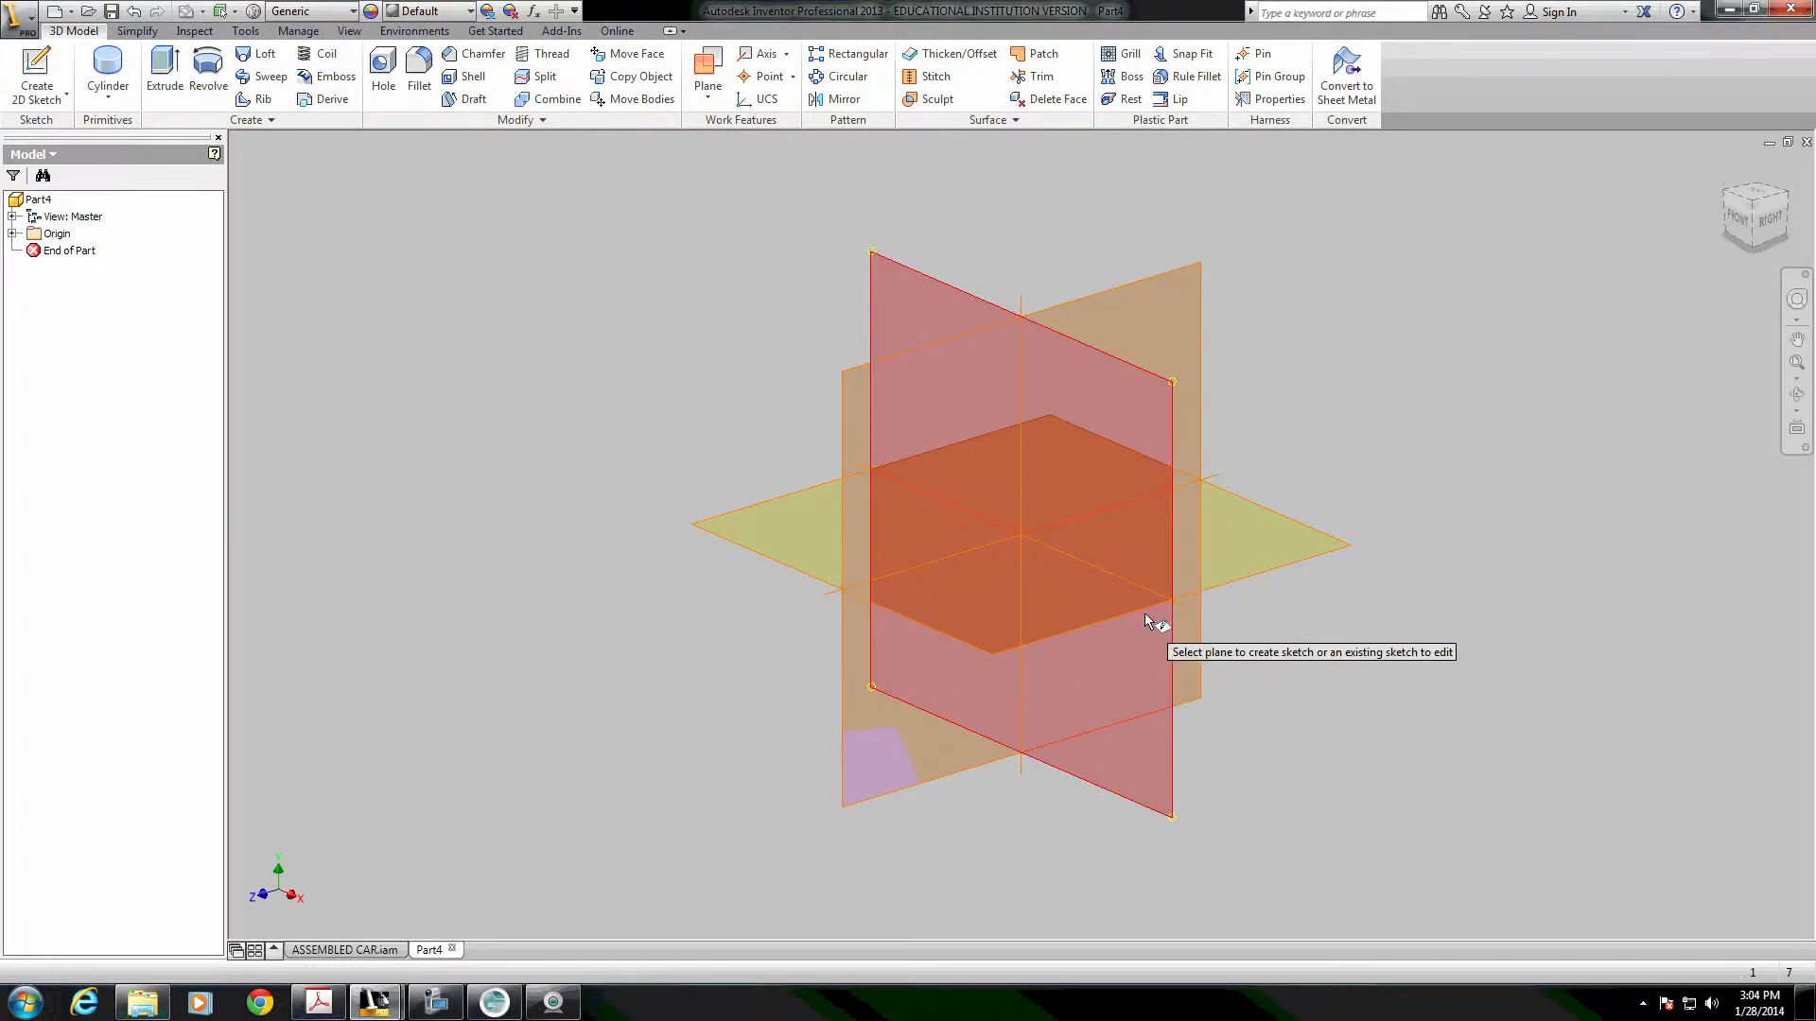
pyautogui.click(1152, 607)
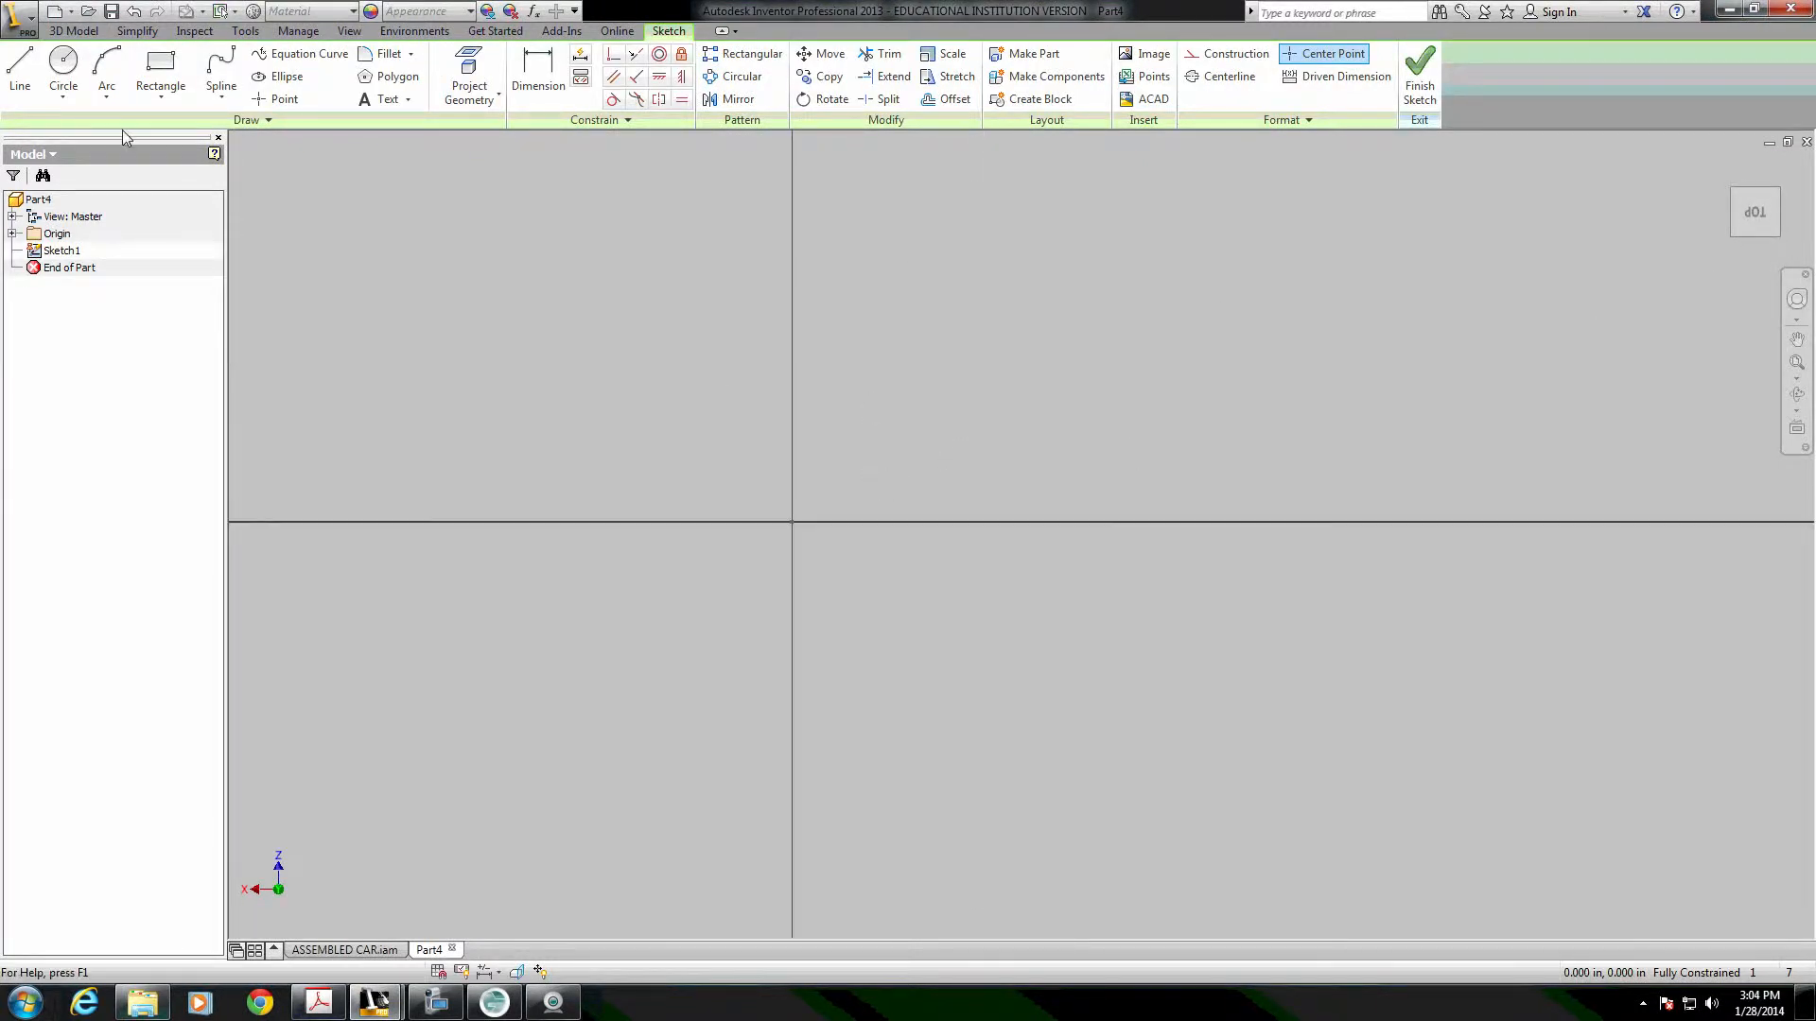
pyautogui.click(20, 68)
pyautogui.click(161, 67)
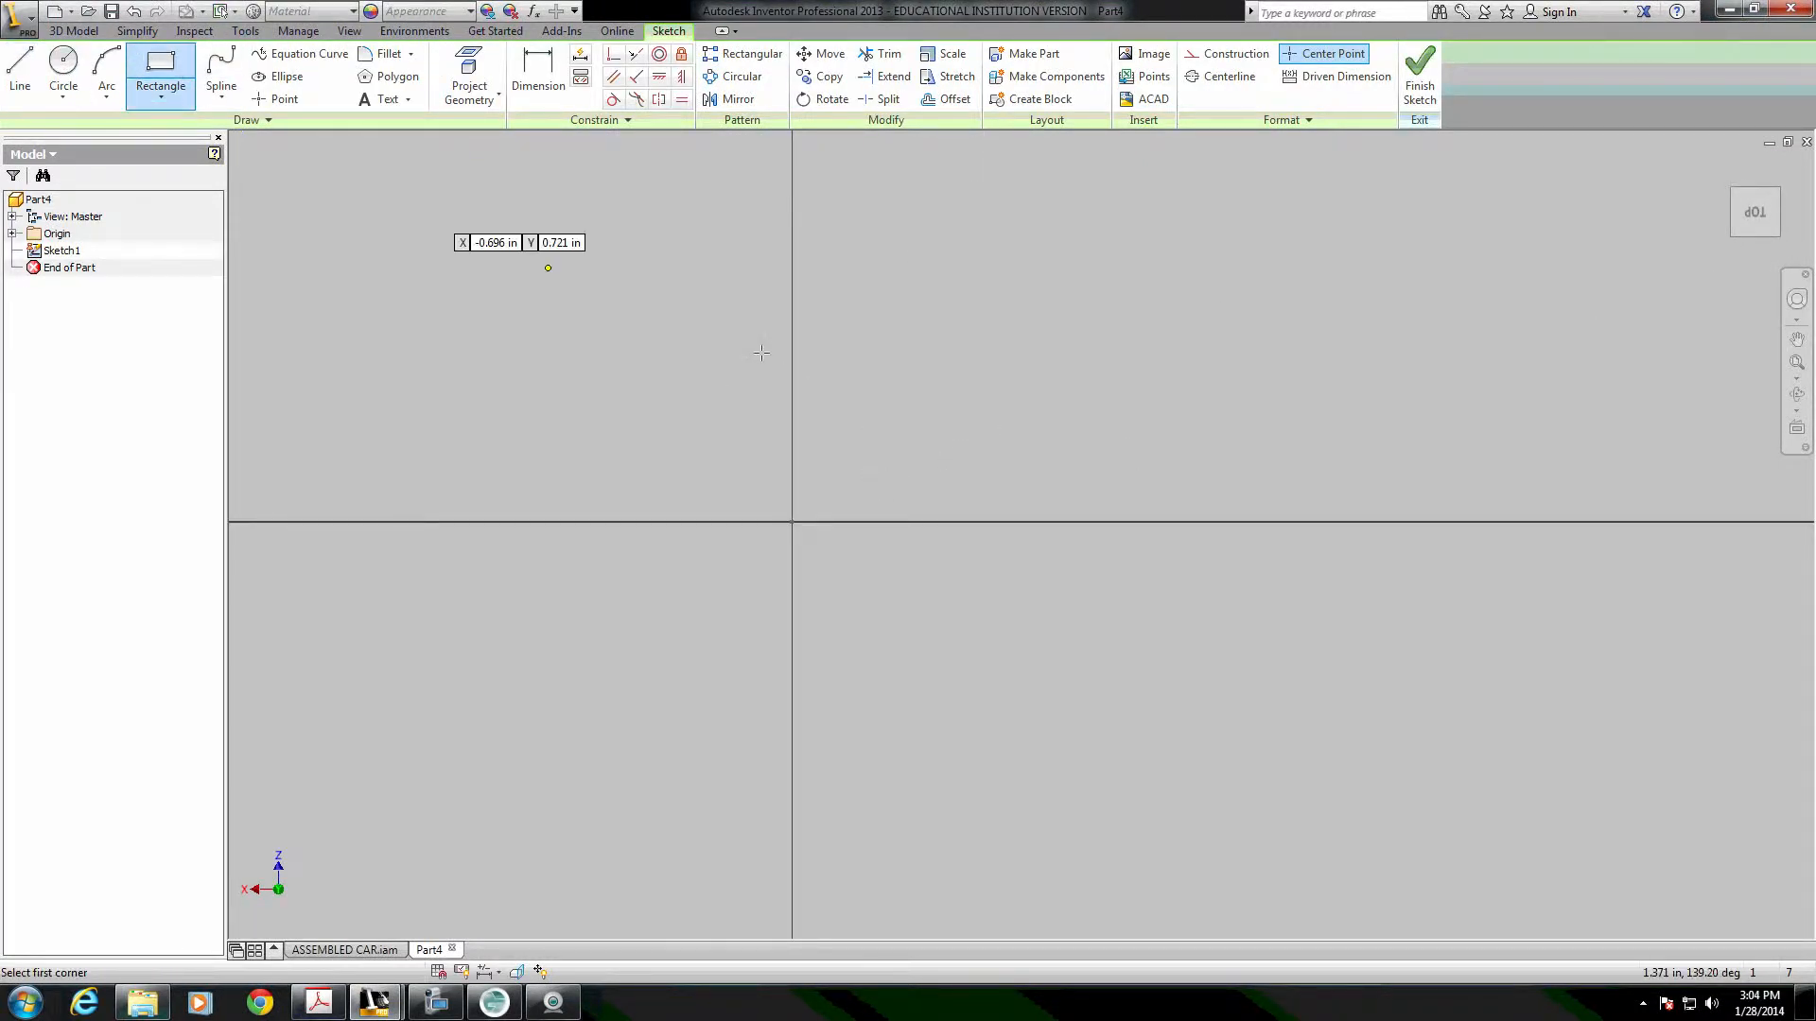
pyautogui.click(799, 274)
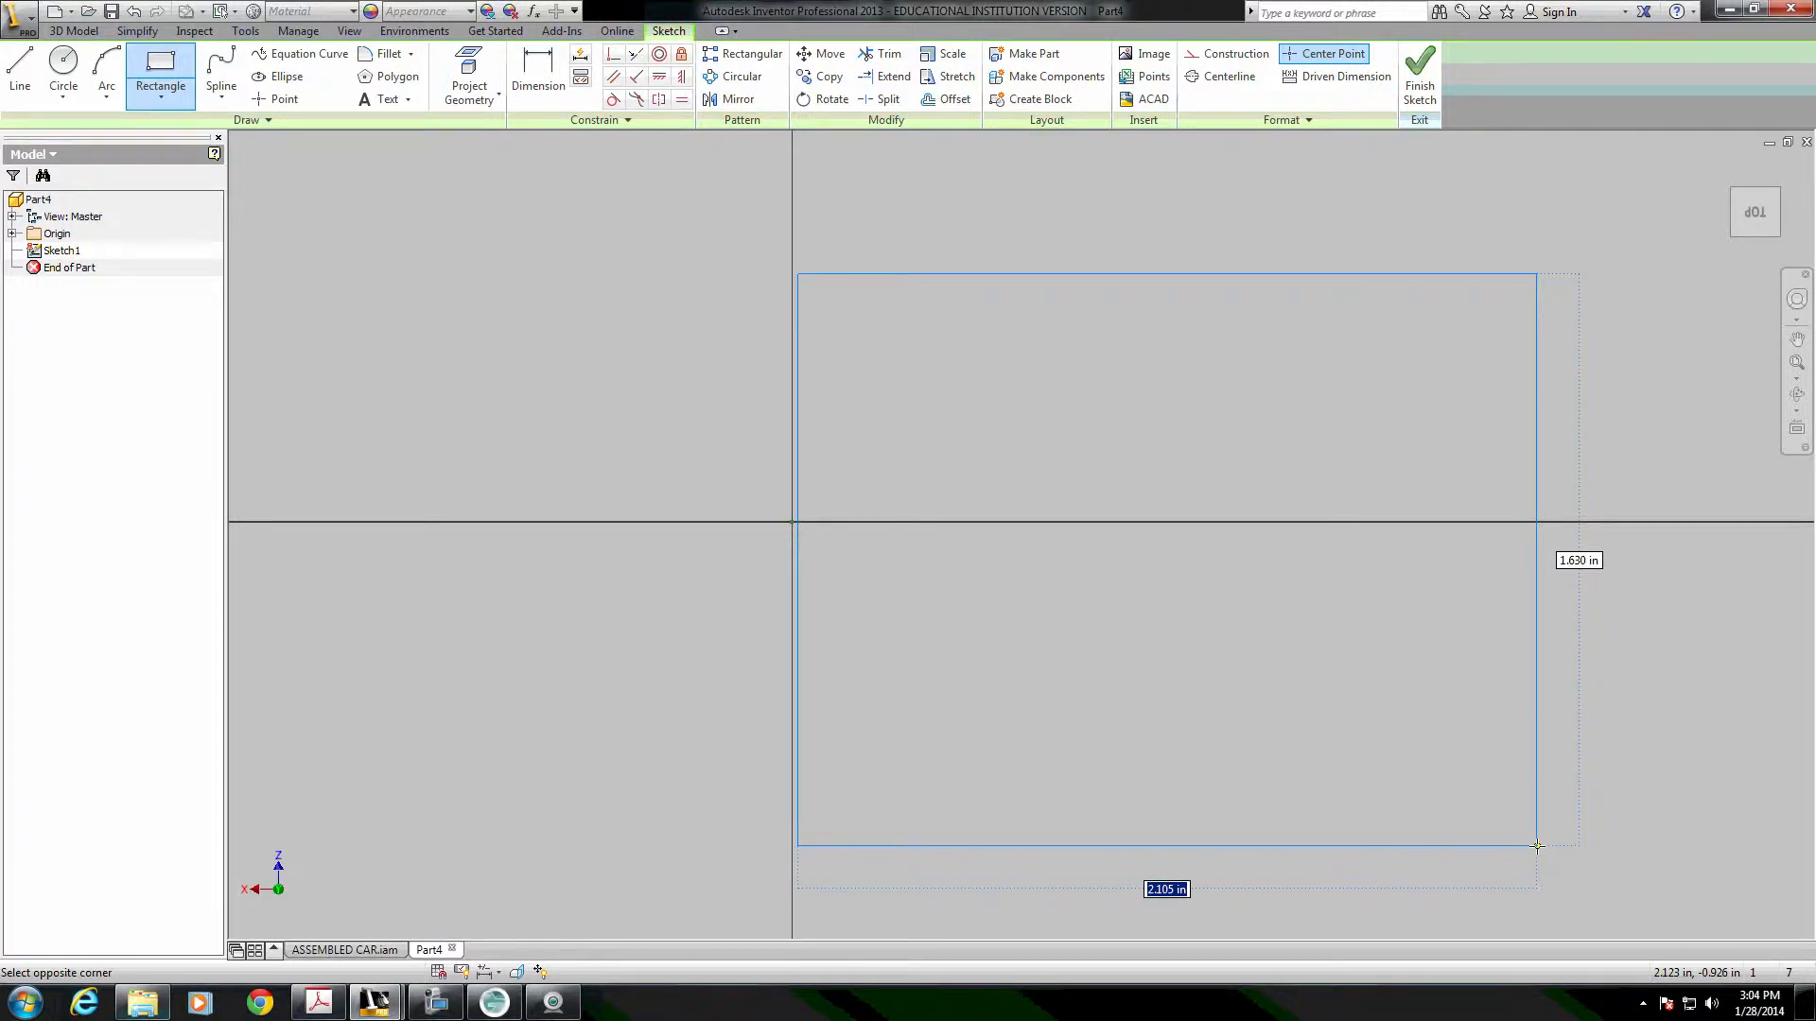
pyautogui.write('1.94')
pyautogui.press('Tab')
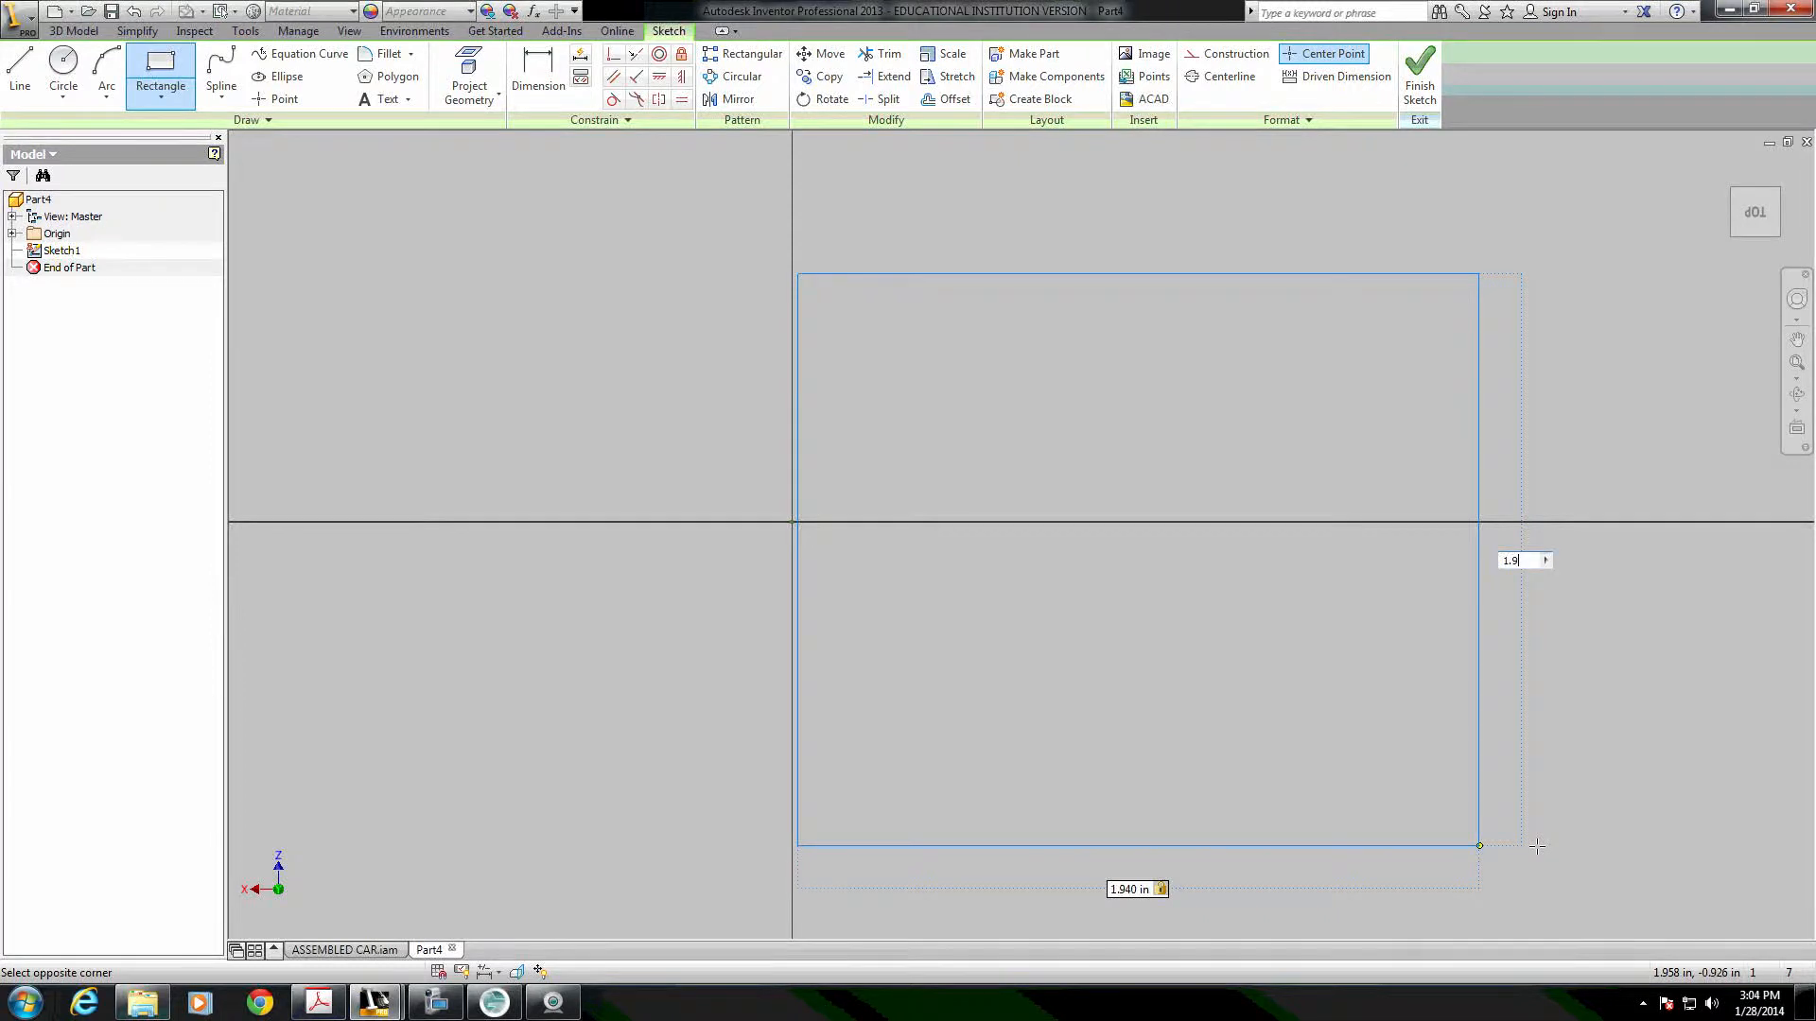
pyautogui.press('Return')
pyautogui.scroll(3, 1598, 767)
pyautogui.moveTo(1413, 666); pyautogui.dragTo(1415, 605, button='middle')
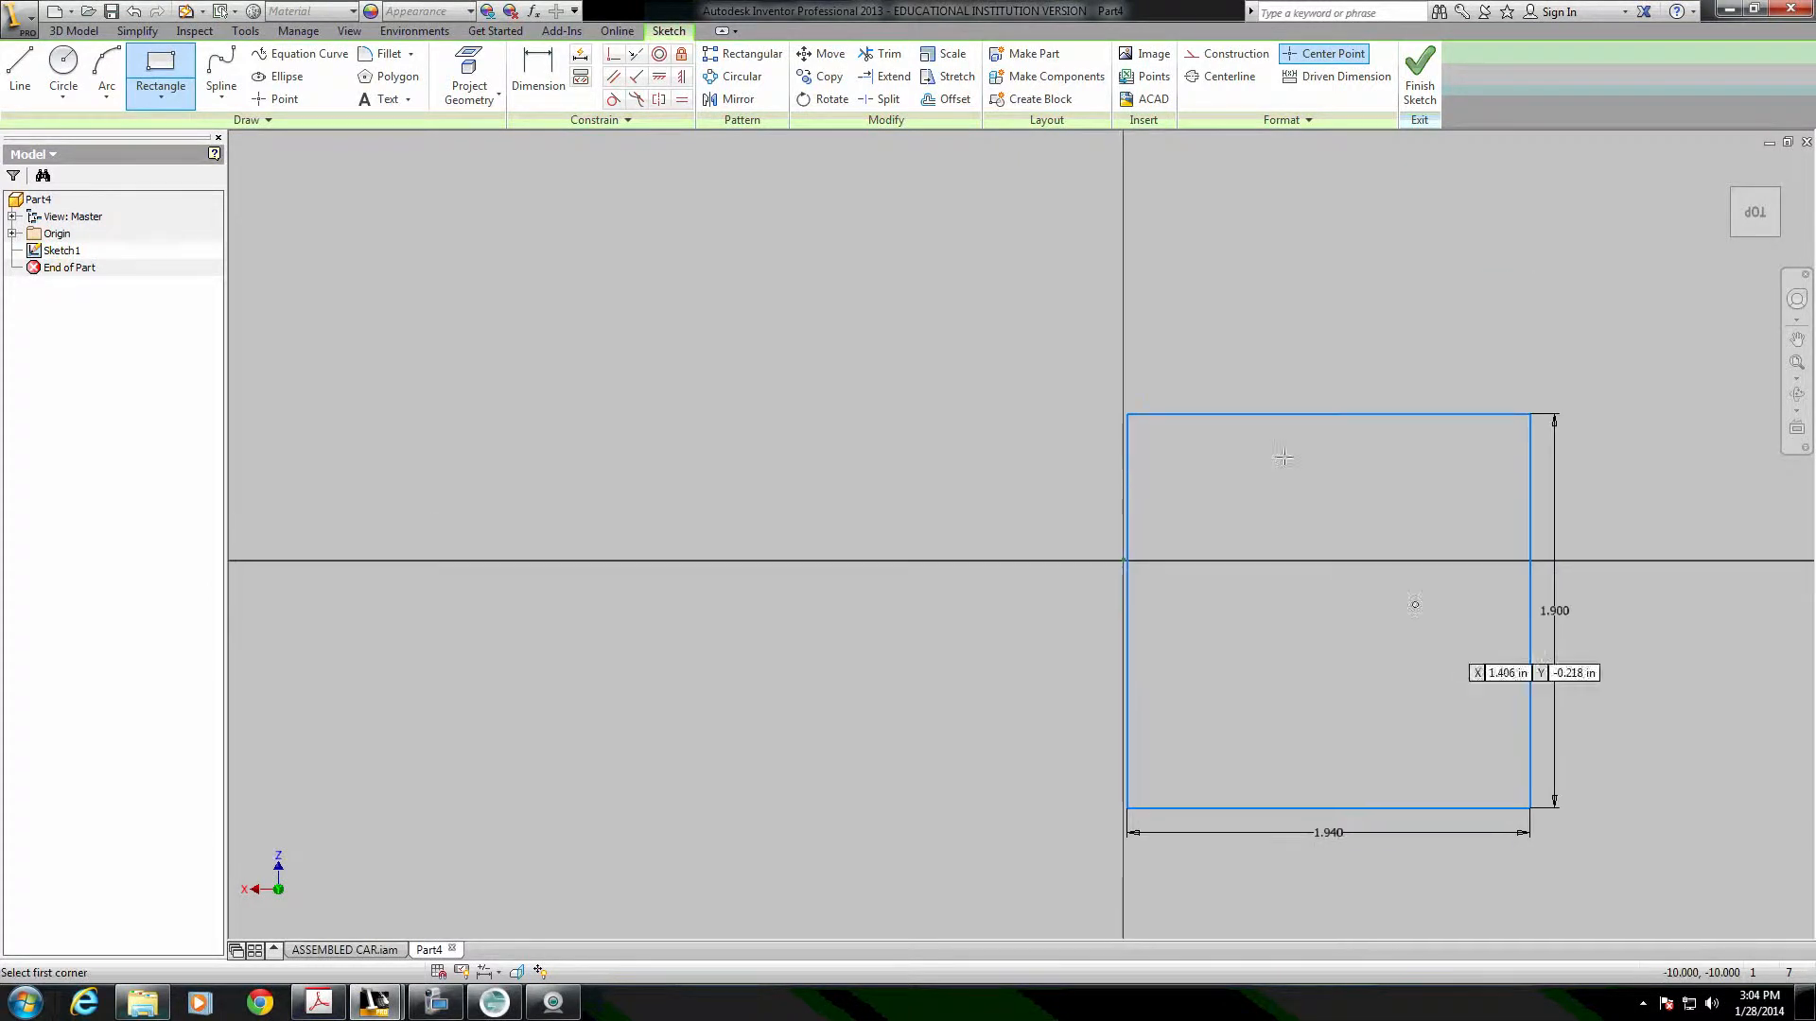
# Constrain the midpoint of the rectangle's left edge coincident with the origin and finish the sketch.
pyautogui.click(613, 54)
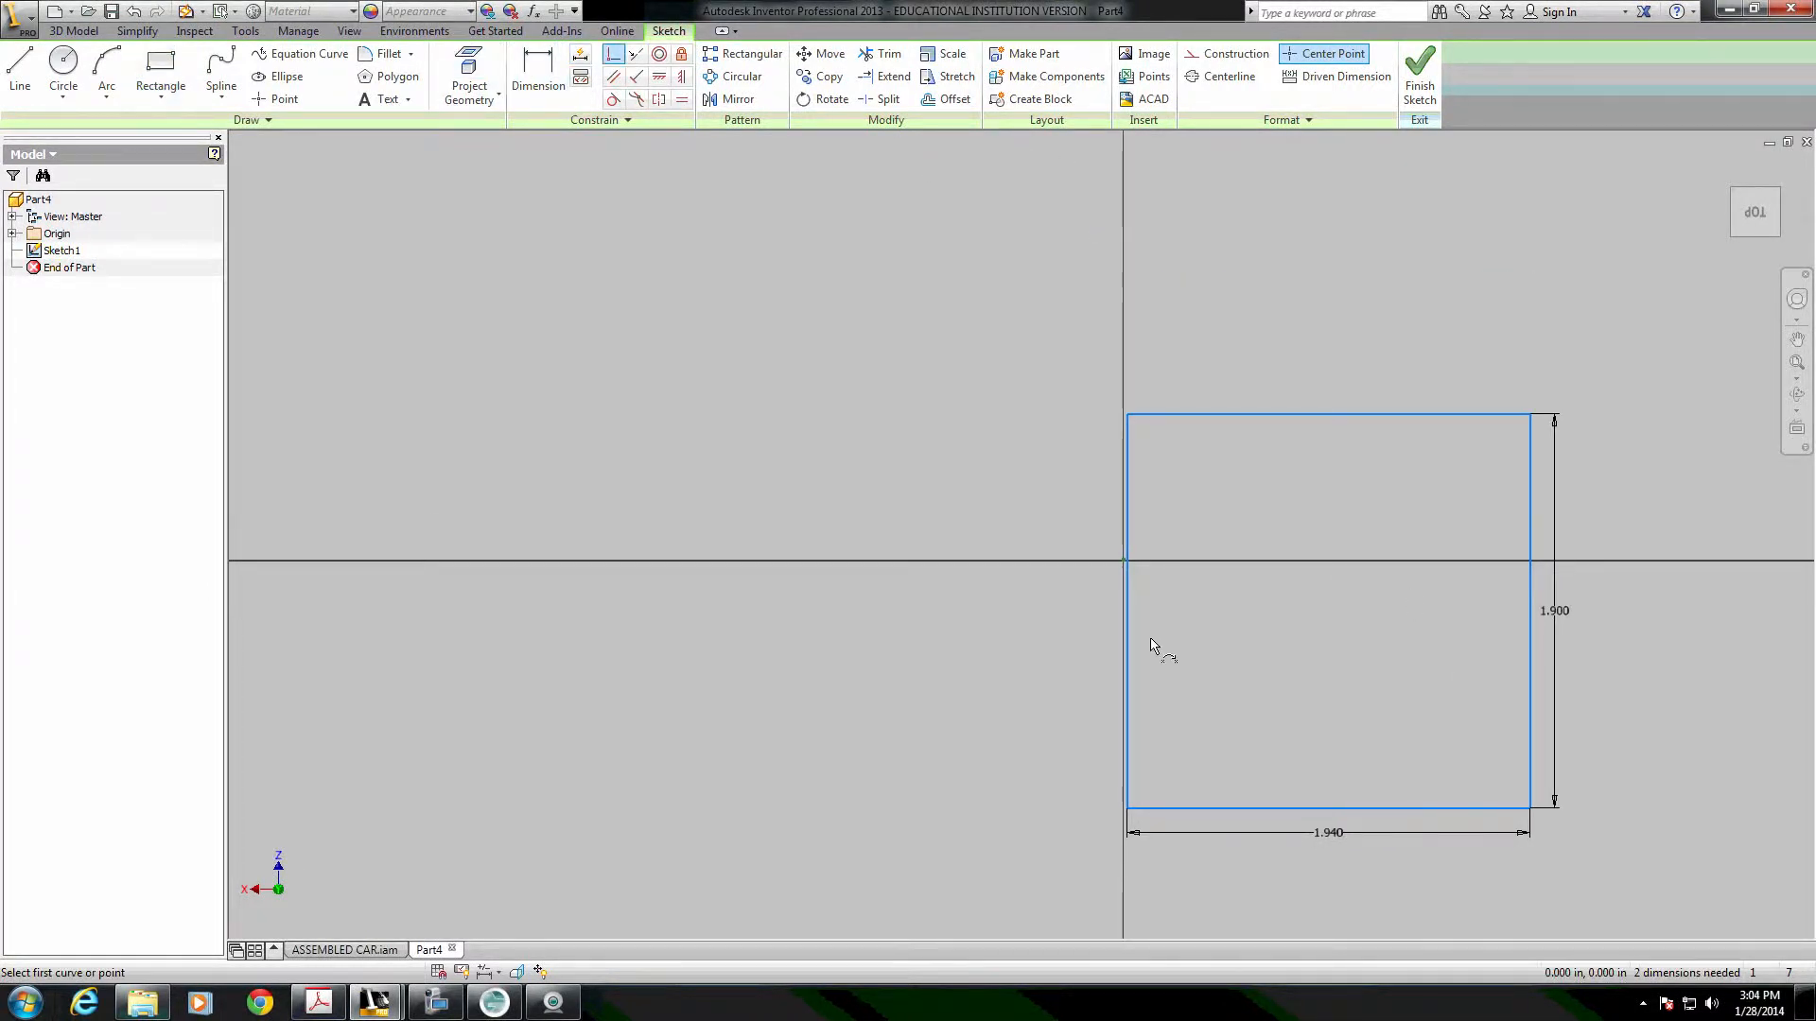
pyautogui.click(1128, 615)
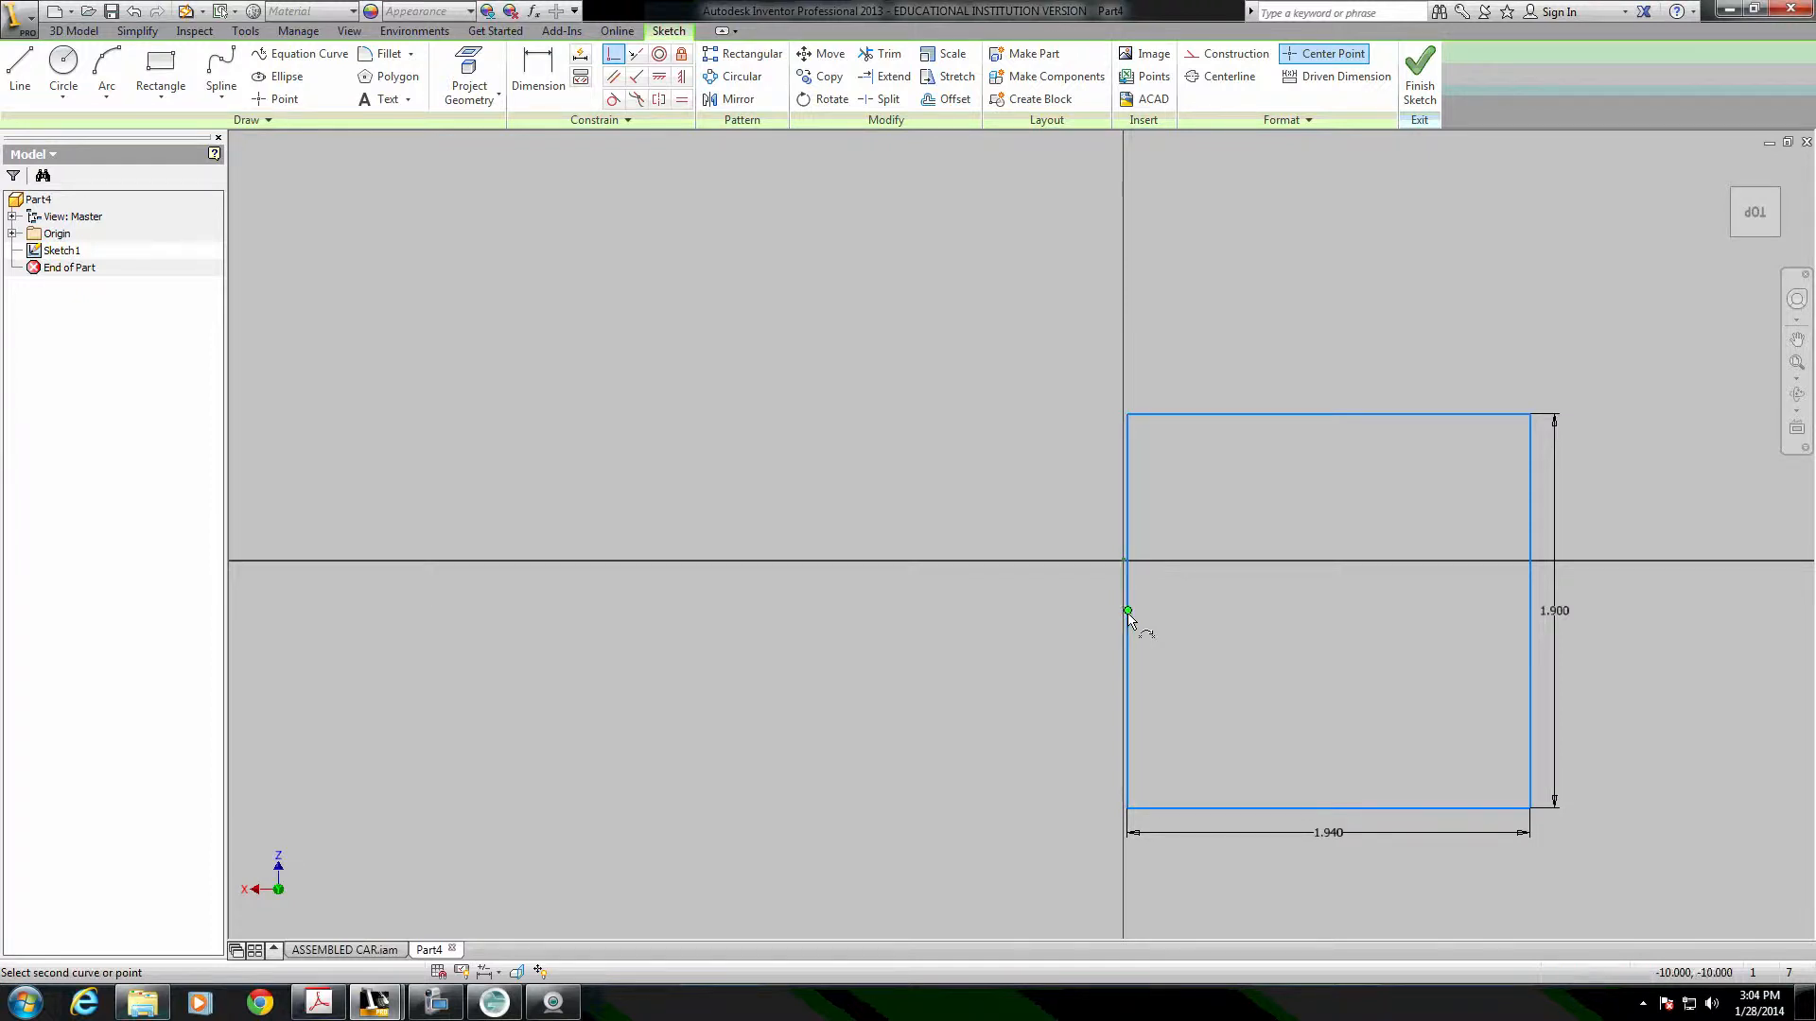
pyautogui.click(1123, 565)
pyautogui.click(1420, 76)
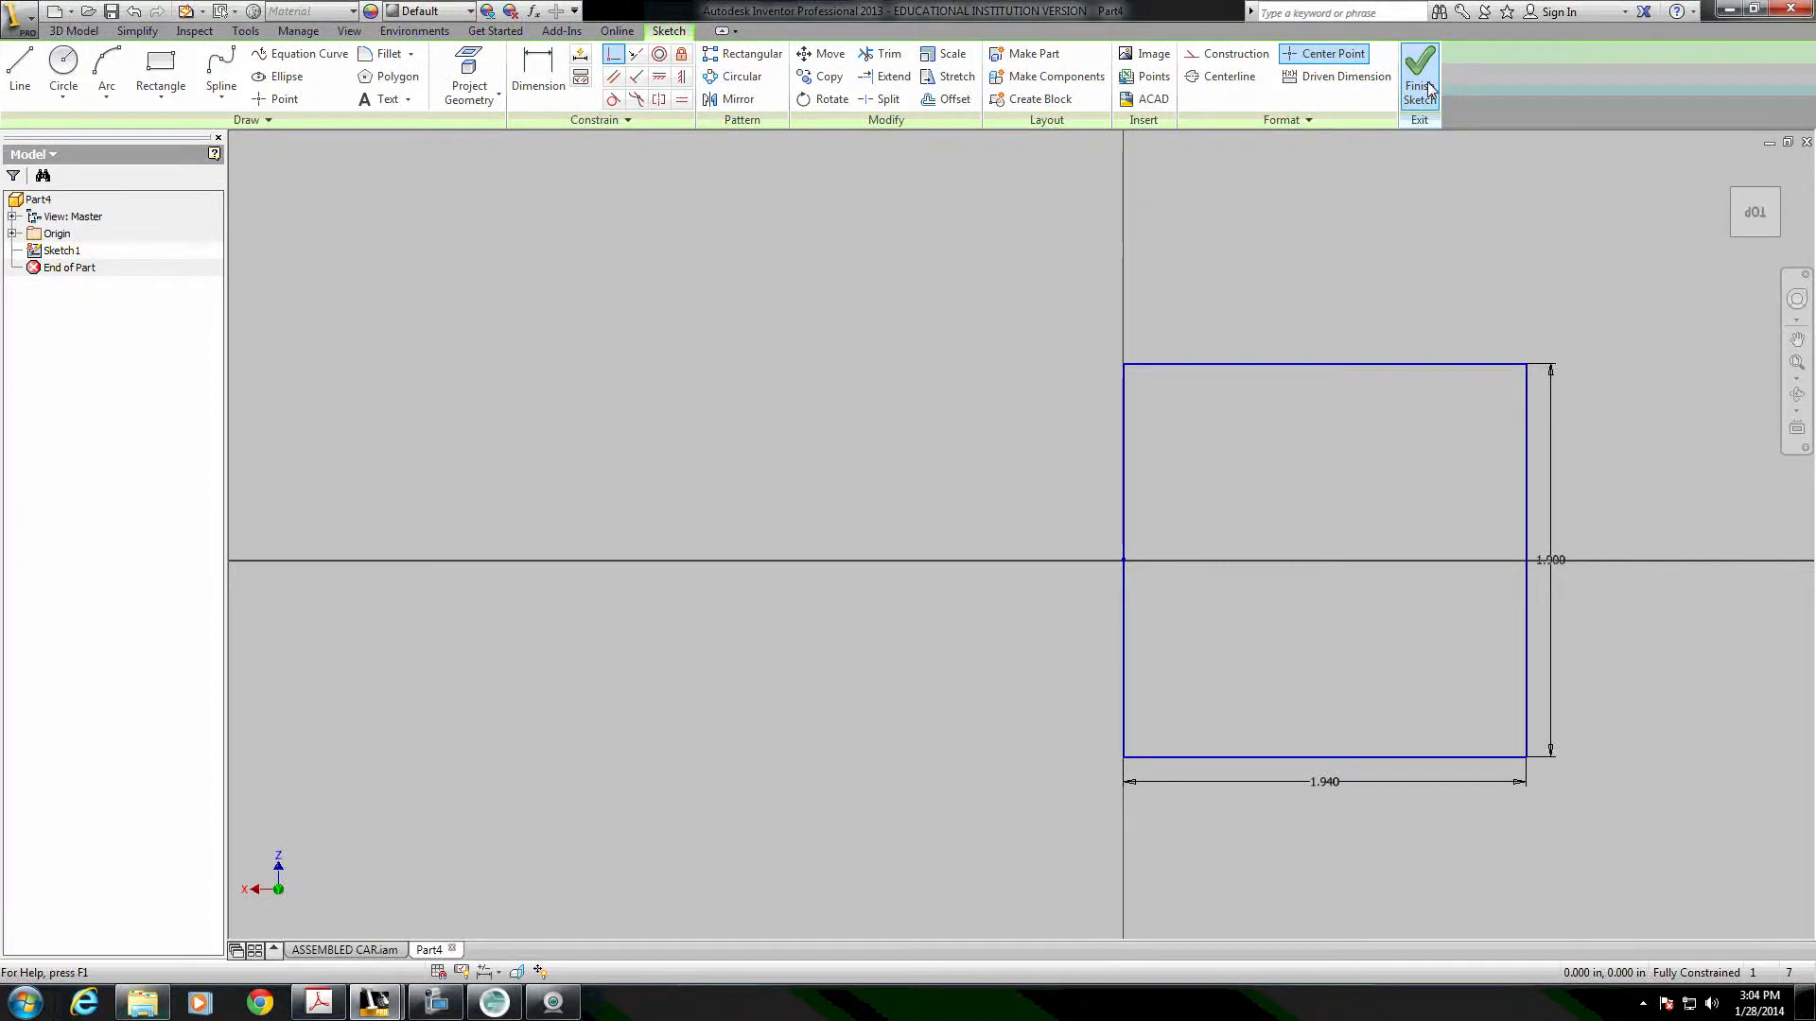
# Extrude the rectangle 1.41 in into a solid block.
pyautogui.moveTo(1207, 704); pyautogui.dragTo(1310, 742, button='middle')
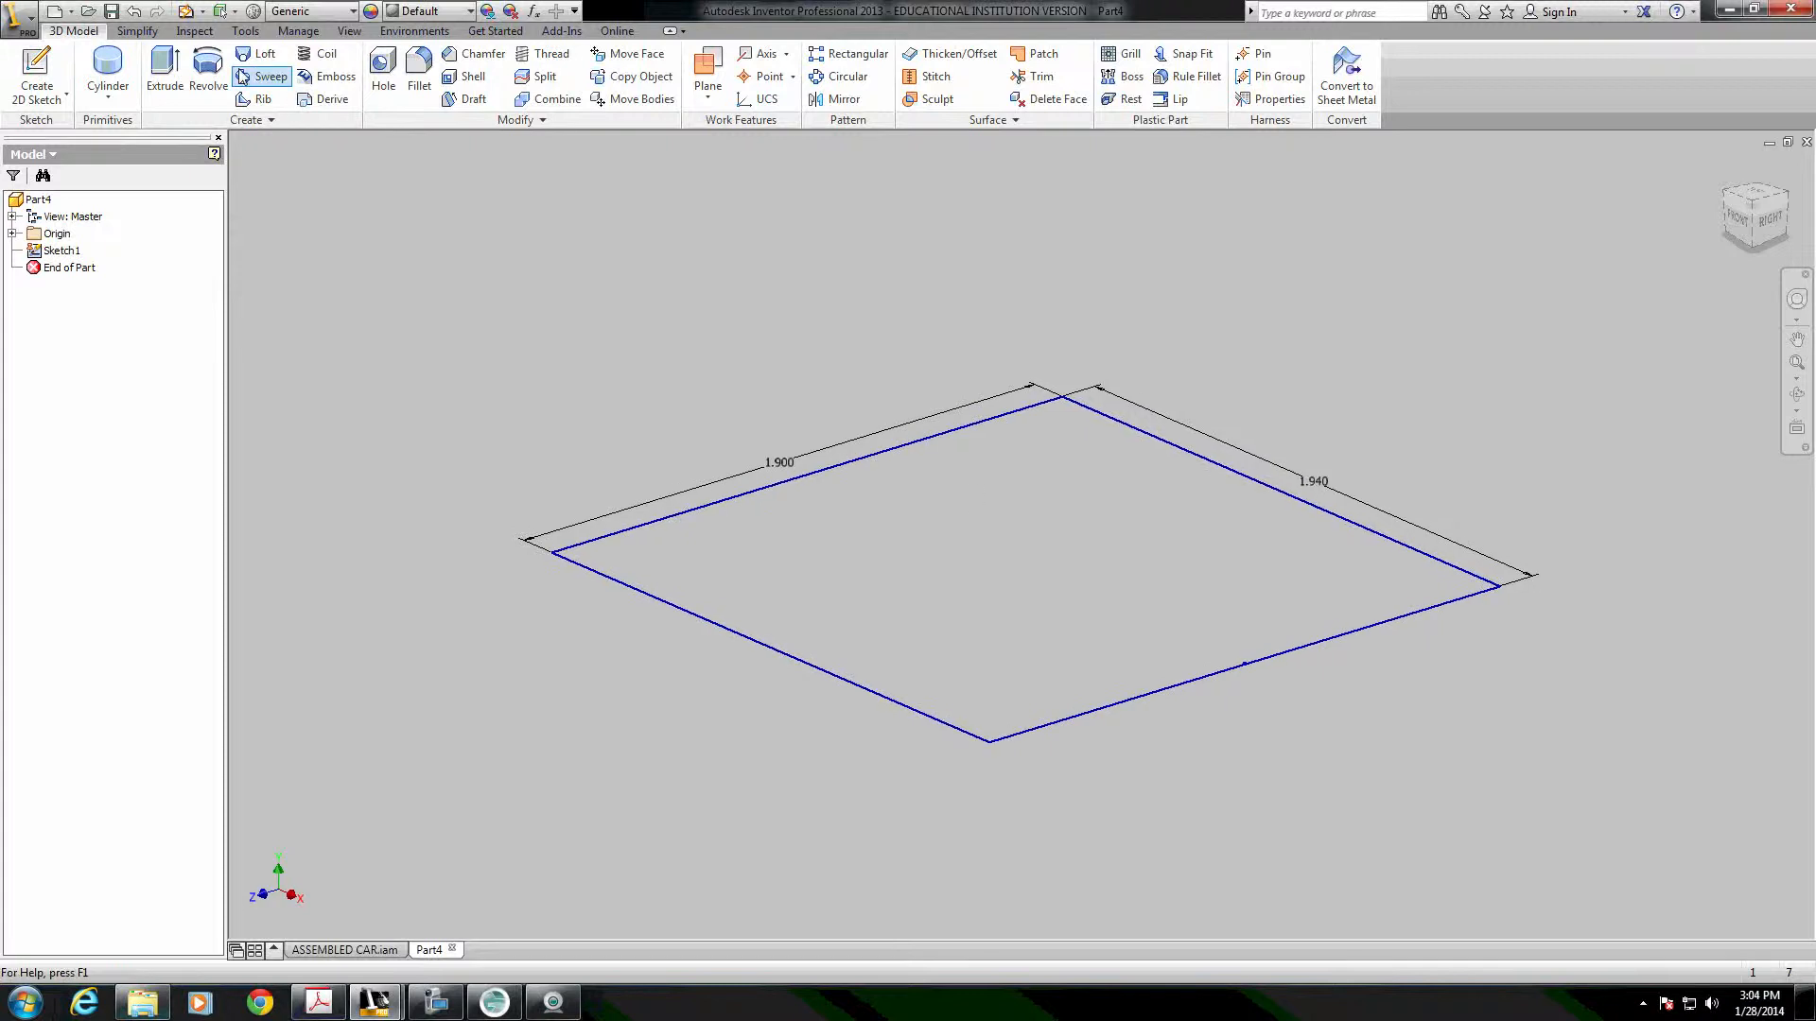
pyautogui.click(158, 64)
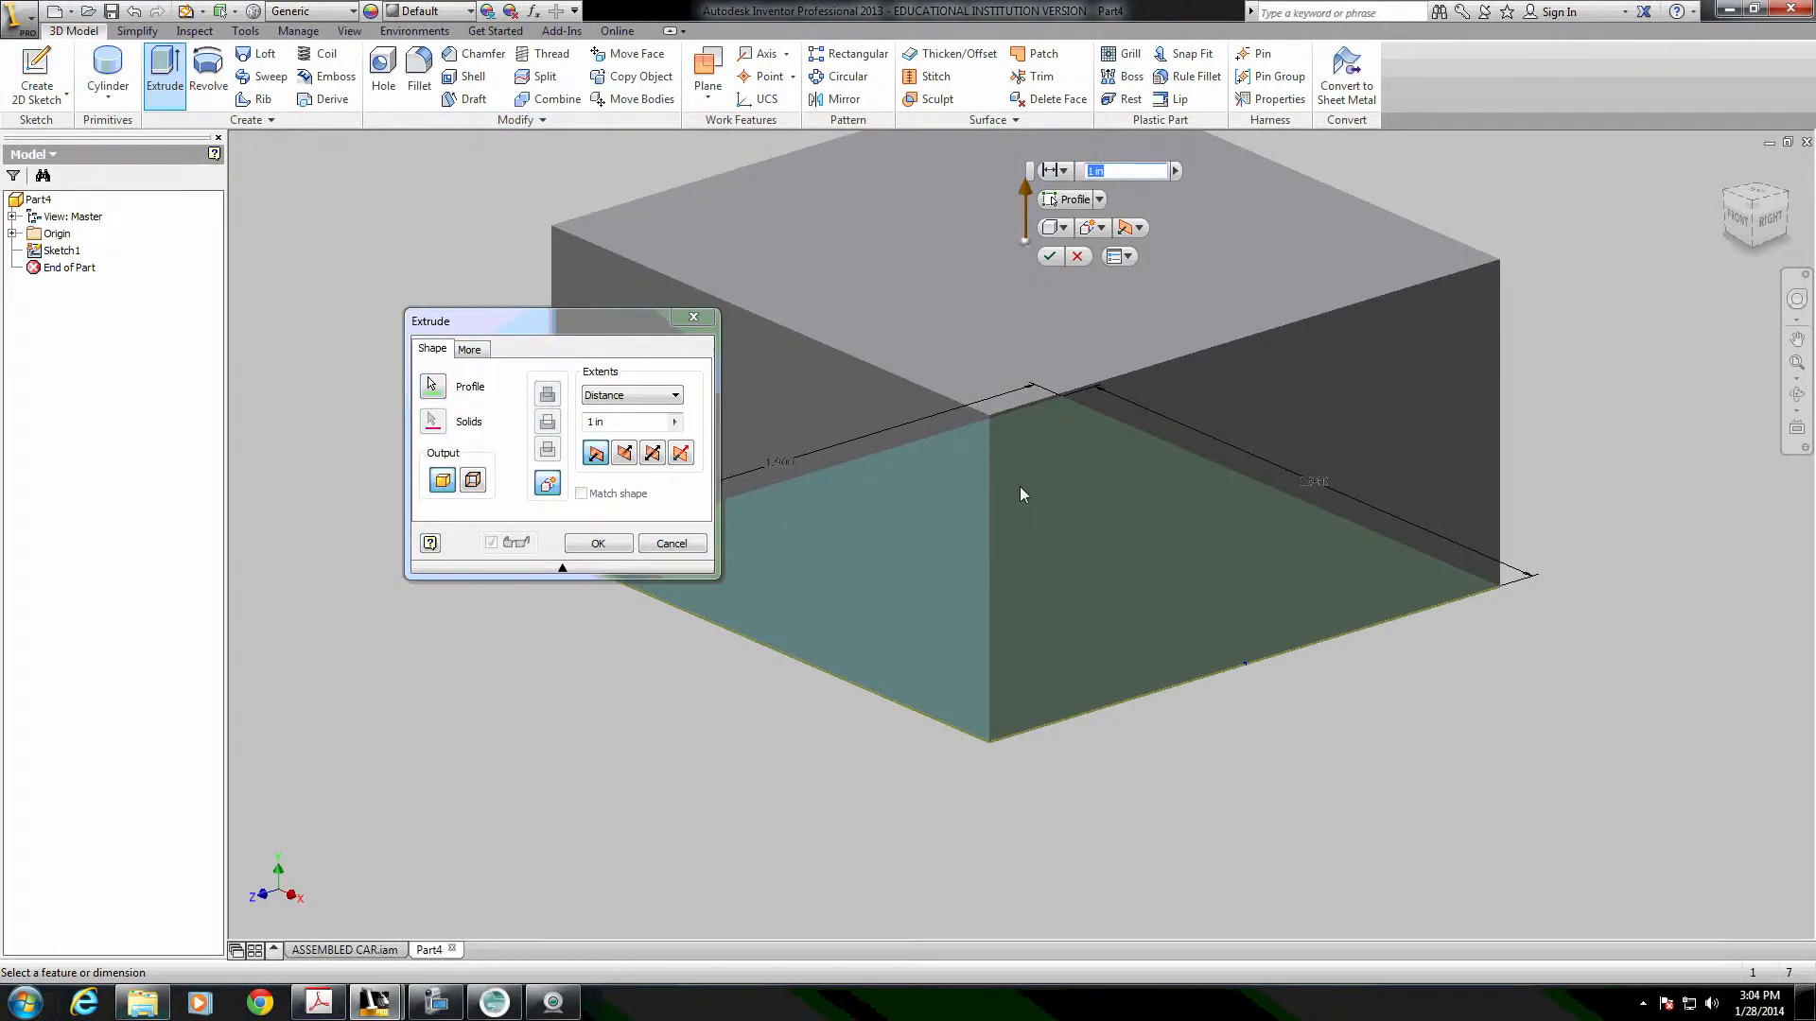
pyautogui.doubleClick(596, 423)
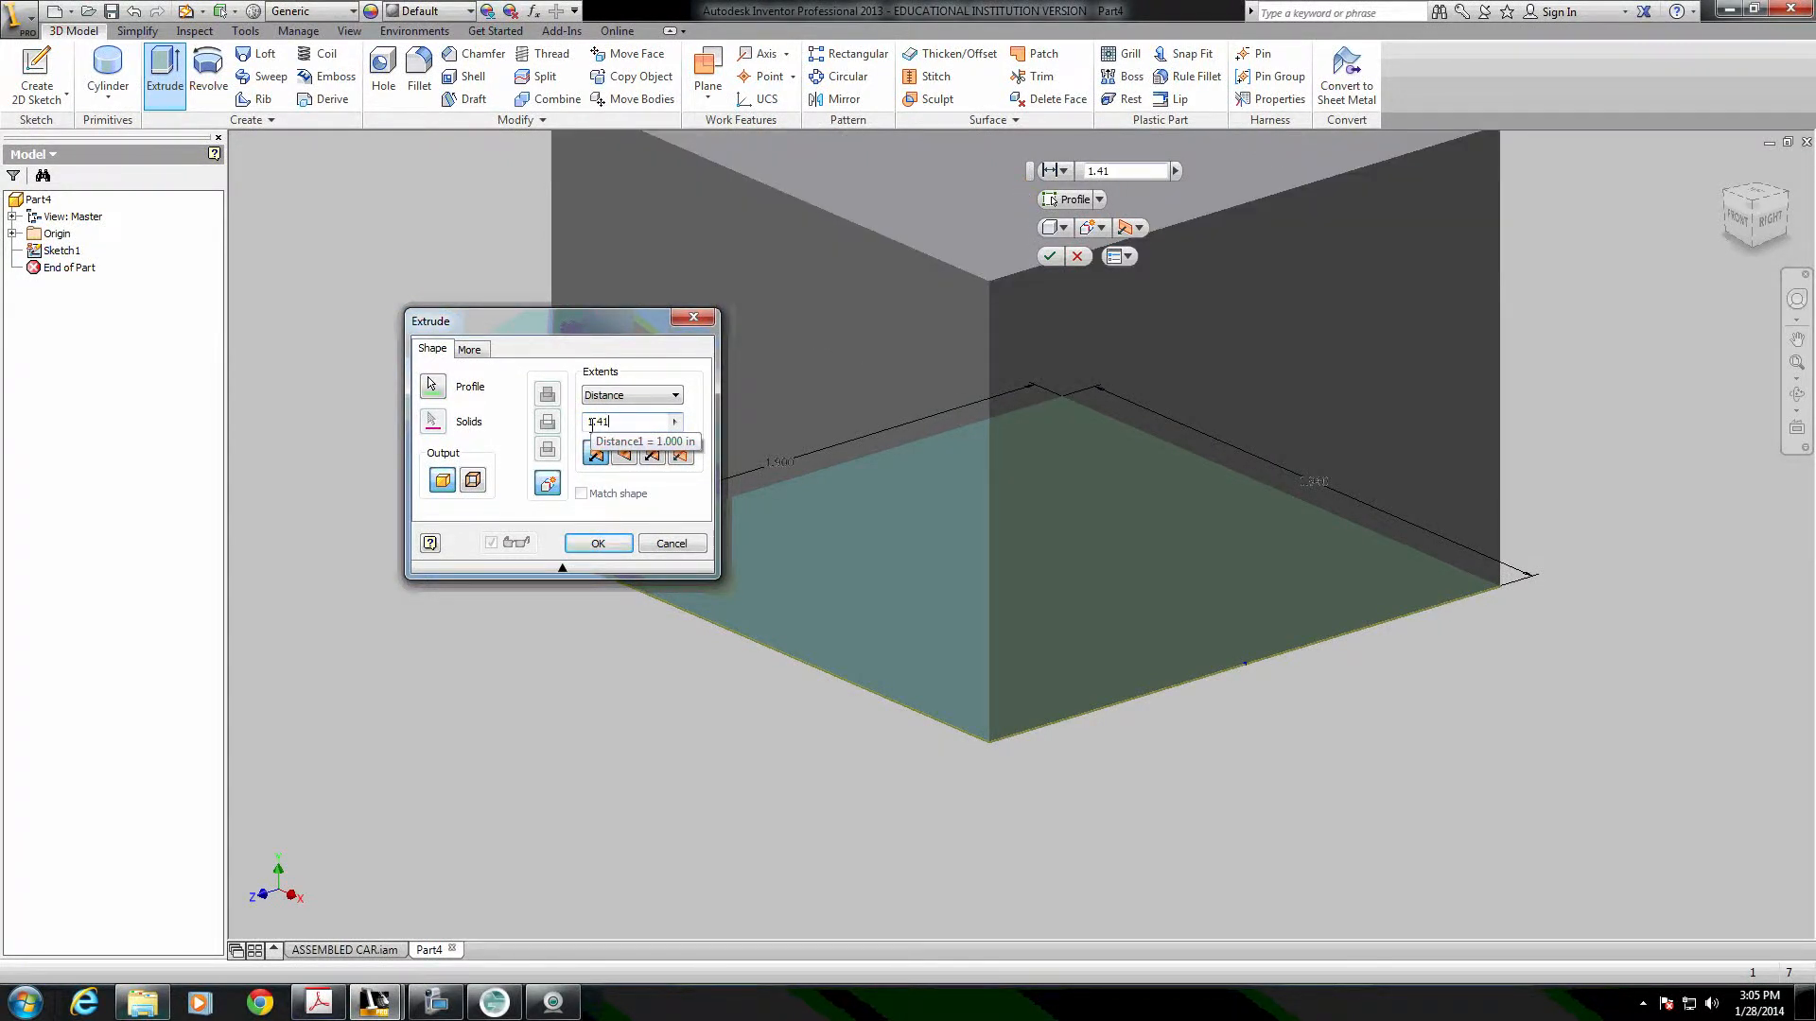
pyautogui.press('Return')
pyautogui.moveTo(834, 357); pyautogui.dragTo(769, 586, button='middle')
pyautogui.moveTo(874, 553); pyautogui.dragTo(913, 453, button='middle')
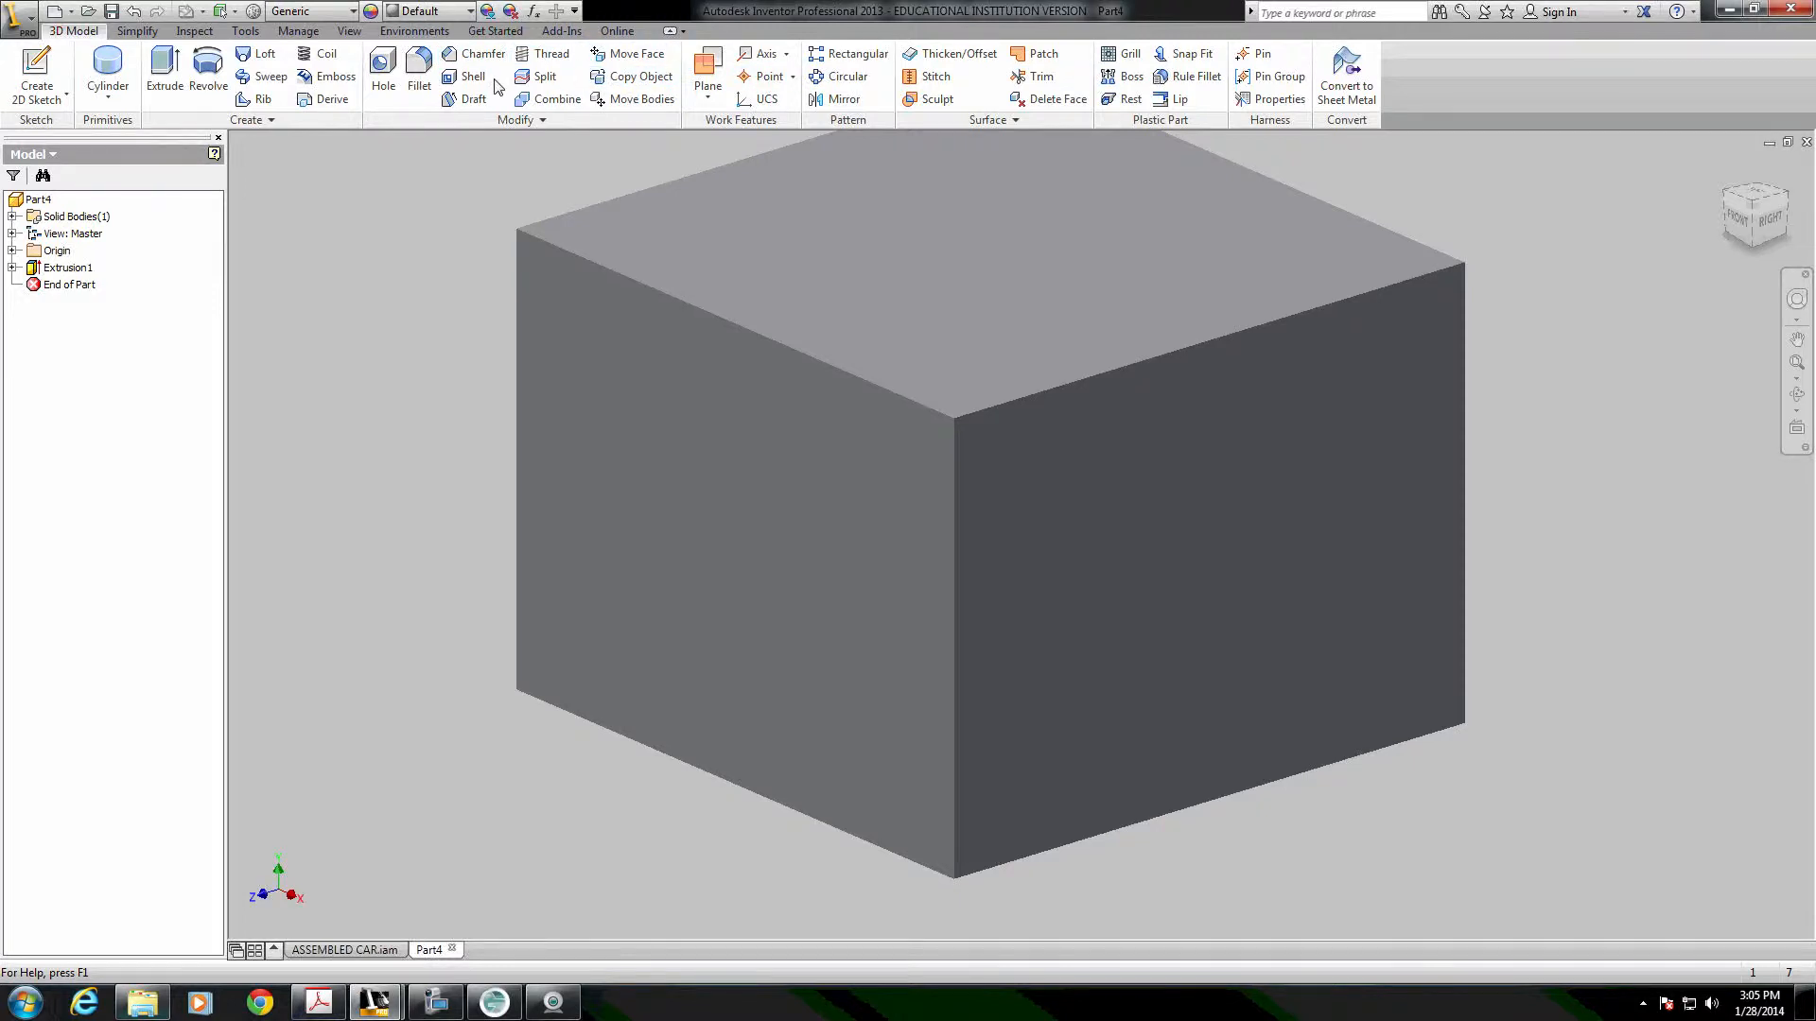
# Fillet the block's two right-hand vertical edges and the front, right and back bottom edges with a 0.18 in radius.
pyautogui.click(420, 74)
pyautogui.click(1094, 845)
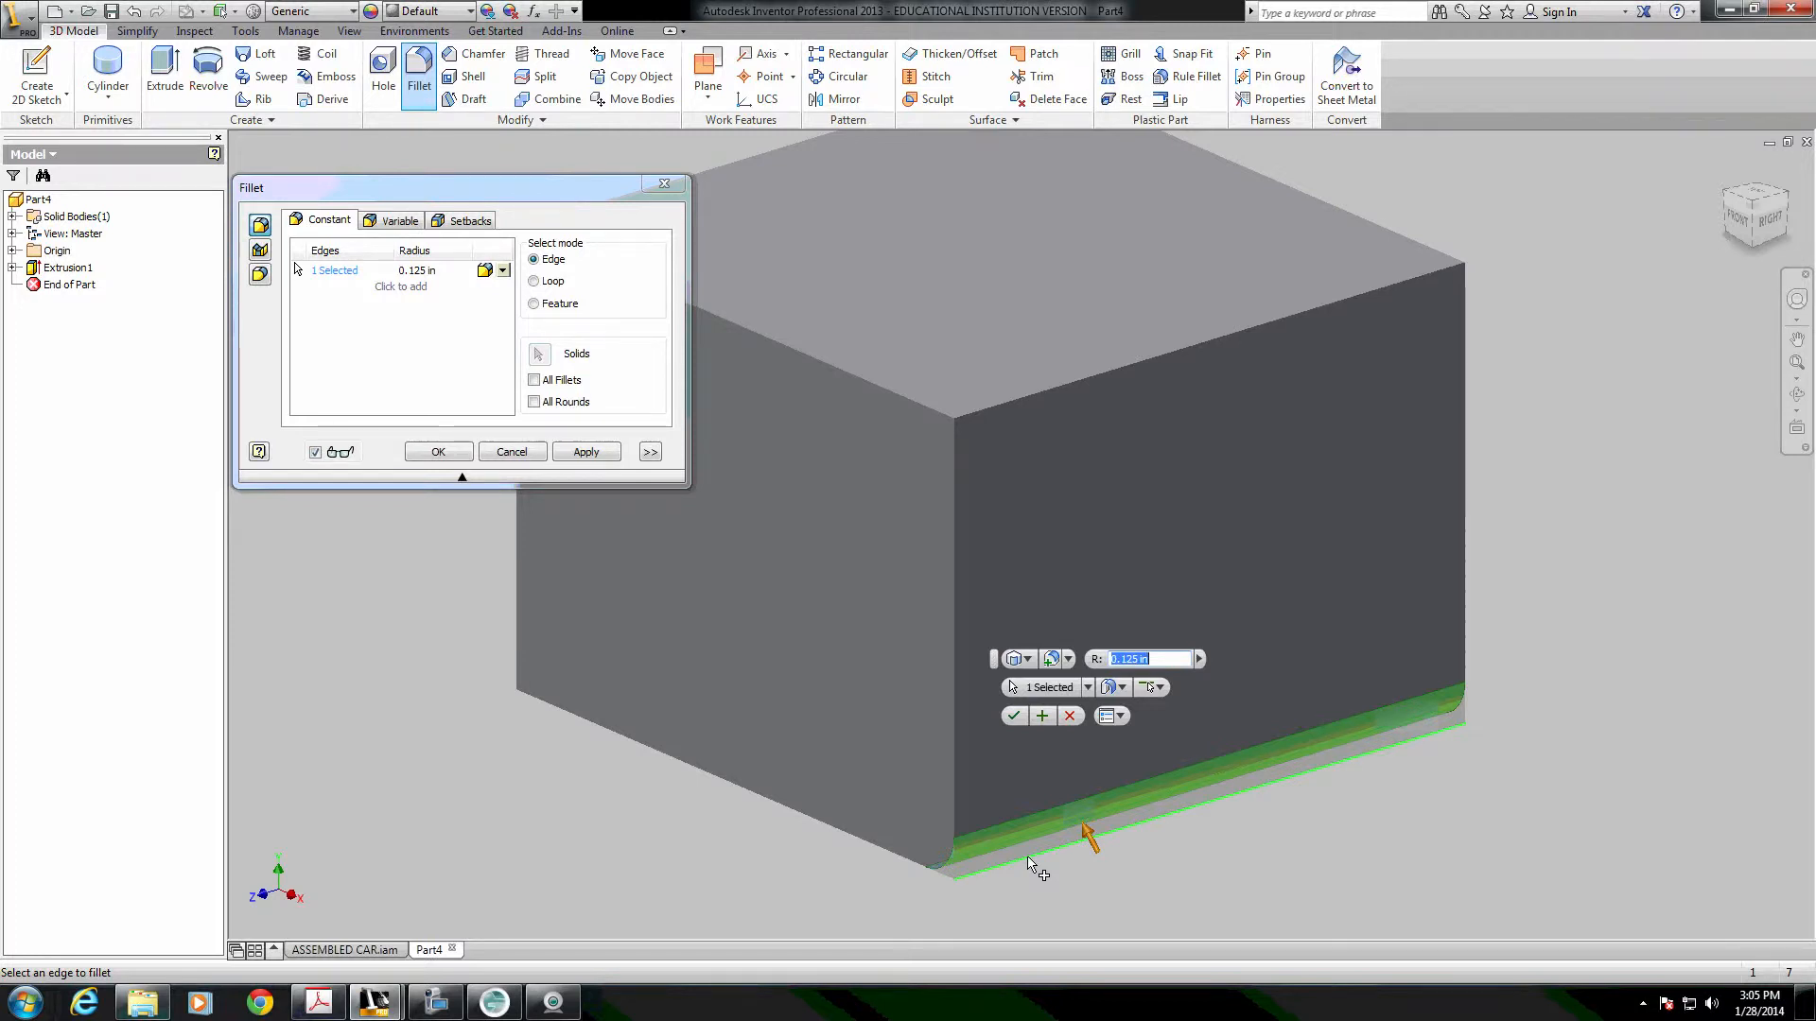
pyautogui.write('.18')
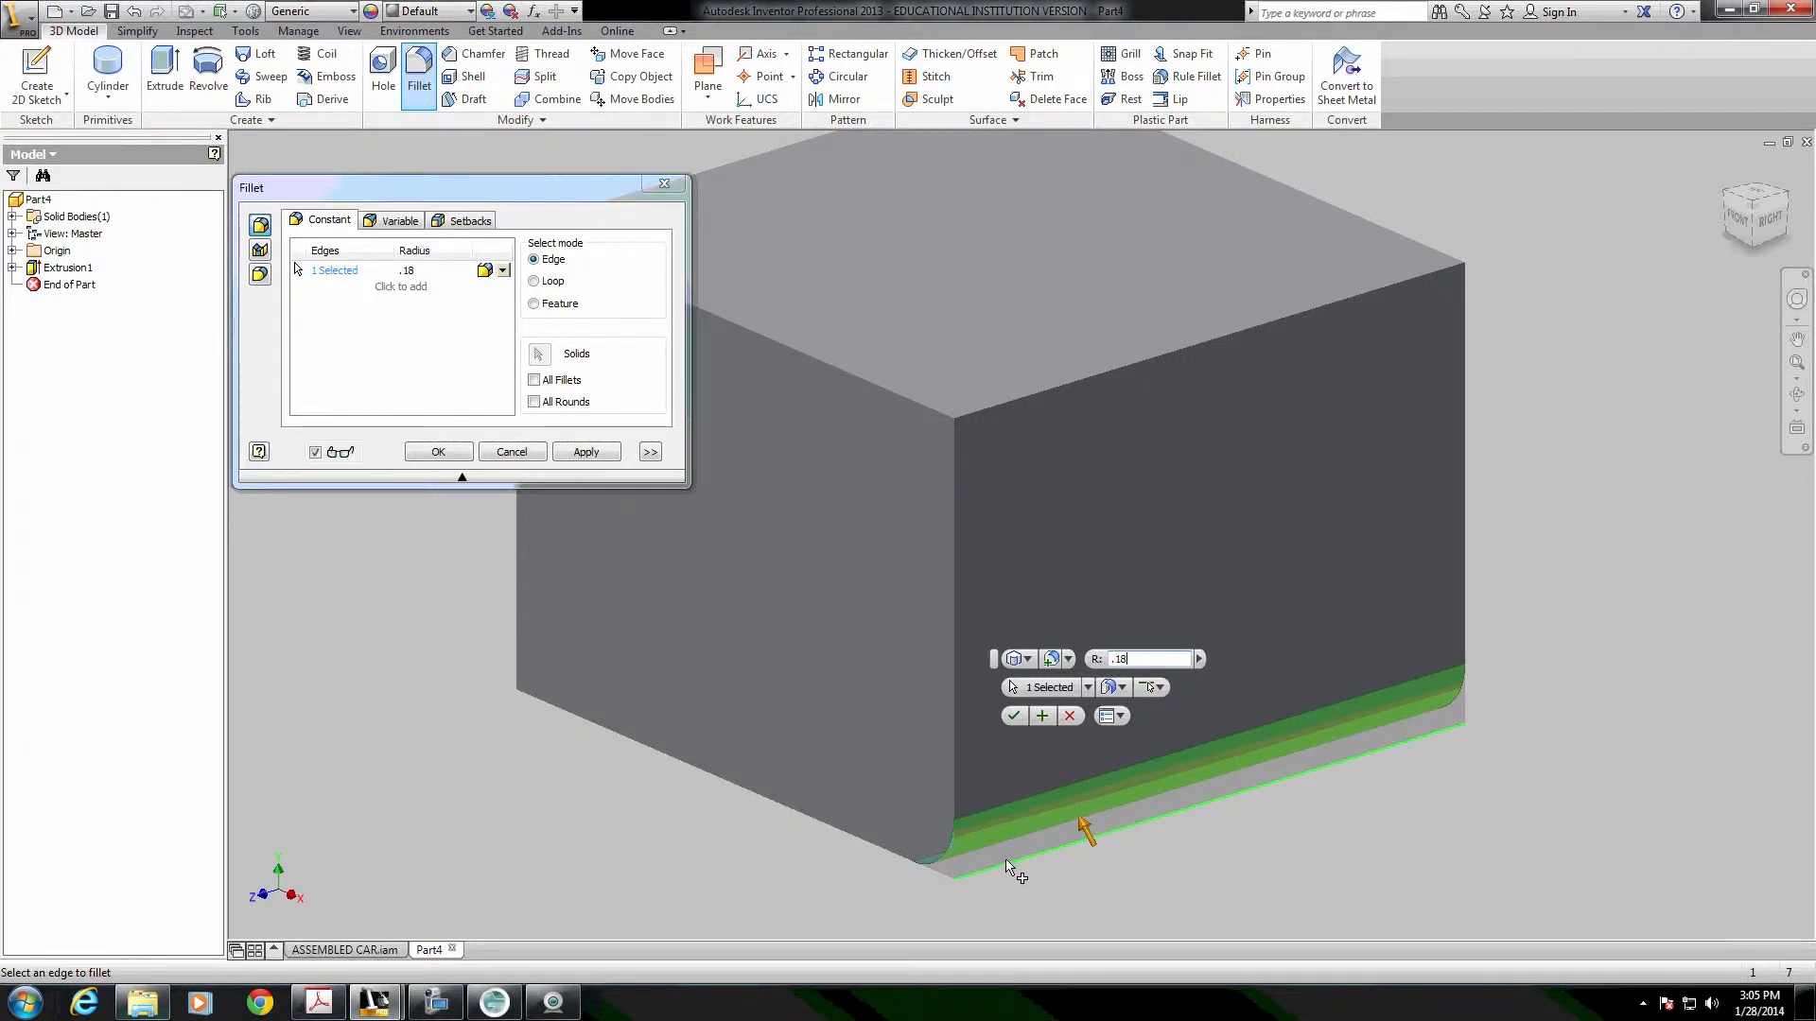
pyautogui.click(957, 621)
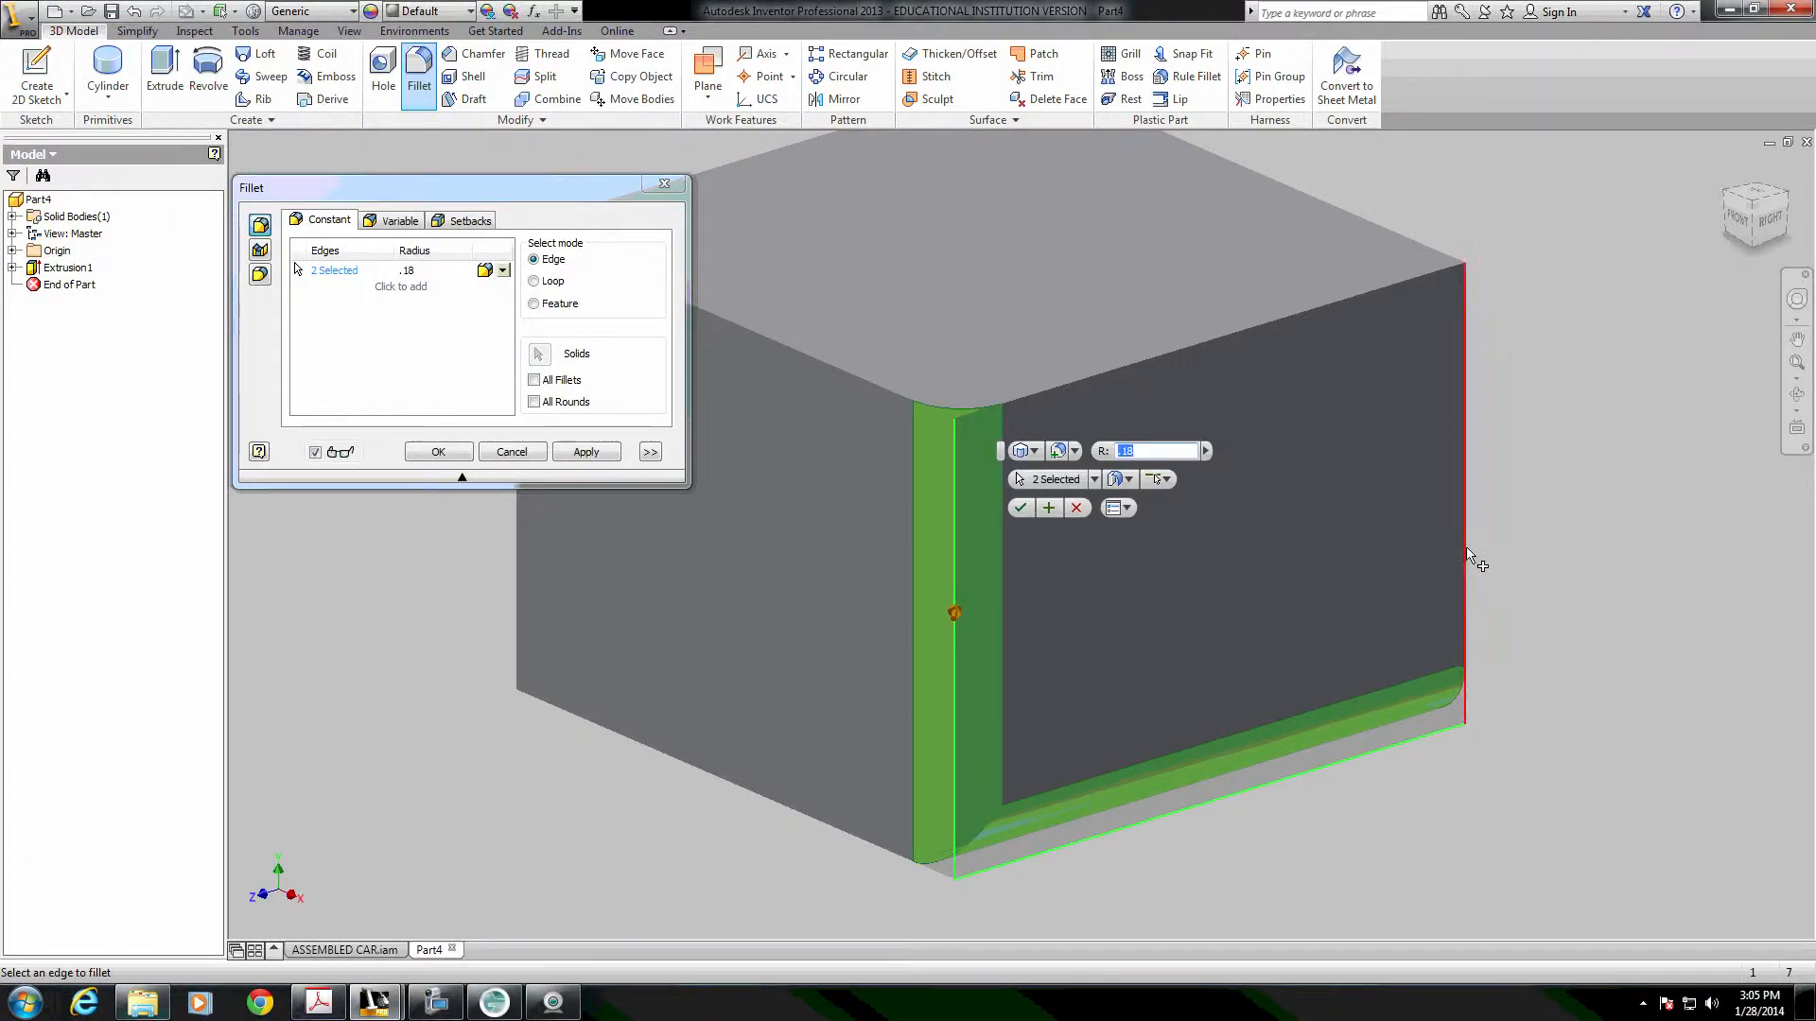
pyautogui.click(1465, 556)
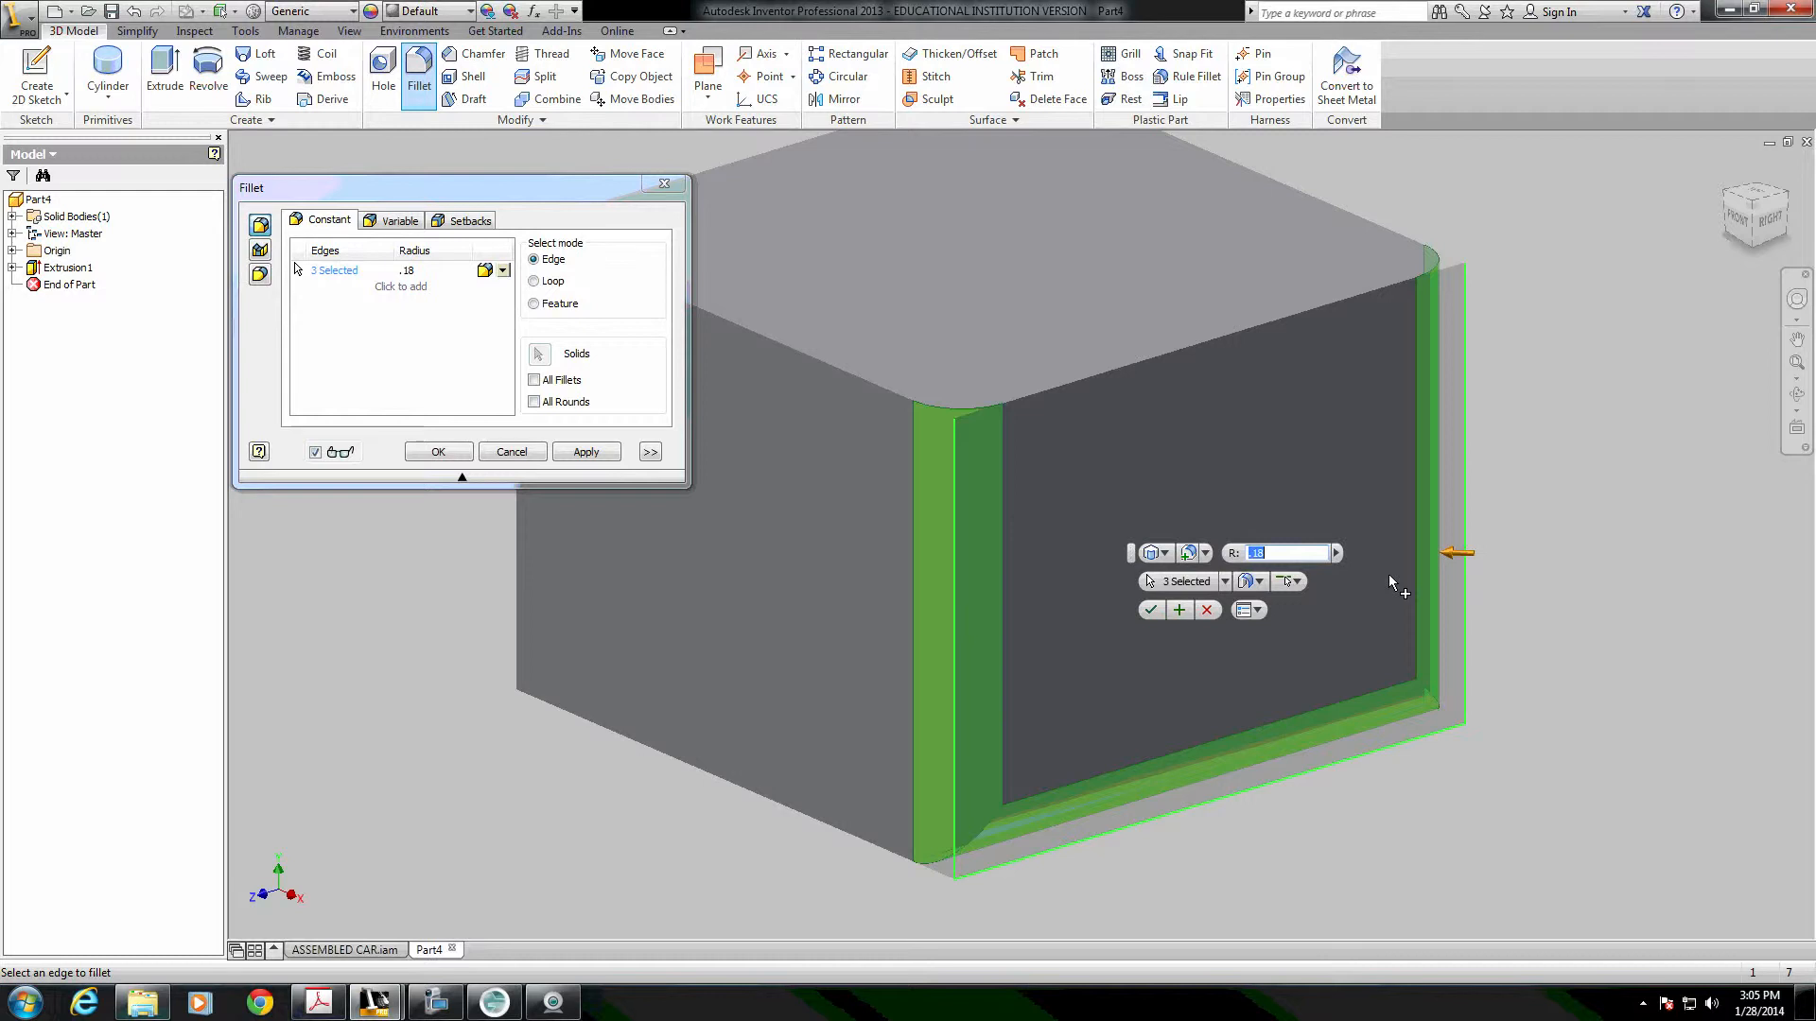
pyautogui.click(794, 803)
pyautogui.click(1400, 697)
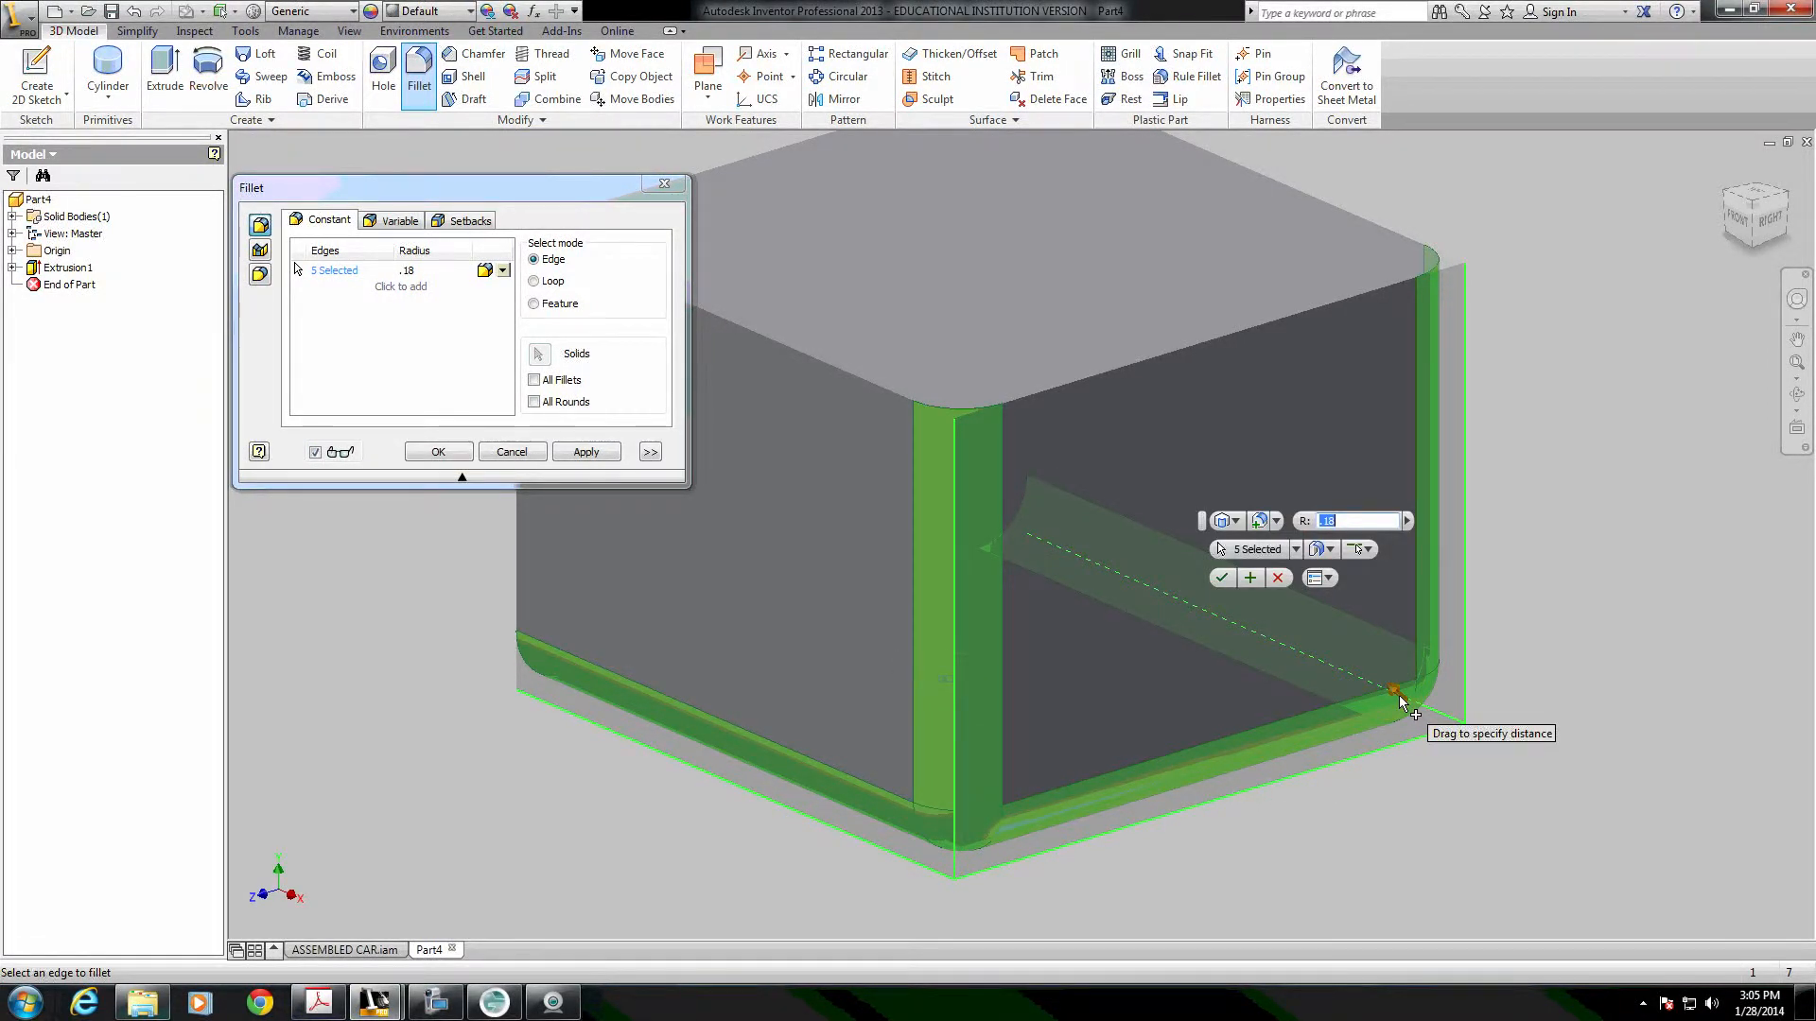
pyautogui.click(439, 452)
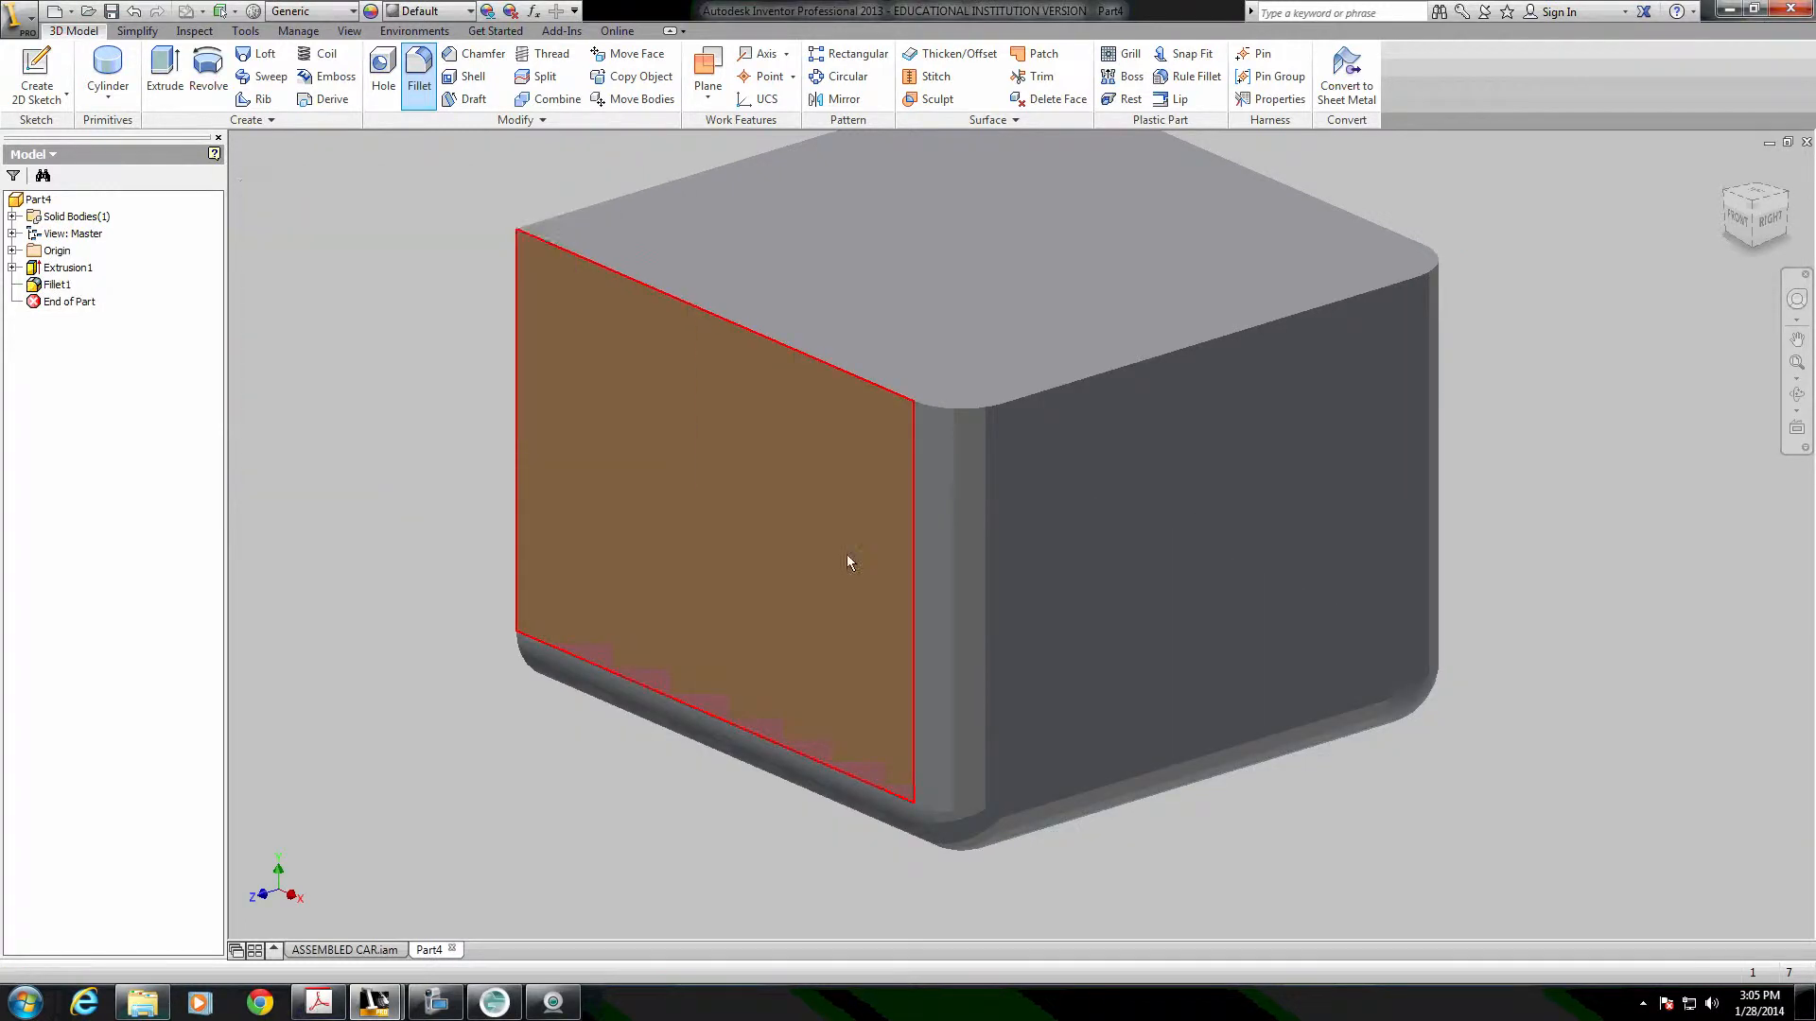
# Shell the block with a 0.1 in wall thickness, removing the top face.
pyautogui.press('F2')
pyautogui.moveTo(939, 634); pyautogui.dragTo(942, 612)
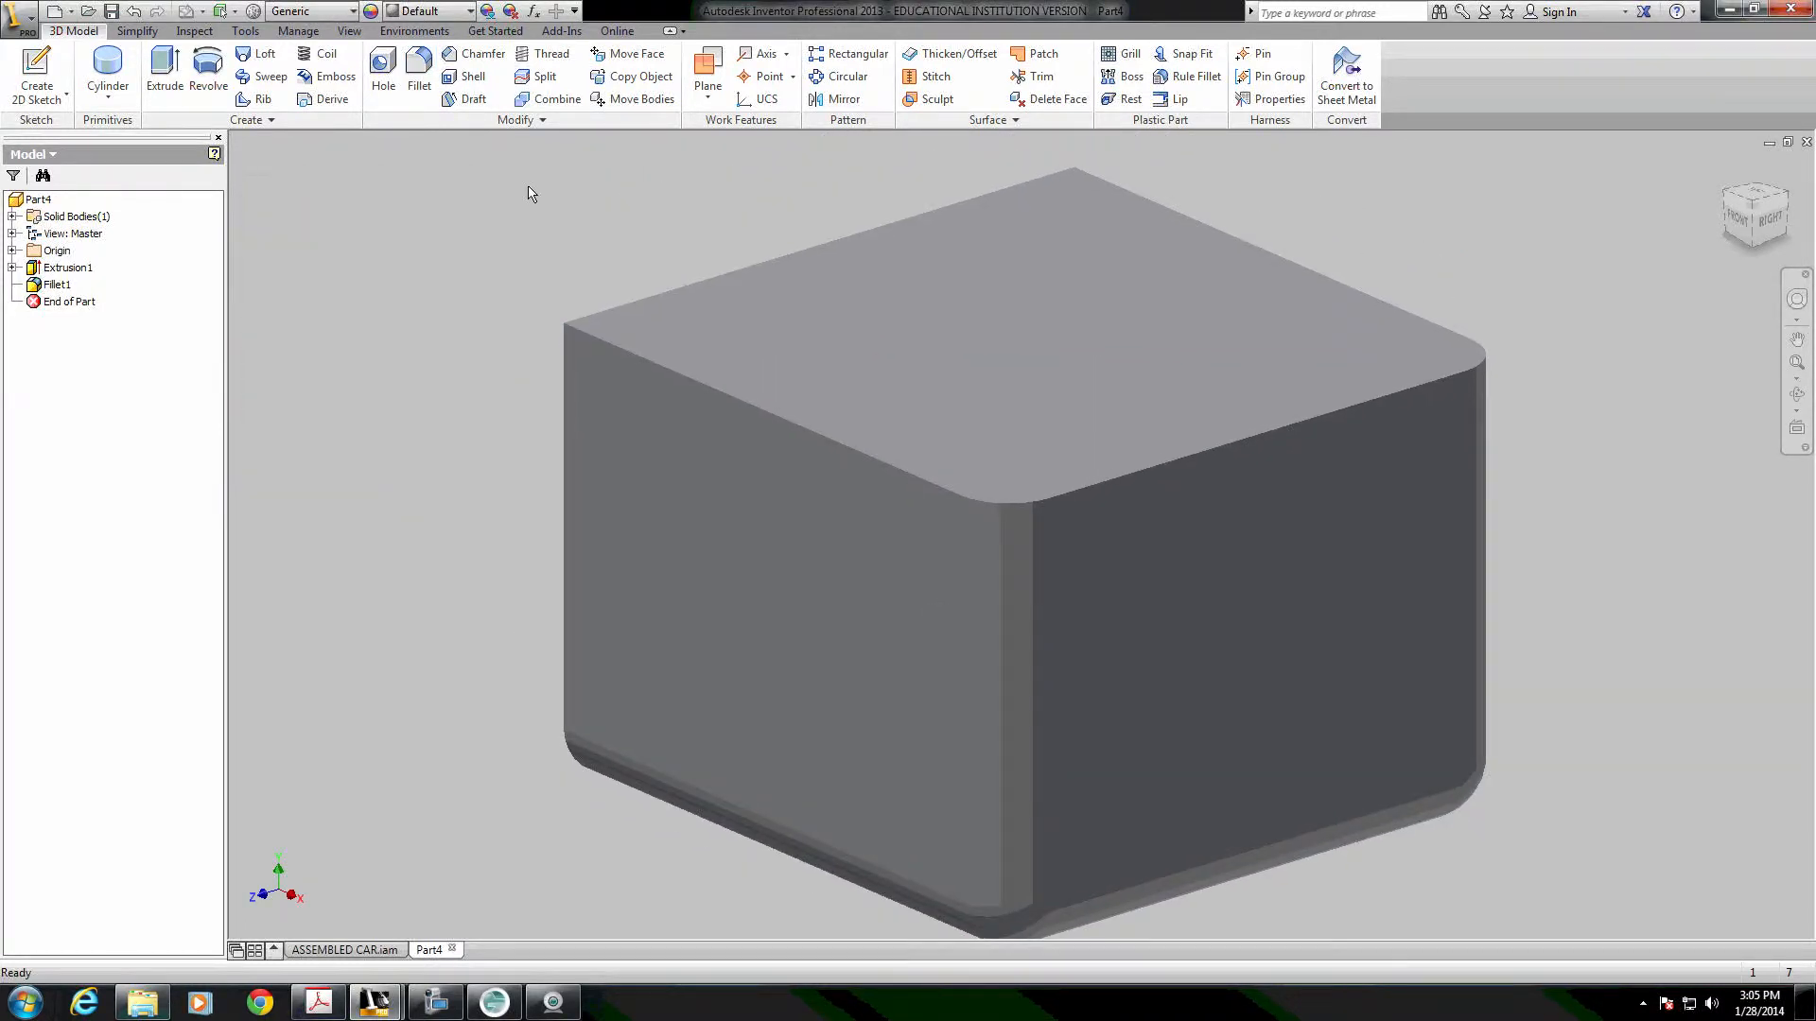
pyautogui.click(471, 75)
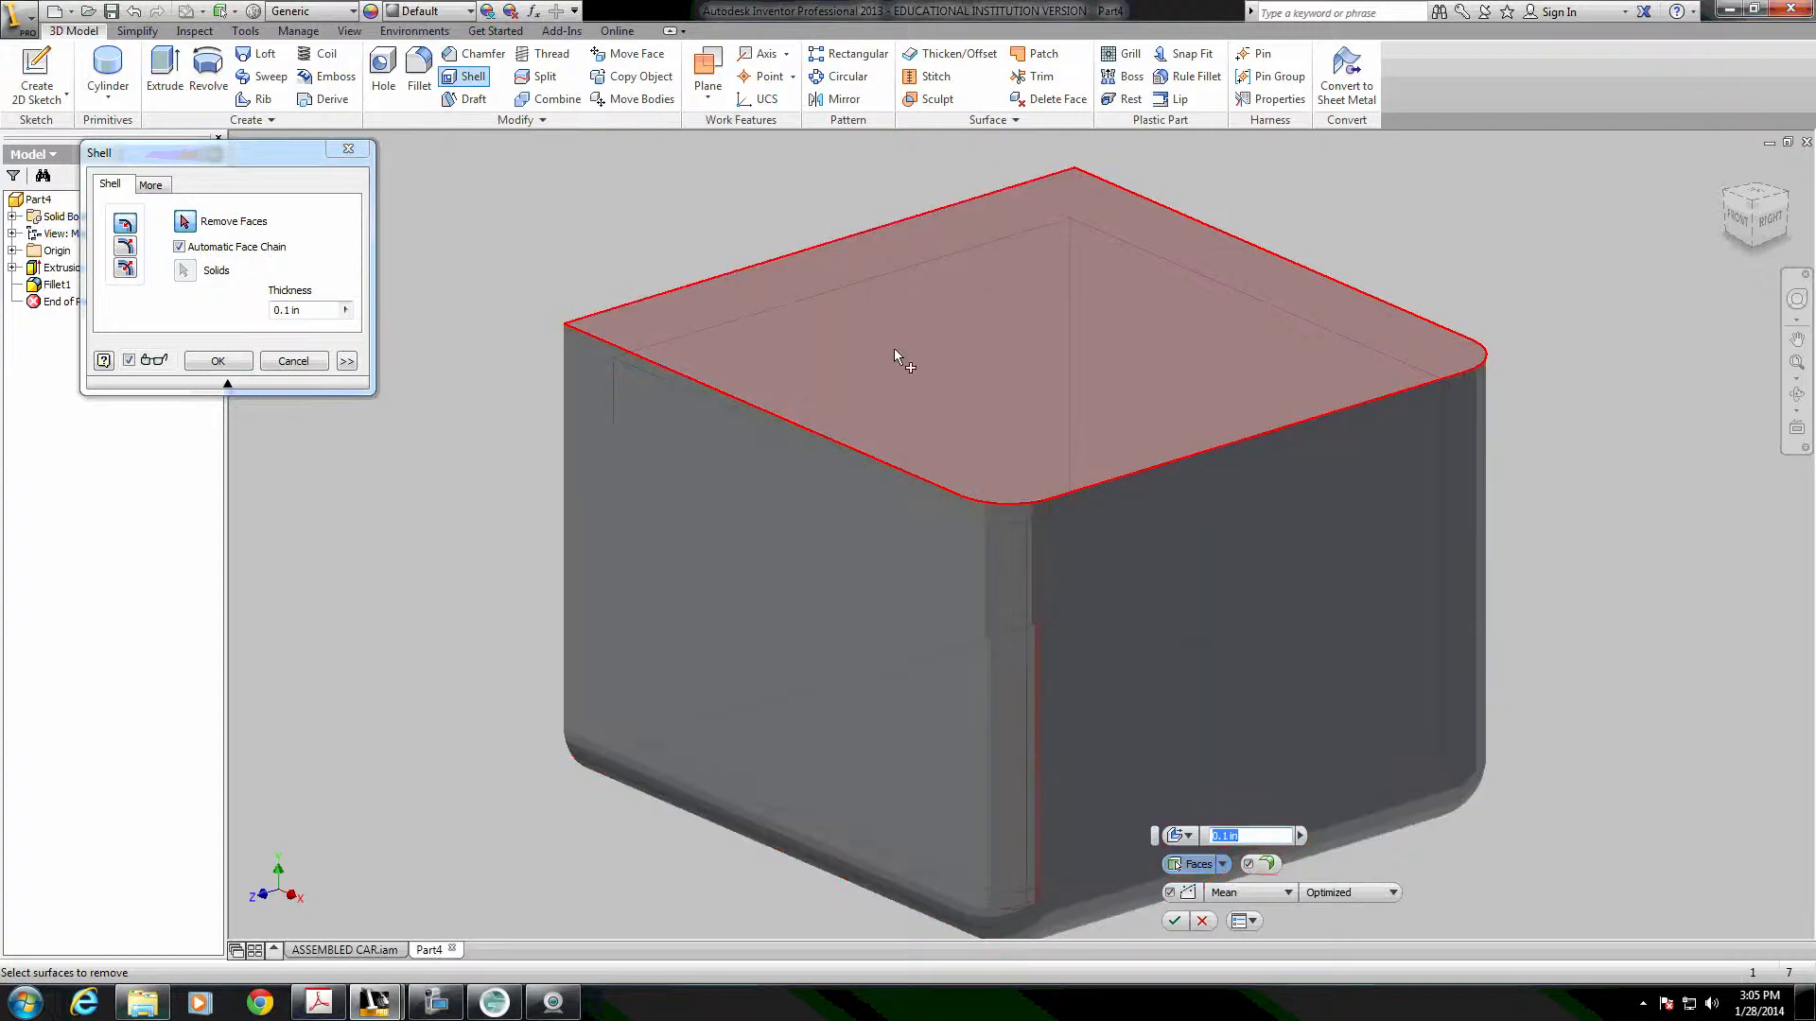
pyautogui.click(895, 349)
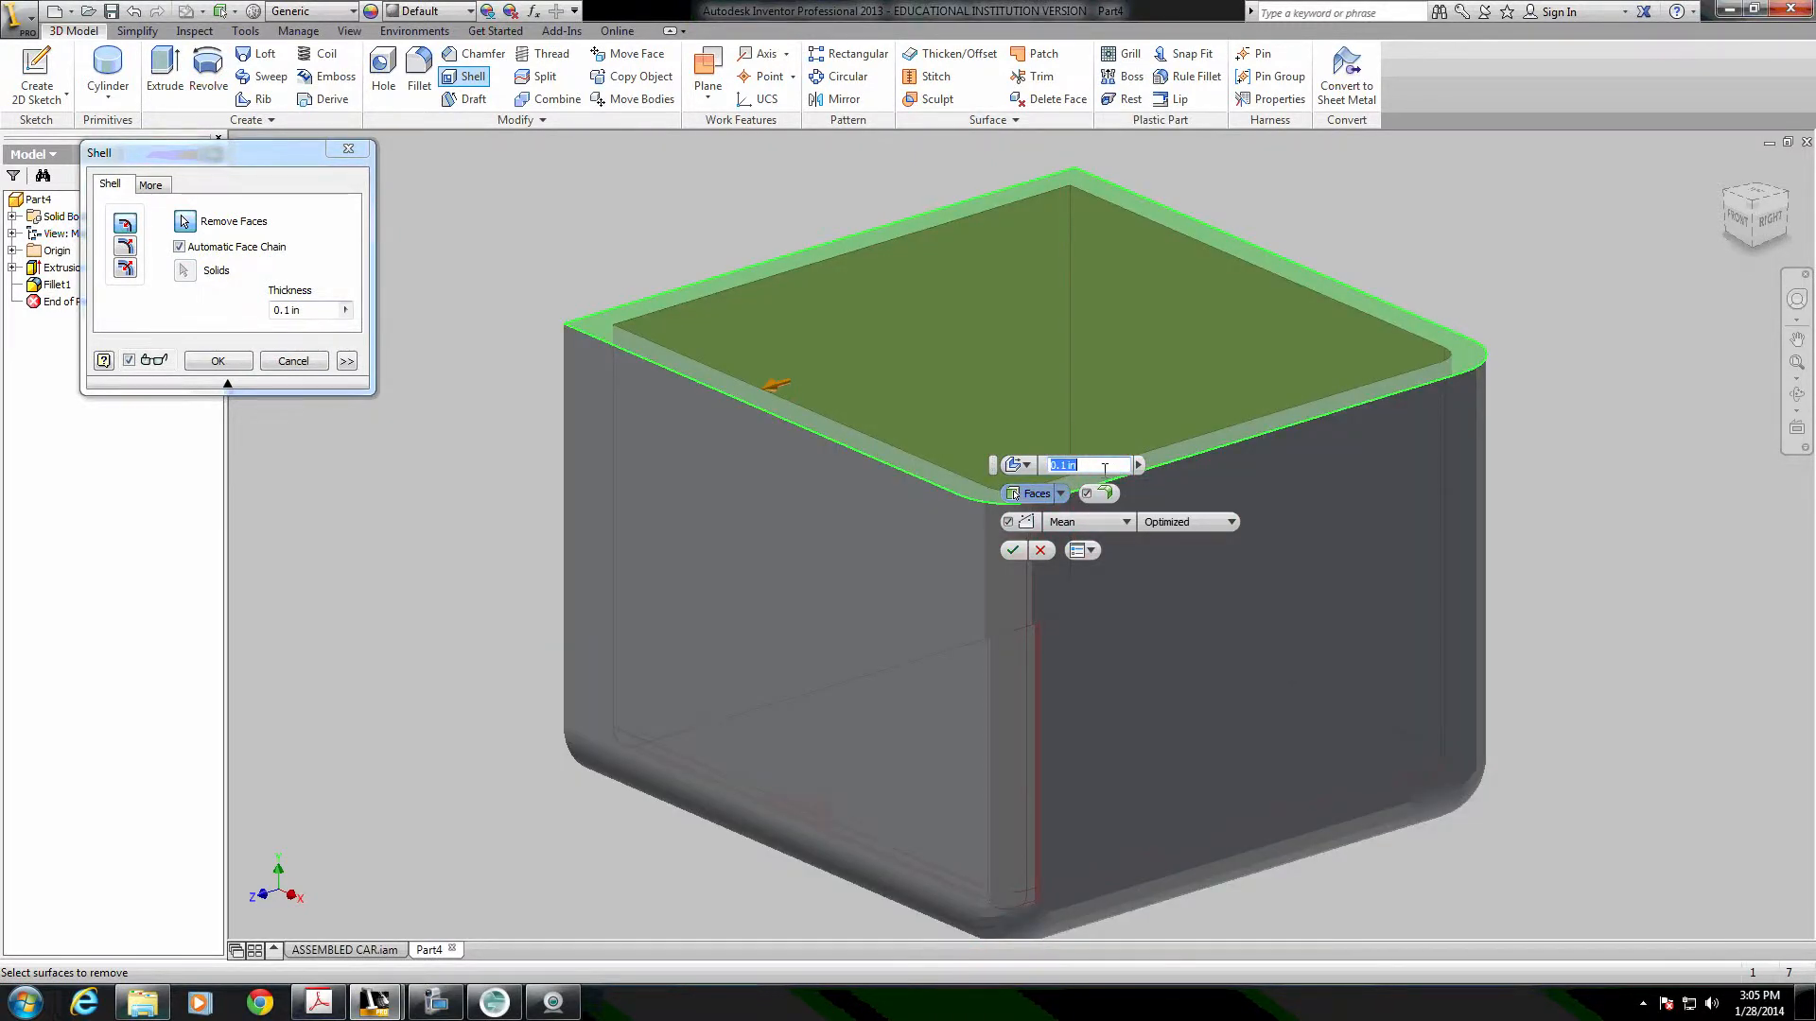
pyautogui.click(1013, 550)
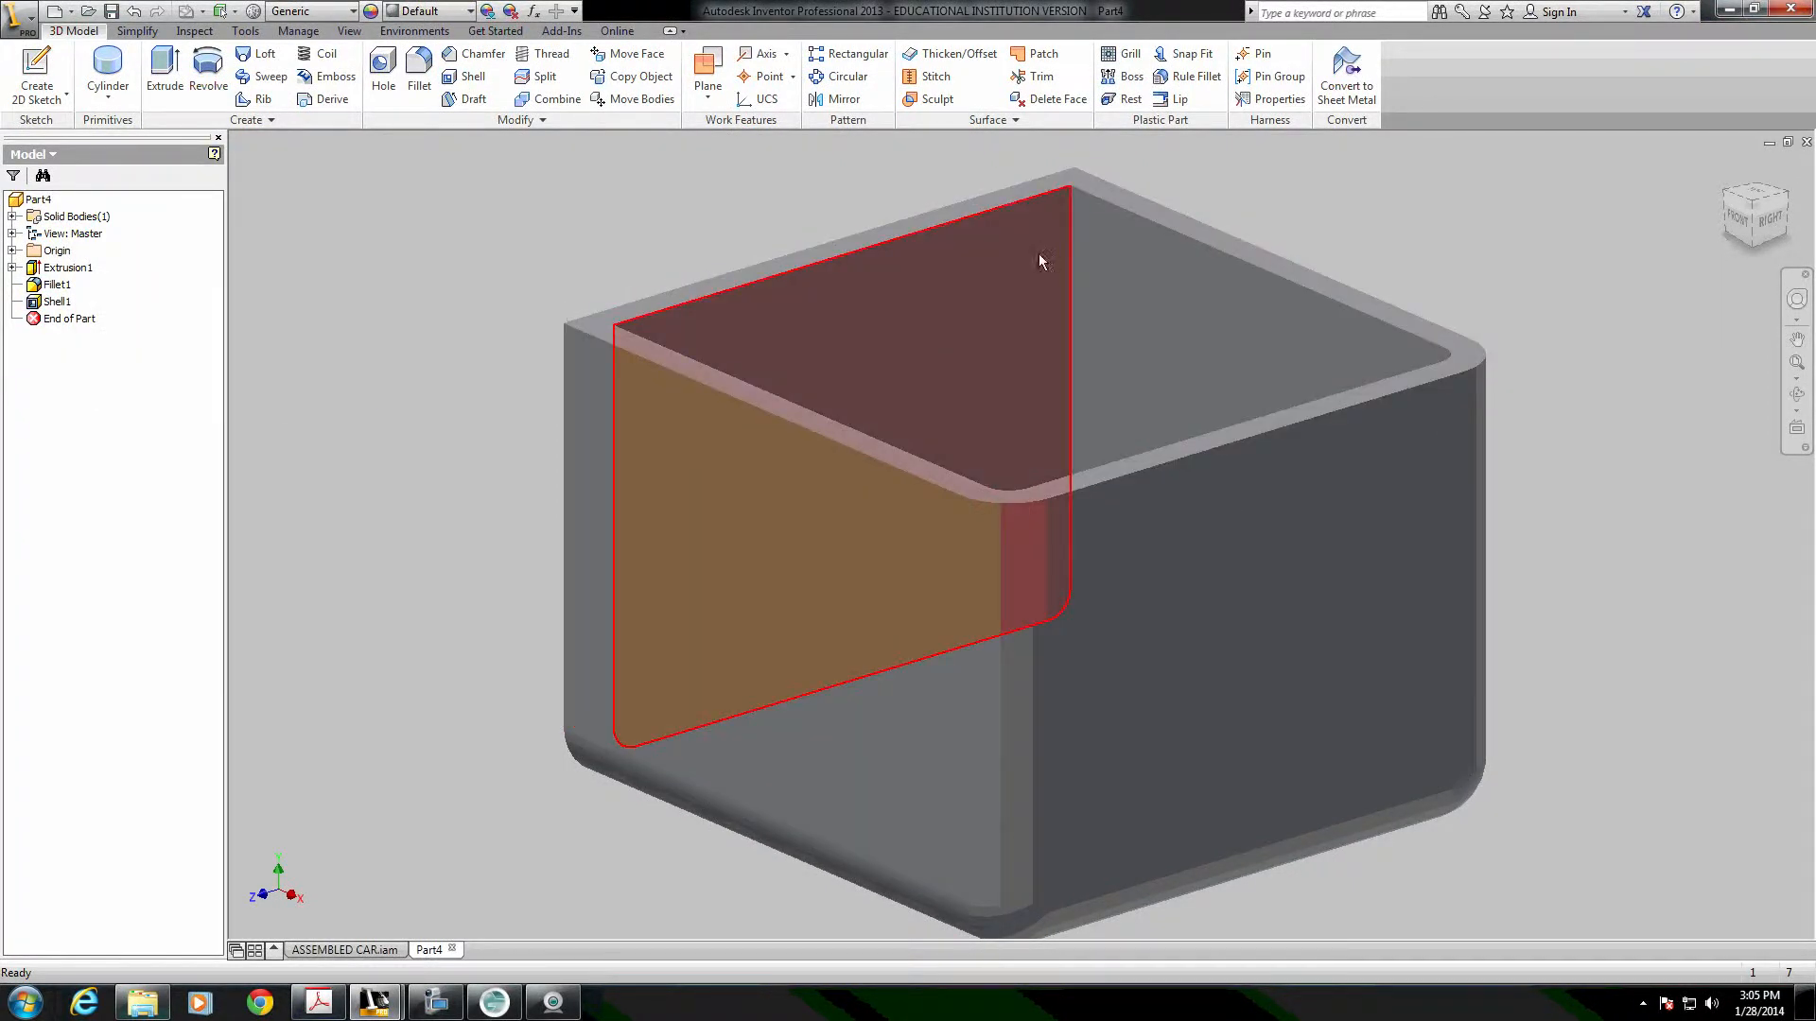
# Start a sketch on the block's flat left face and project the two inner side-wall edges into it.
pyautogui.keyDown('shift'); pyautogui.moveTo(894, 405); pyautogui.dragTo(658, 421, button='middle'); pyautogui.keyUp('shift')
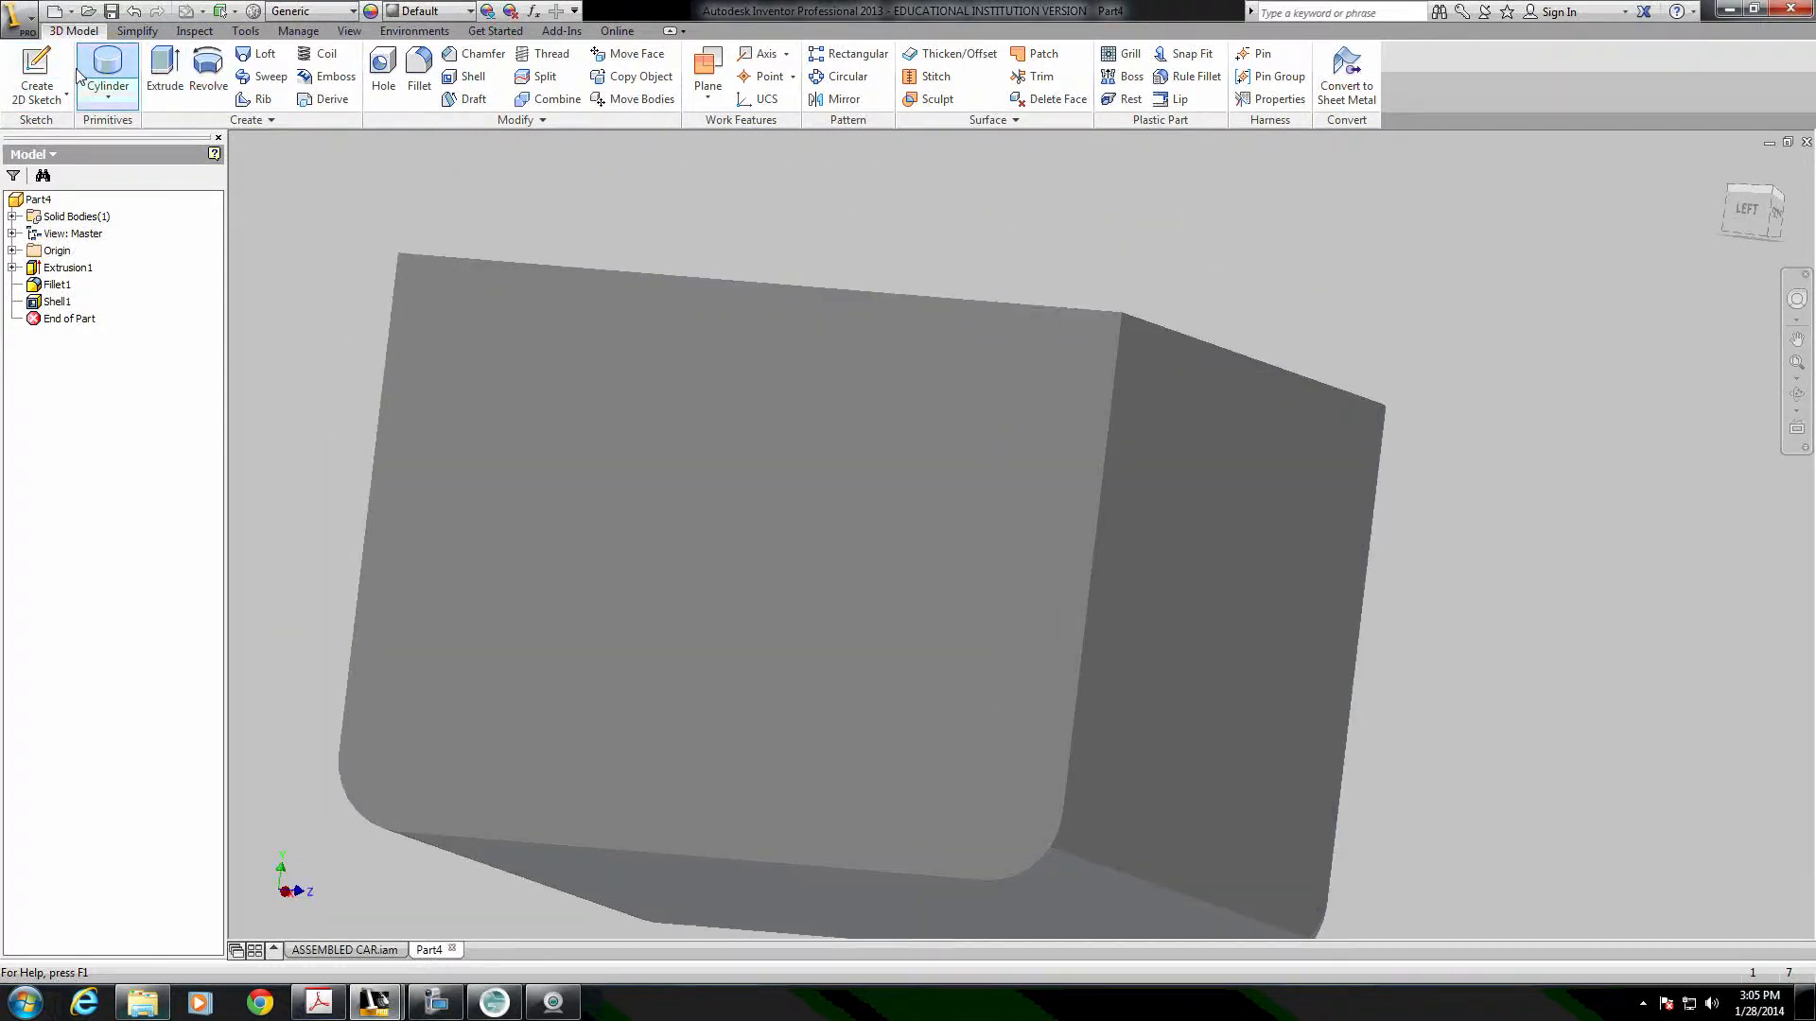
pyautogui.click(37, 74)
pyautogui.click(667, 411)
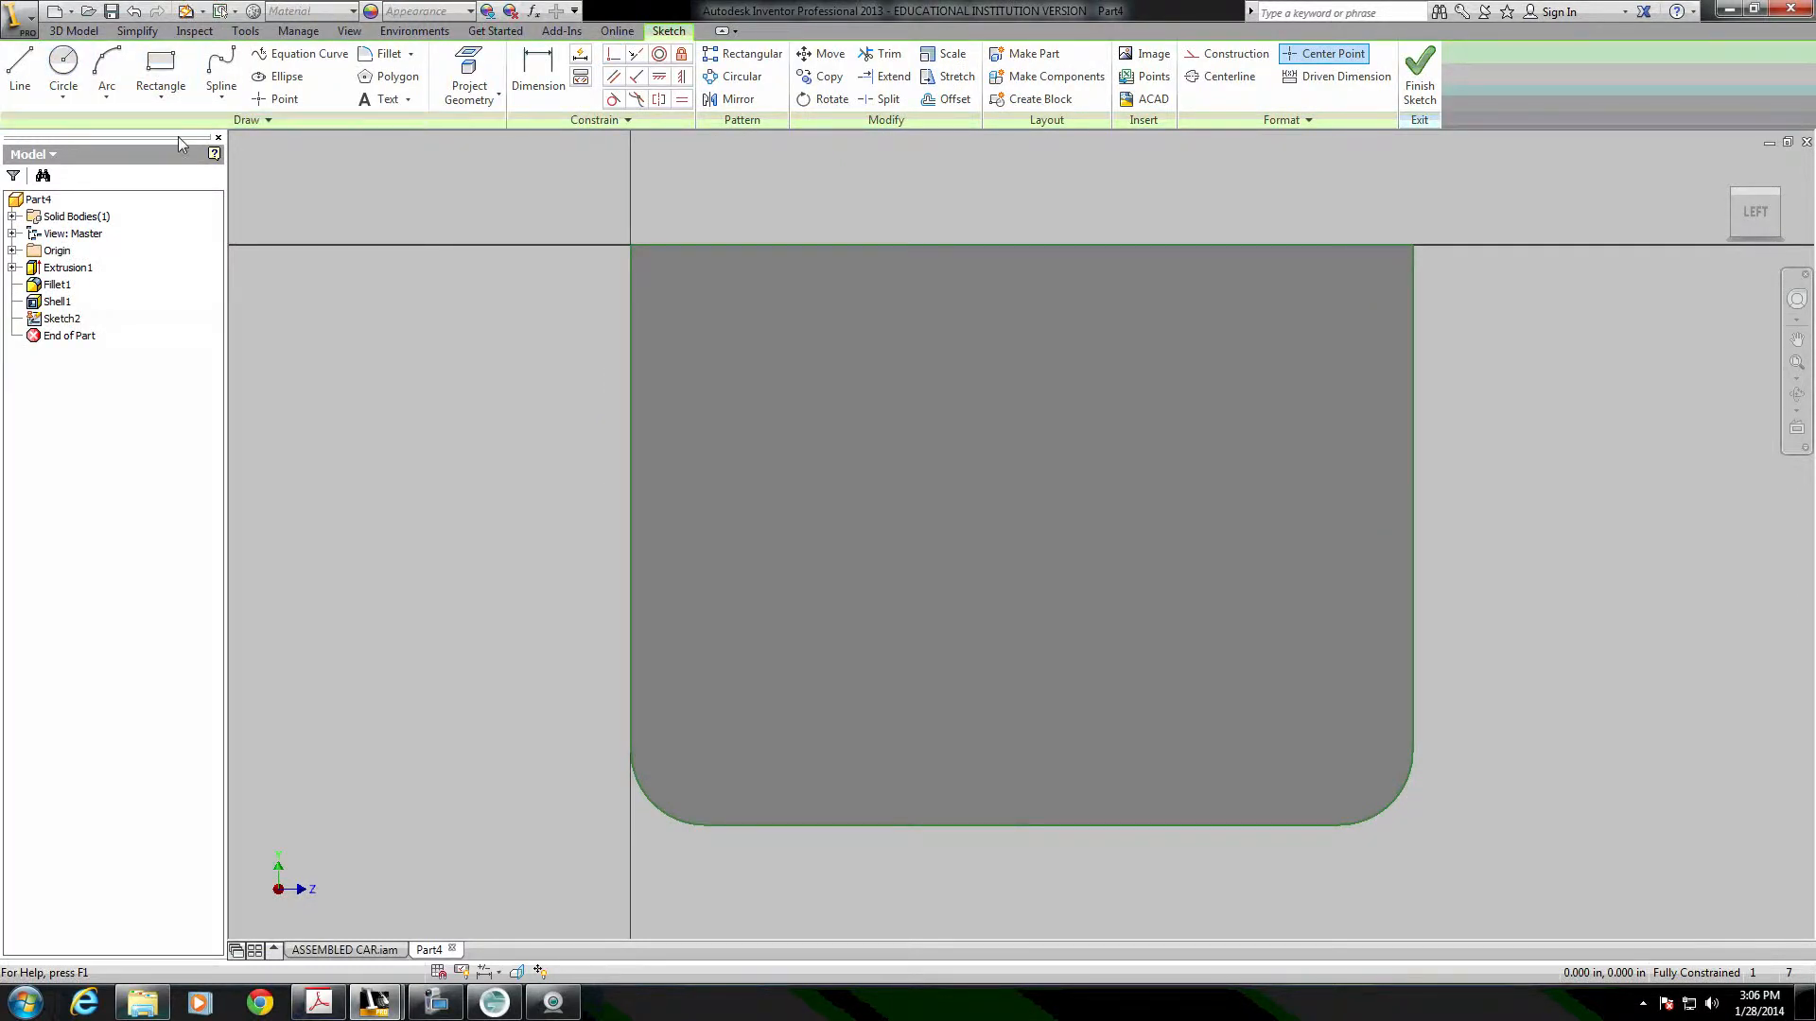
pyautogui.click(469, 77)
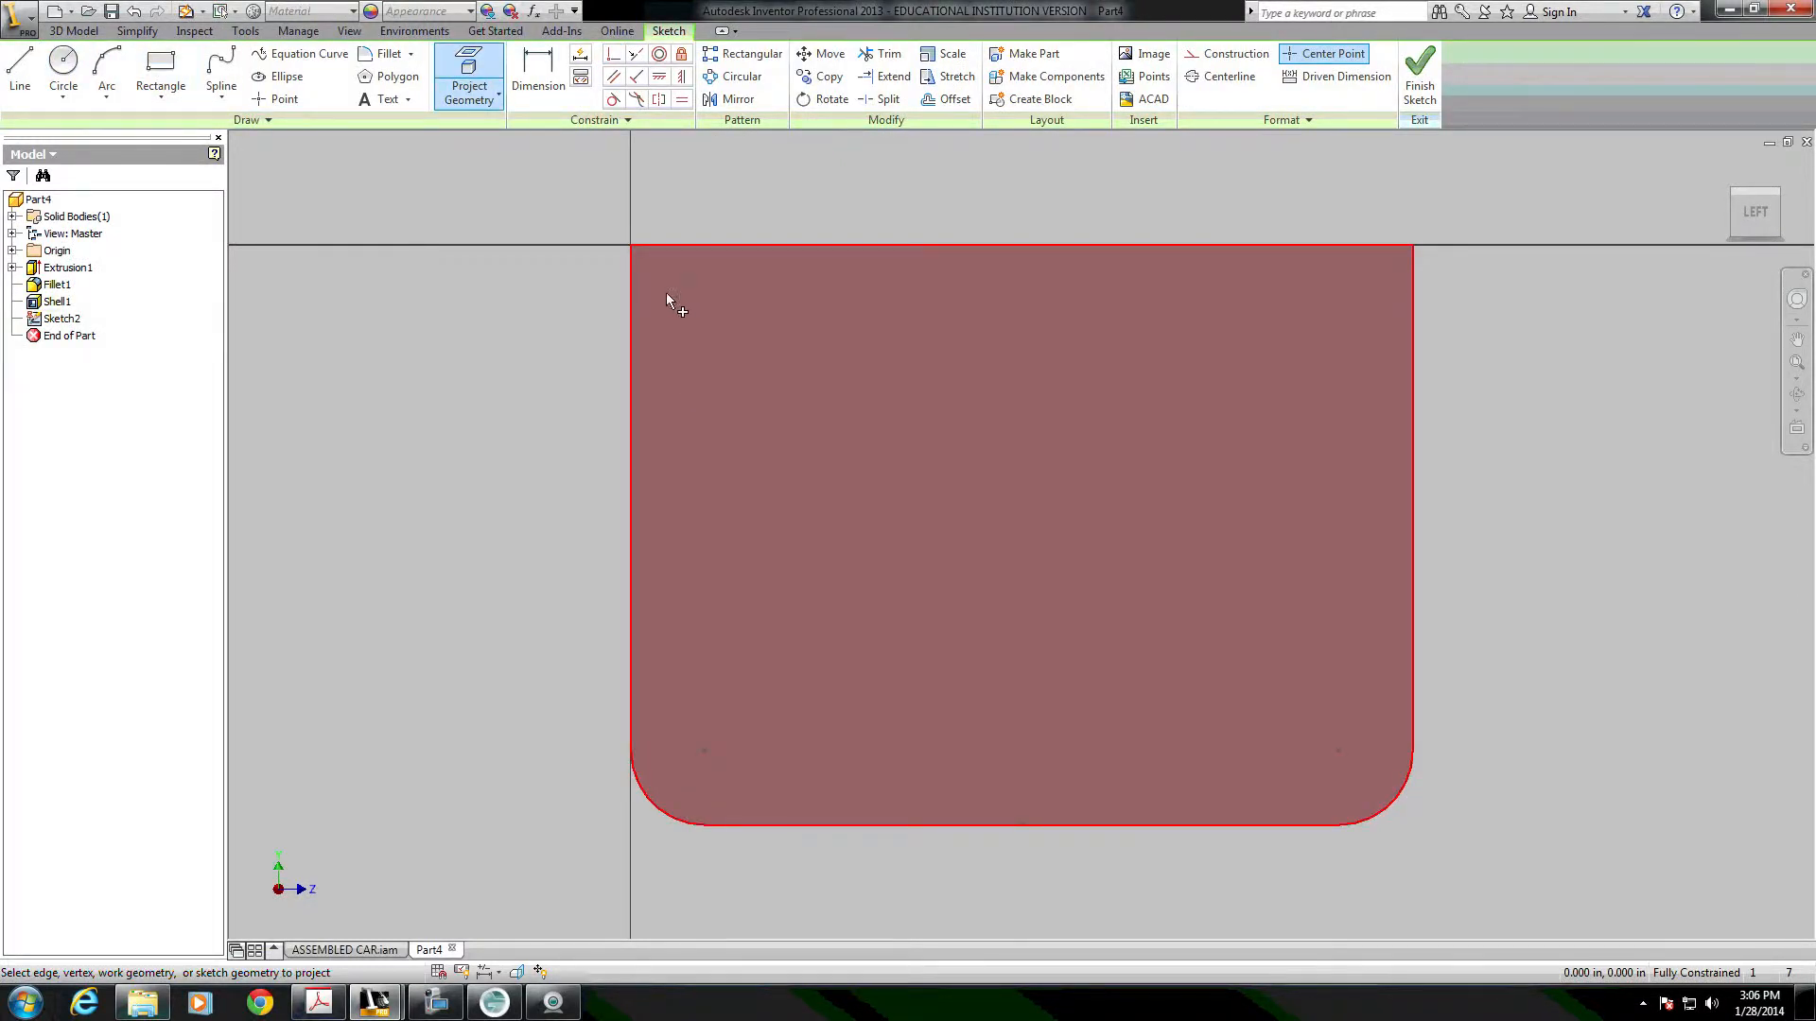
pyautogui.click(671, 290)
pyautogui.click(1372, 310)
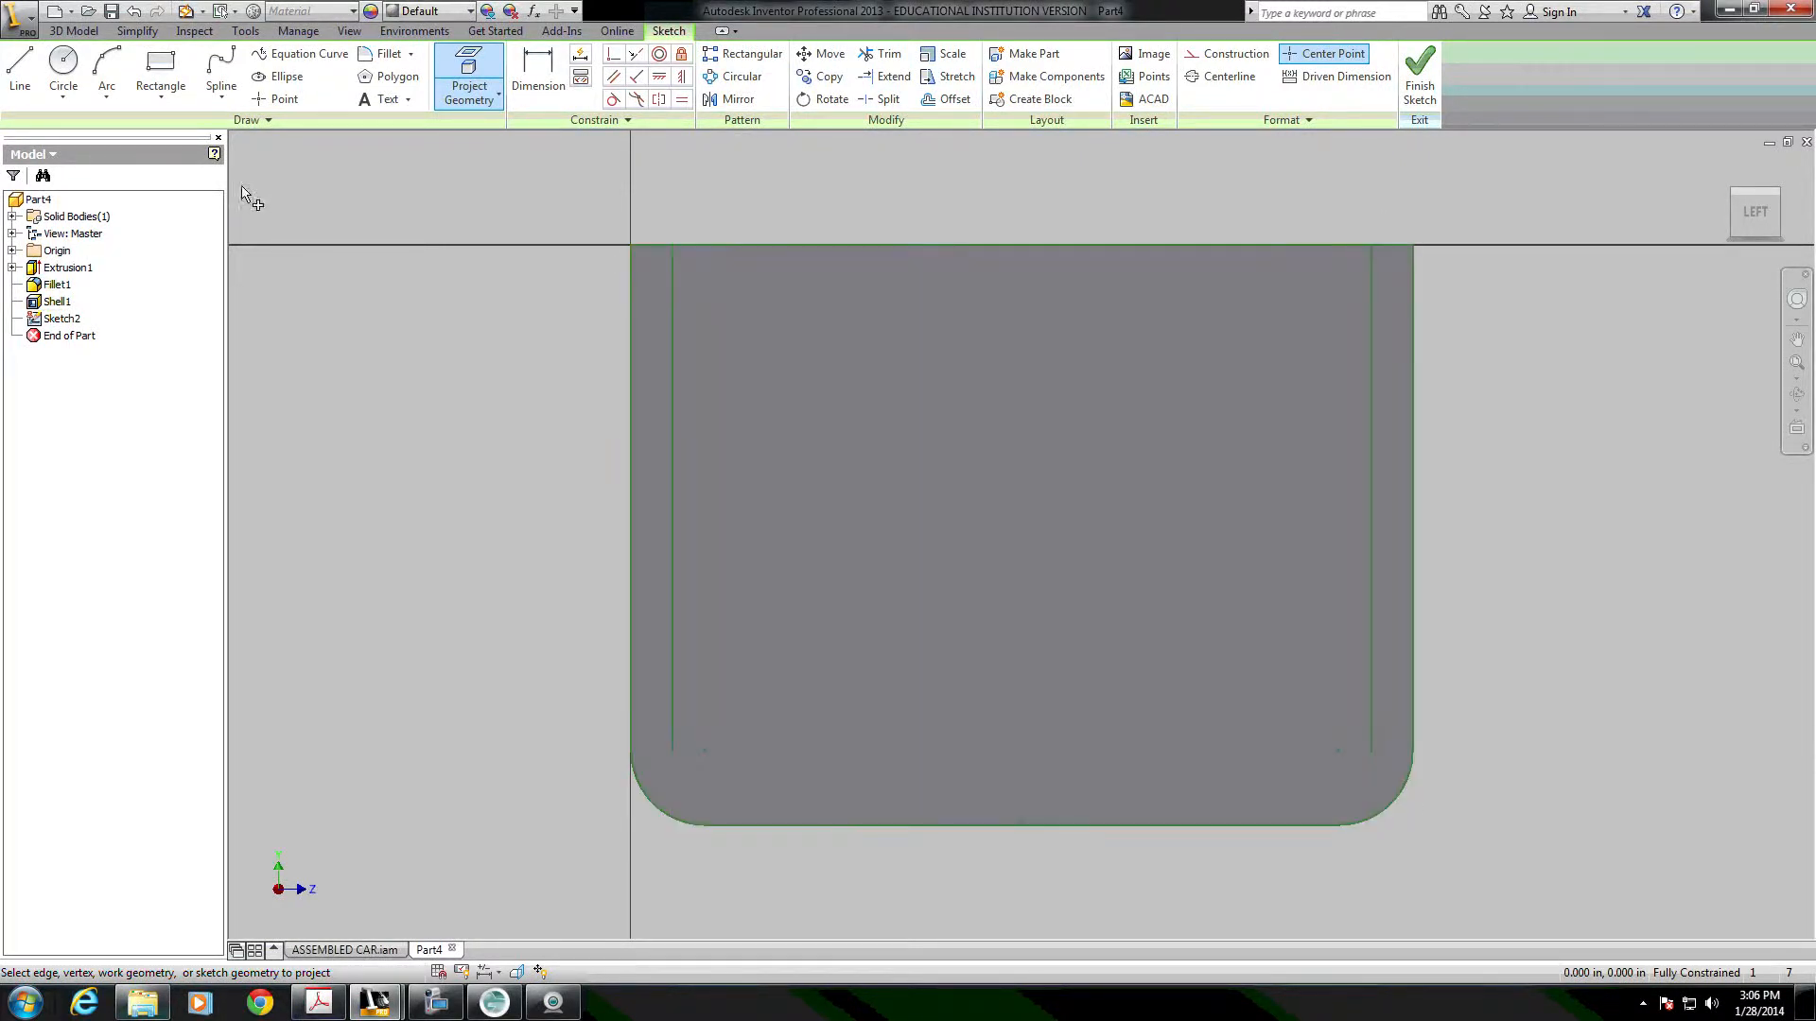
# Draw a horizontal line across the face between the two projected inner wall edges.
pyautogui.press('l')
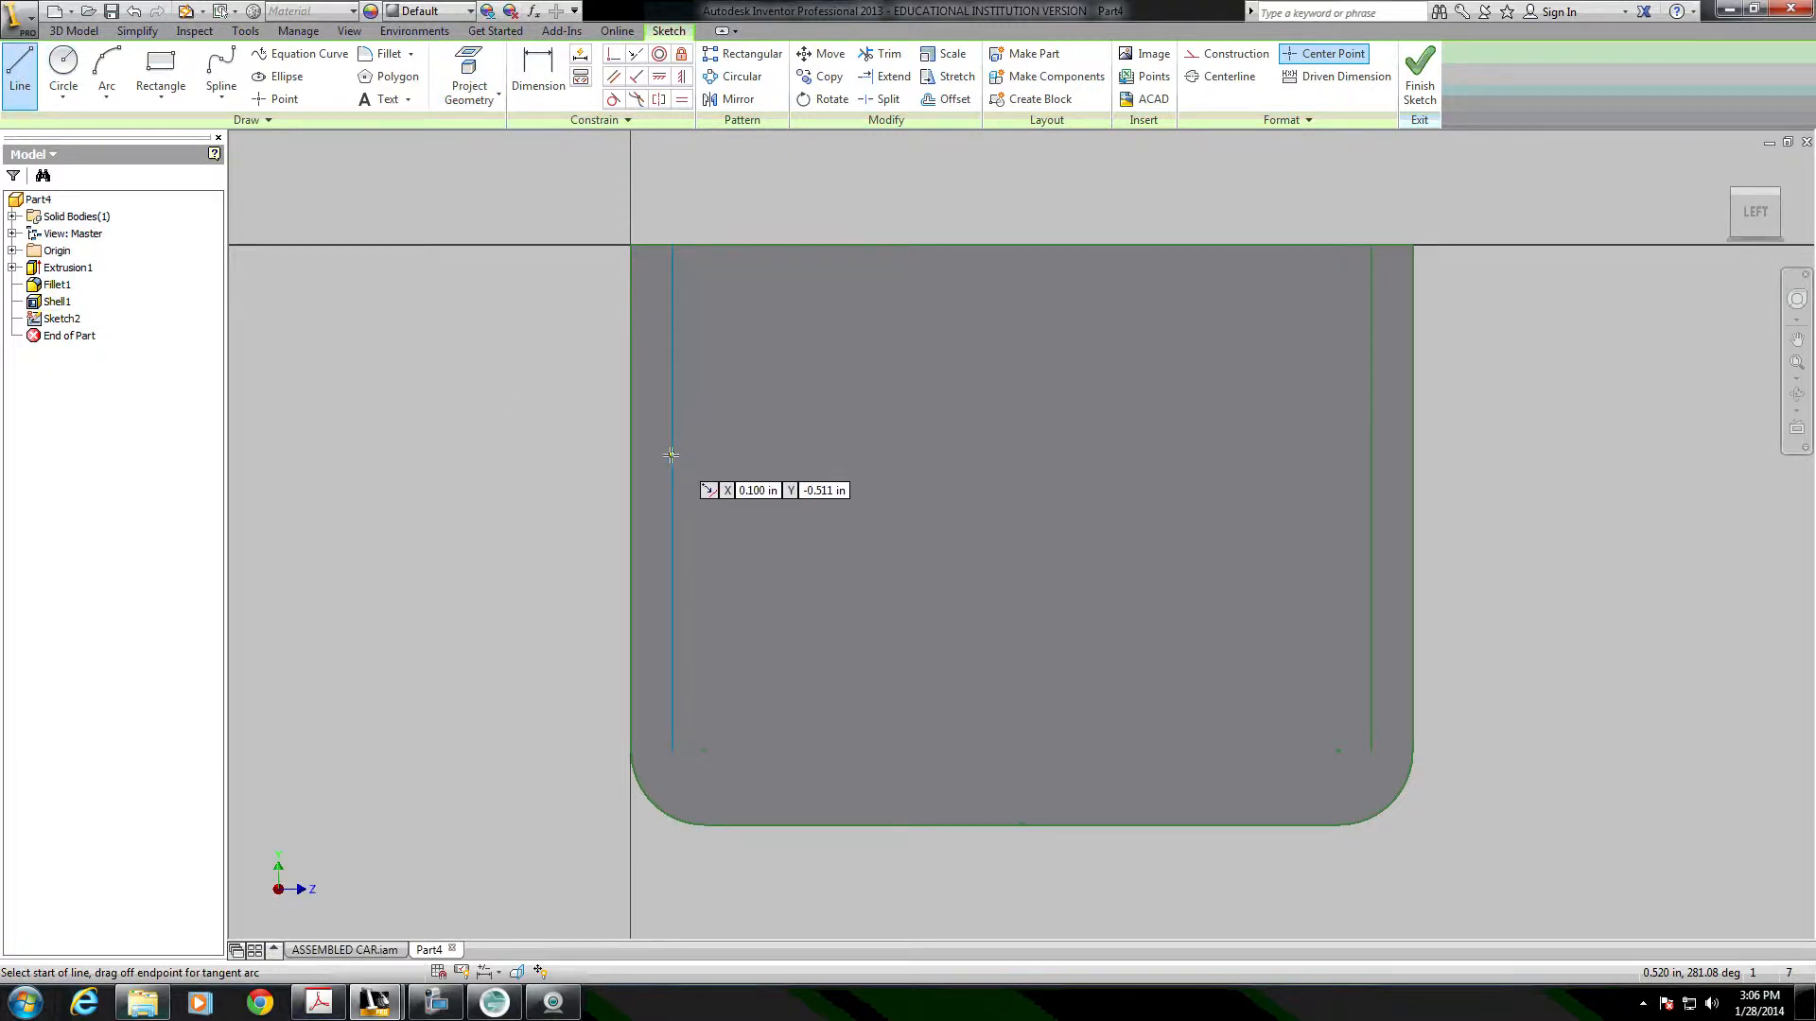
pyautogui.click(674, 455)
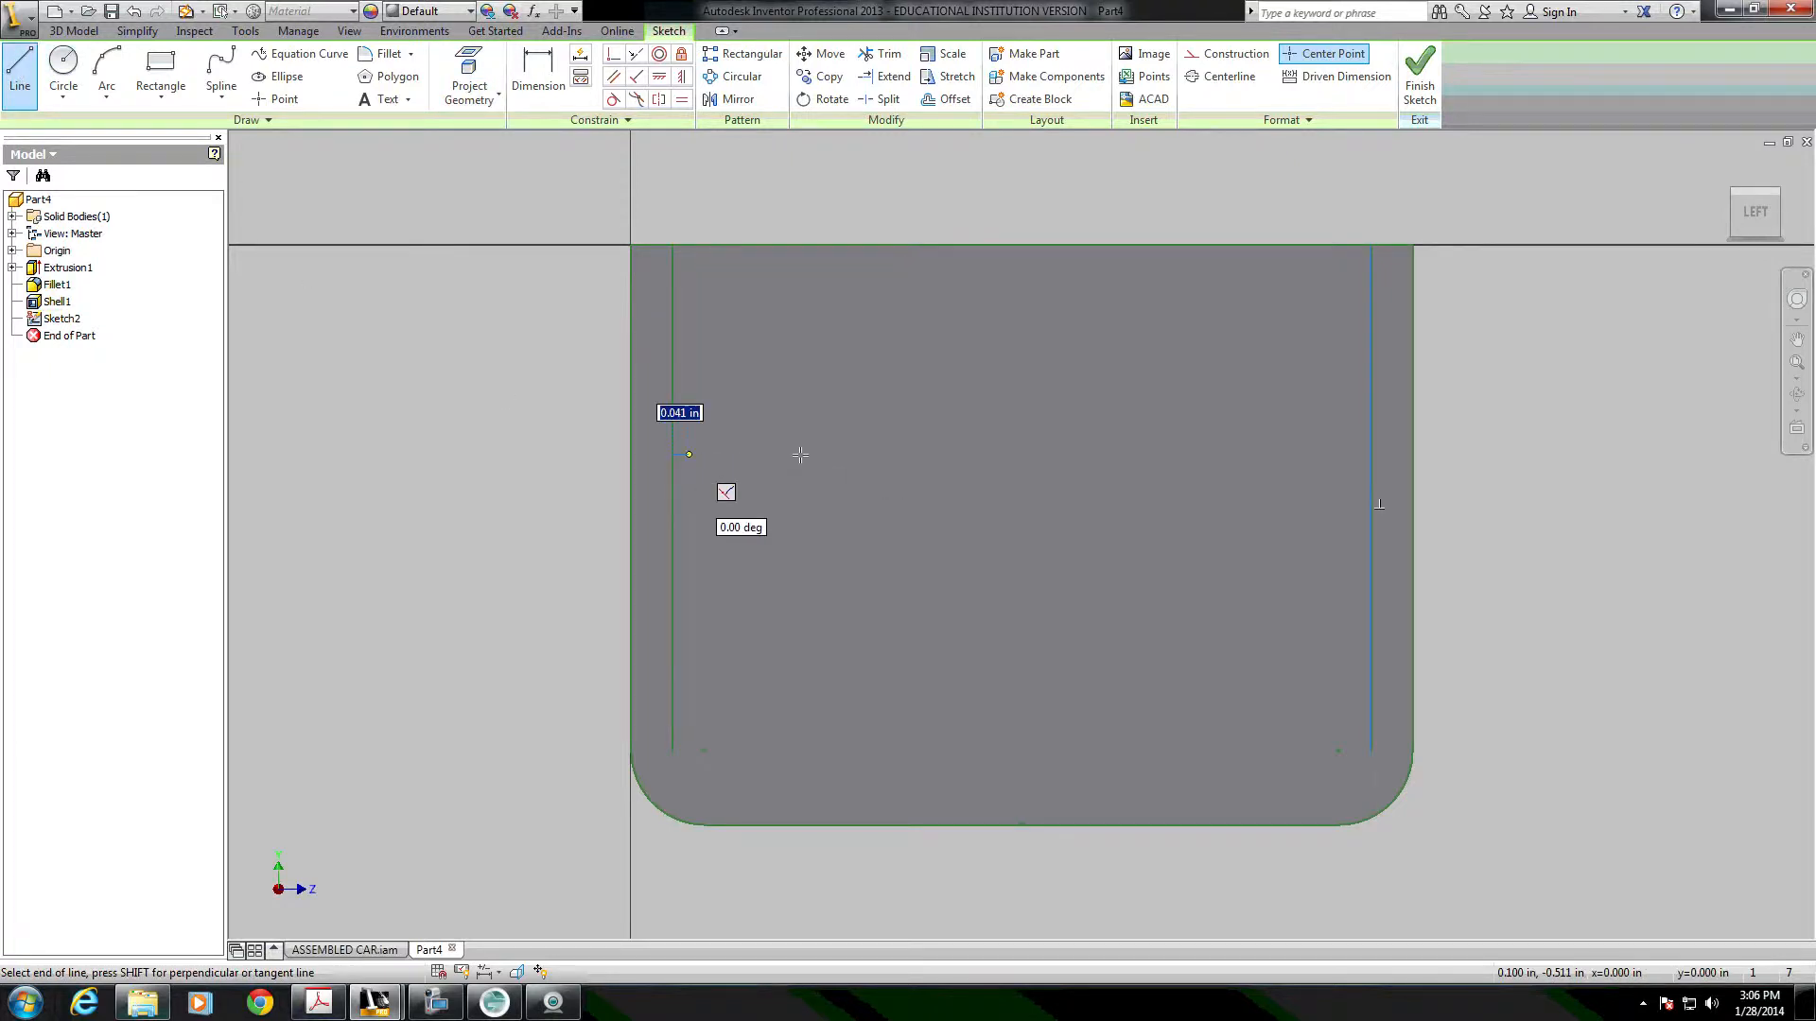
pyautogui.doubleClick(1372, 455)
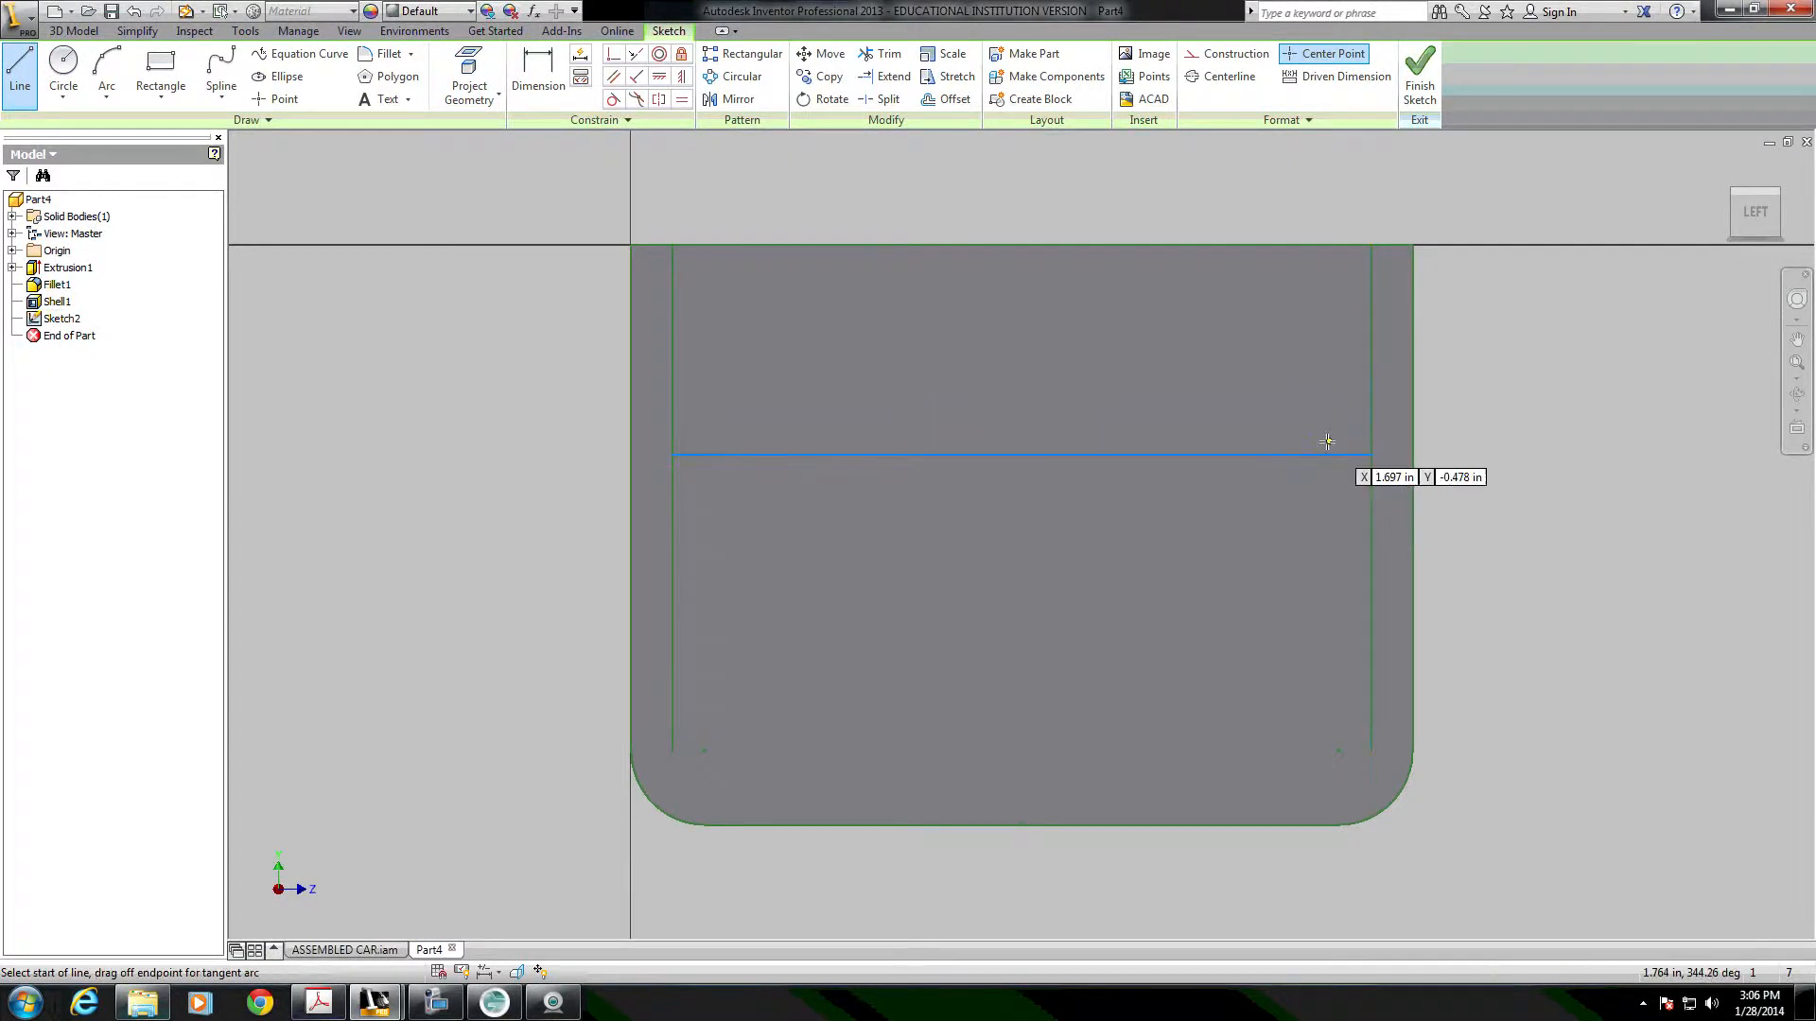
# Dimension the horizontal line 0.785 in above the face's bottom edge and finish the sketch.
pyautogui.click(538, 76)
pyautogui.click(1069, 455)
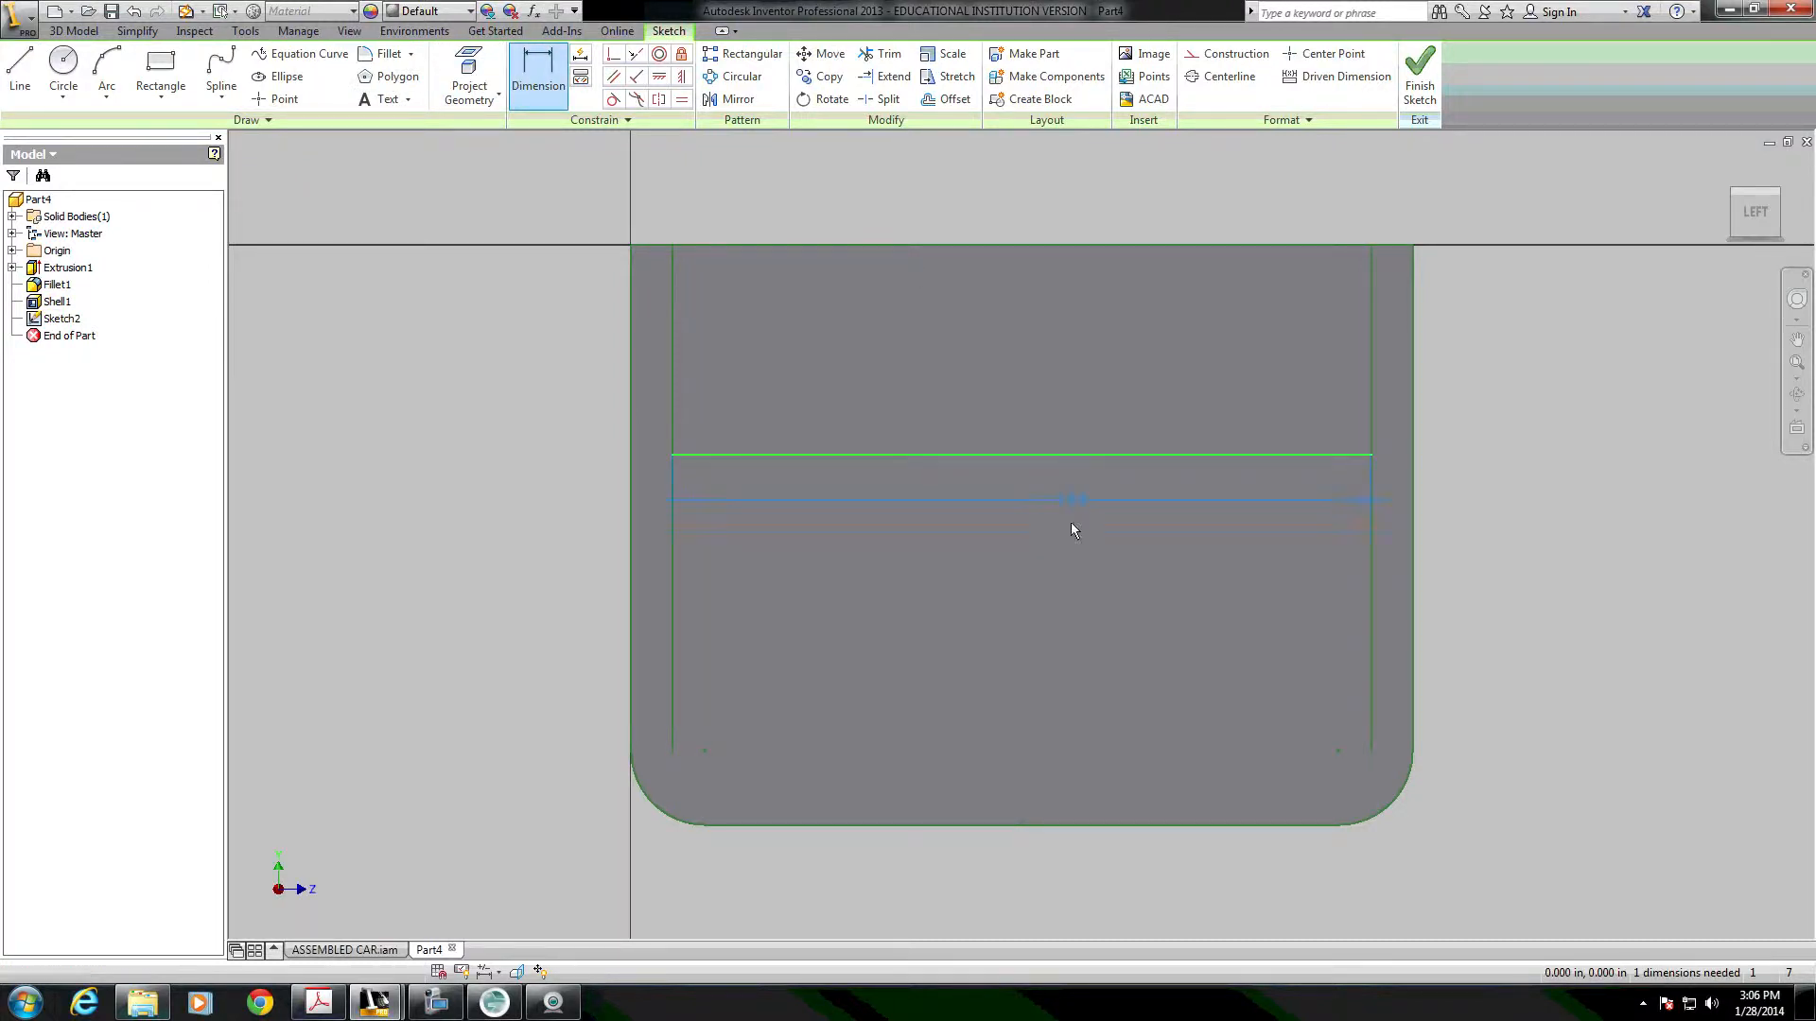
pyautogui.click(1050, 811)
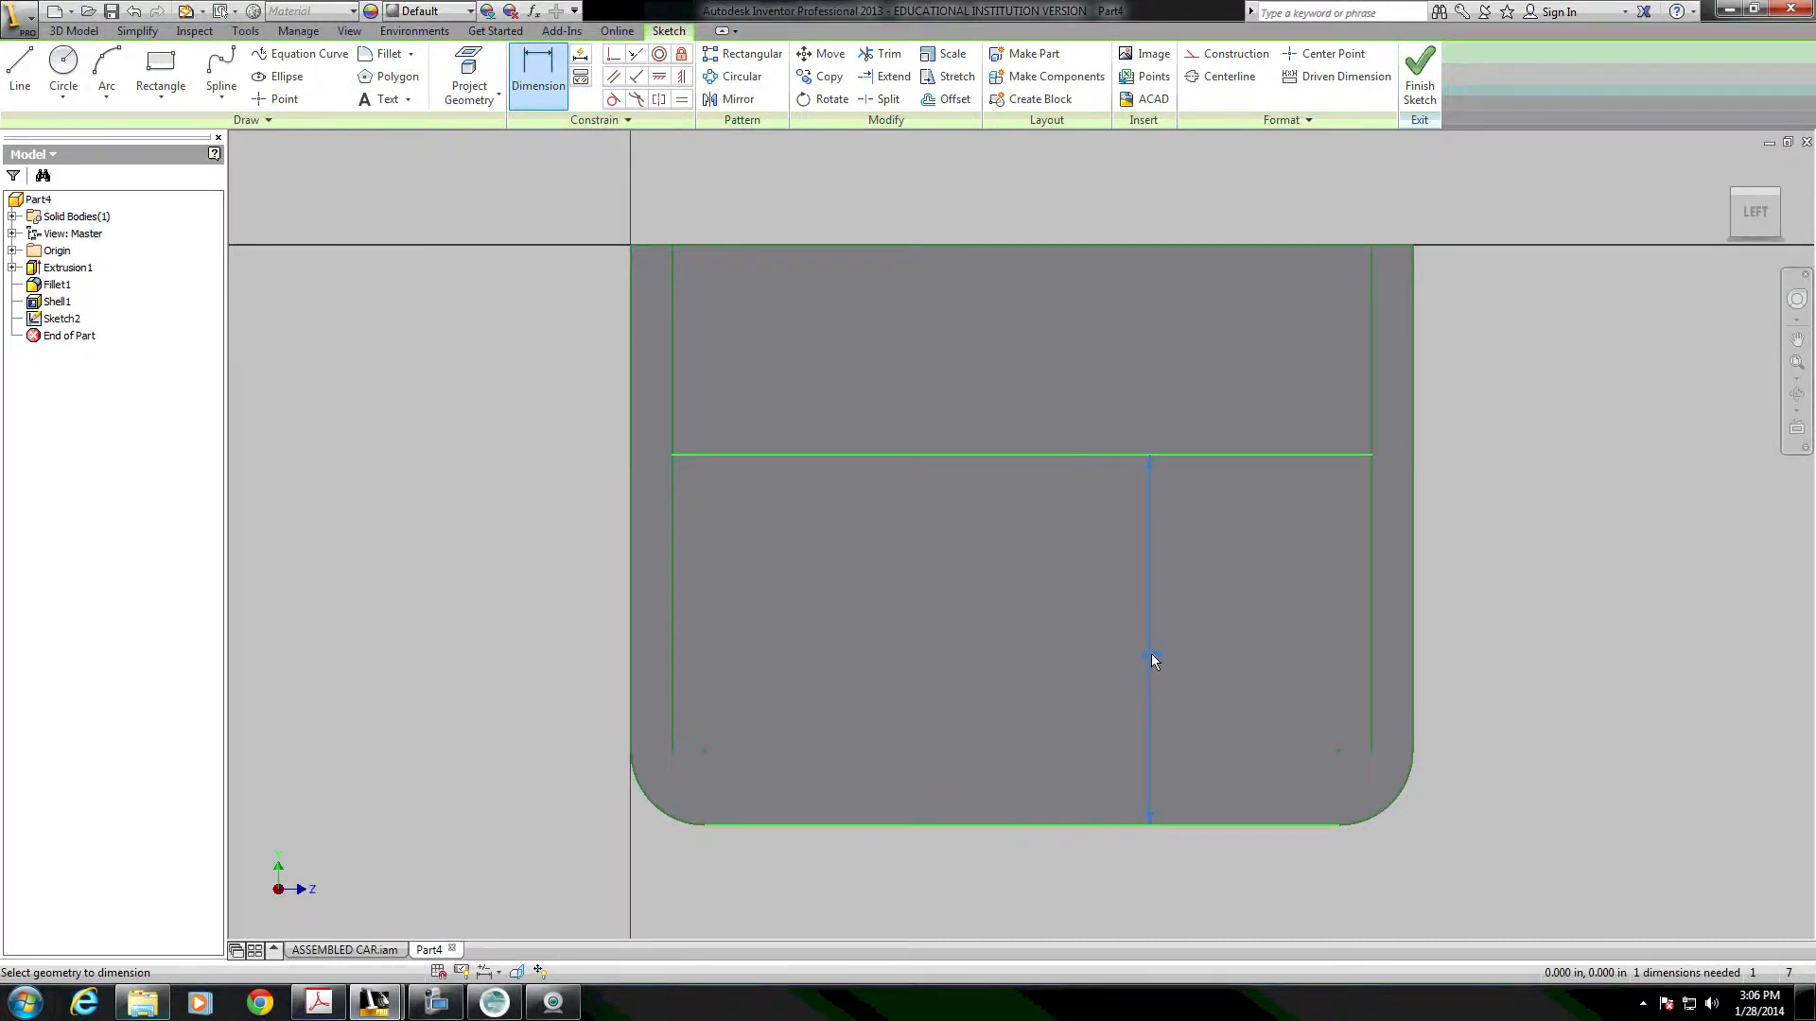
pyautogui.click(1150, 654)
pyautogui.write('.785')
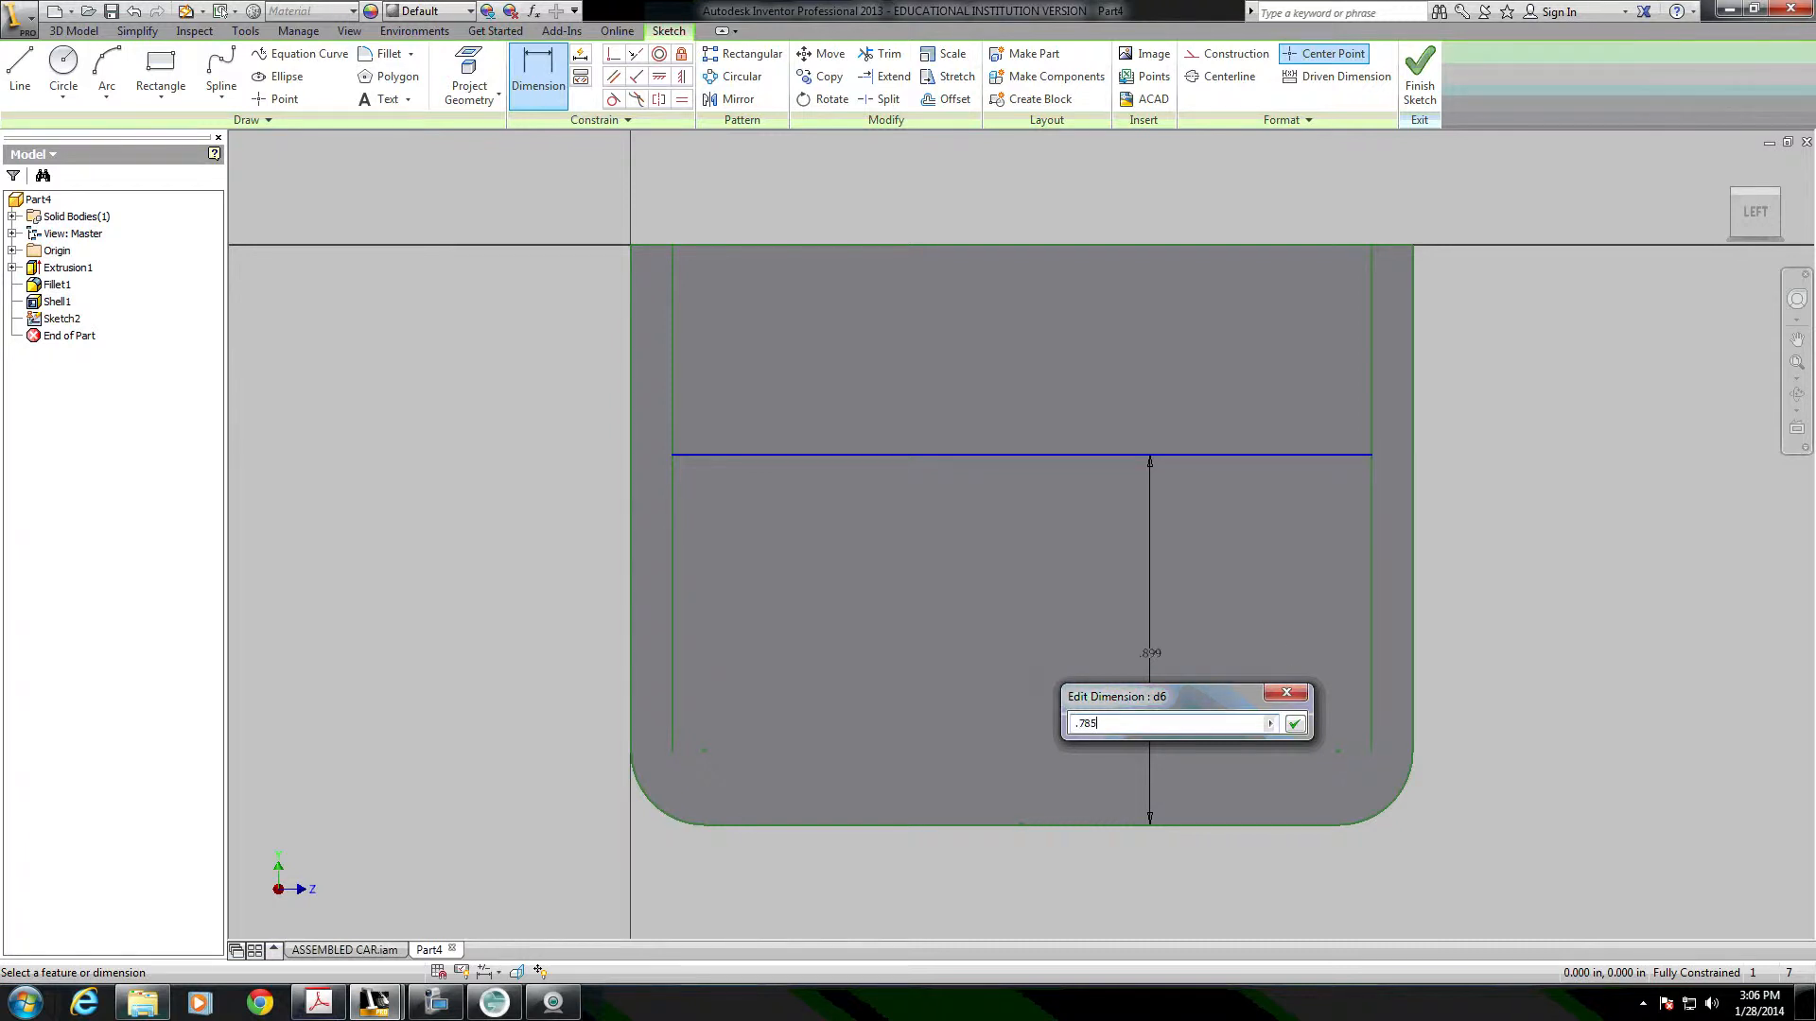
pyautogui.press('Return')
pyautogui.click(1419, 76)
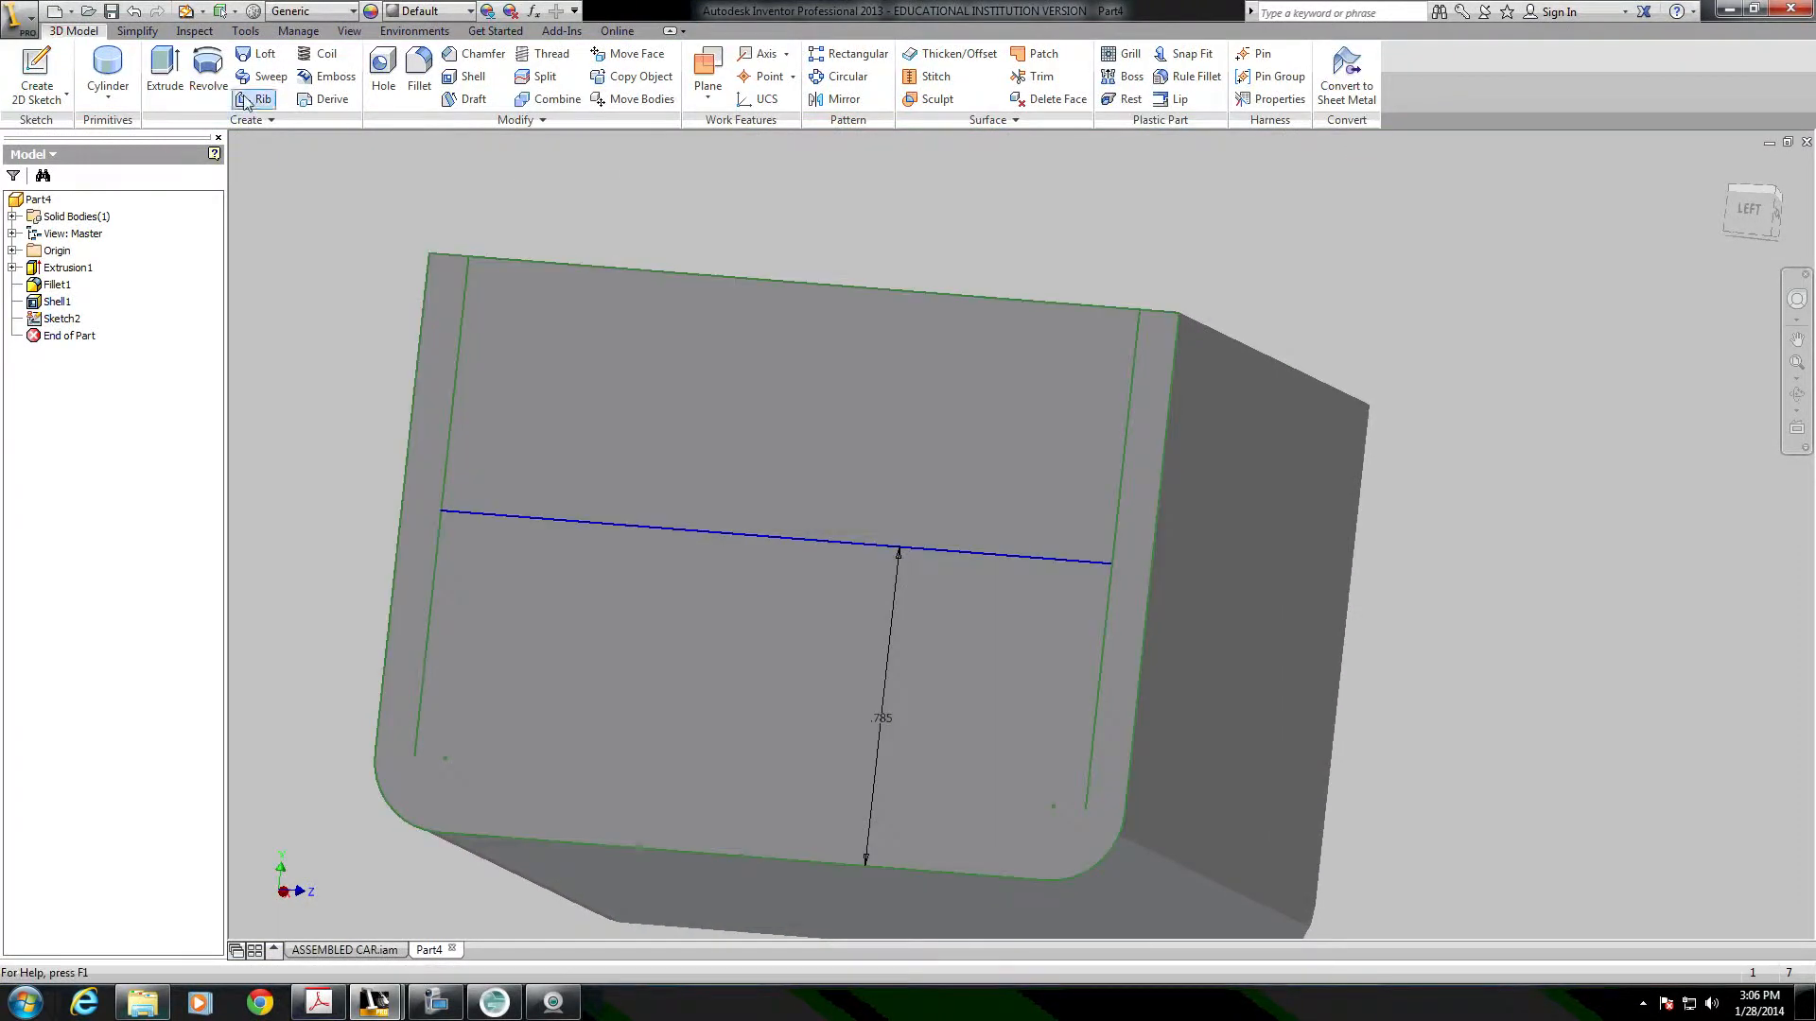
# Extrude-cut the region above the horizontal line through the left wall, with the extent set to To Next.
pyautogui.click(165, 71)
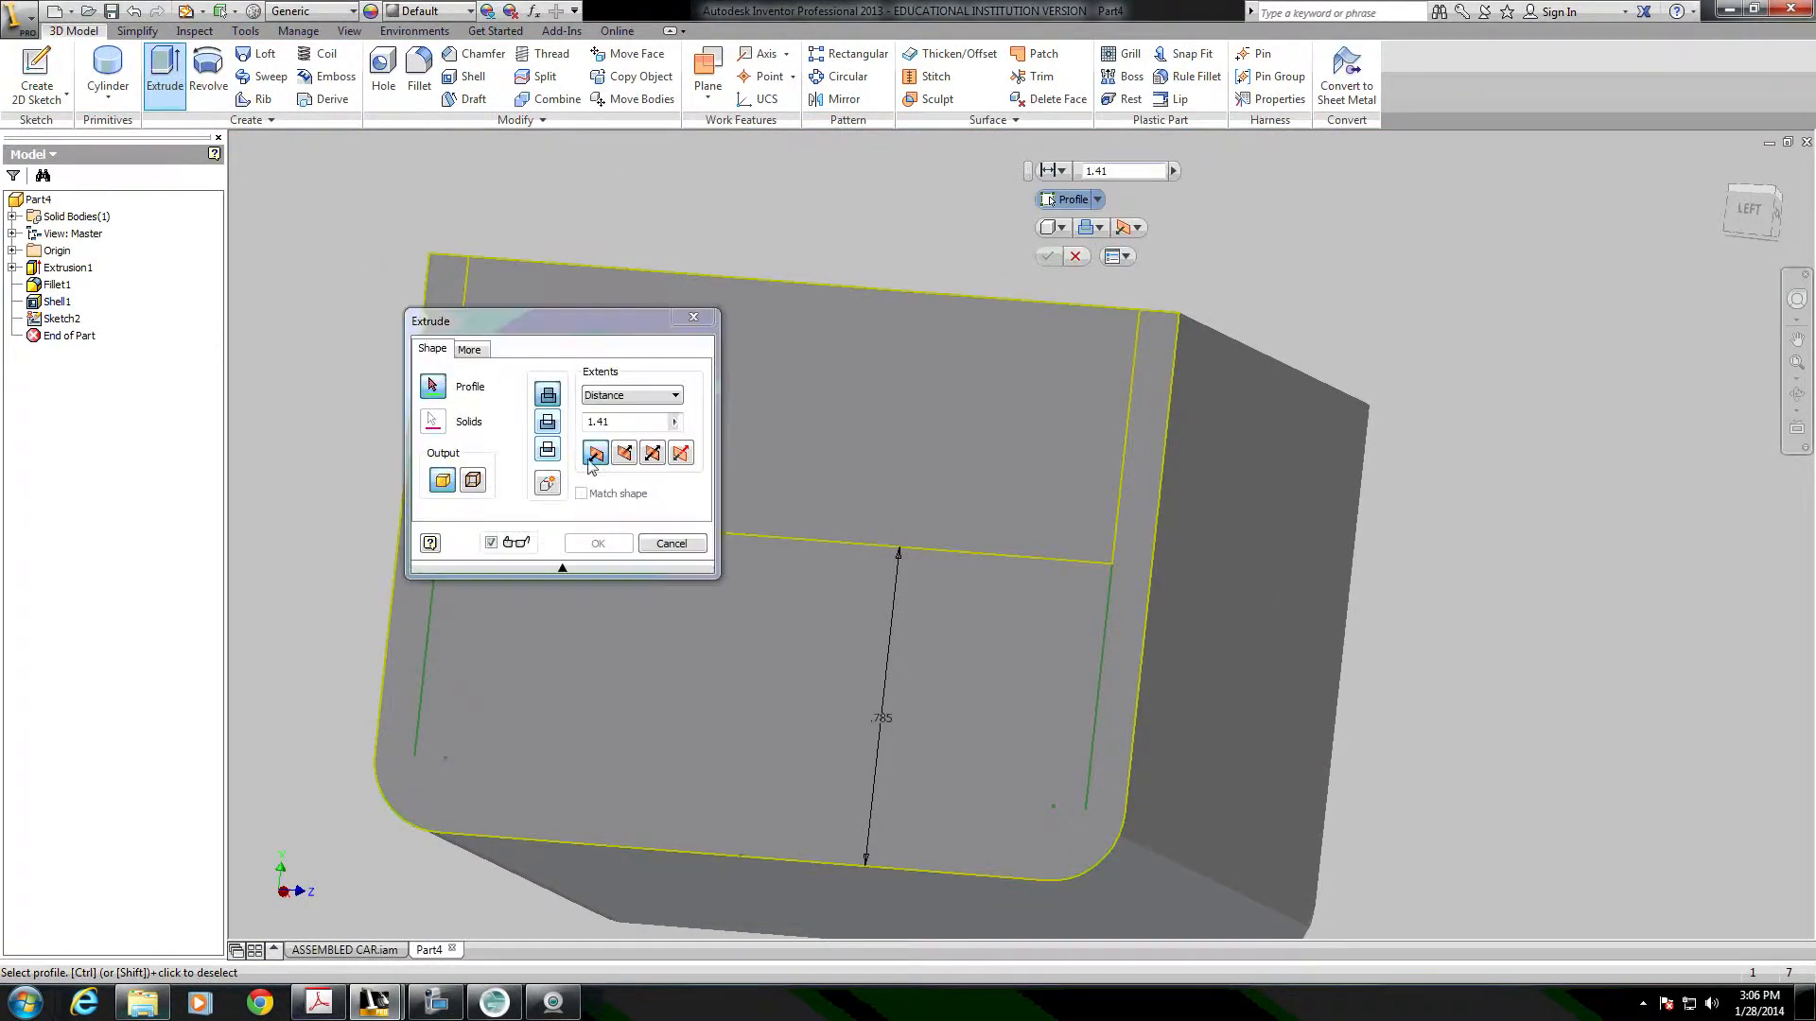
pyautogui.click(905, 498)
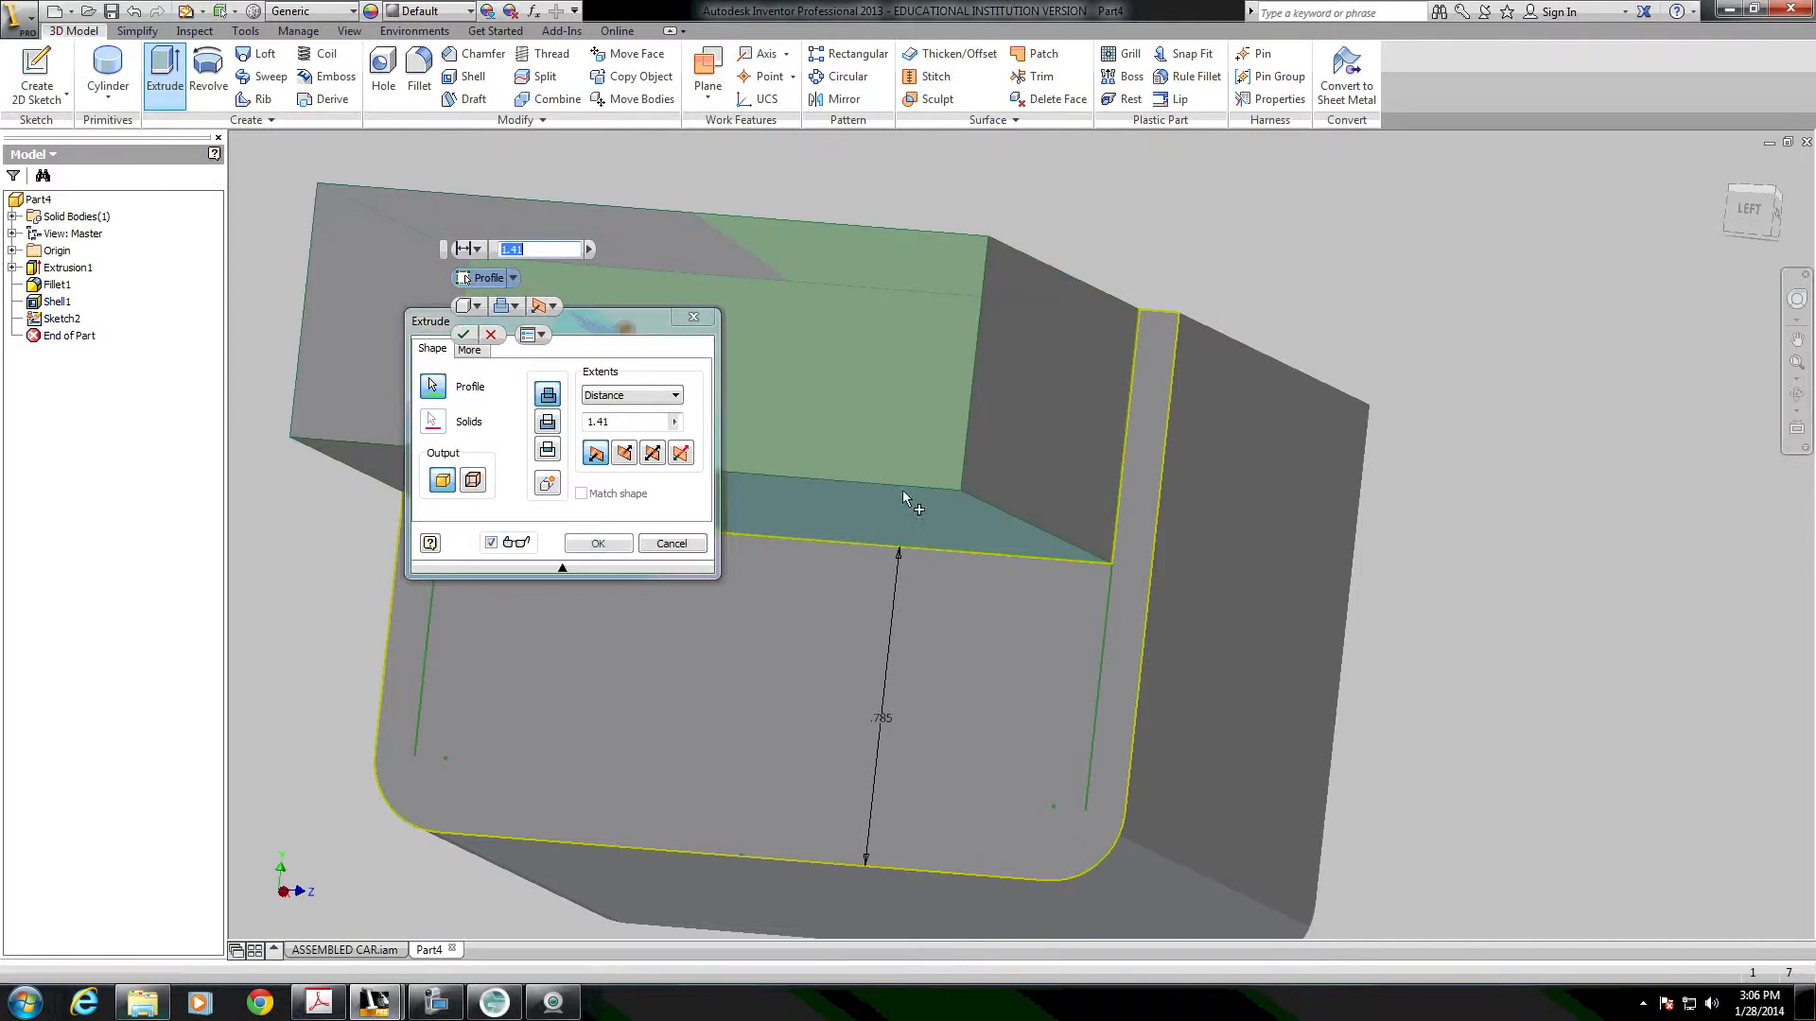
pyautogui.click(547, 422)
pyautogui.click(630, 395)
pyautogui.click(605, 425)
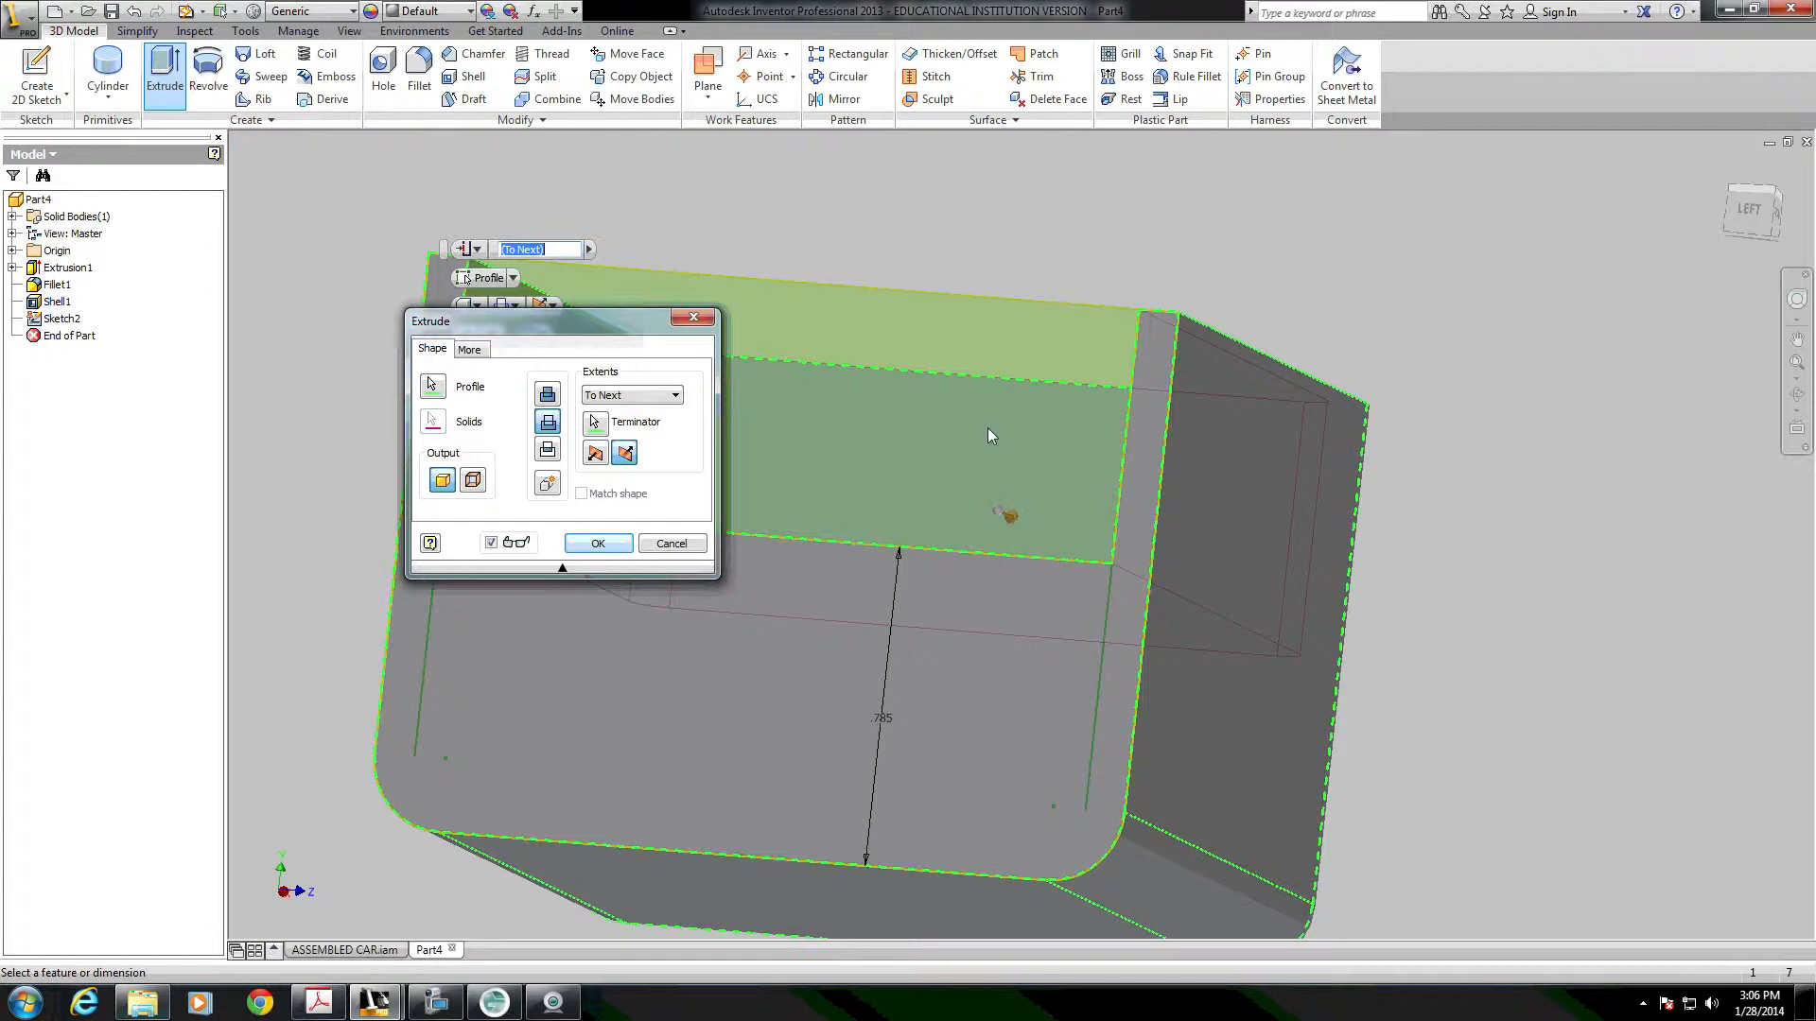
pyautogui.click(620, 548)
# Fillet the top corner edges of both side walls at the open left end with a 0.385 in radius.
pyautogui.keyDown('shift'); pyautogui.moveTo(795, 522); pyautogui.dragTo(665, 562, button='middle'); pyautogui.keyUp('shift')
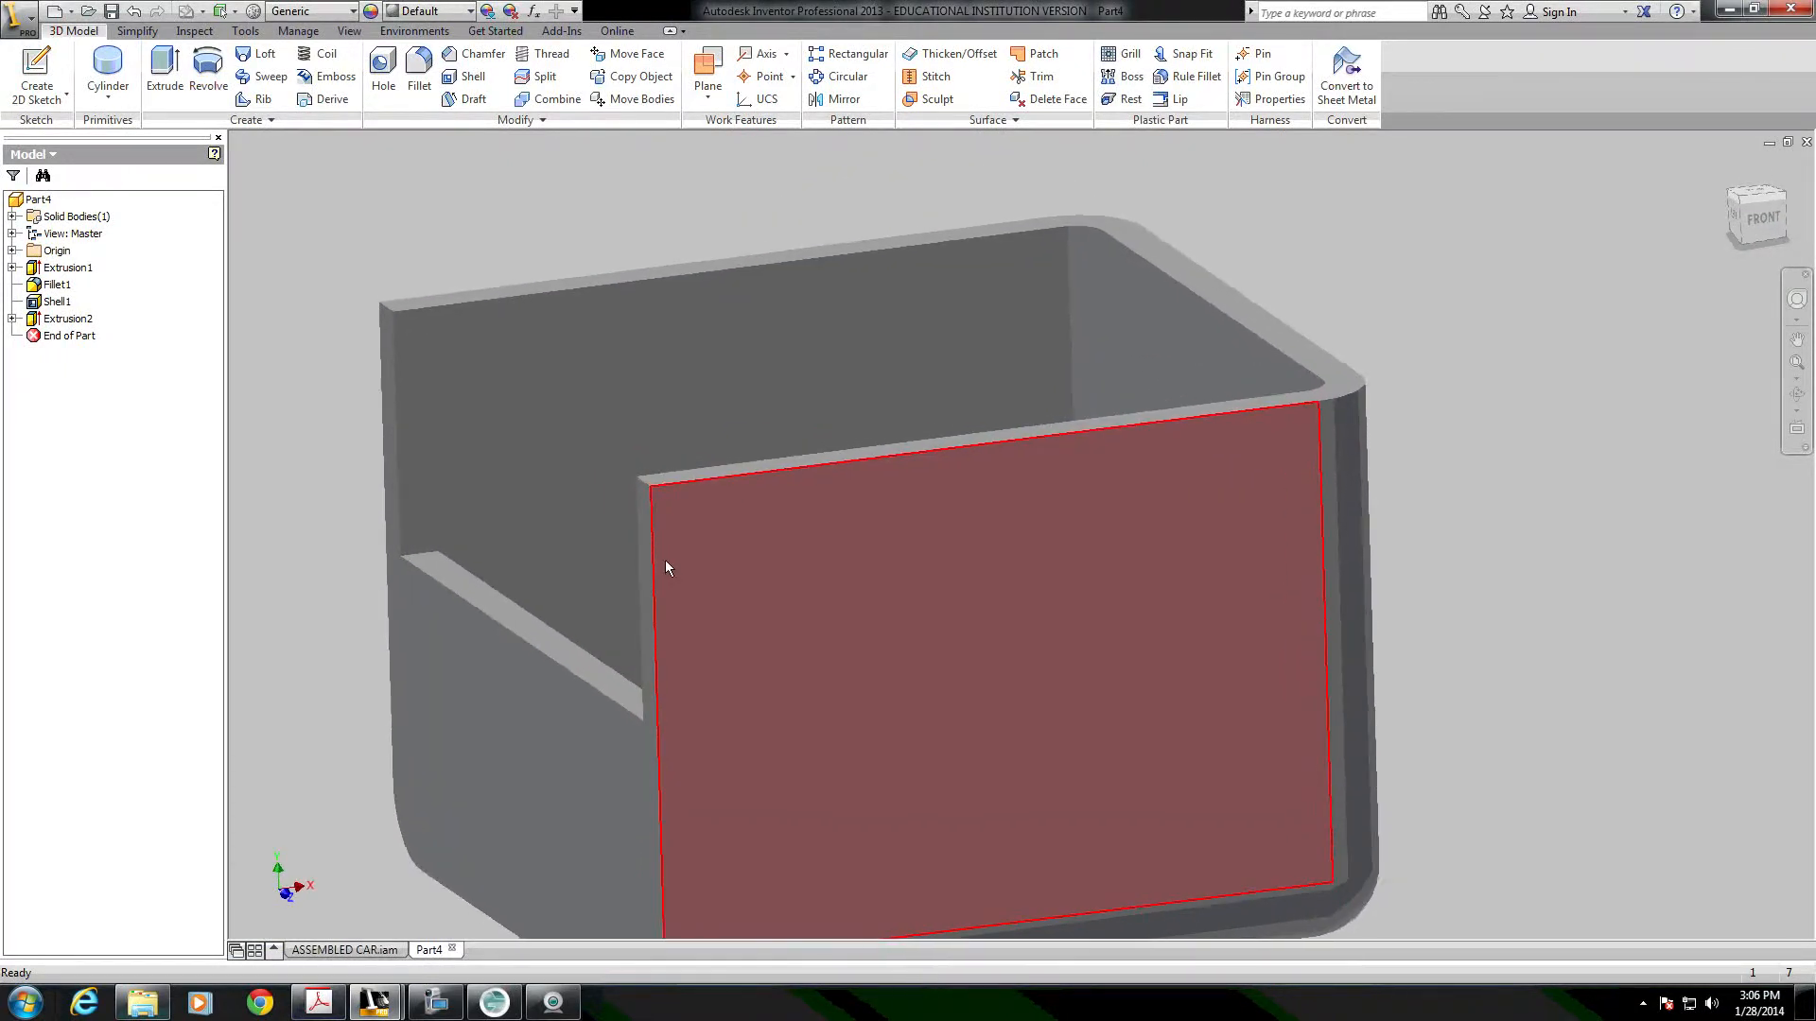
pyautogui.scroll(1, 772, 507)
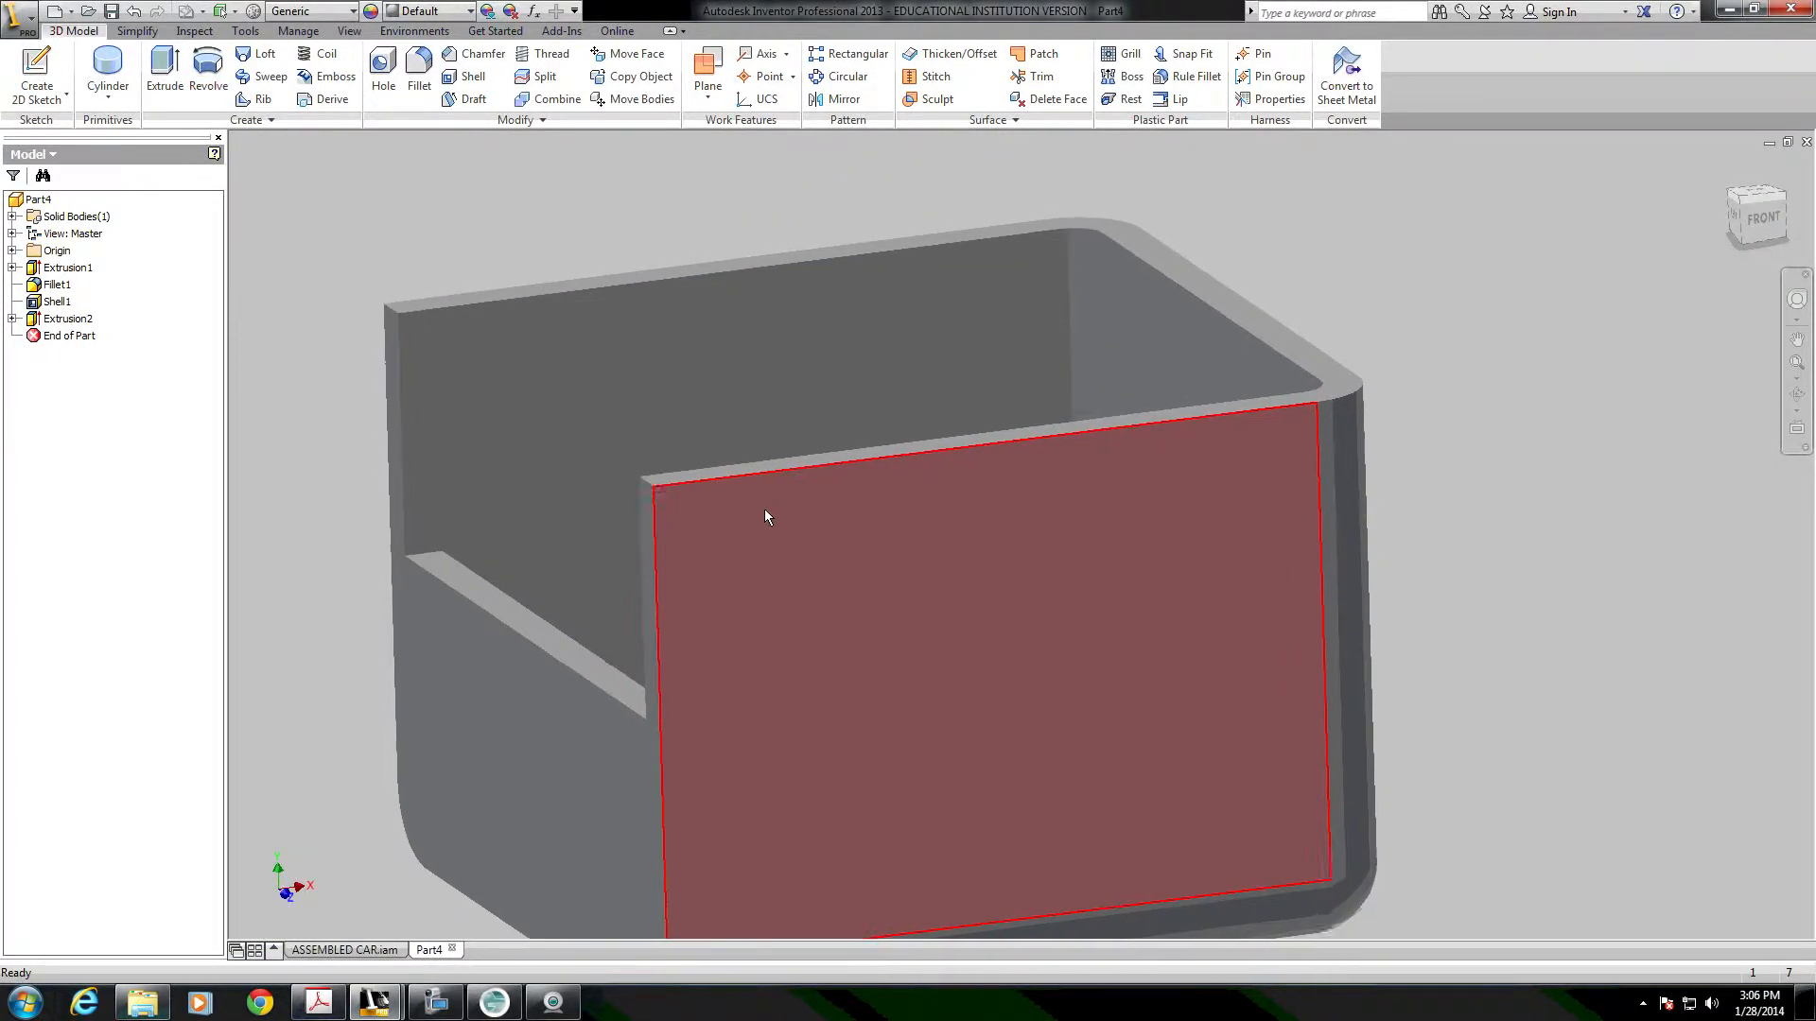
pyautogui.click(418, 72)
pyautogui.click(446, 272)
pyautogui.write('.385')
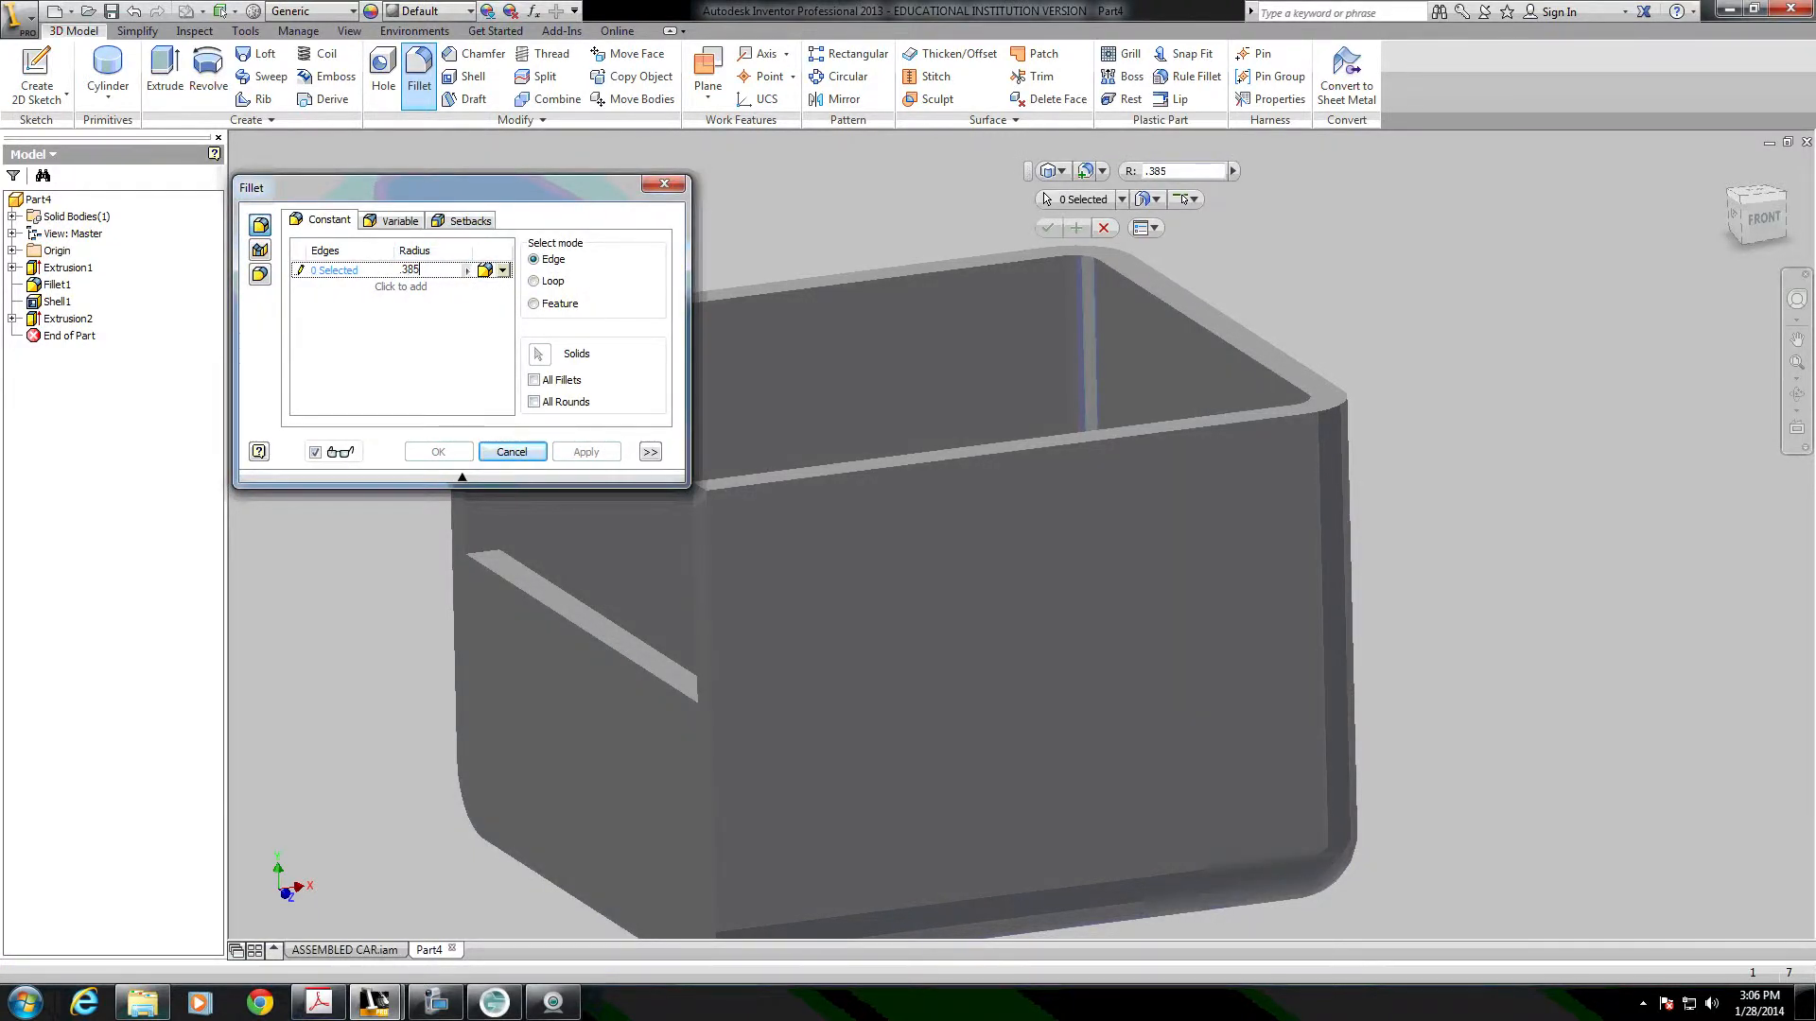
pyautogui.moveTo(414, 192); pyautogui.dragTo(159, 806)
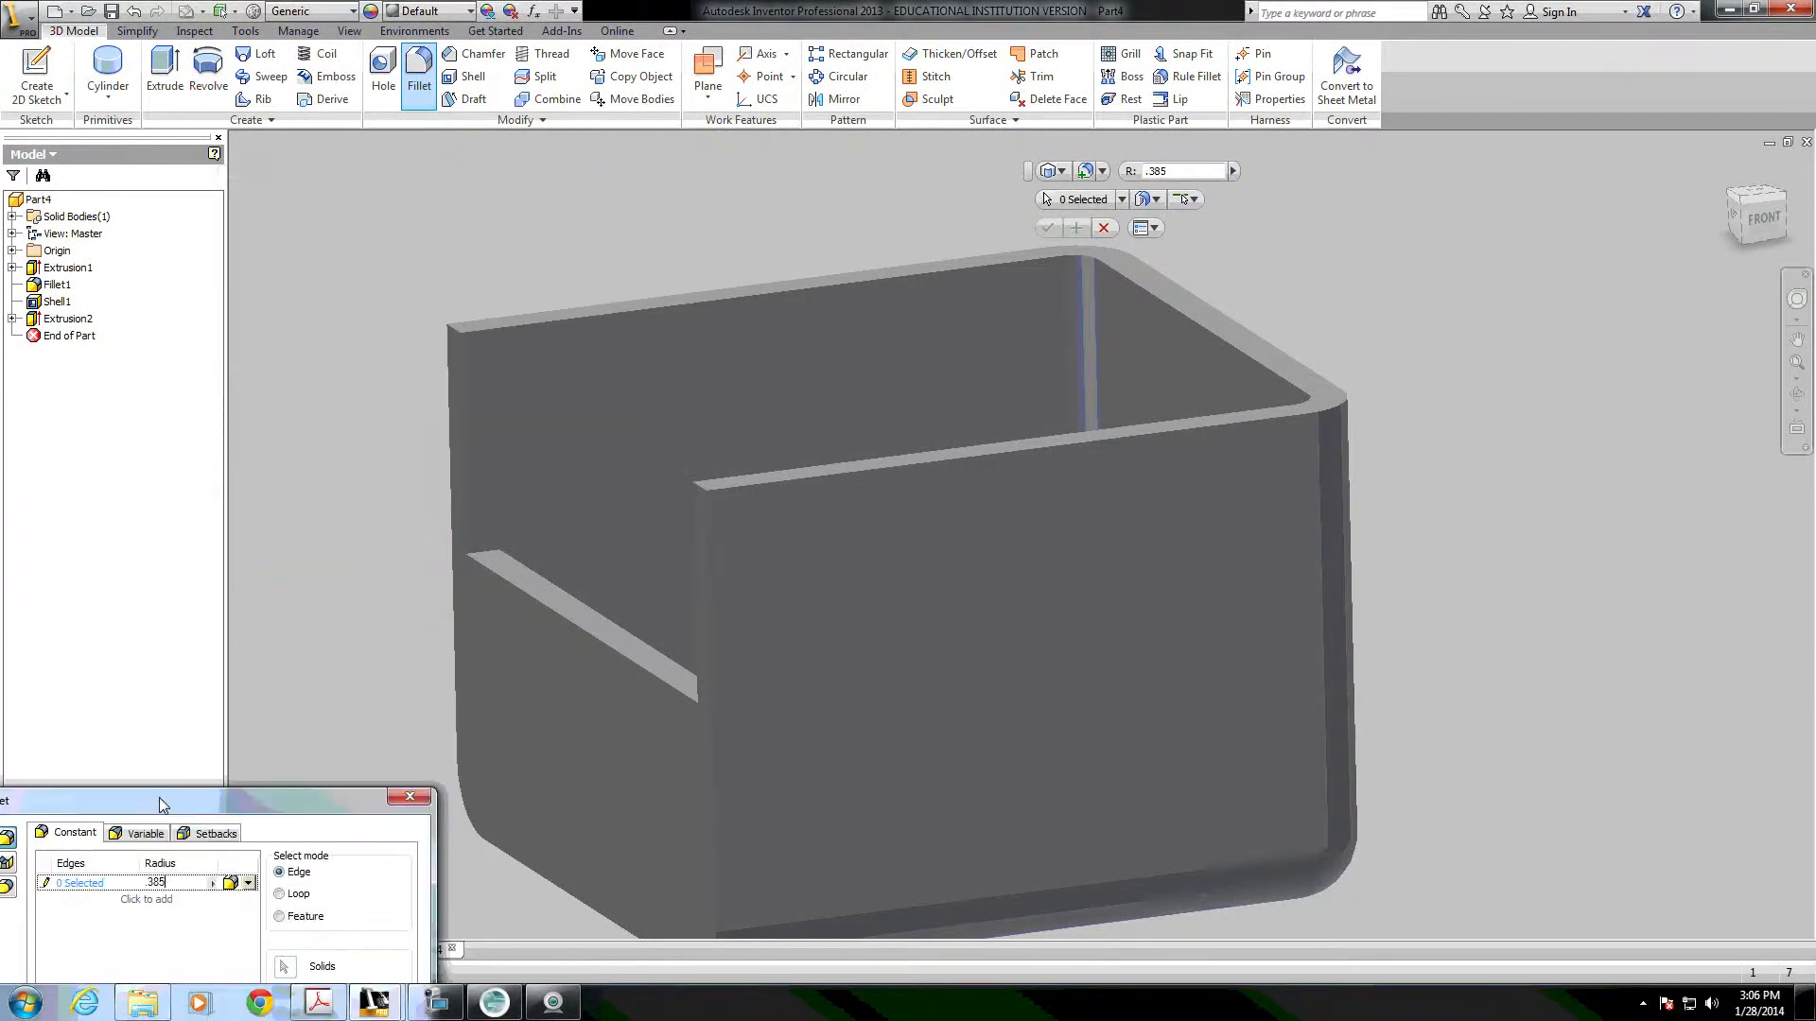
pyautogui.click(457, 331)
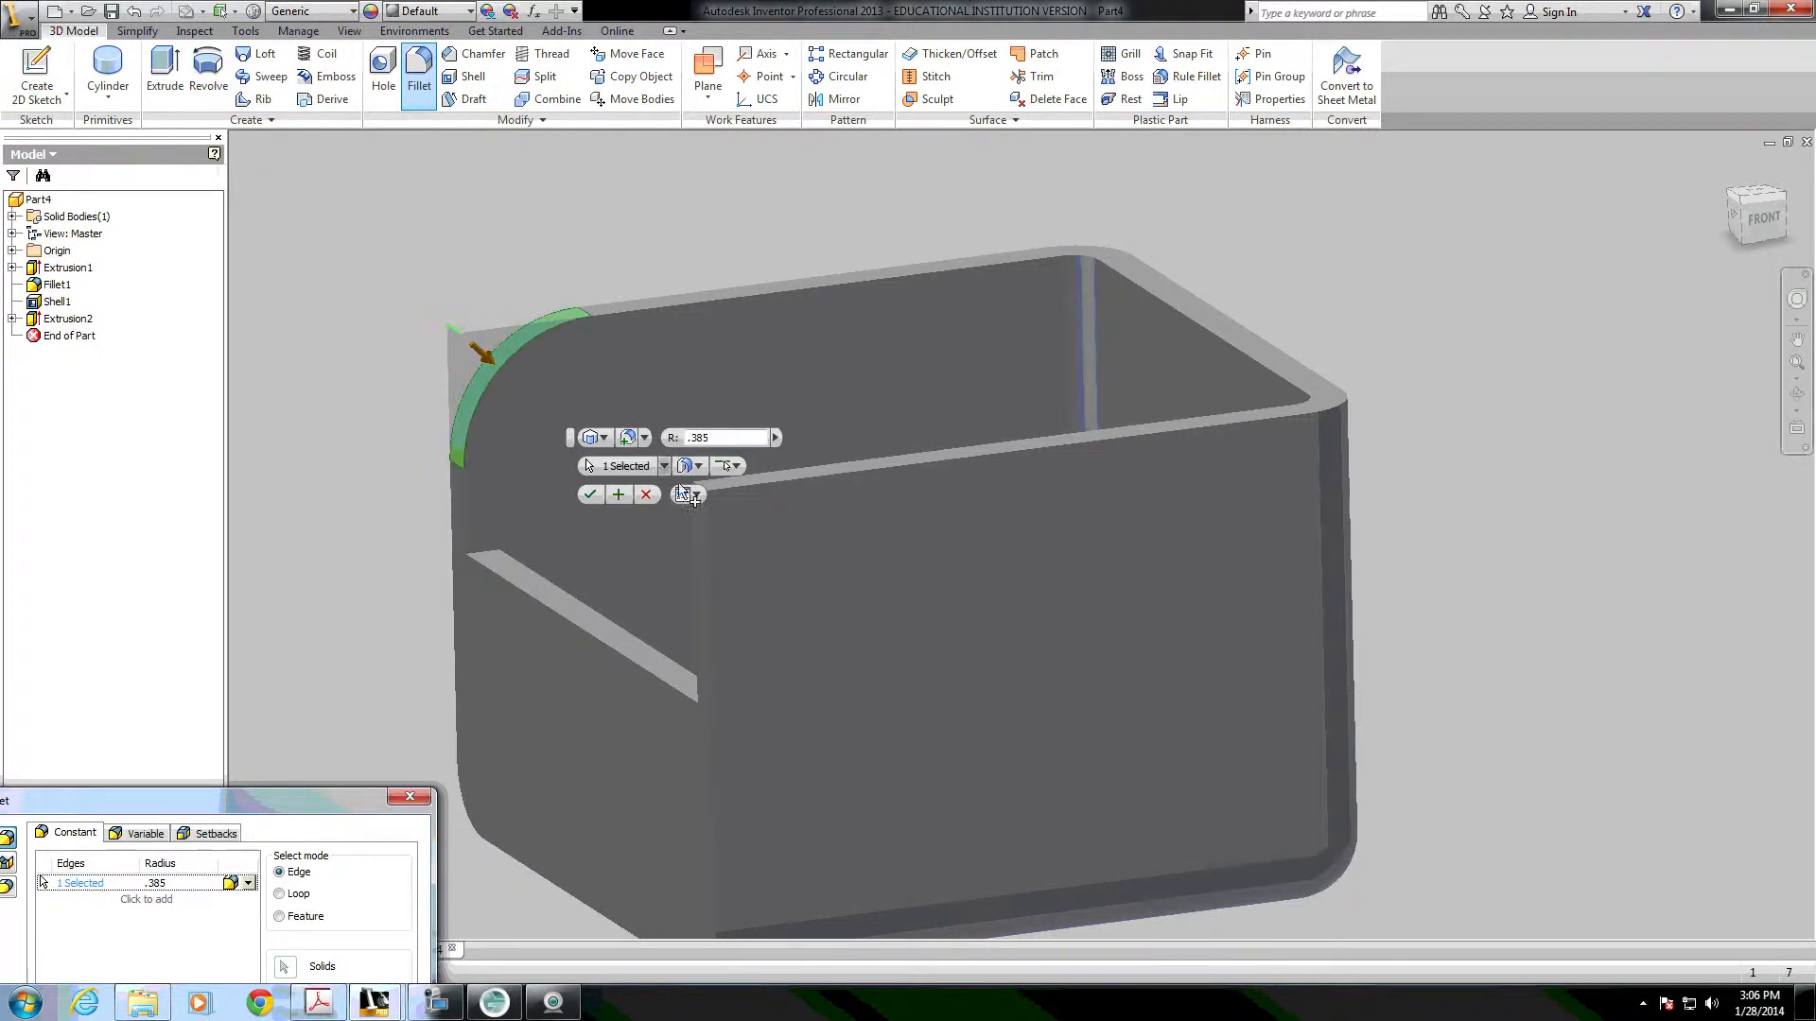
pyautogui.click(707, 535)
pyautogui.keyDown('shift'); pyautogui.moveTo(714, 527); pyautogui.dragTo(747, 504, button='middle'); pyautogui.keyUp('shift')
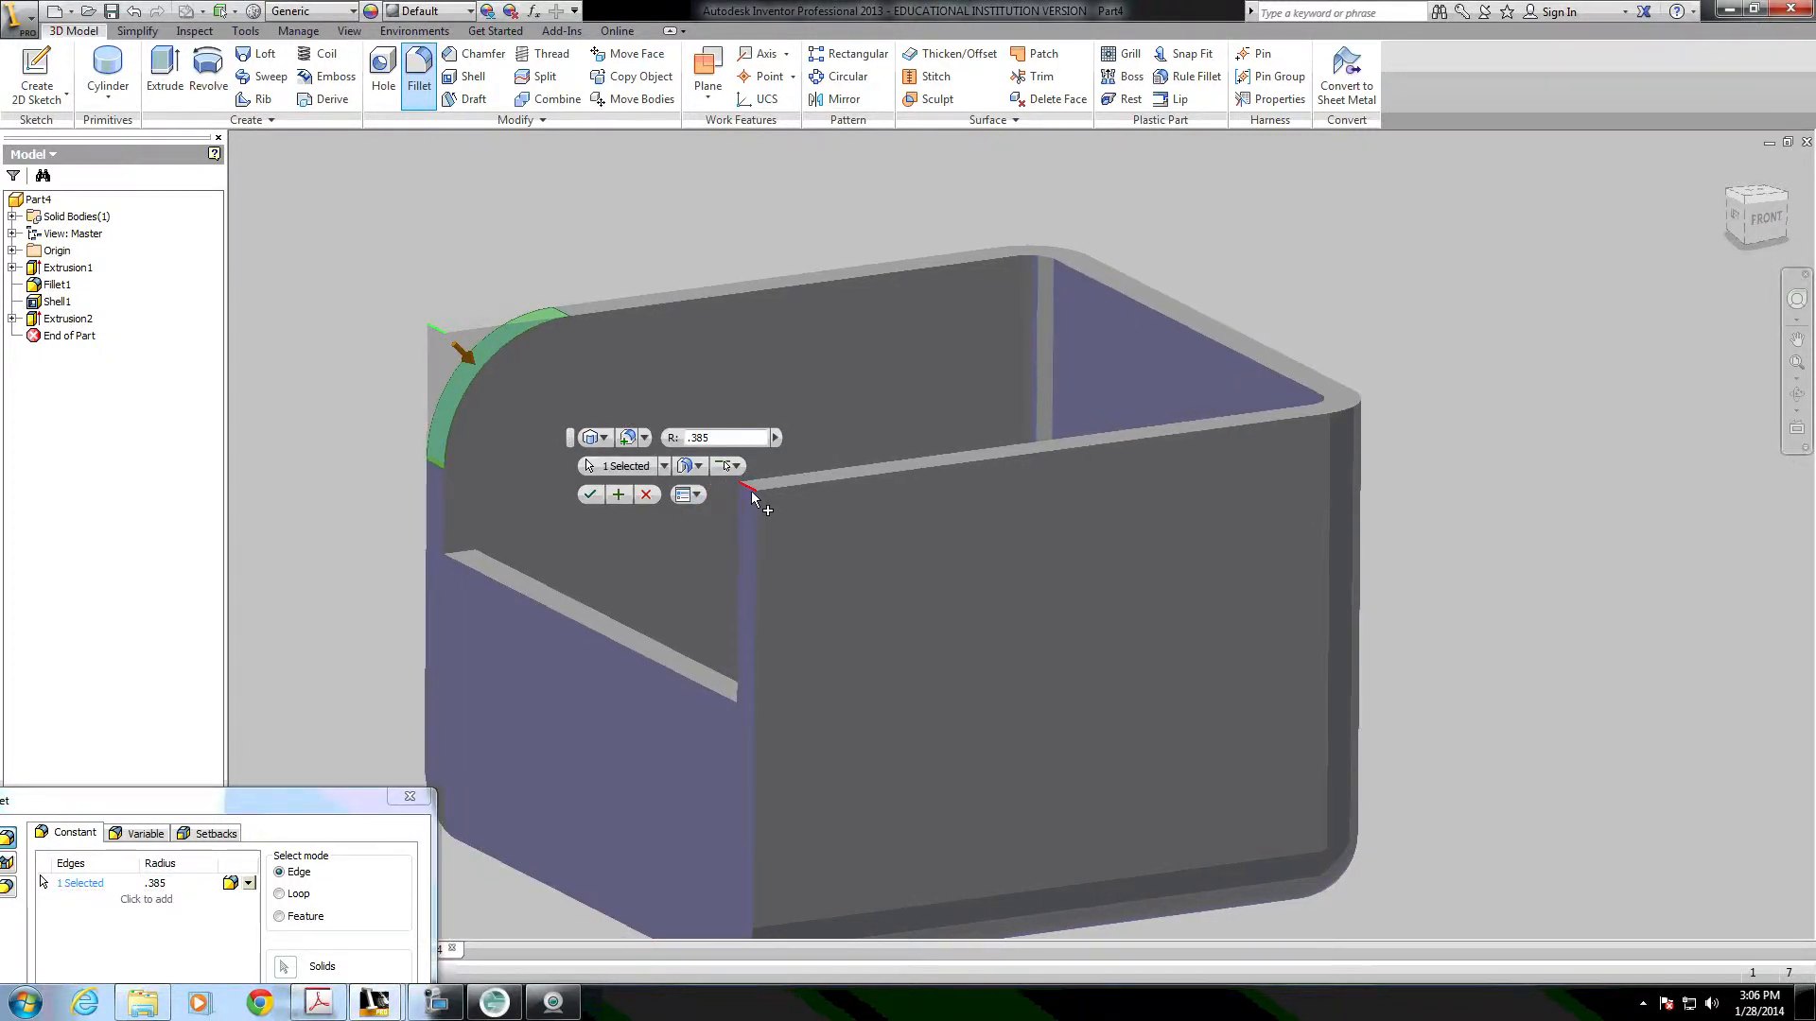
pyautogui.click(880, 656)
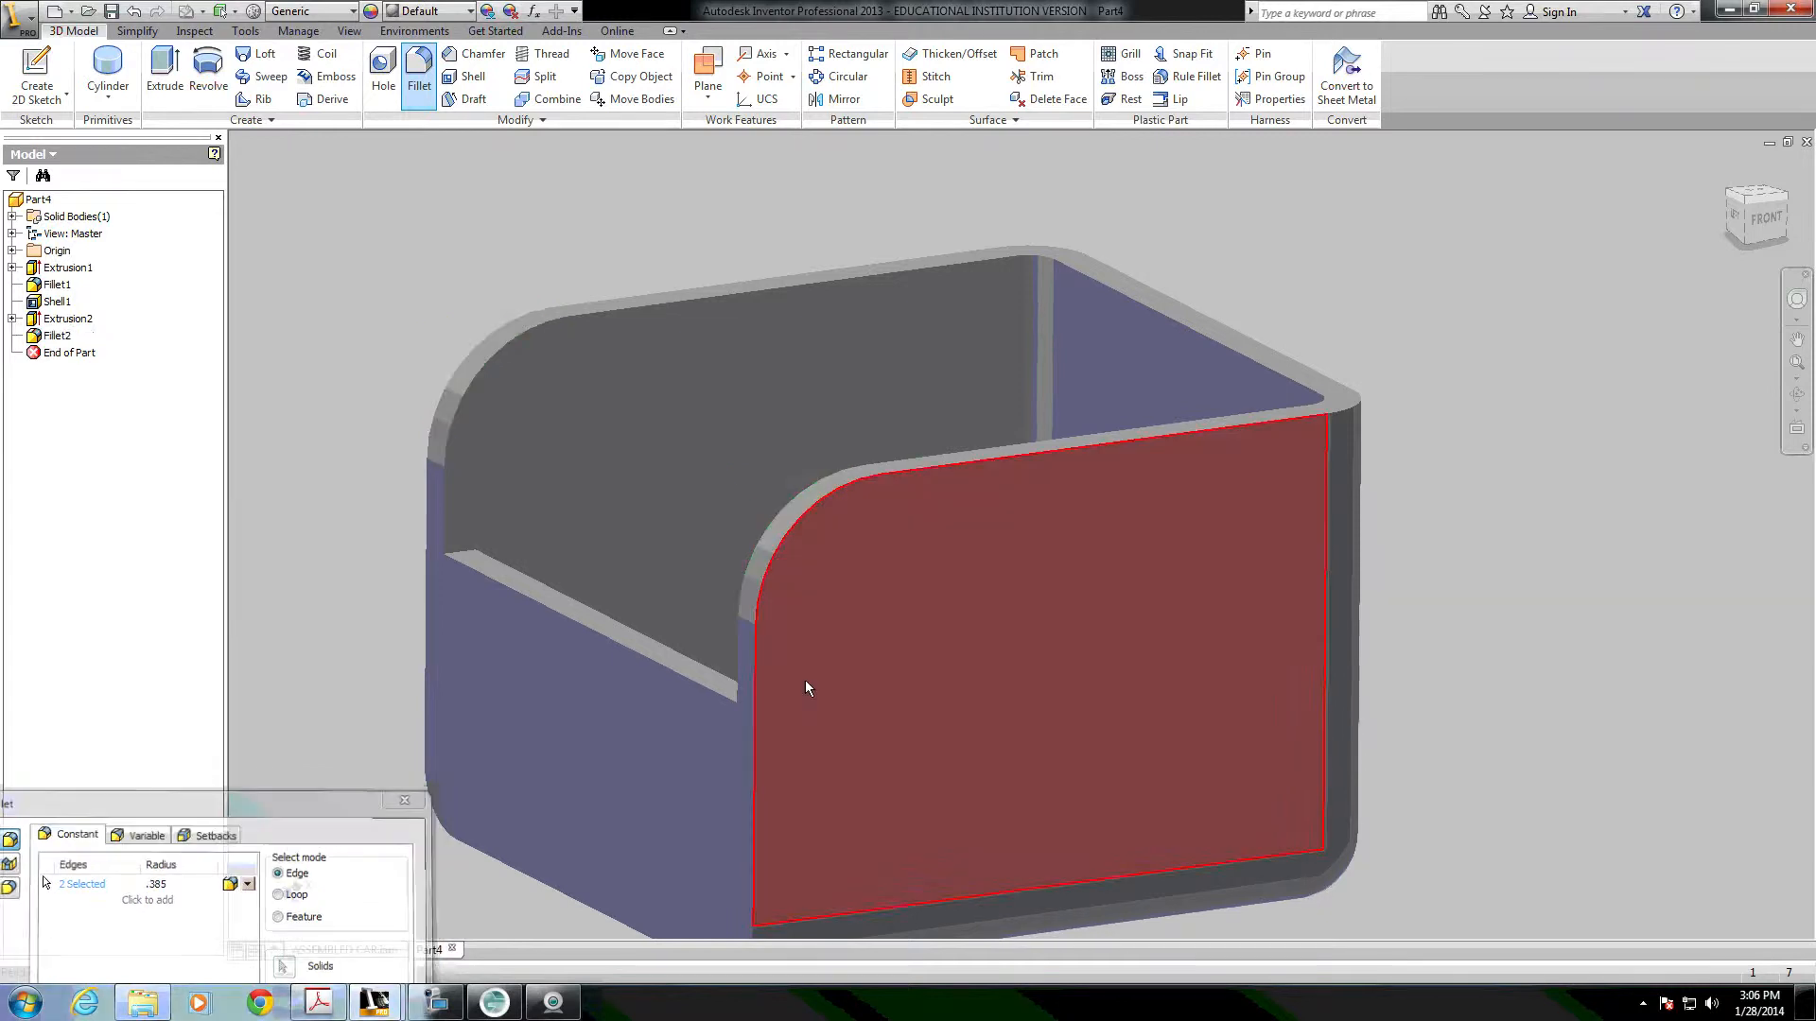
# Start a sketch on the bottom face and draw a circle about 0.105 in in diameter on its horizontal centerline, near the open end.
pyautogui.scroll(-3, 804, 679)
pyautogui.keyDown('shift'); pyautogui.moveTo(1148, 640); pyautogui.dragTo(1070, 510, button='middle'); pyautogui.keyUp('shift')
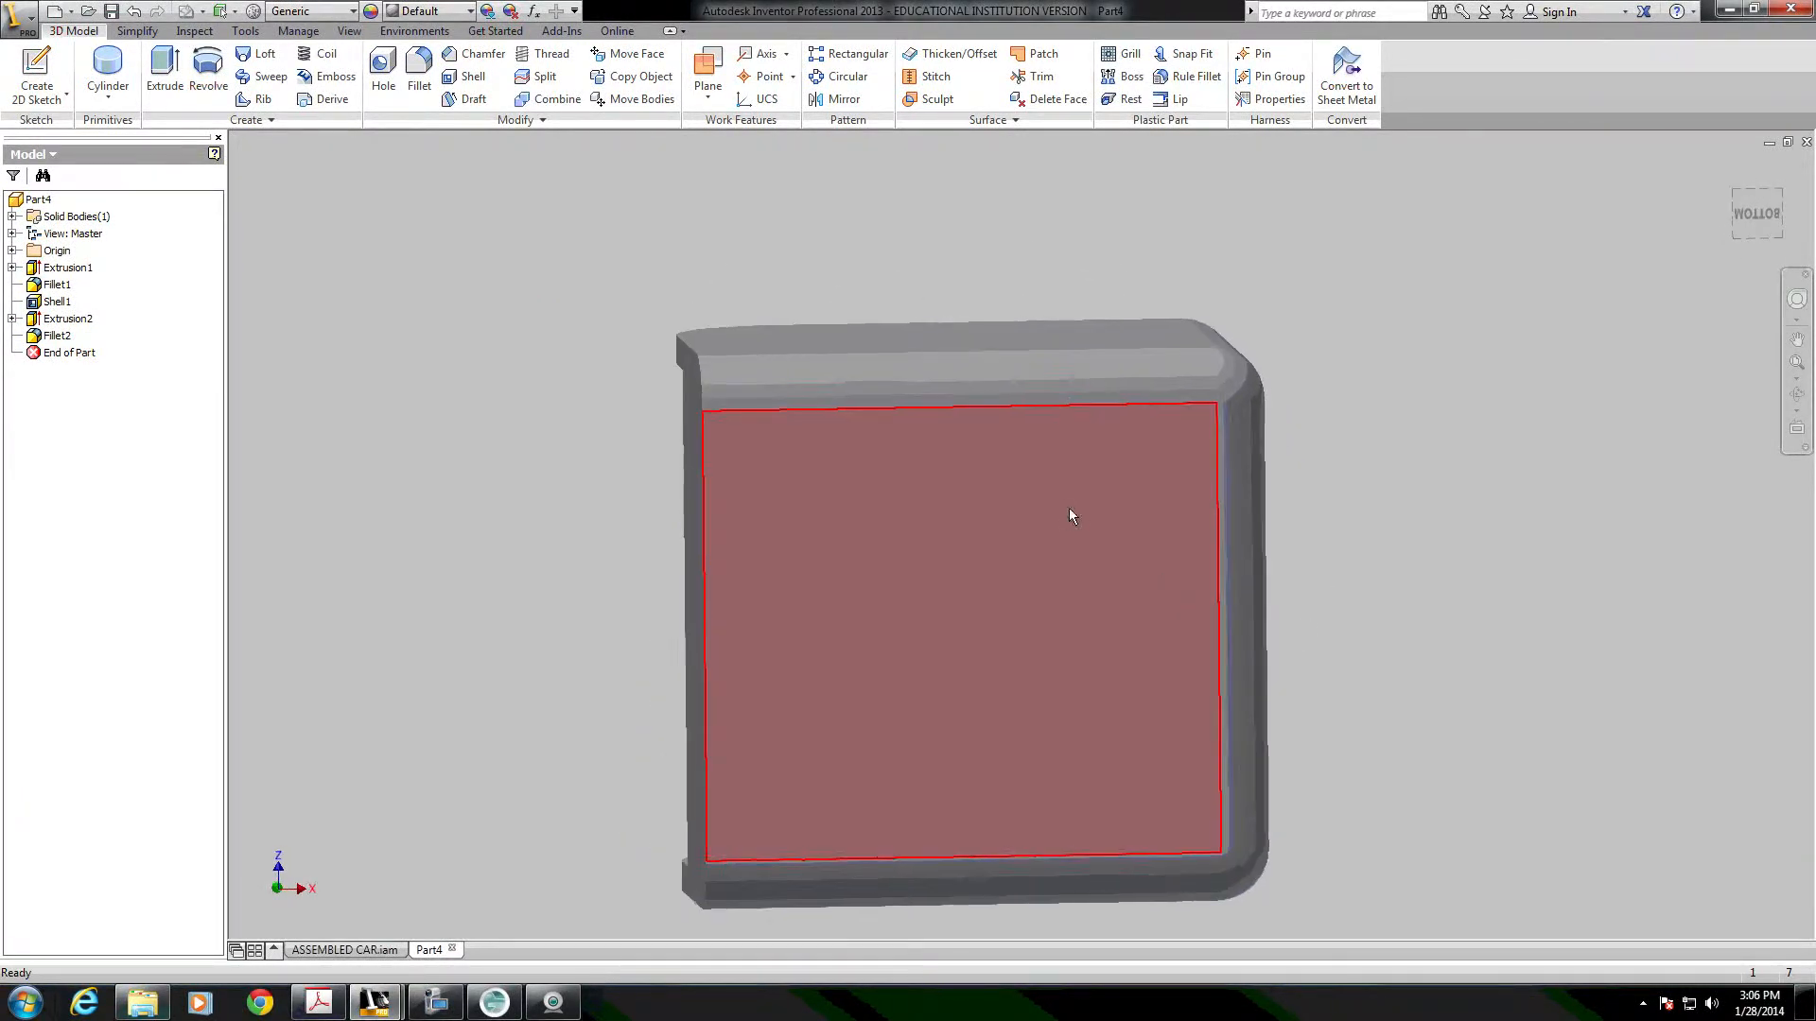
pyautogui.click(36, 74)
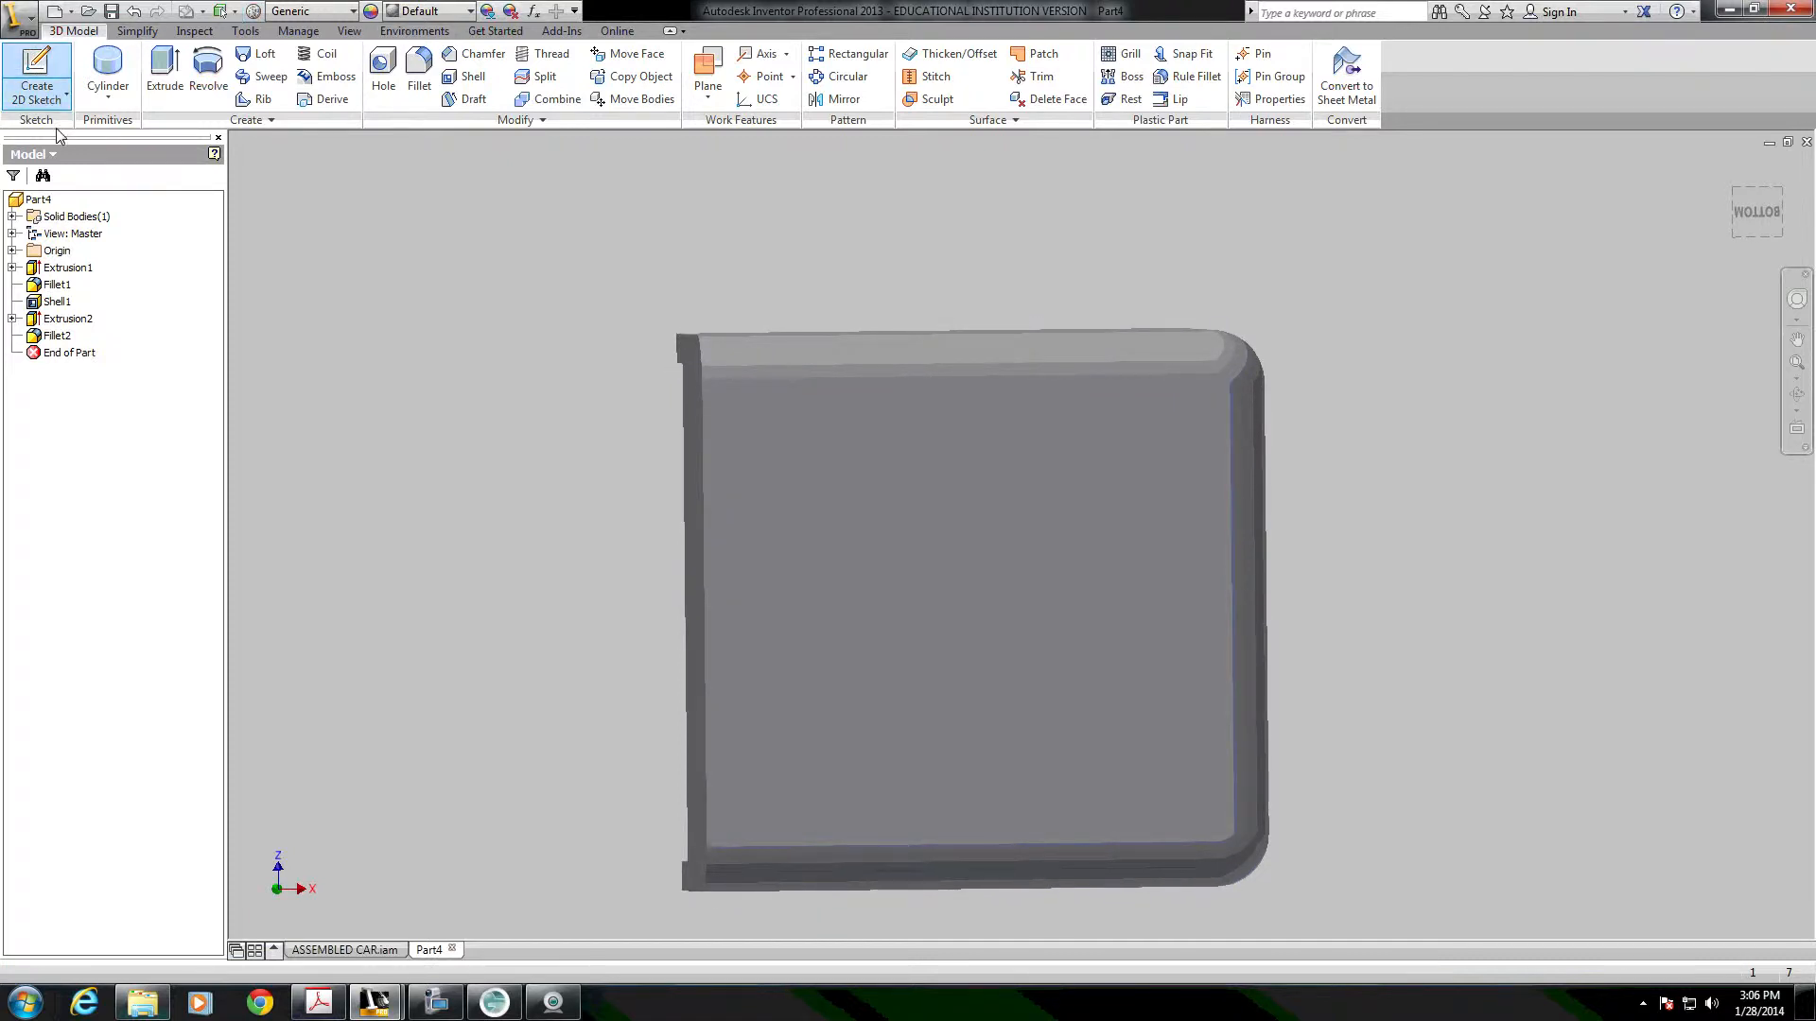
pyautogui.click(951, 615)
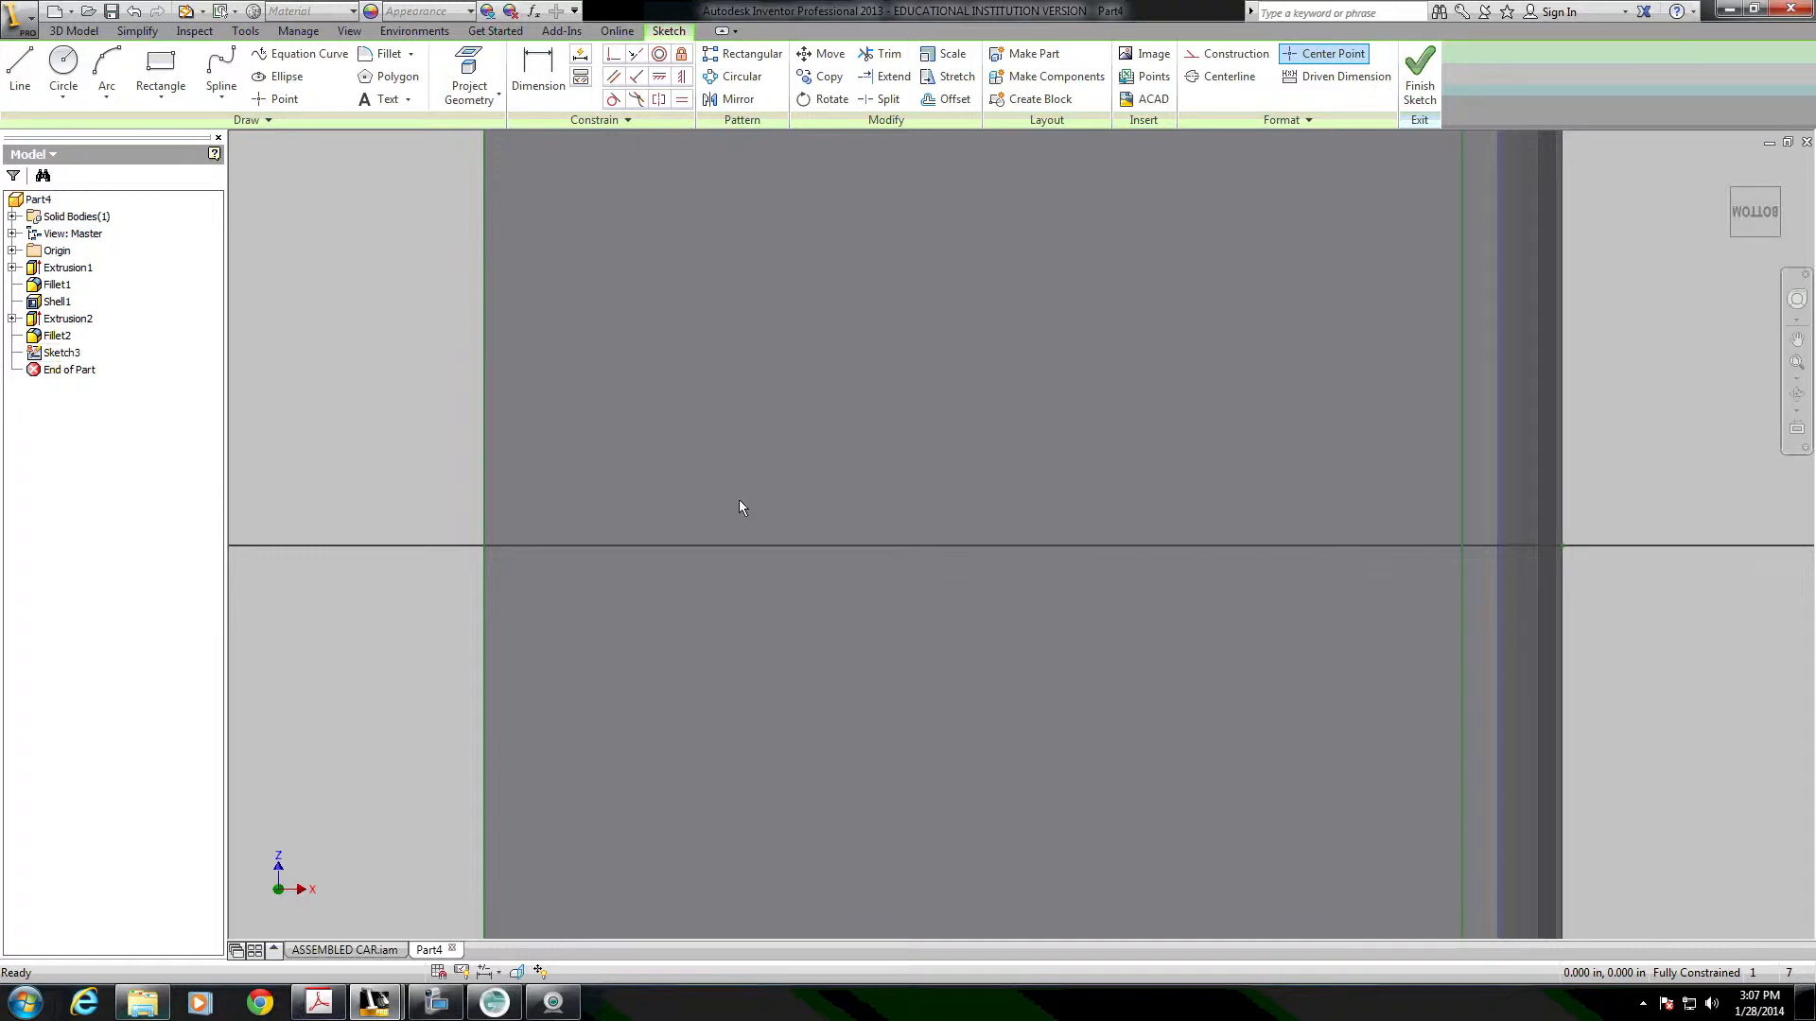
pyautogui.click(63, 64)
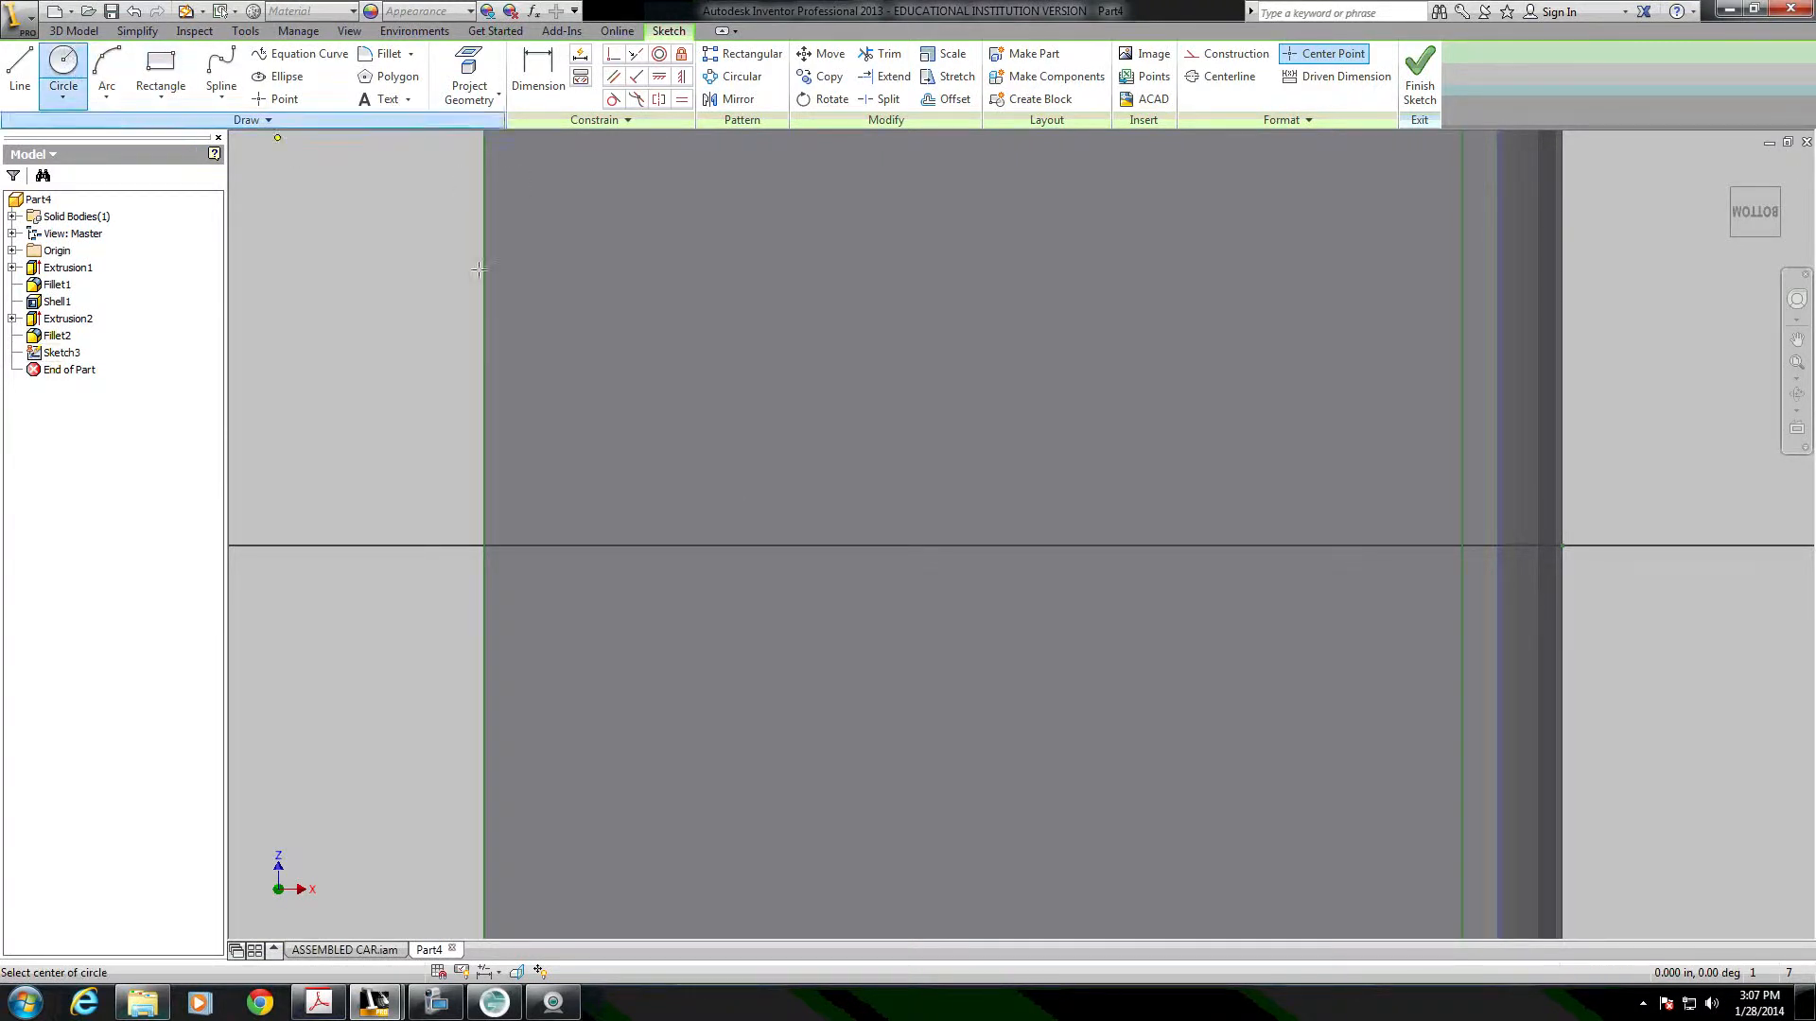
pyautogui.click(721, 544)
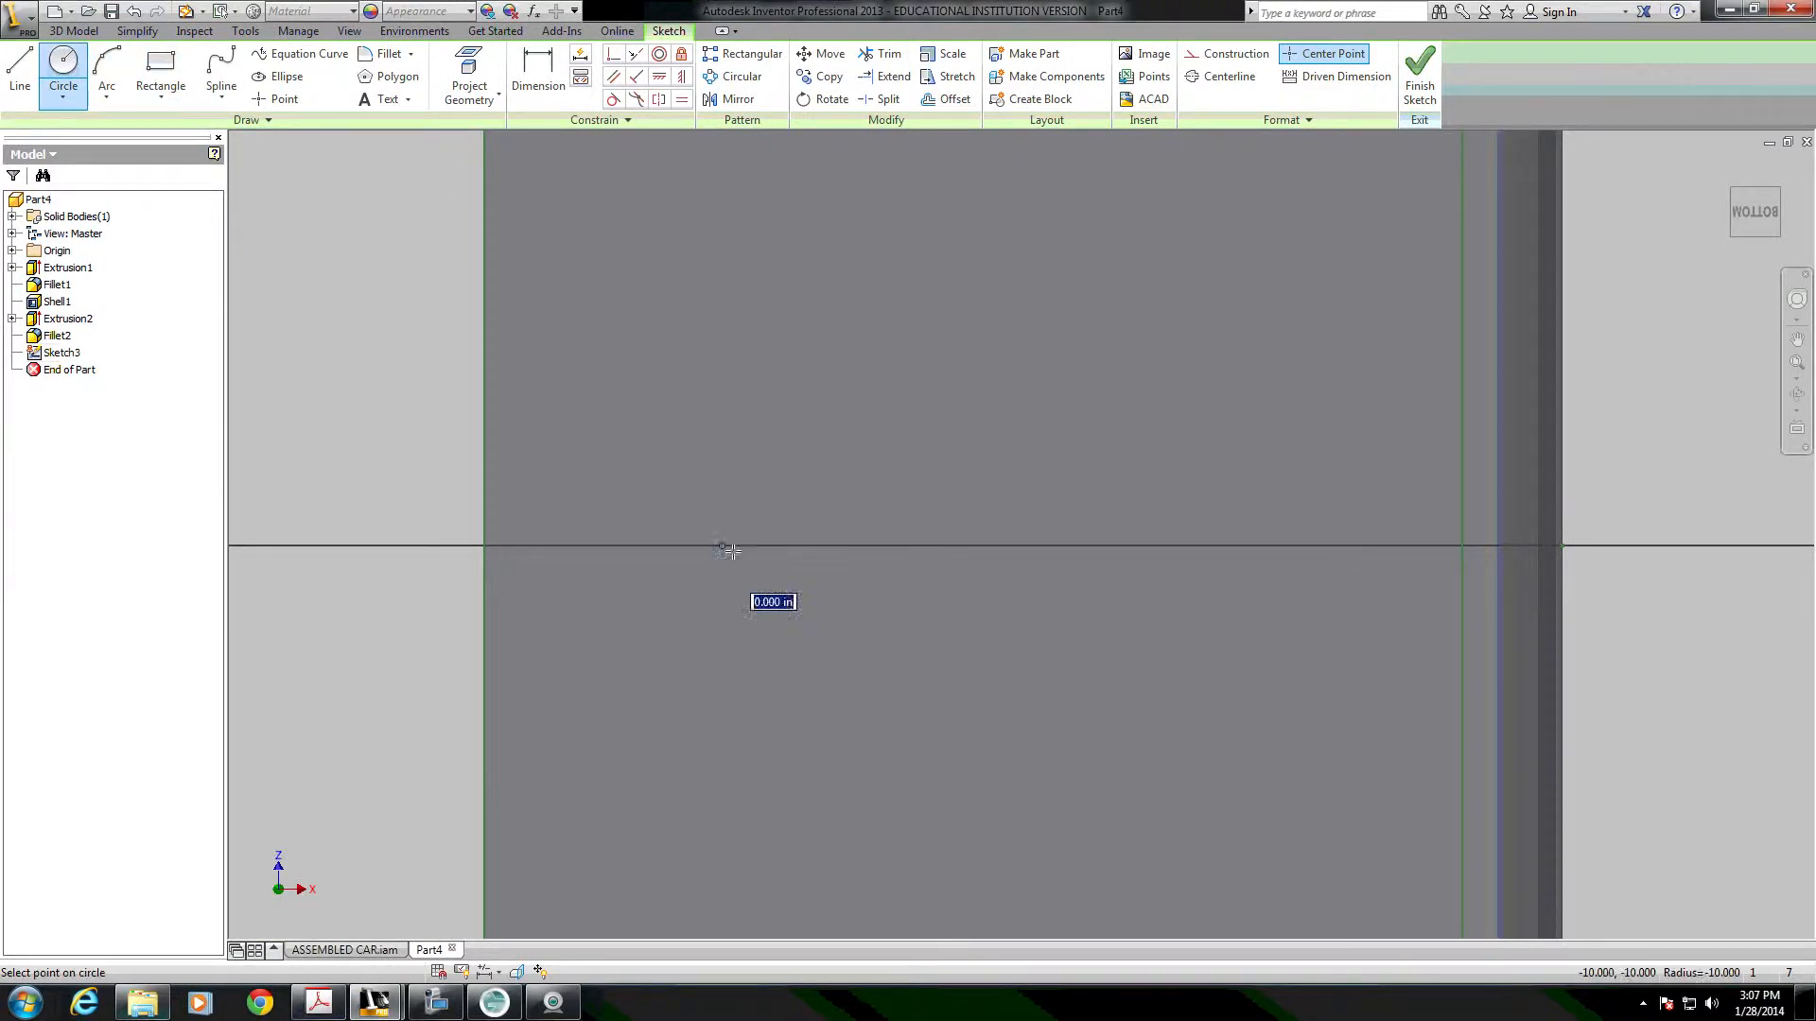
pyautogui.click(746, 564)
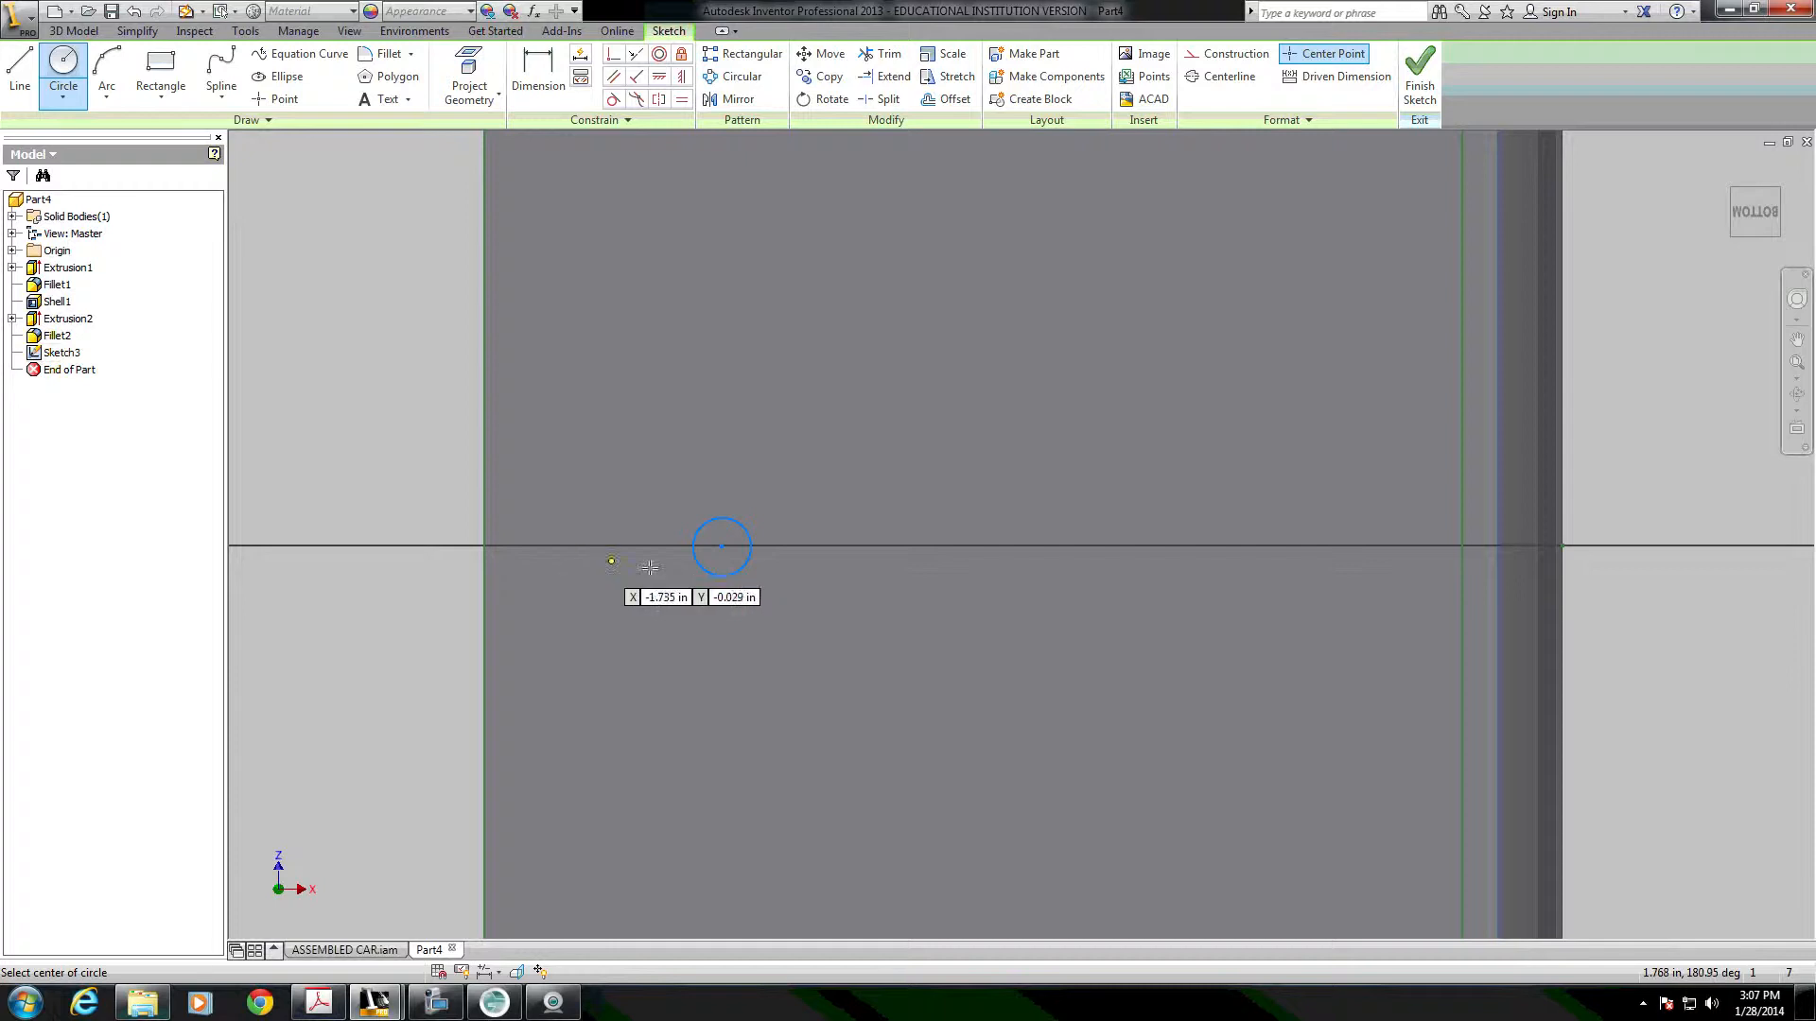
# Constrain the circle's center horizontal to the midpoint of the face's open-end edge and dimension its diameter as 0.175 in.
pyautogui.click(659, 80)
pyautogui.click(484, 546)
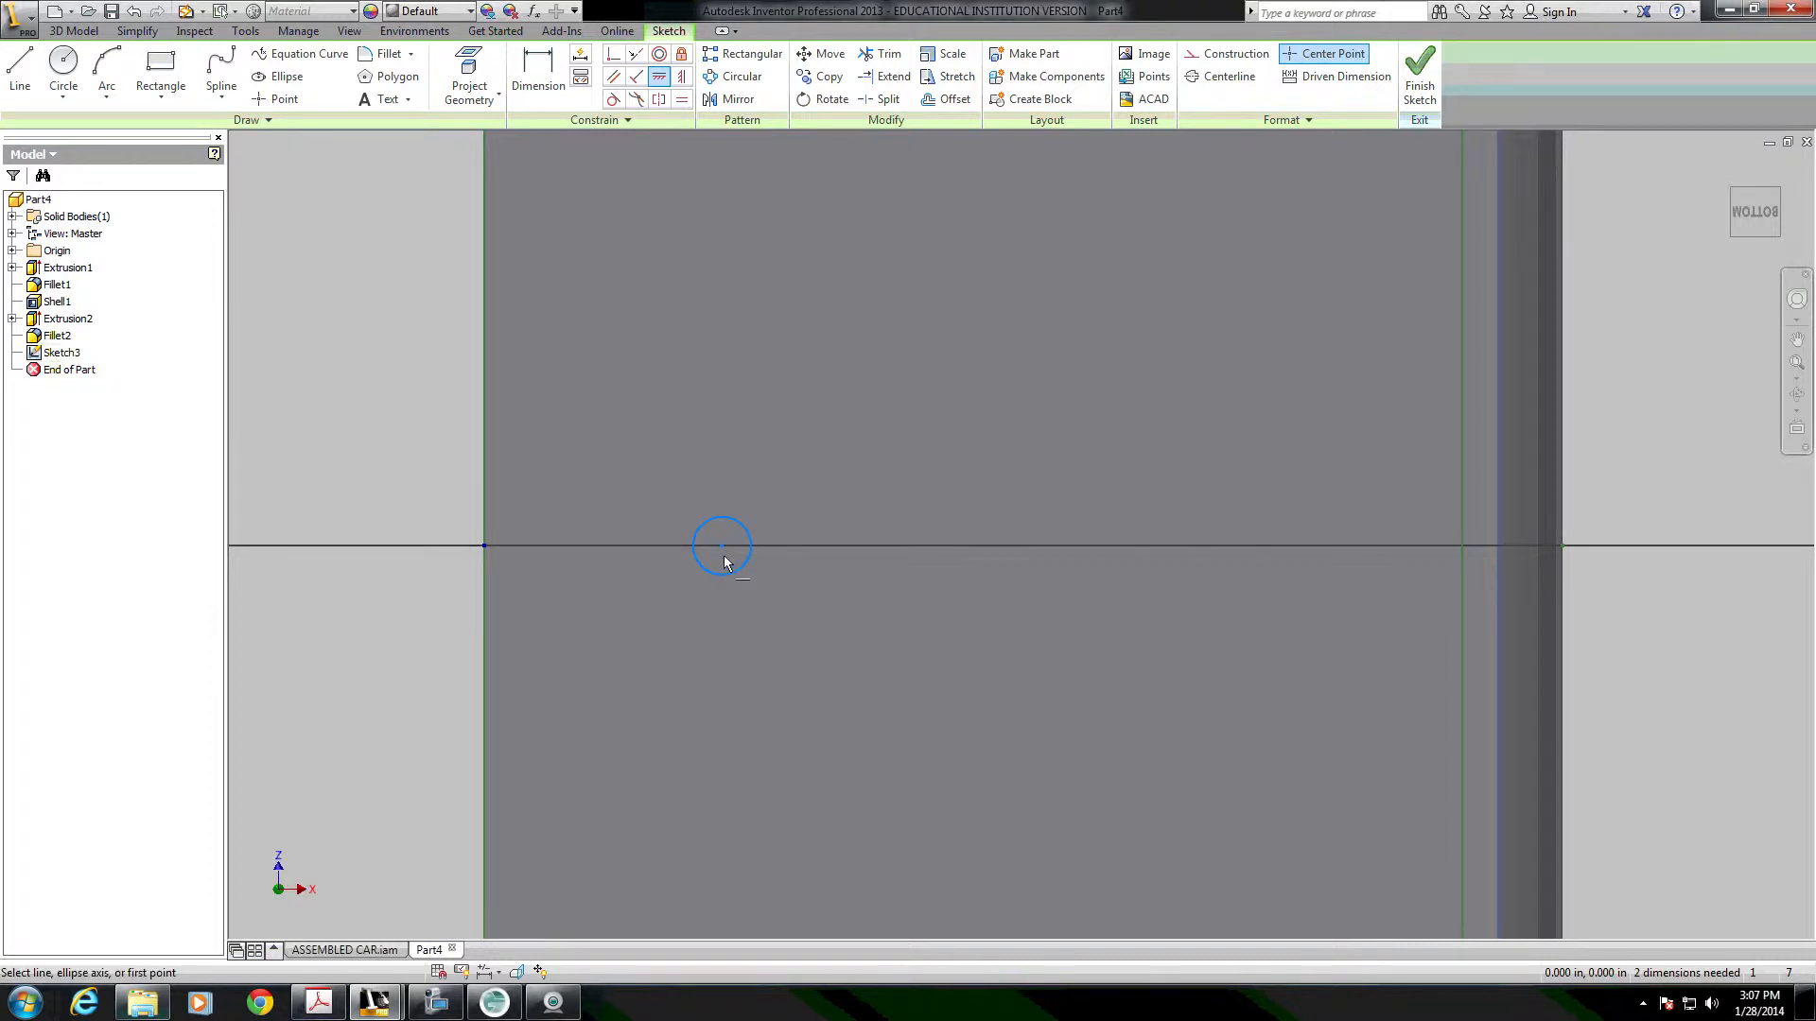
pyautogui.scroll(-3, 724, 563)
pyautogui.click(538, 73)
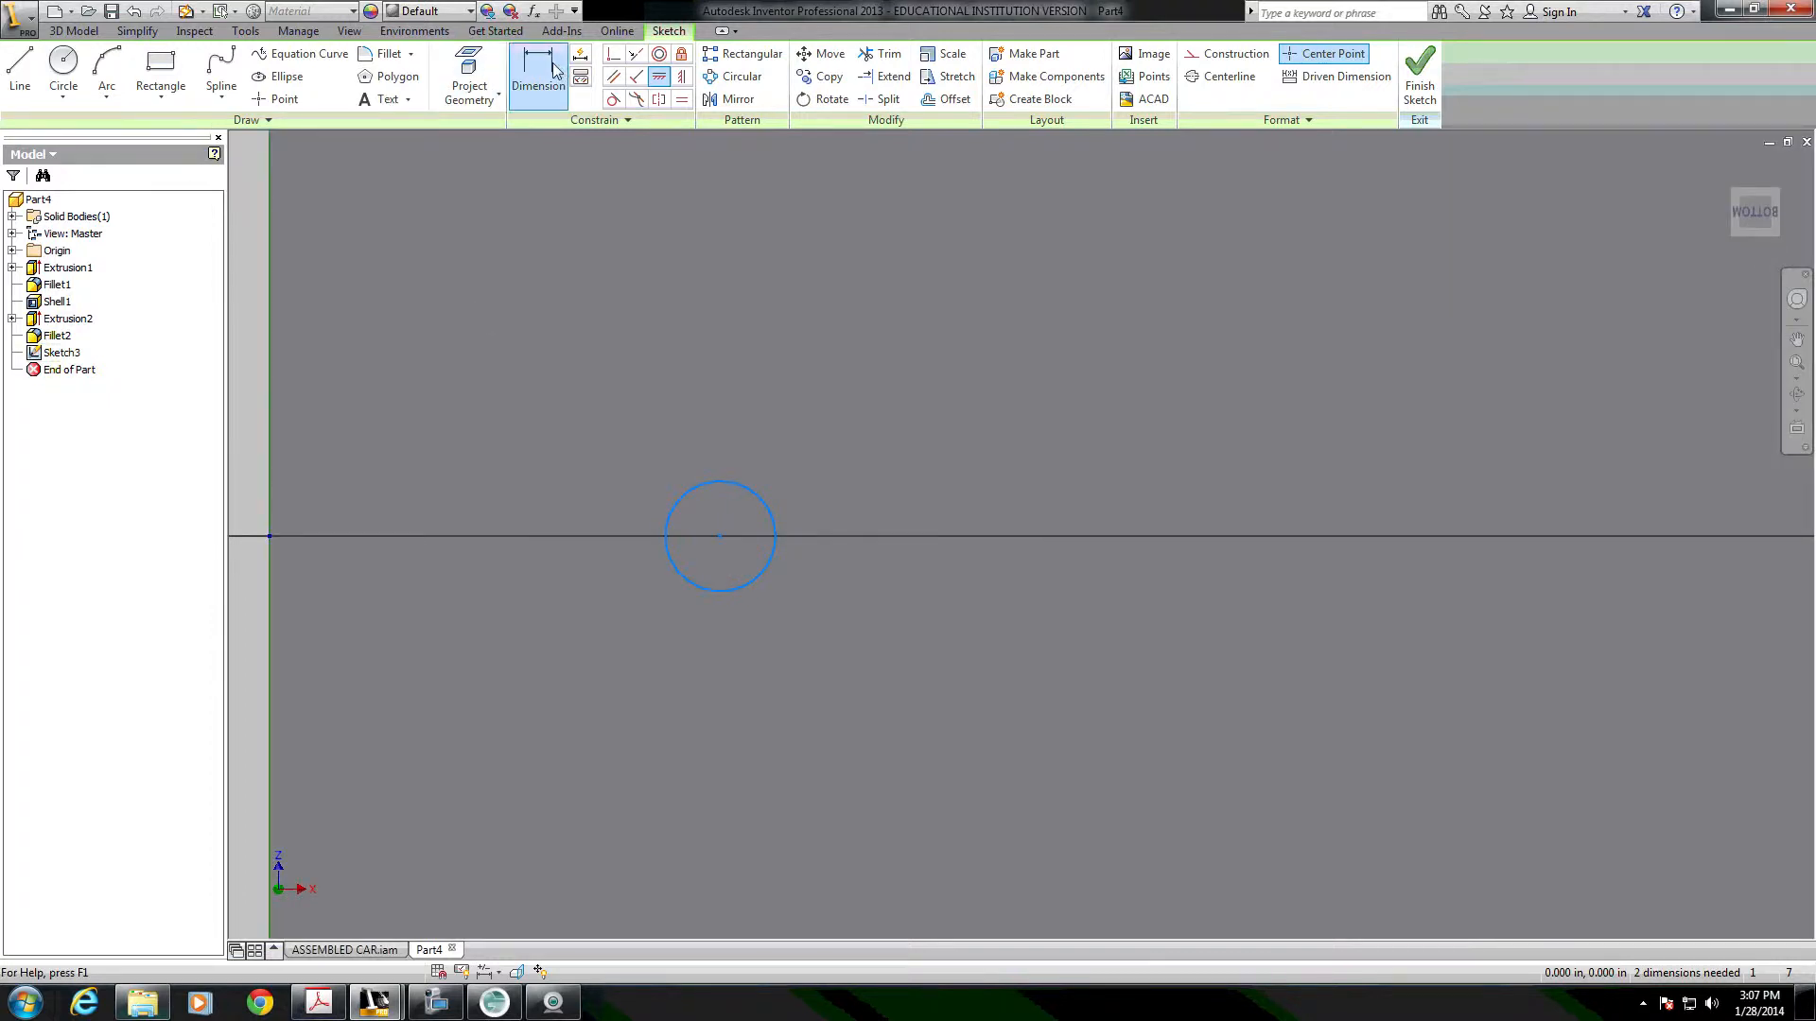
pyautogui.click(771, 516)
pyautogui.click(909, 414)
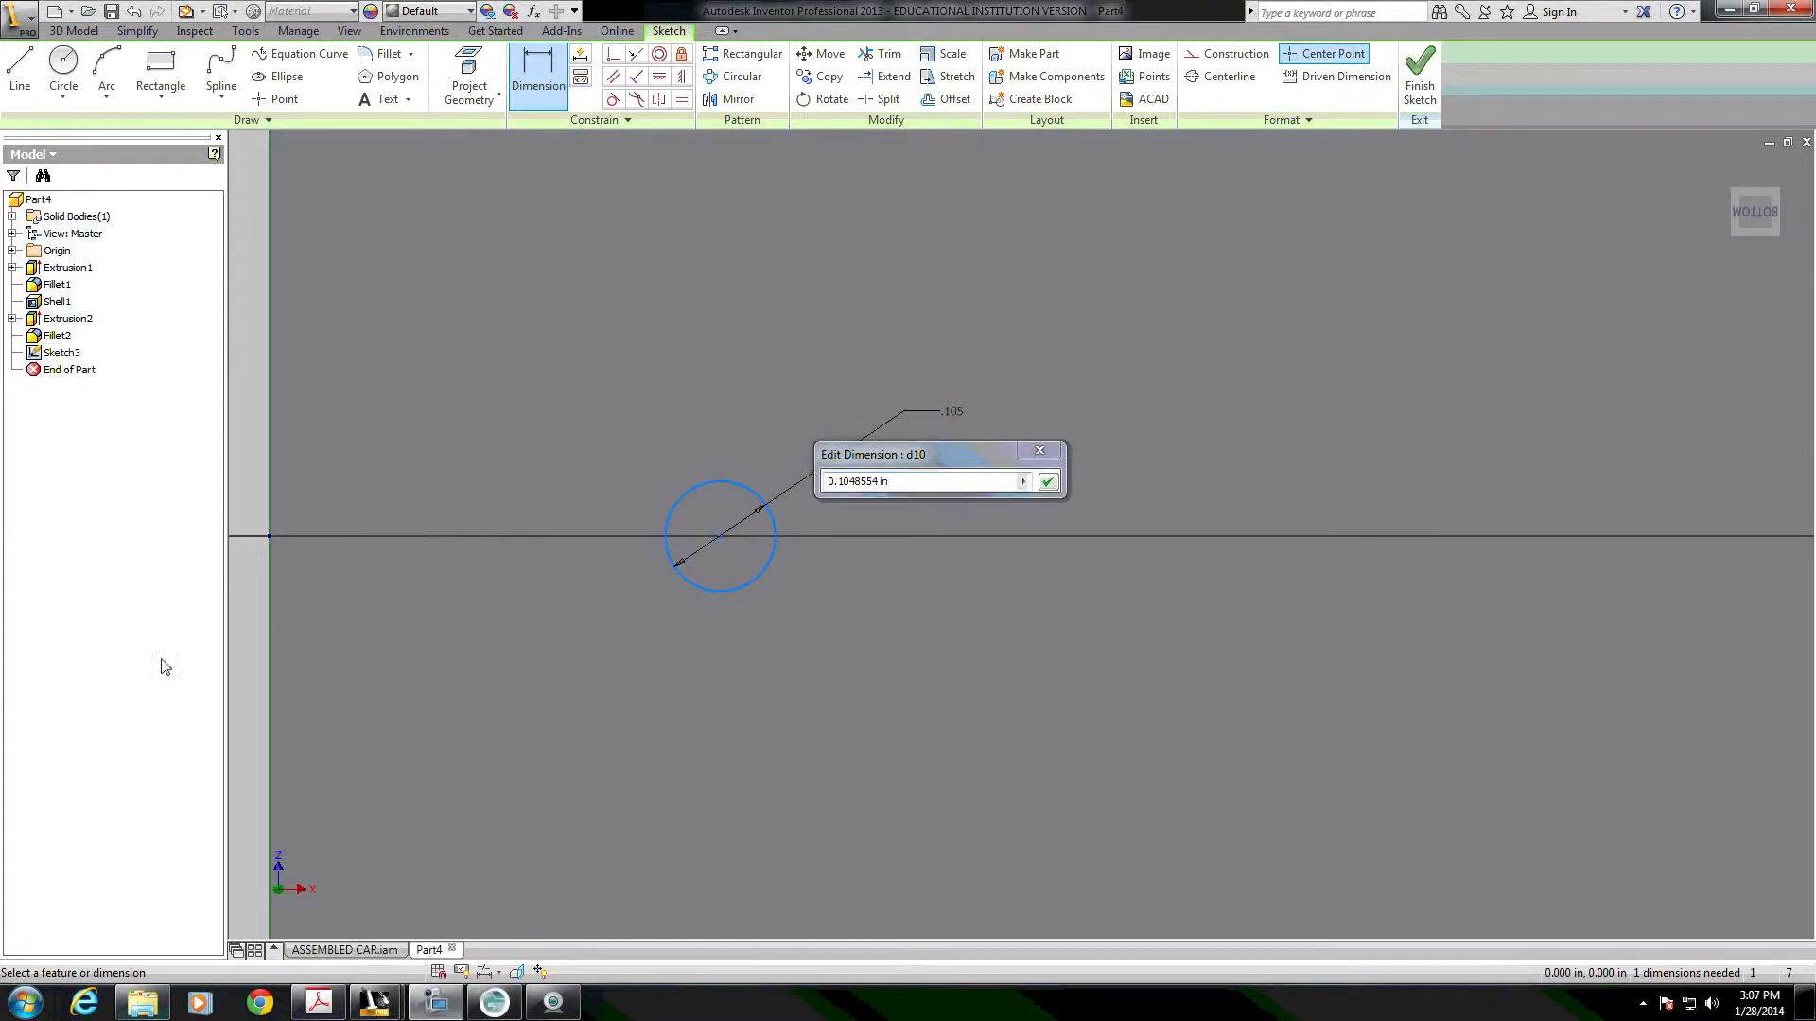
pyautogui.click(1012, 482)
pyautogui.write('.175')
pyautogui.press('Return')
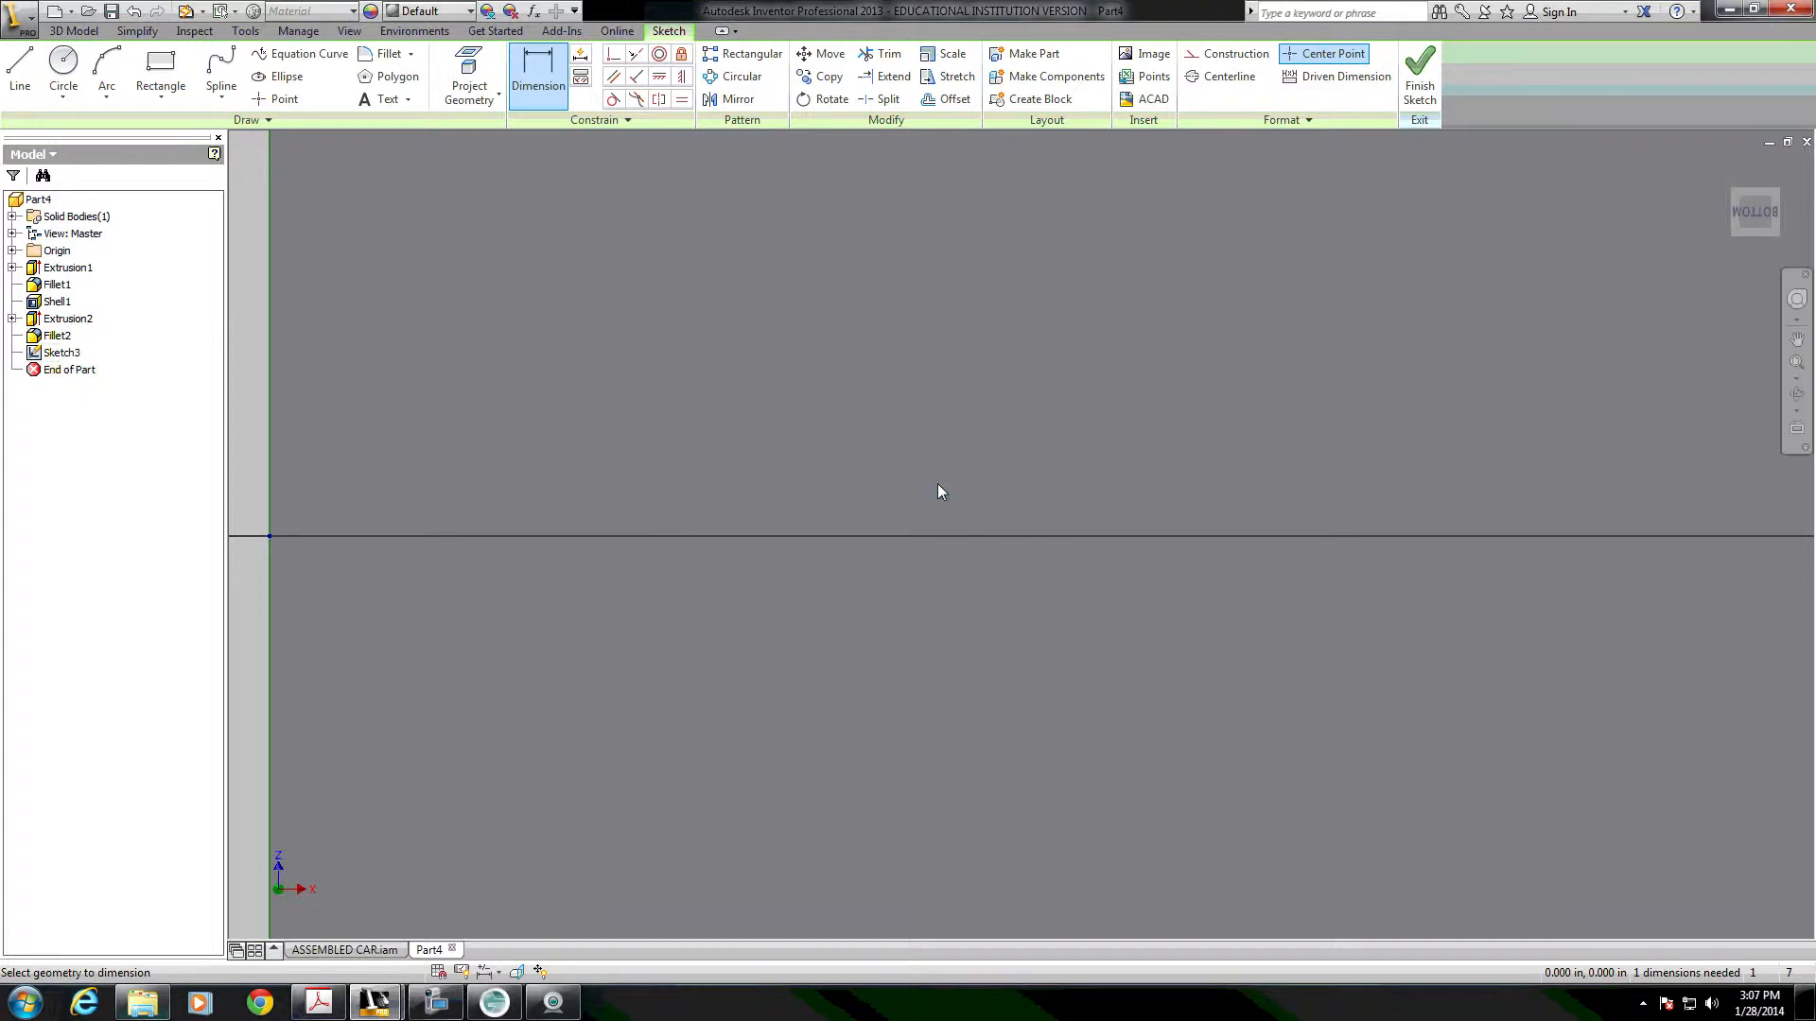
# Move the circle back onto the bottom face and dimension its center 0.478 in from the open-end edge.
pyautogui.scroll(5, 934, 575)
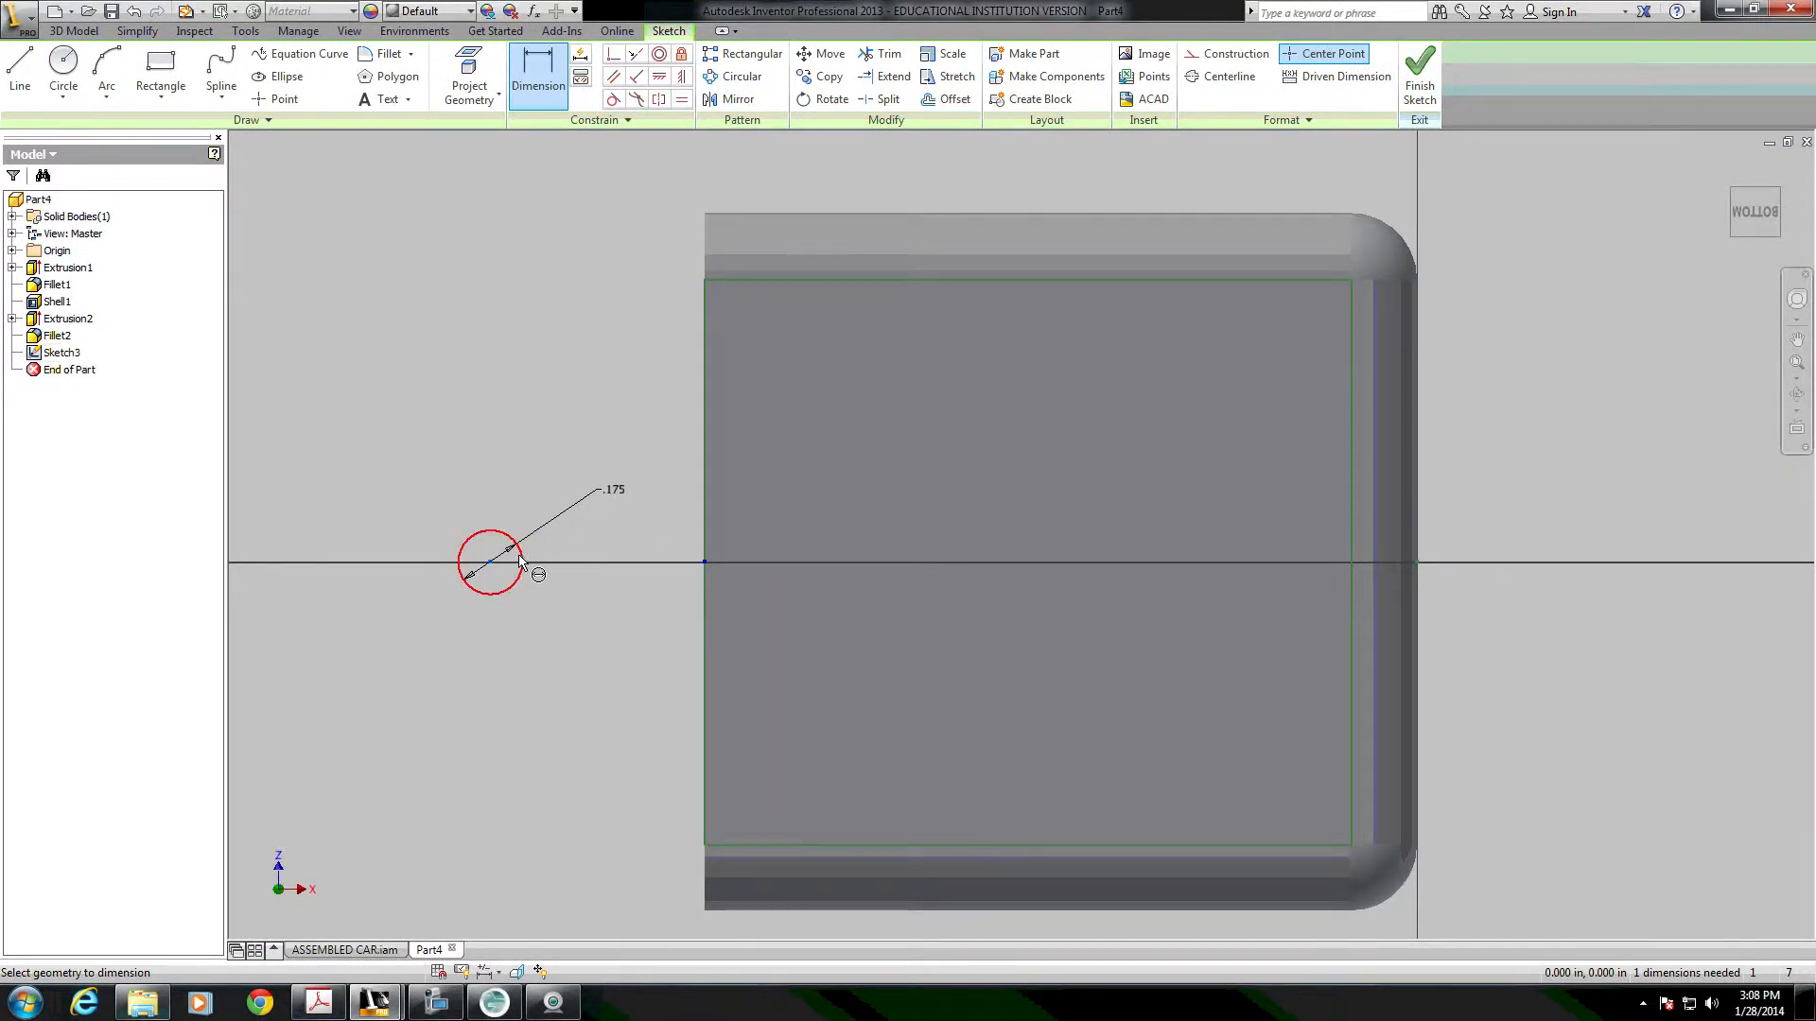
pyautogui.press('Escape')
pyautogui.moveTo(523, 564); pyautogui.dragTo(936, 561)
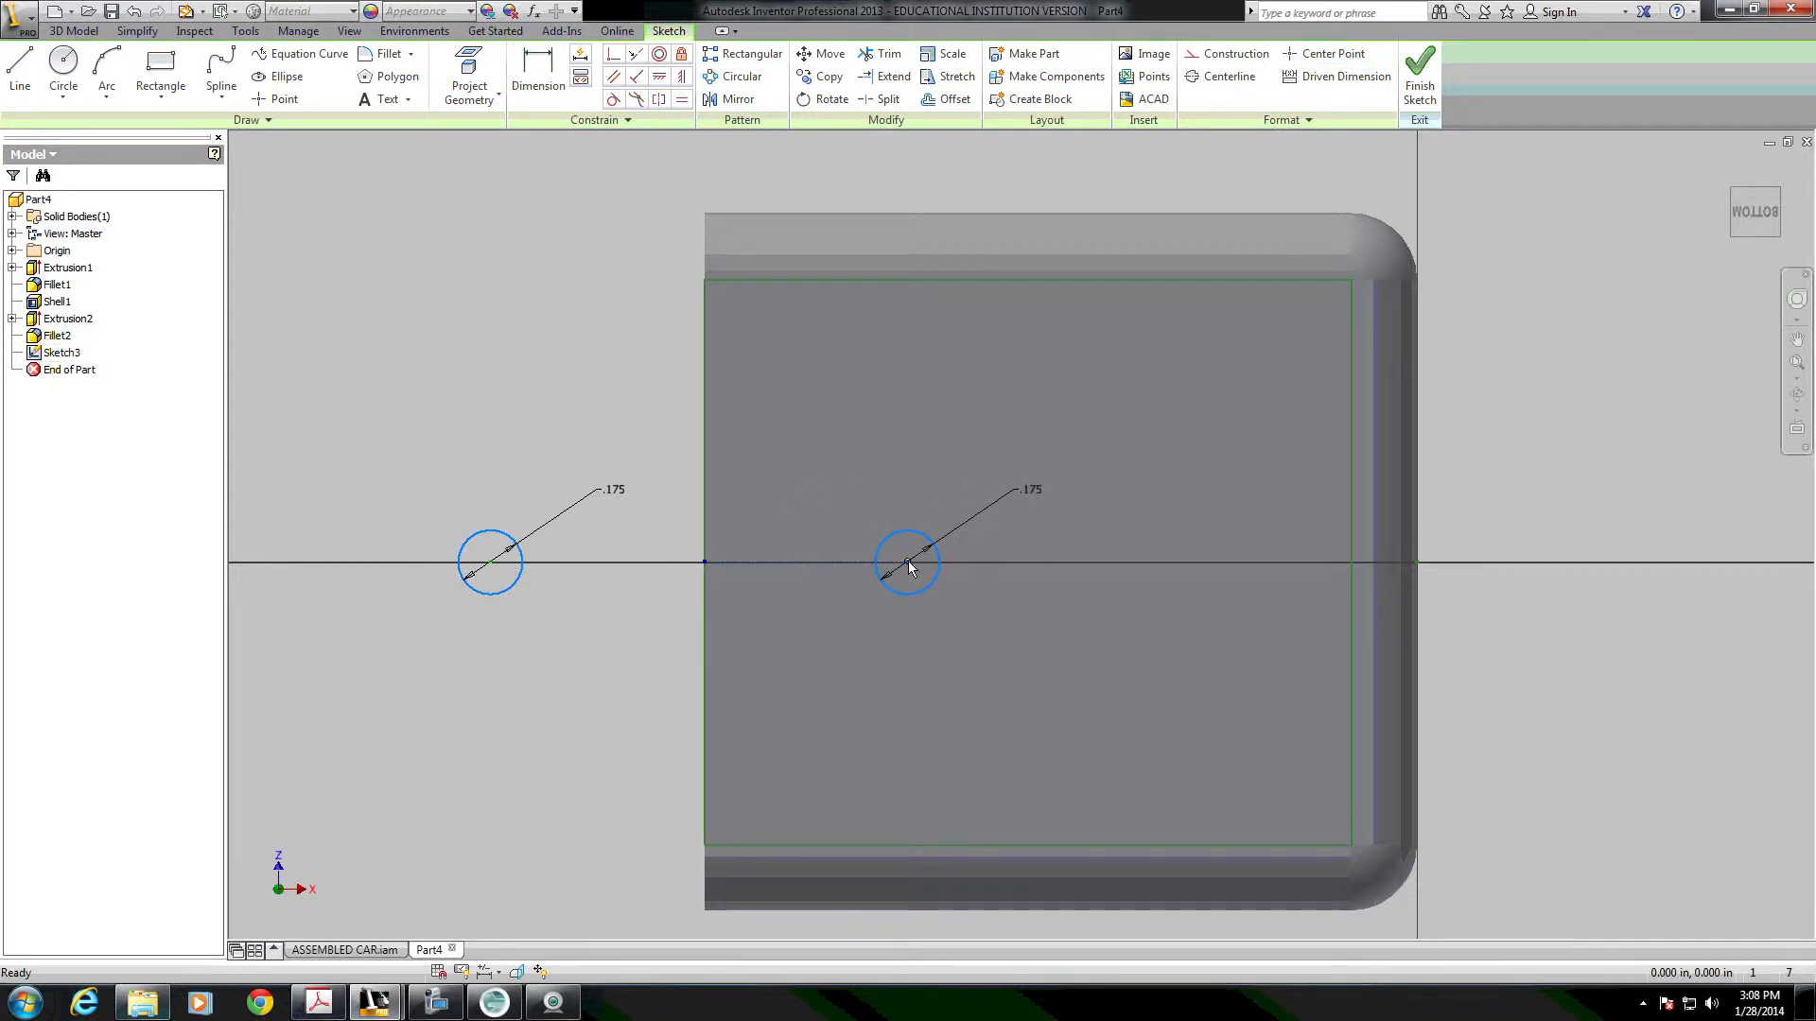
pyautogui.scroll(-5, 910, 568)
pyautogui.scroll(3, 811, 576)
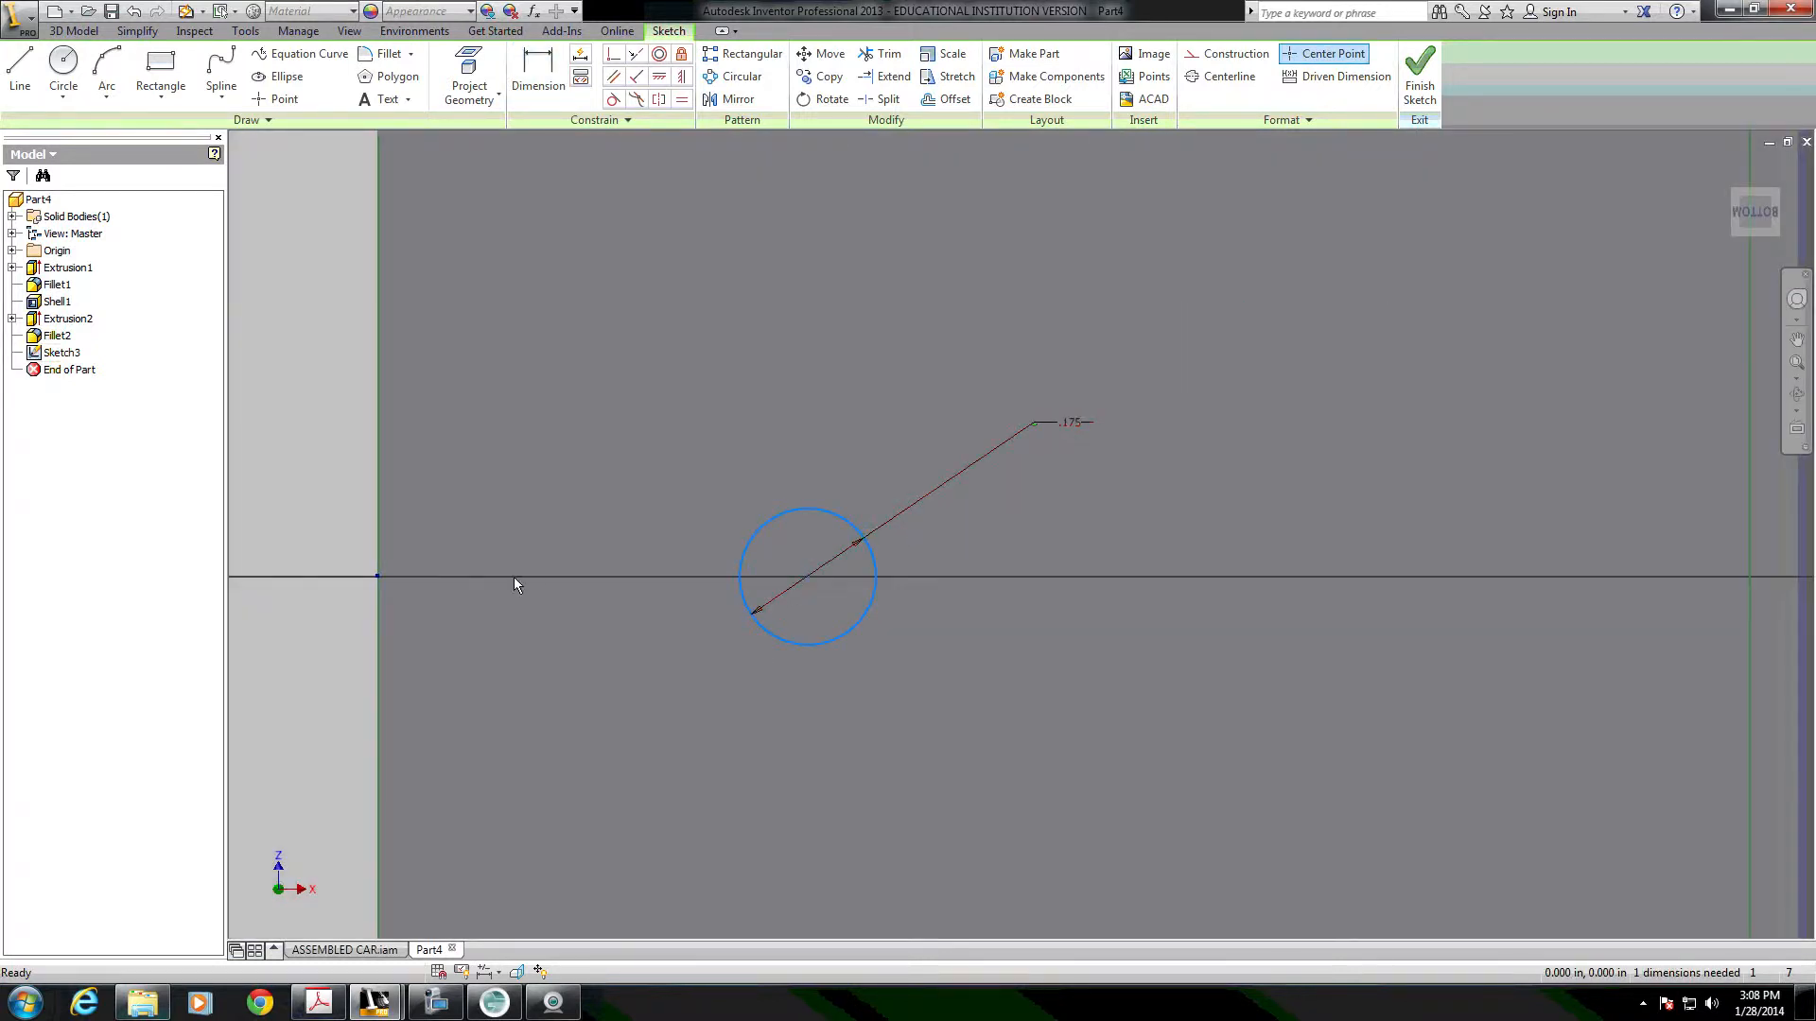
pyautogui.press('d')
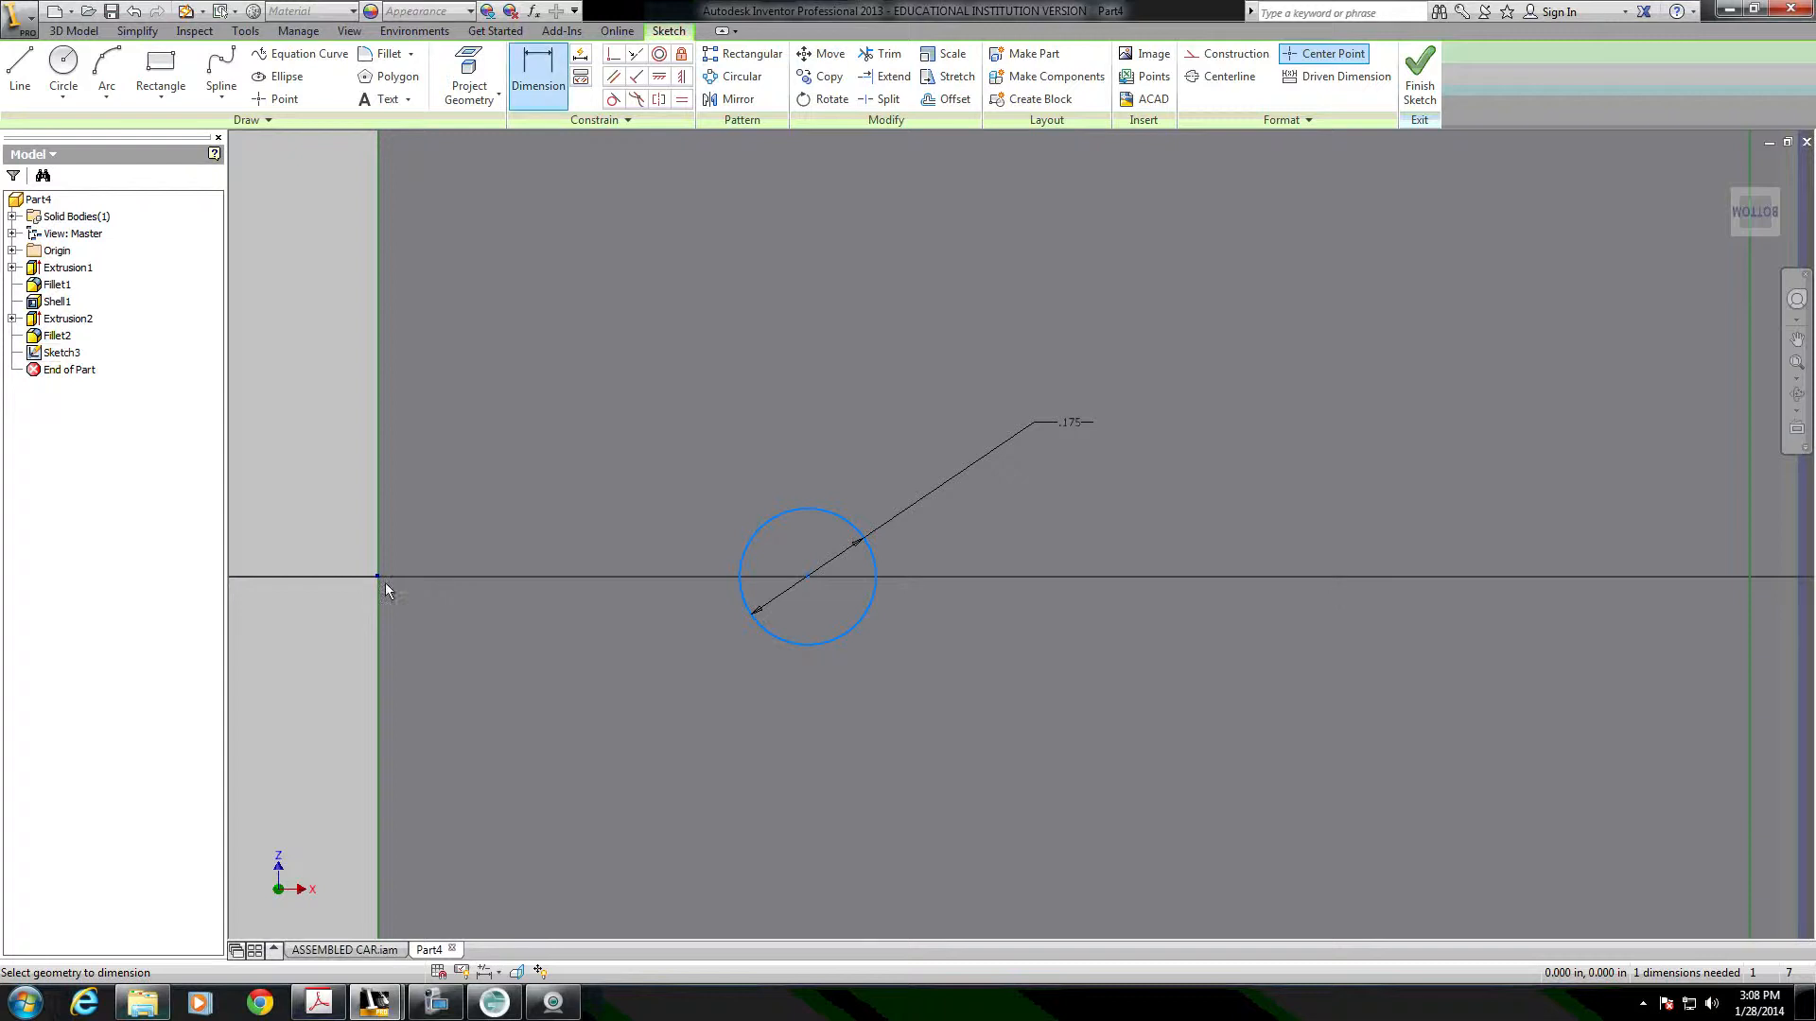
pyautogui.click(804, 576)
pyautogui.click(804, 577)
pyautogui.click(592, 413)
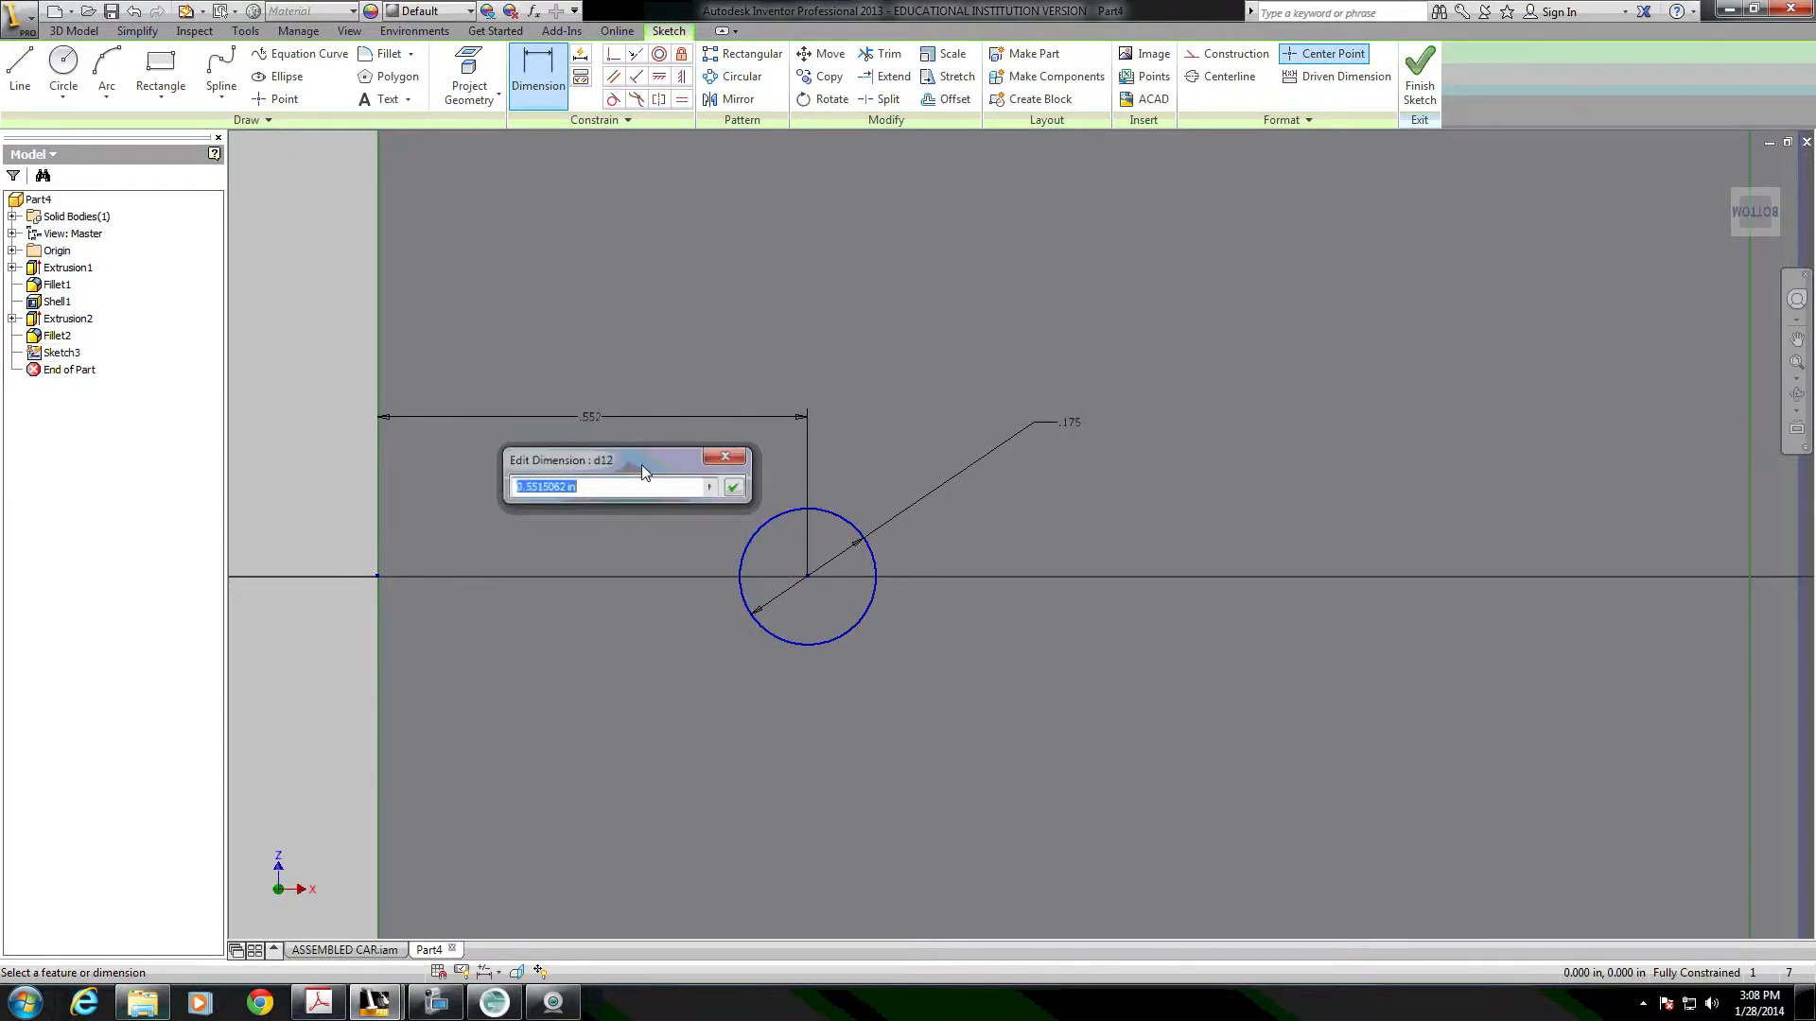
pyautogui.write('.478')
pyautogui.press('Return')
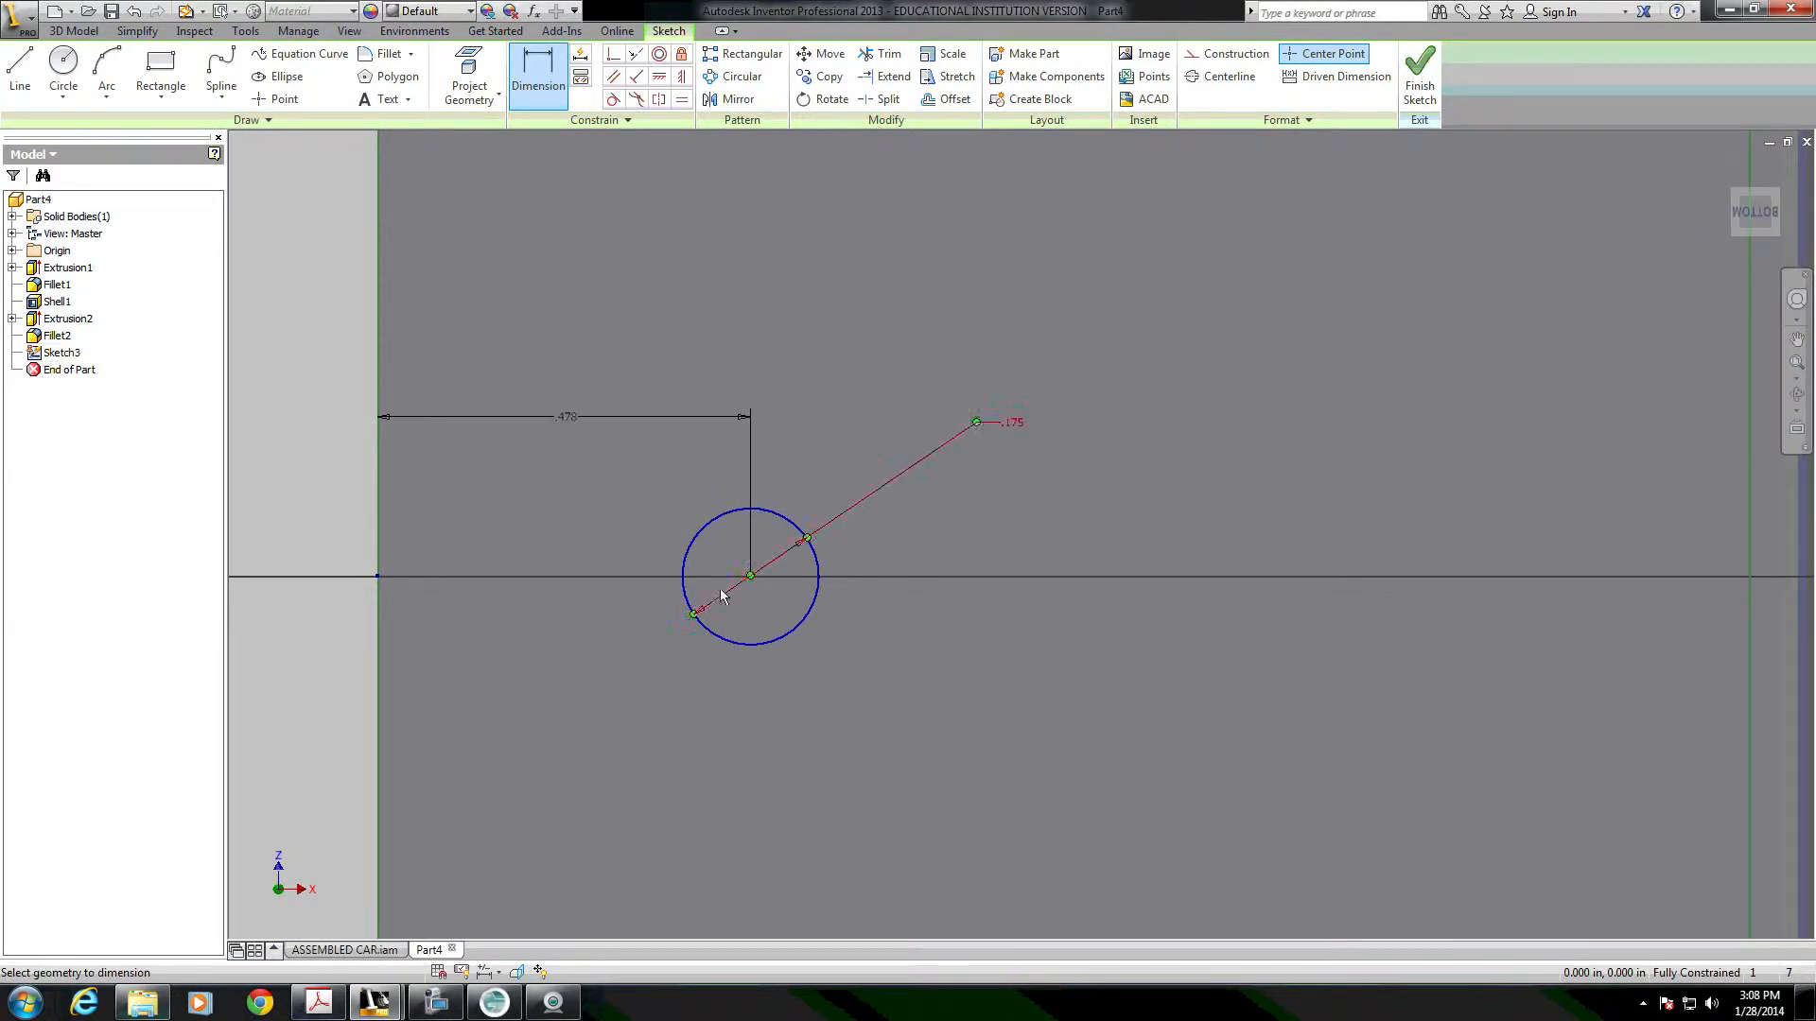
# Draw an inscribed five-sided construction polygon centered in the circle, with one vertex on the circle toward the open end.
pyautogui.scroll(3, 773, 546)
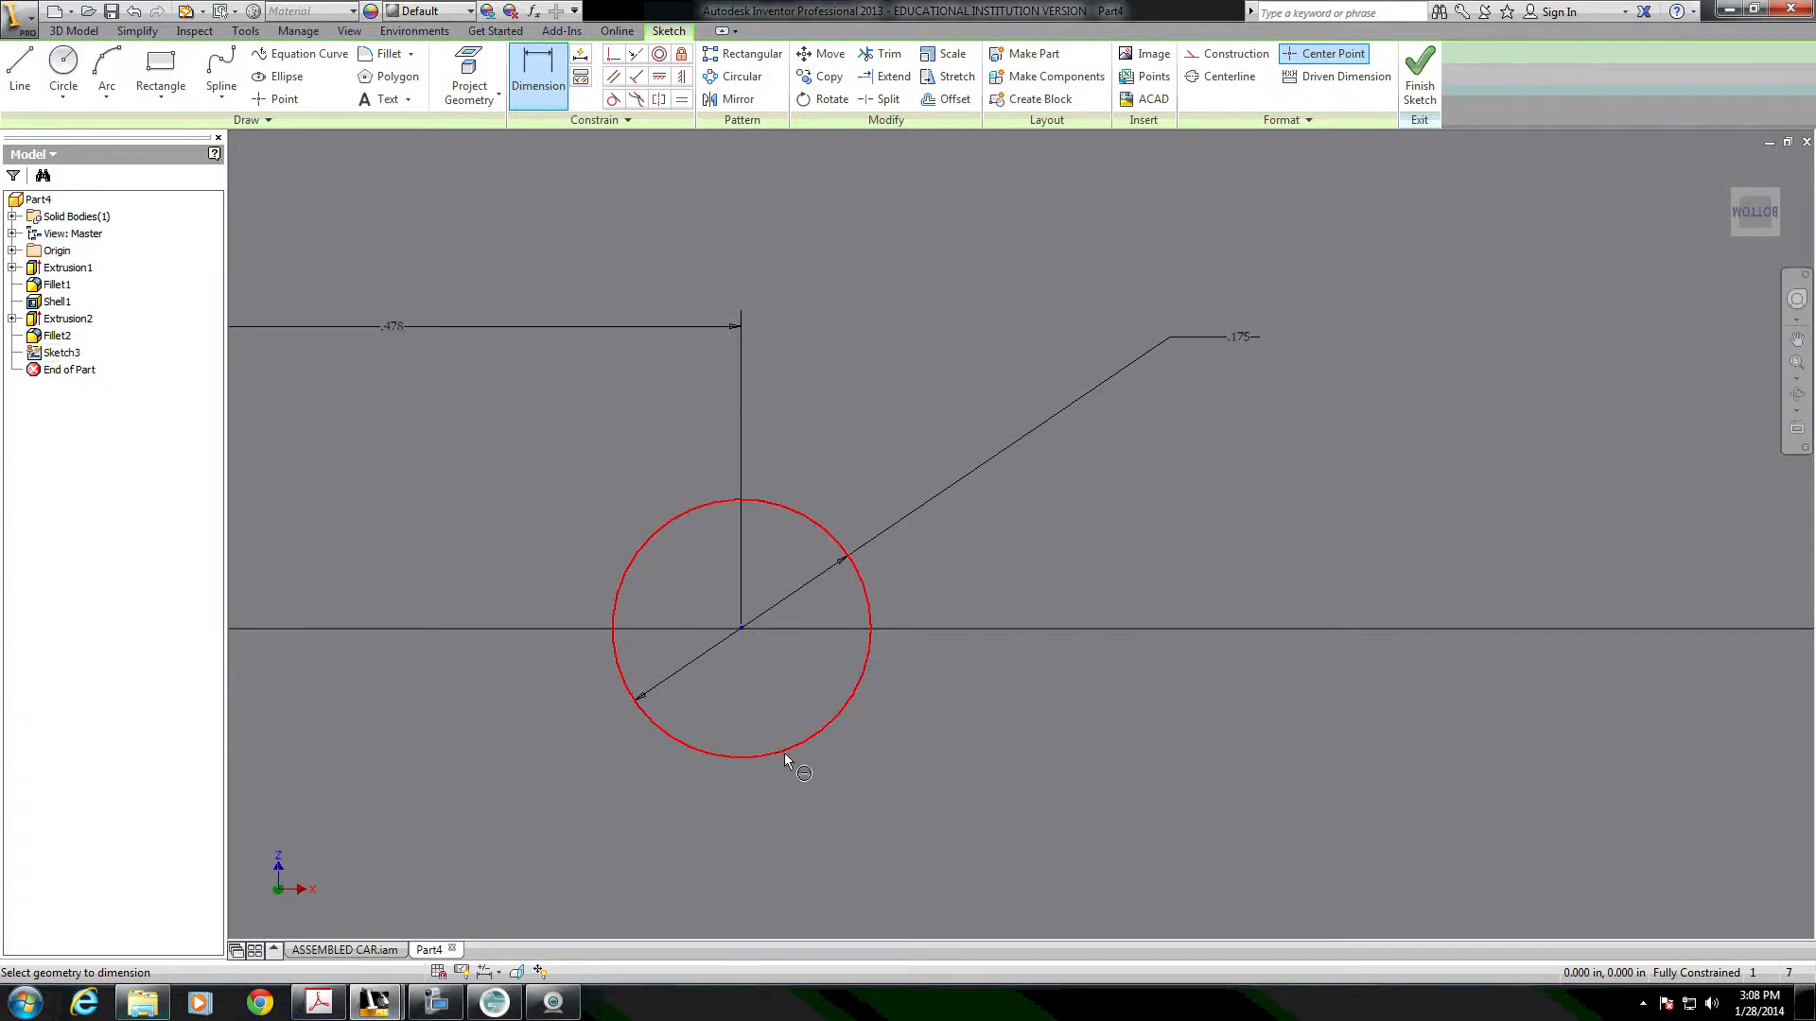
pyautogui.scroll(-3, 809, 661)
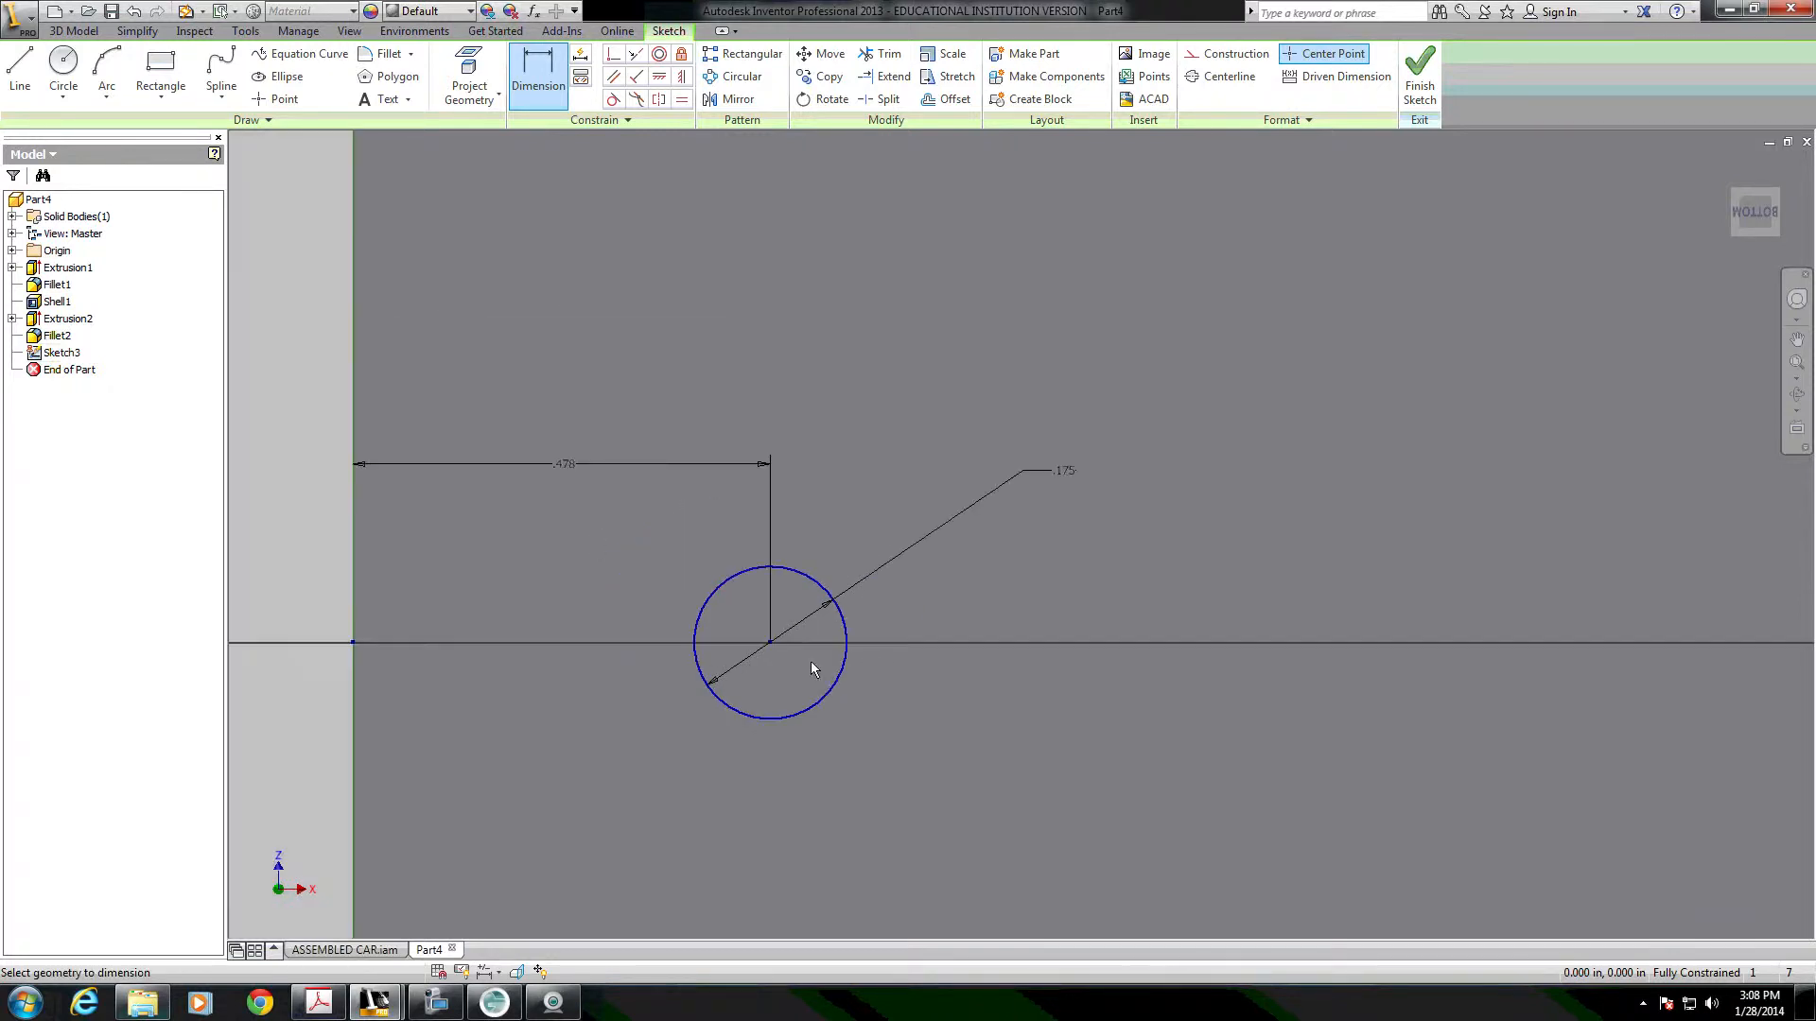
pyautogui.moveTo(849, 639); pyautogui.dragTo(827, 651, button='middle')
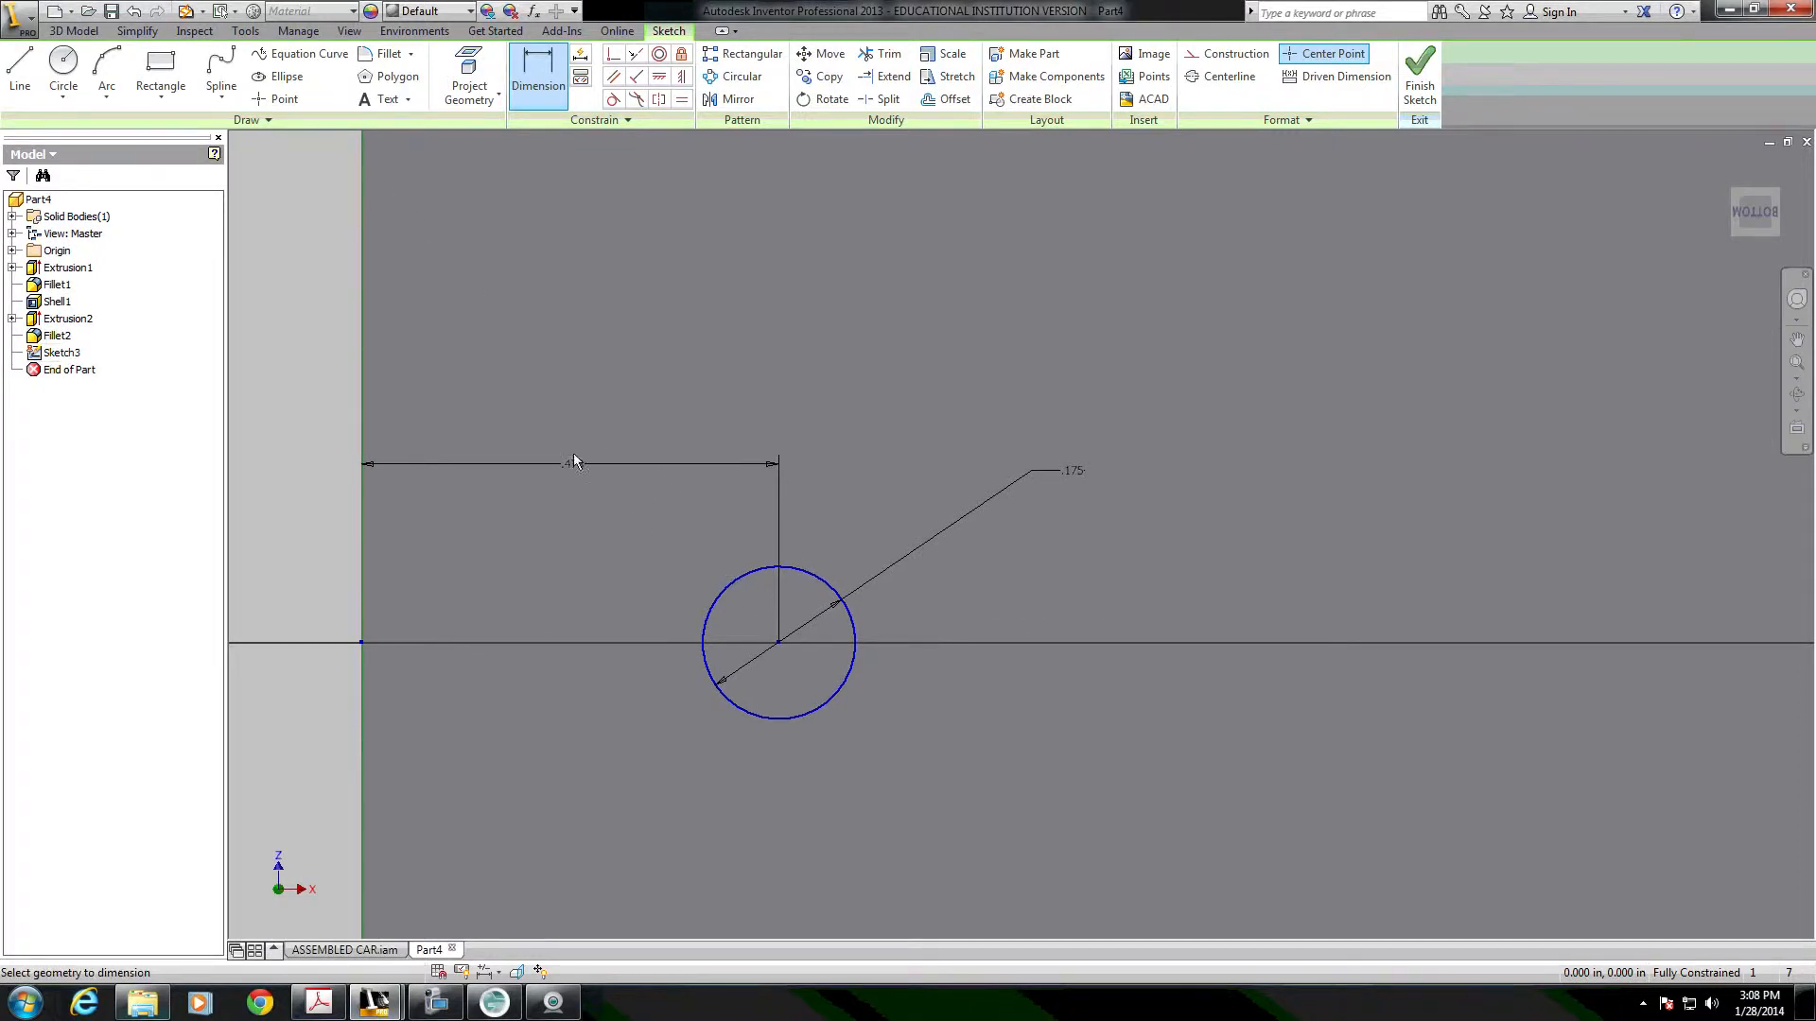
pyautogui.moveTo(768, 644); pyautogui.dragTo(710, 582, button='middle')
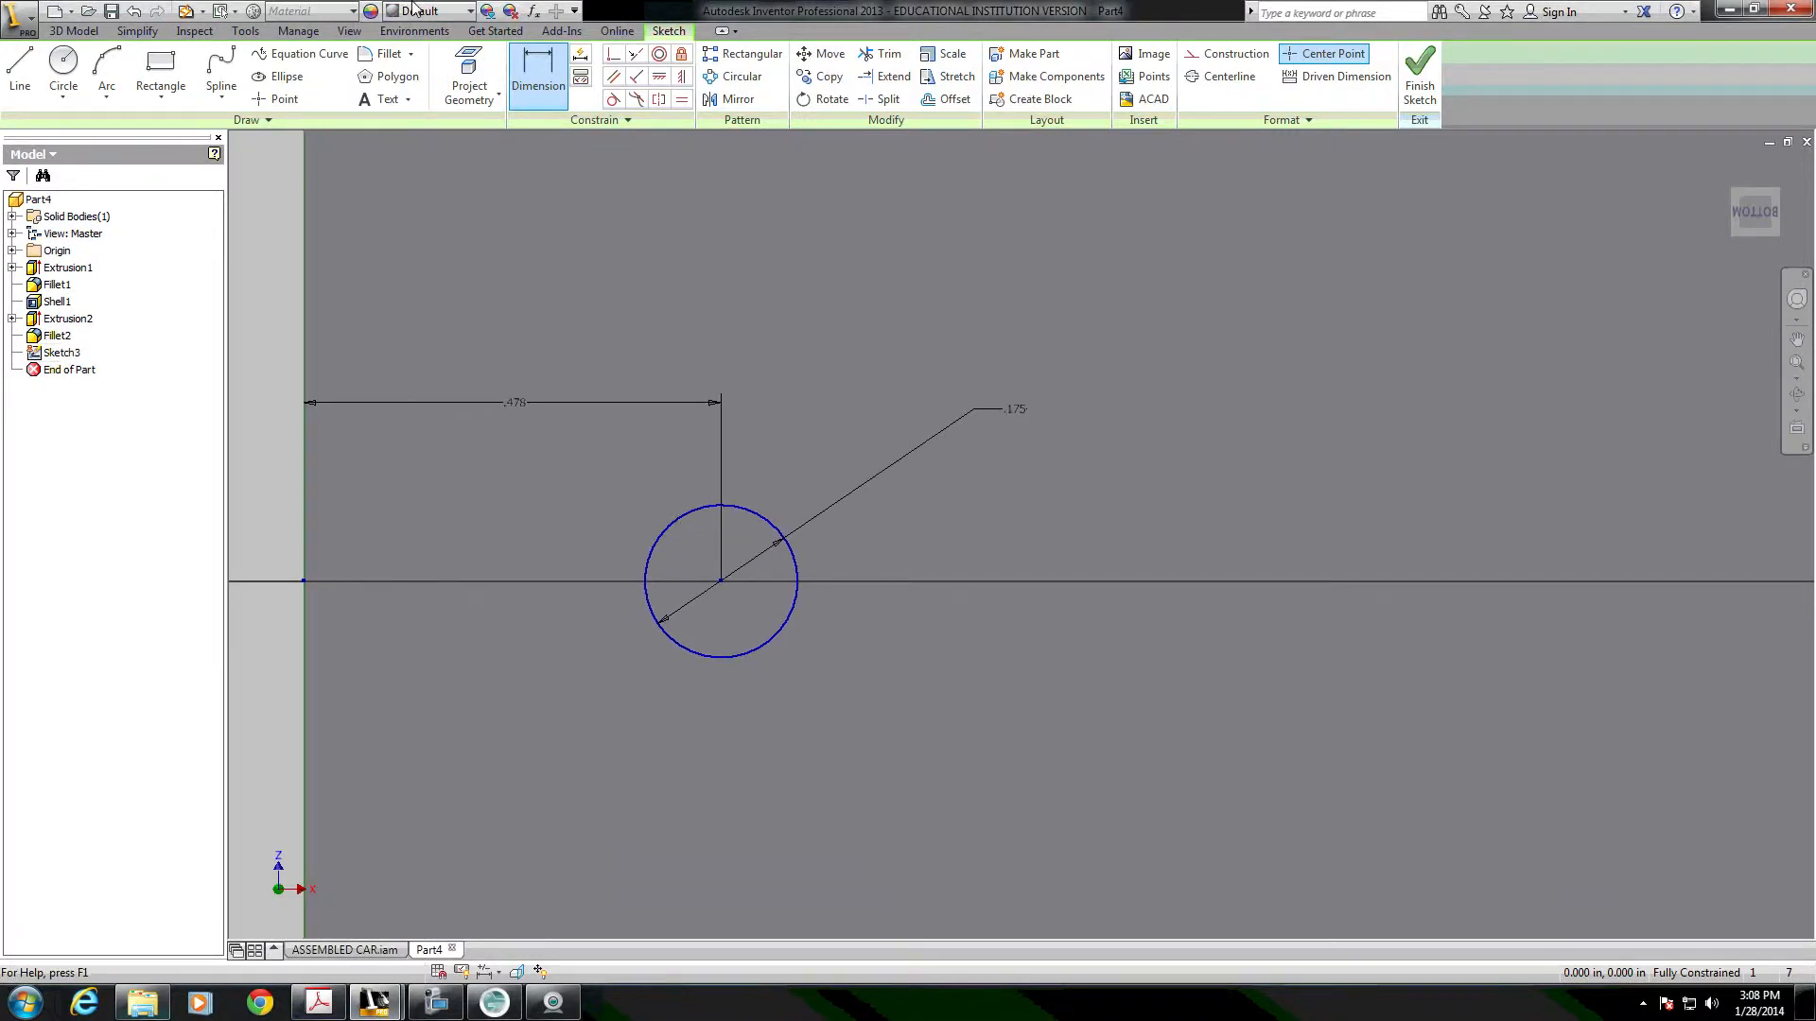
pyautogui.click(387, 77)
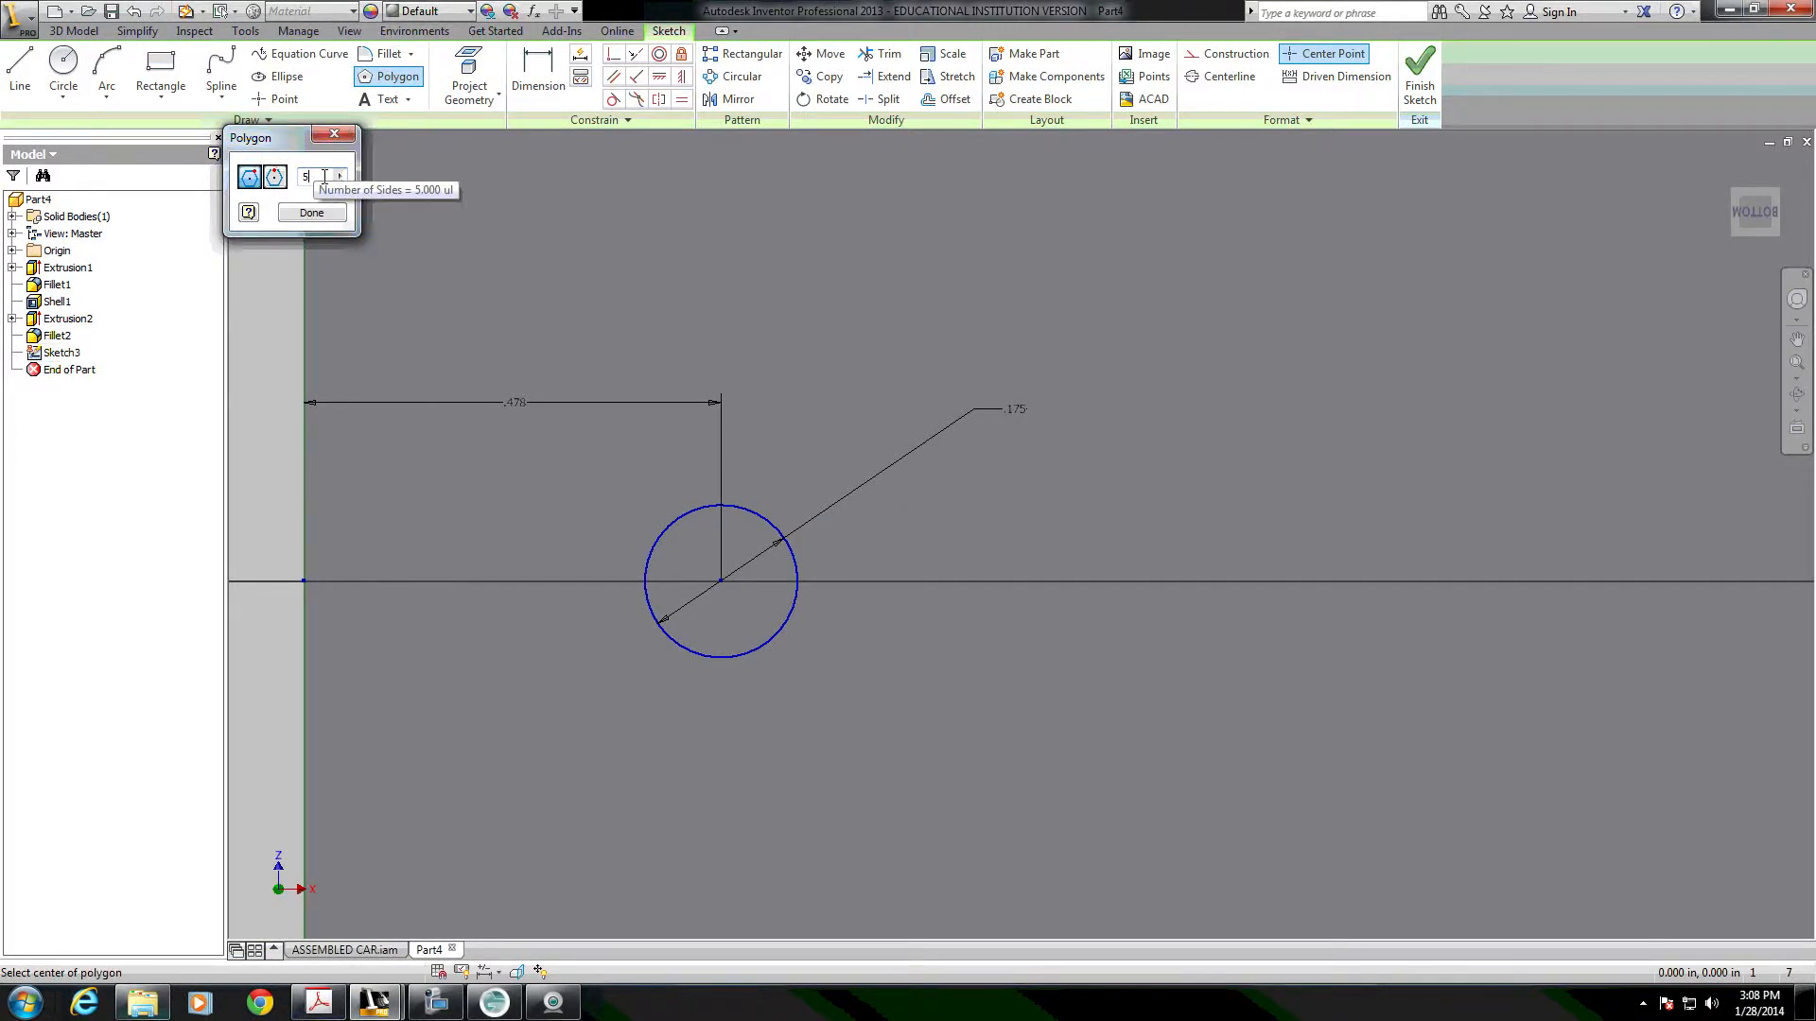
pyautogui.click(250, 178)
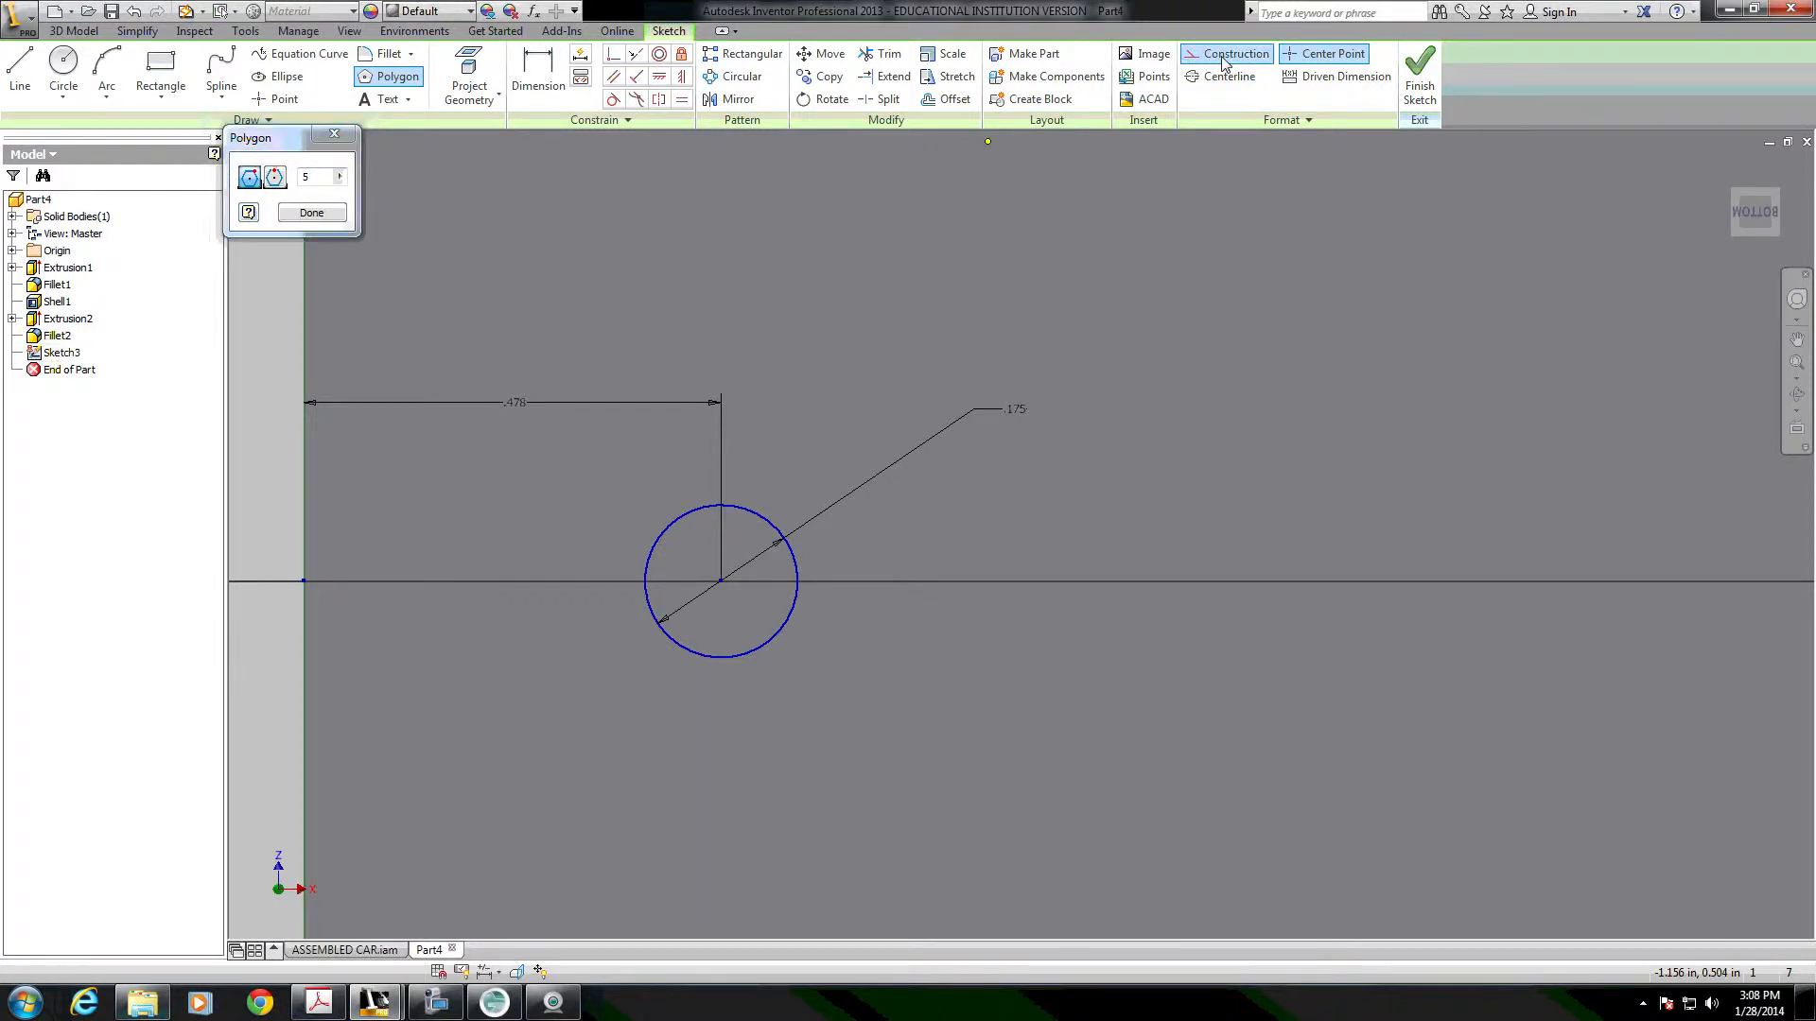
pyautogui.scroll(4, 709, 603)
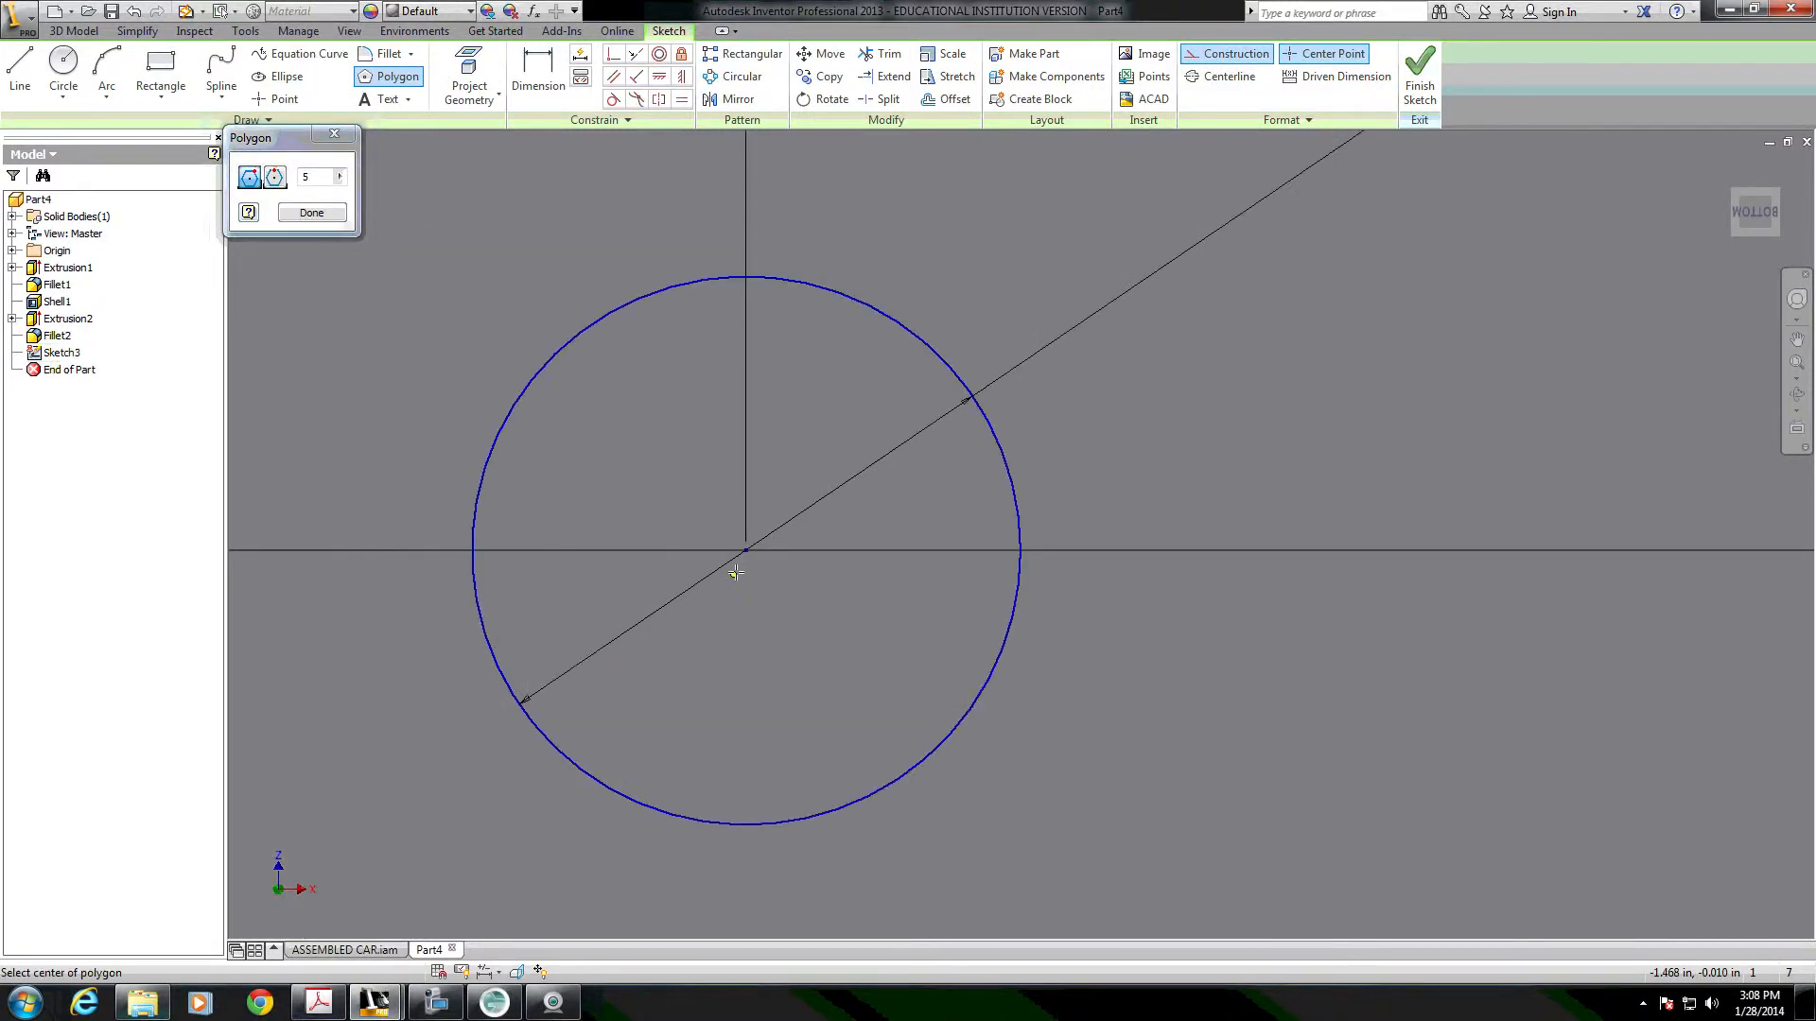
pyautogui.click(747, 551)
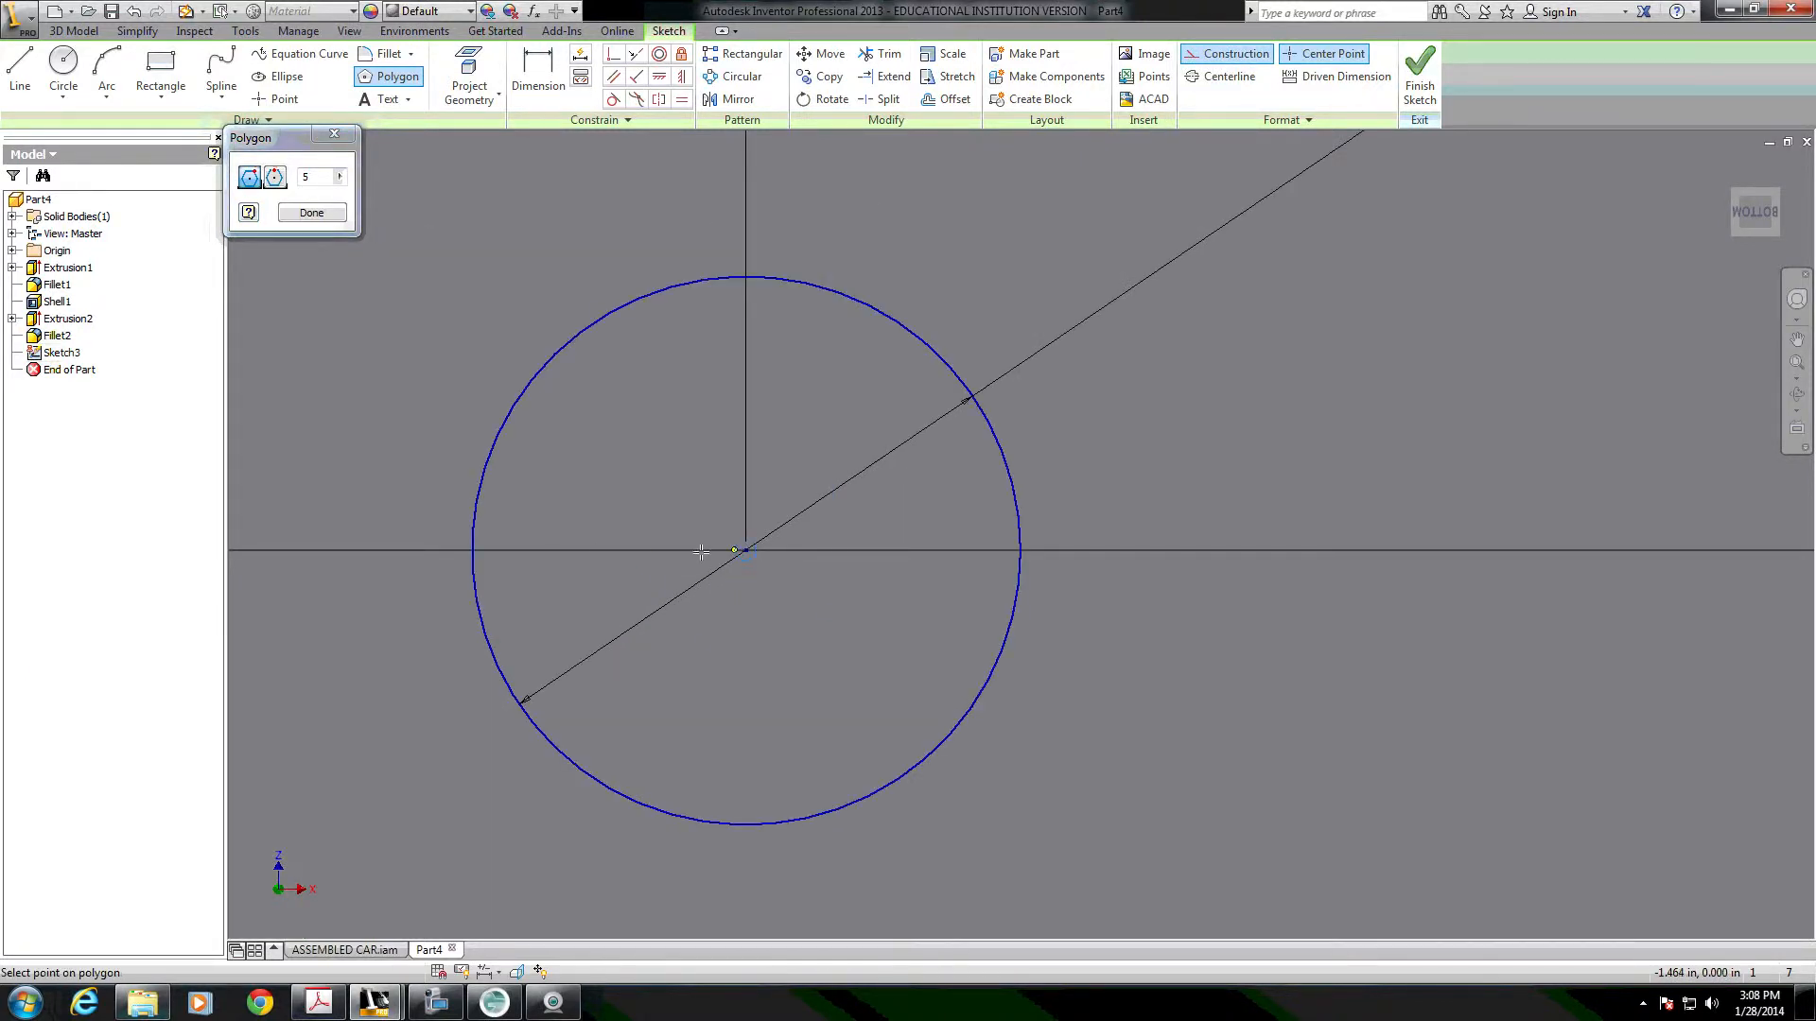
pyautogui.click(473, 551)
pyautogui.scroll(-4, 848, 584)
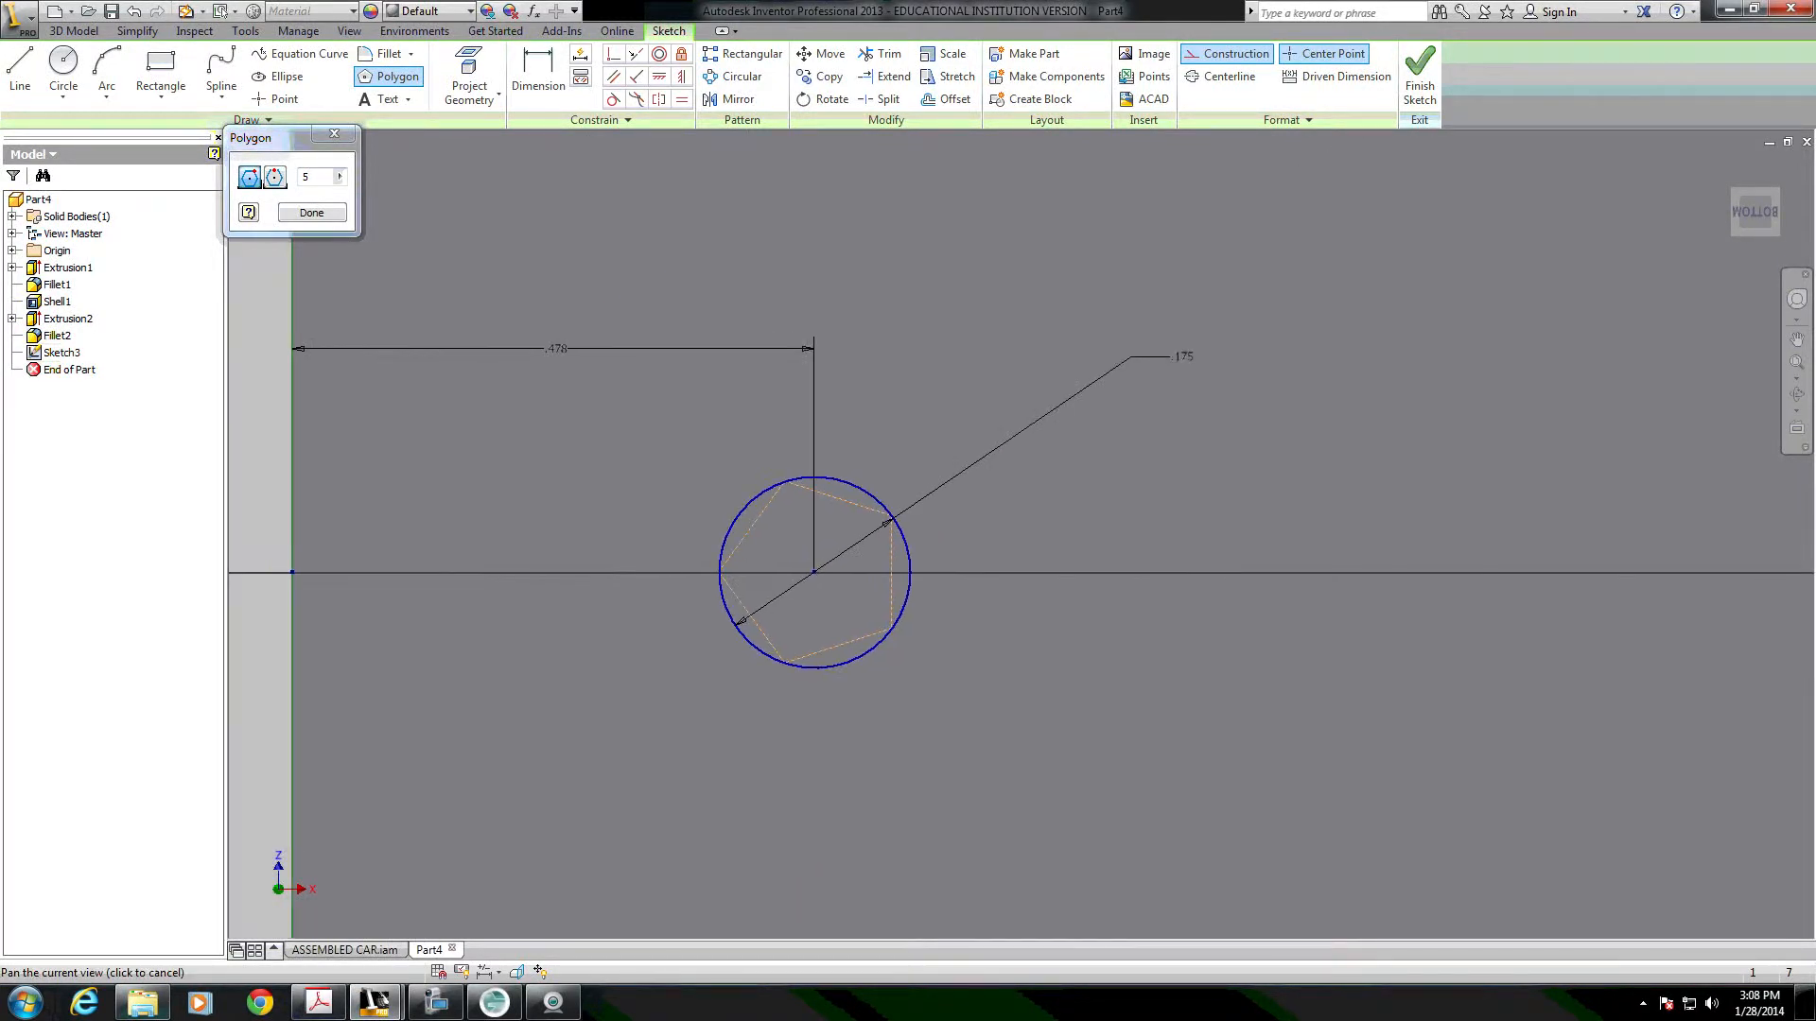
# Finish the polygon and constrain its vertex nearest the open end horizontal to the midpoint of the face's open-end edge.
pyautogui.click(323, 217)
pyautogui.moveTo(741, 646); pyautogui.dragTo(837, 675, button='middle')
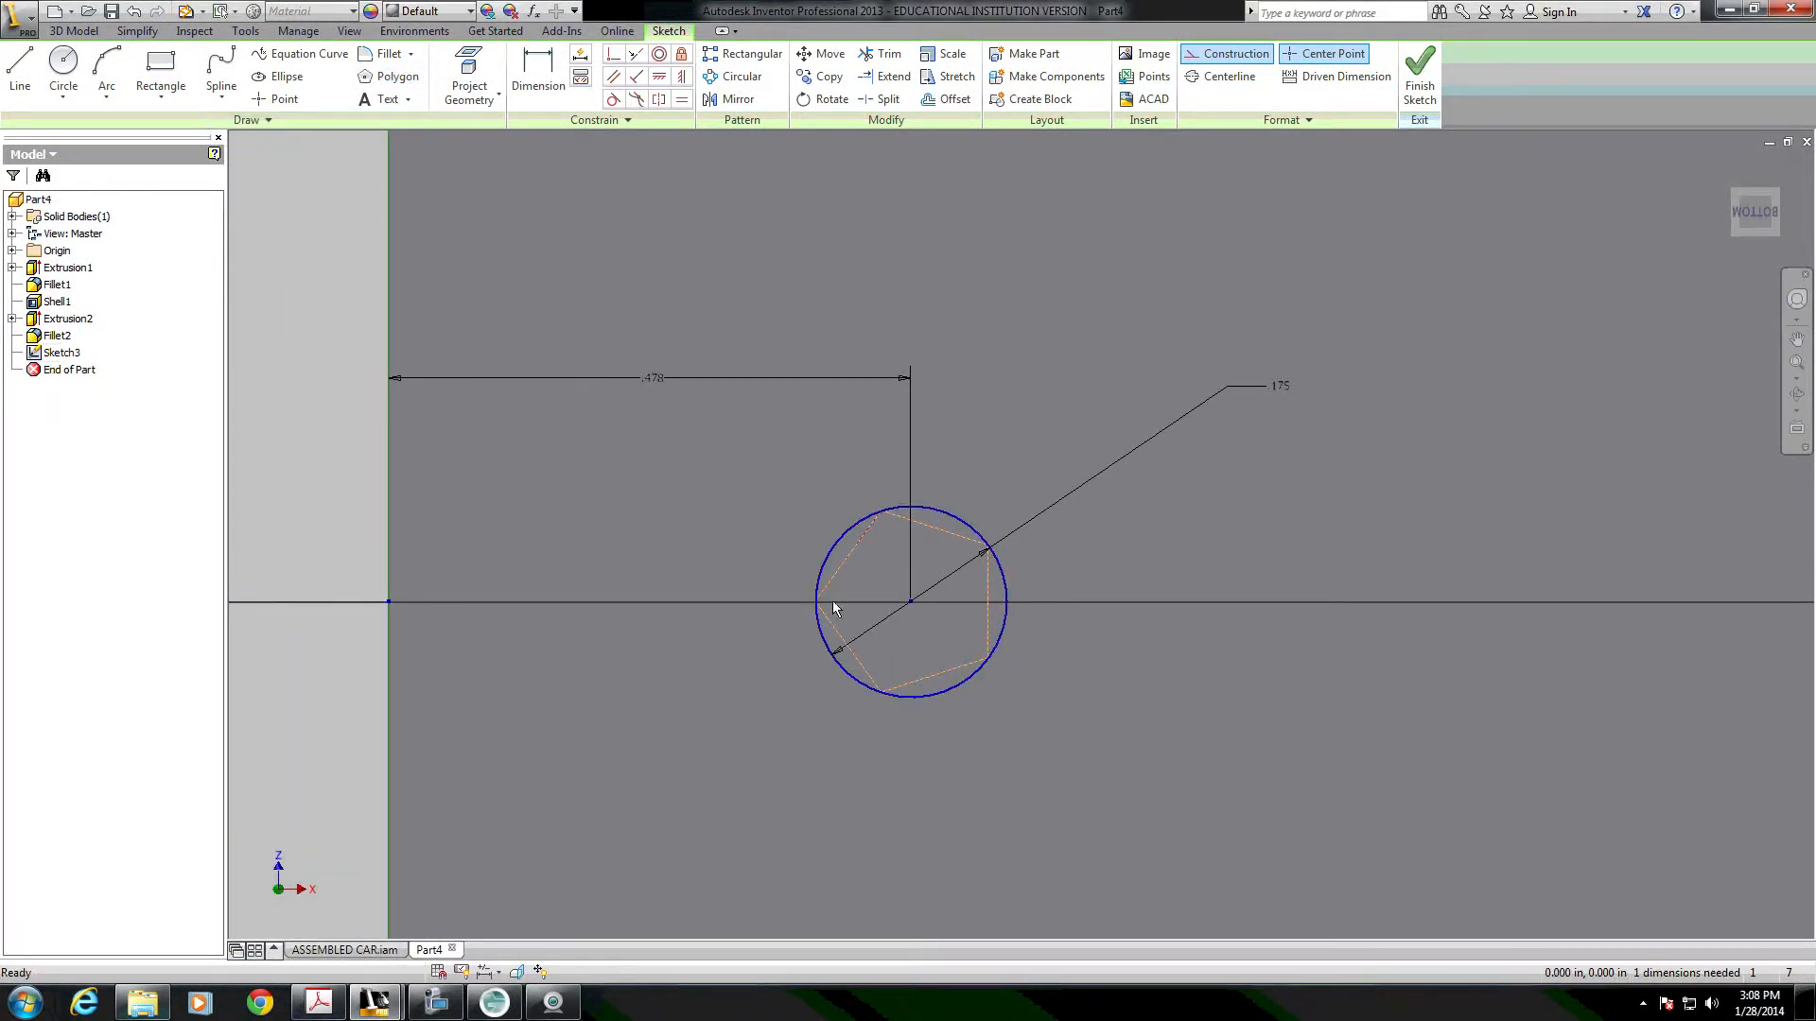
pyautogui.moveTo(817, 602)
pyautogui.mouseDown()
pyautogui.moveTo(831, 581)
pyautogui.moveTo(816, 605)
pyautogui.mouseUp()
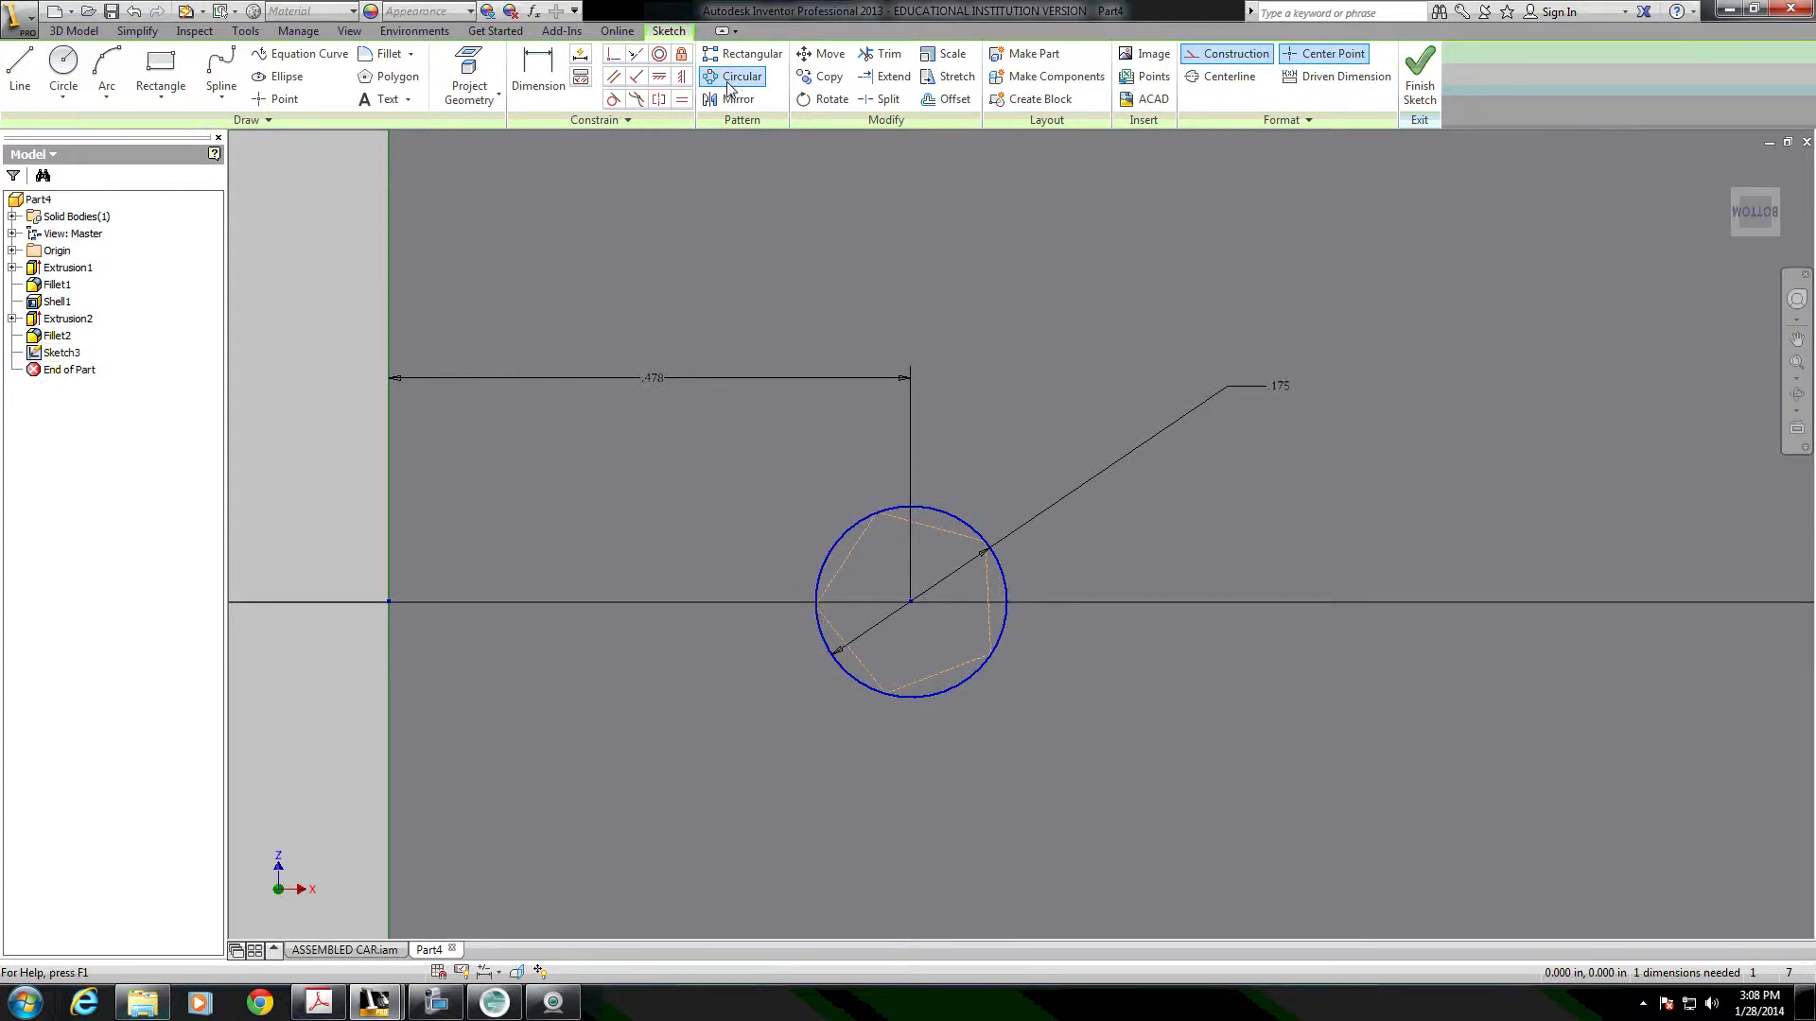
pyautogui.click(658, 75)
pyautogui.click(816, 607)
pyautogui.click(389, 601)
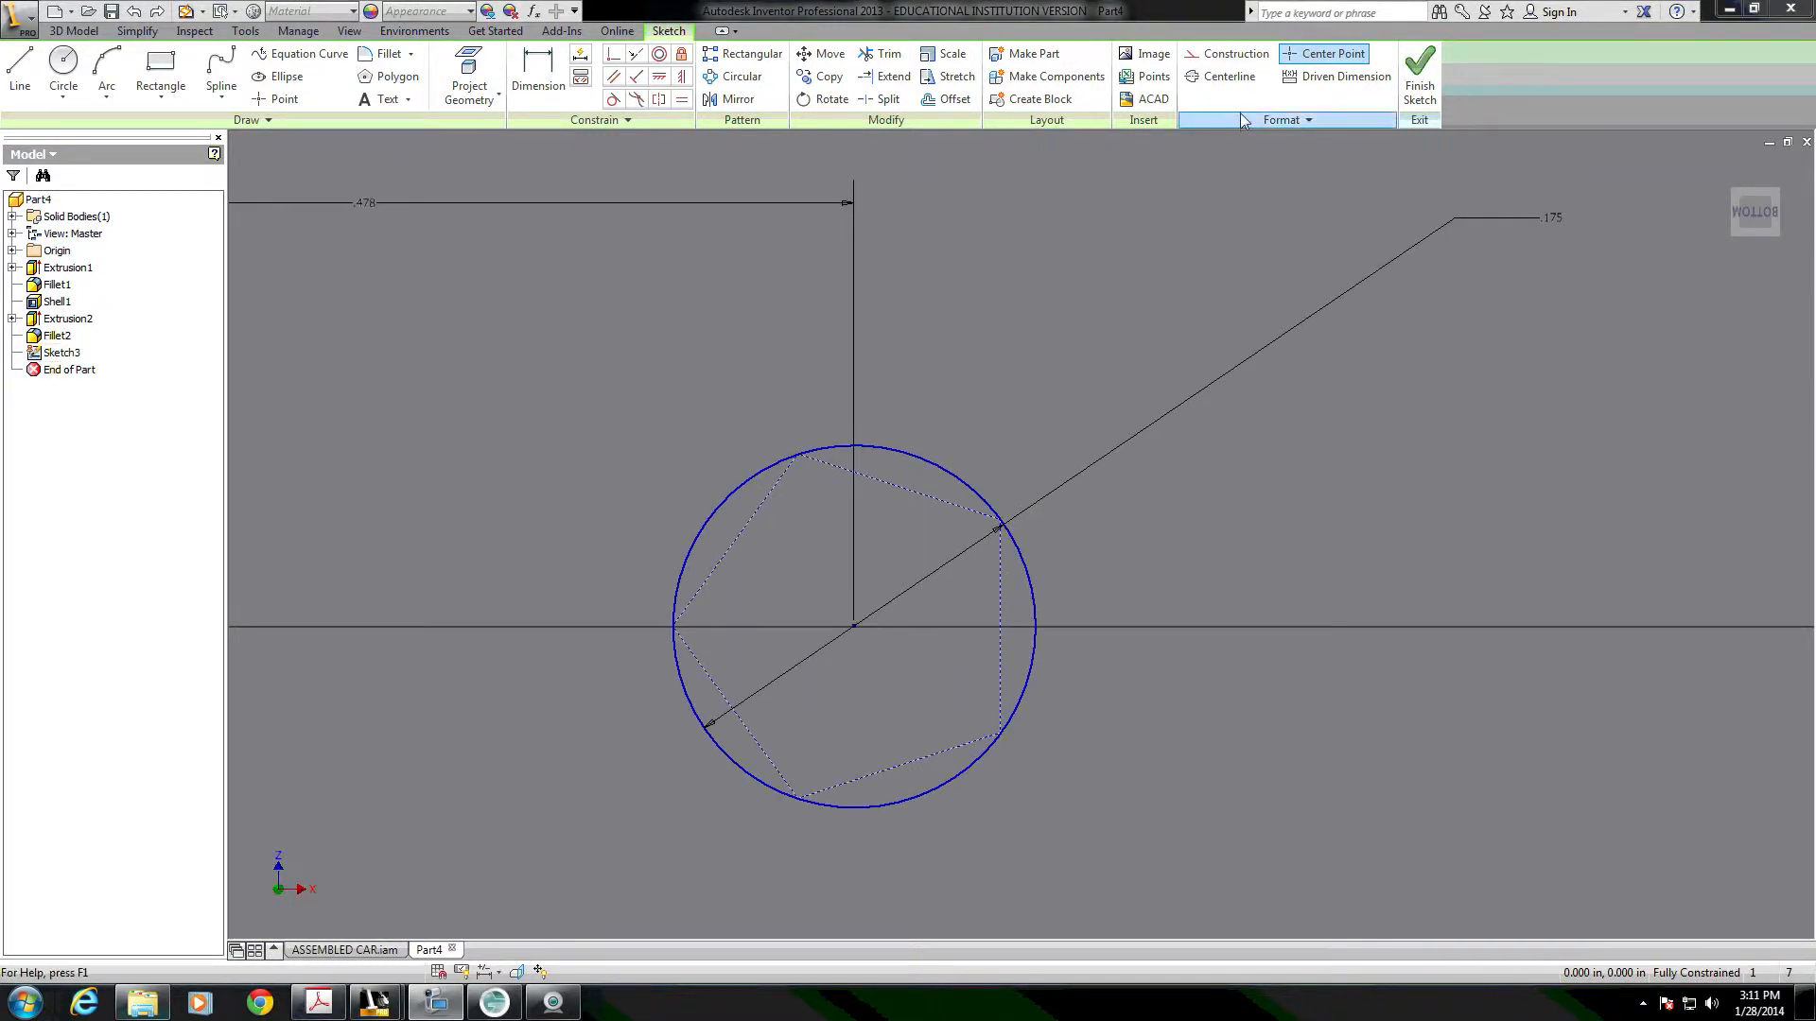
pyautogui.click(63, 67)
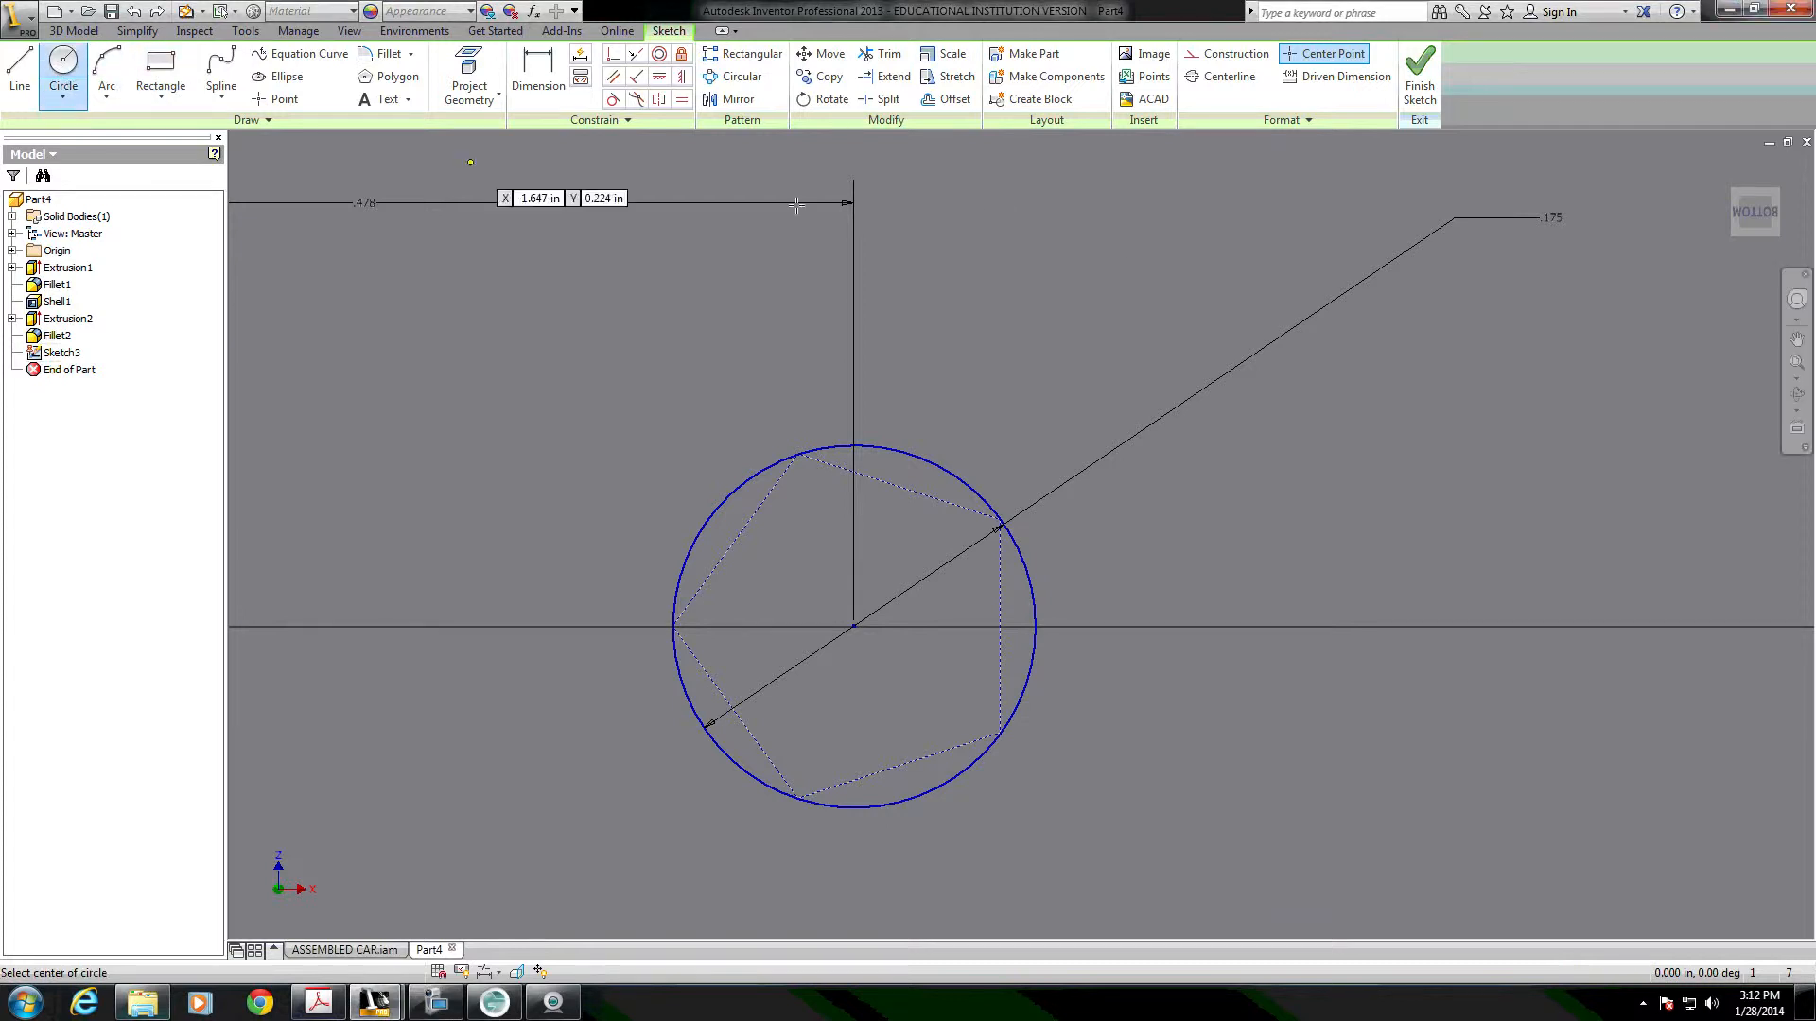
pyautogui.scroll(3, 677, 637)
pyautogui.scroll(2, 677, 638)
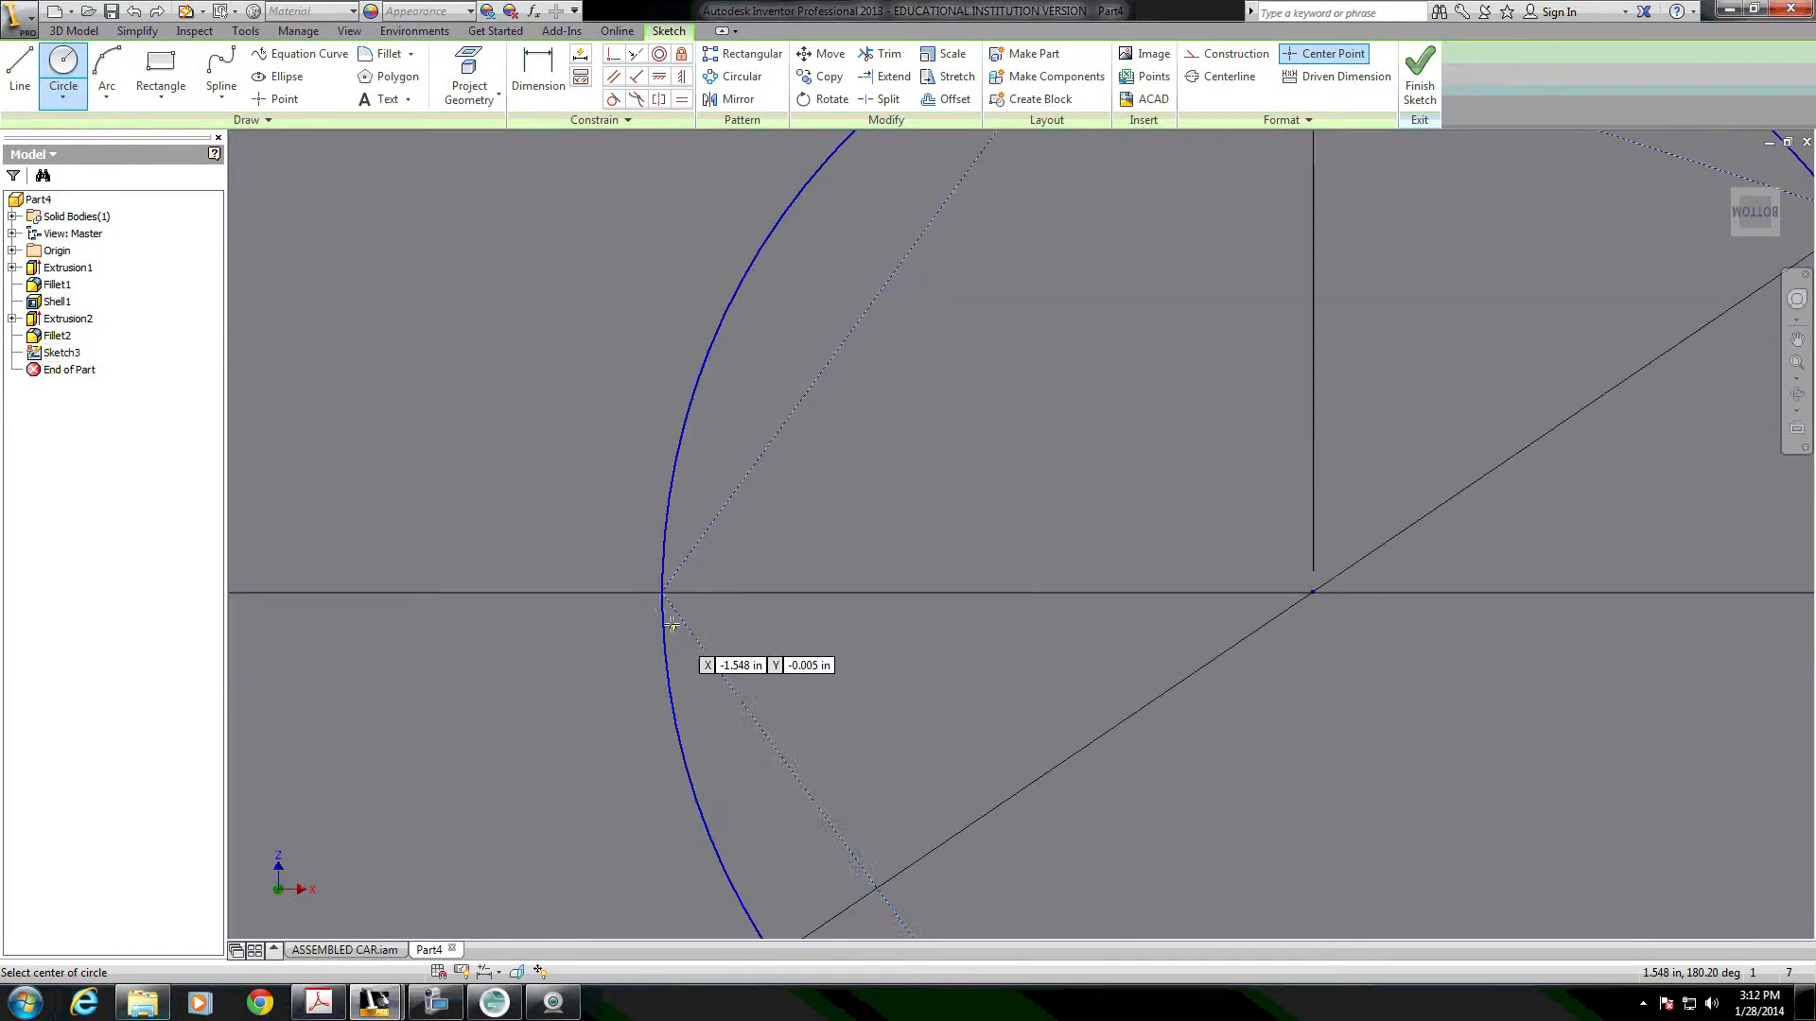
pyautogui.click(662, 592)
pyautogui.click(619, 586)
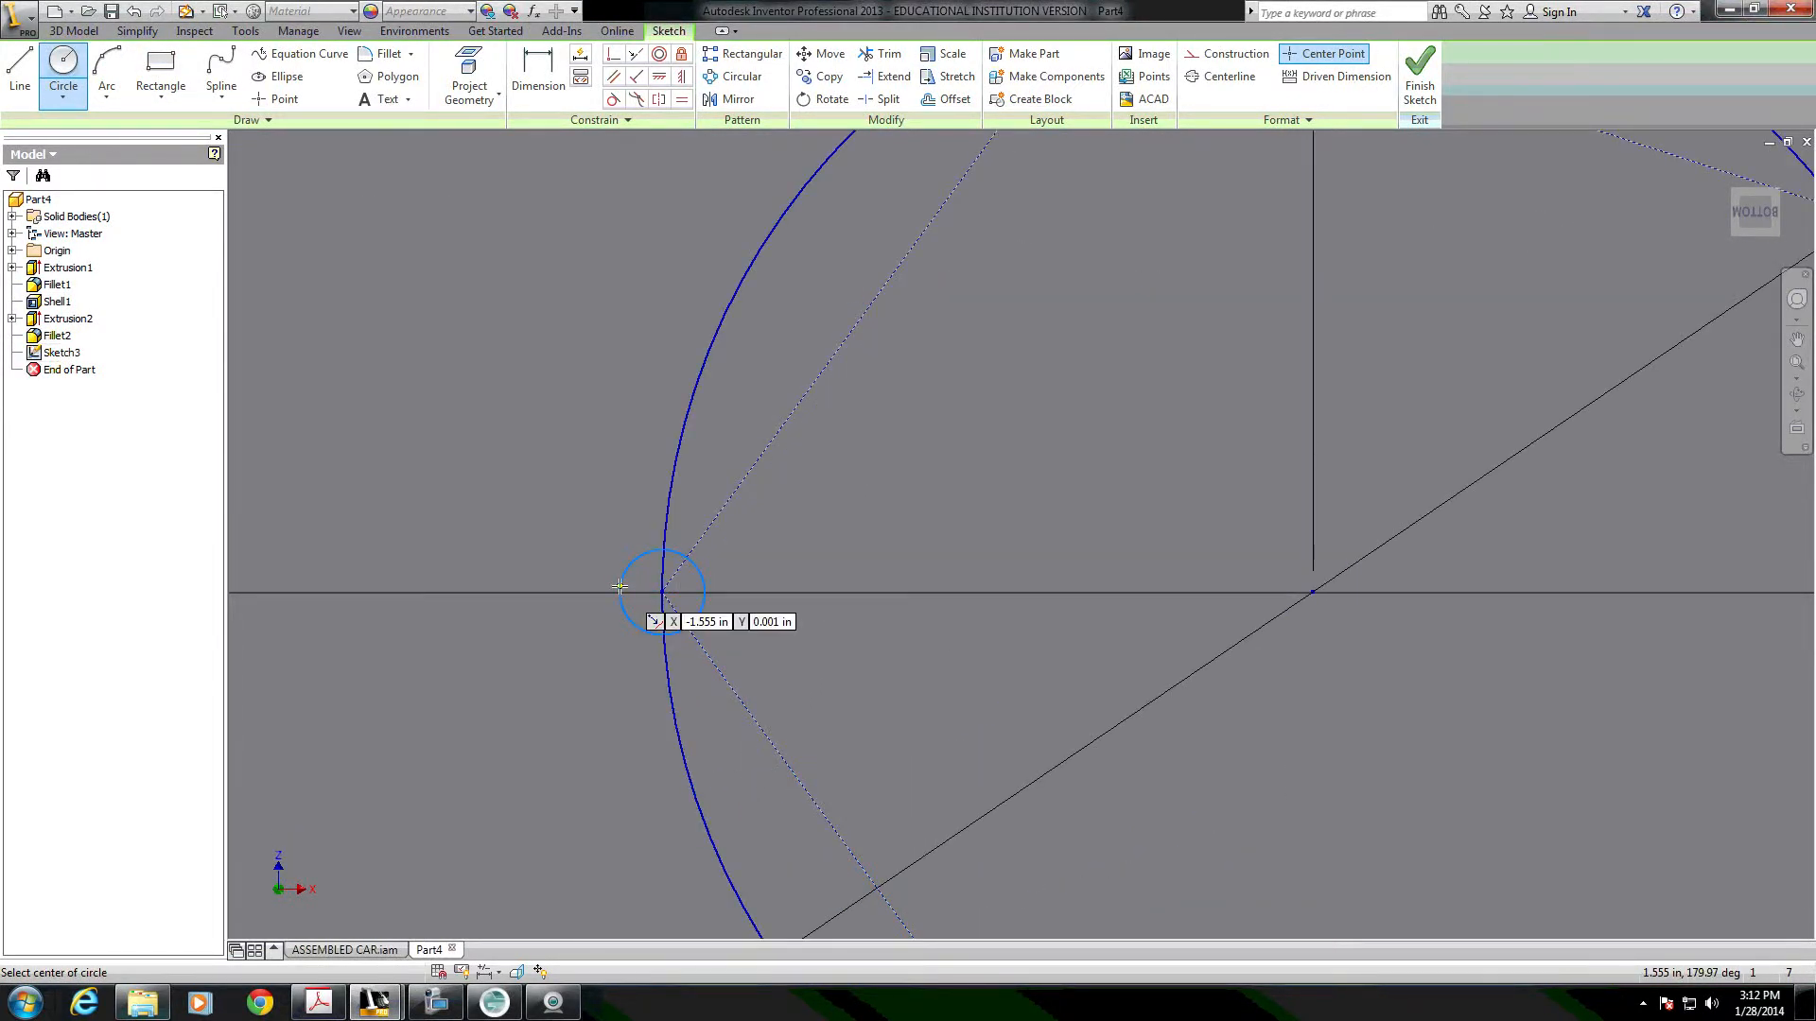
pyautogui.press('Escape')
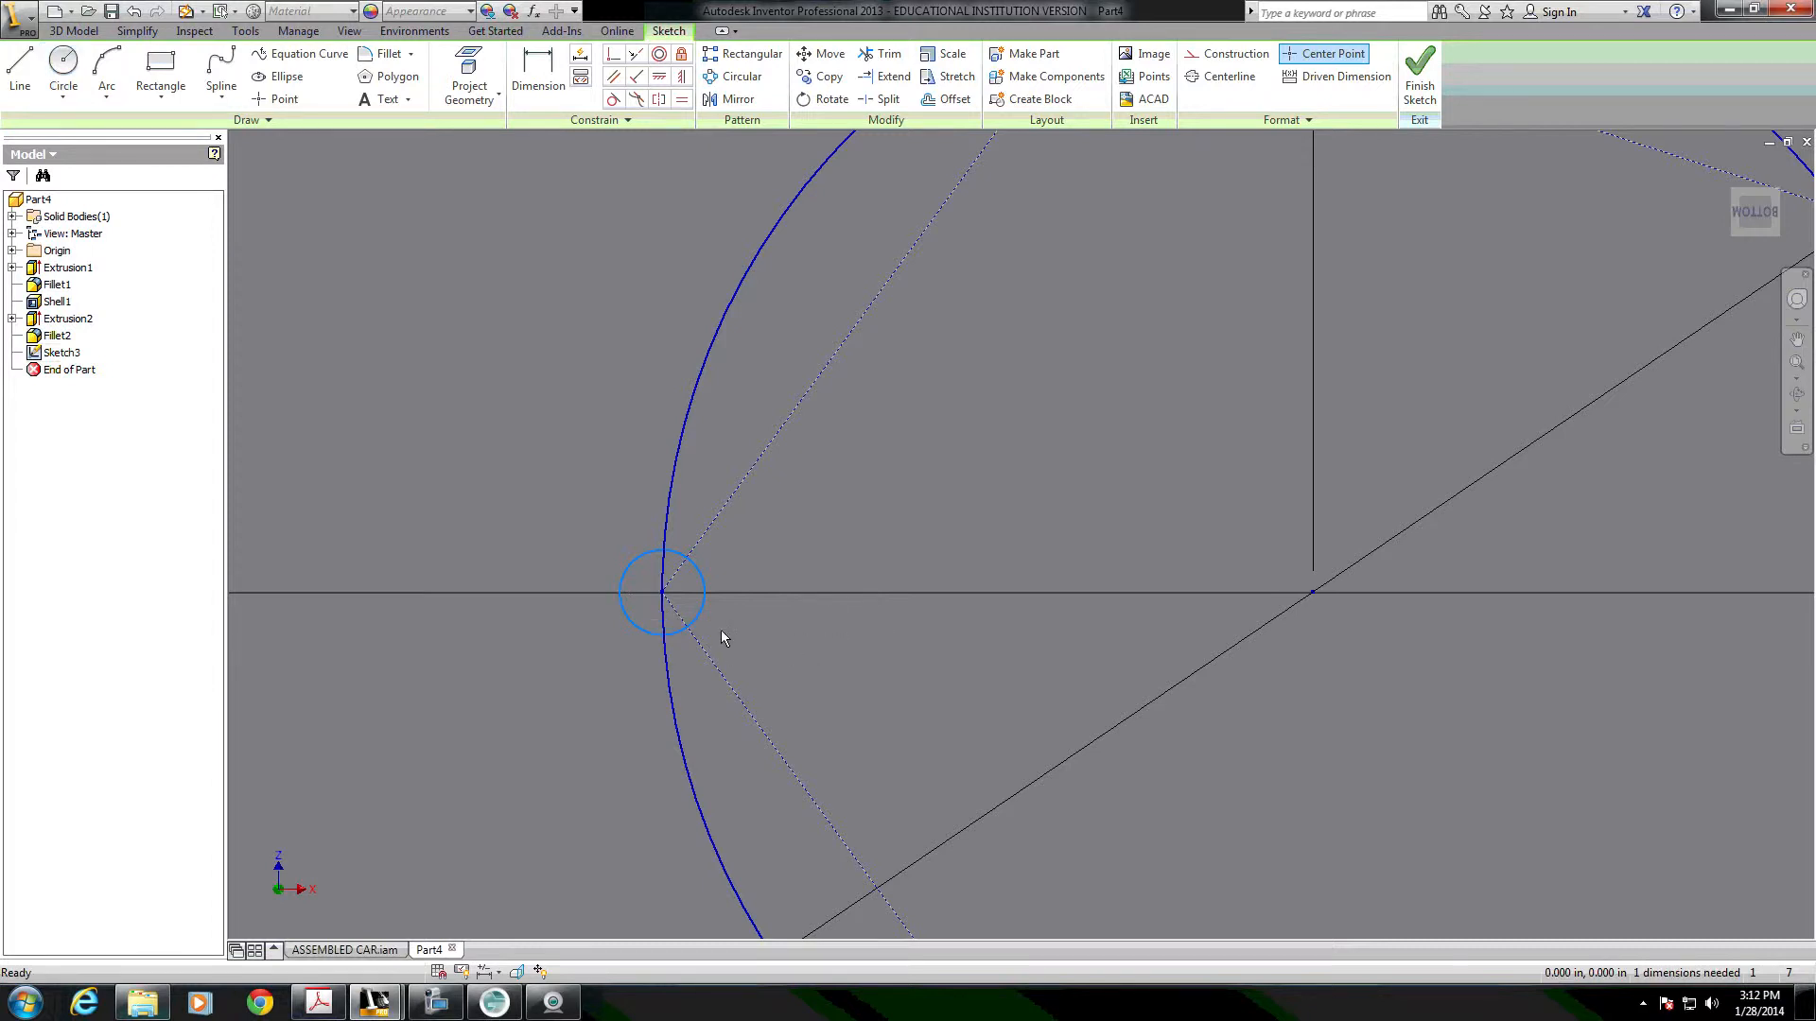
# Draw 0.03 in diameter circles centered on the pentagon's open-end vertex and on the adjacent vertex above it.
pyautogui.click(63, 66)
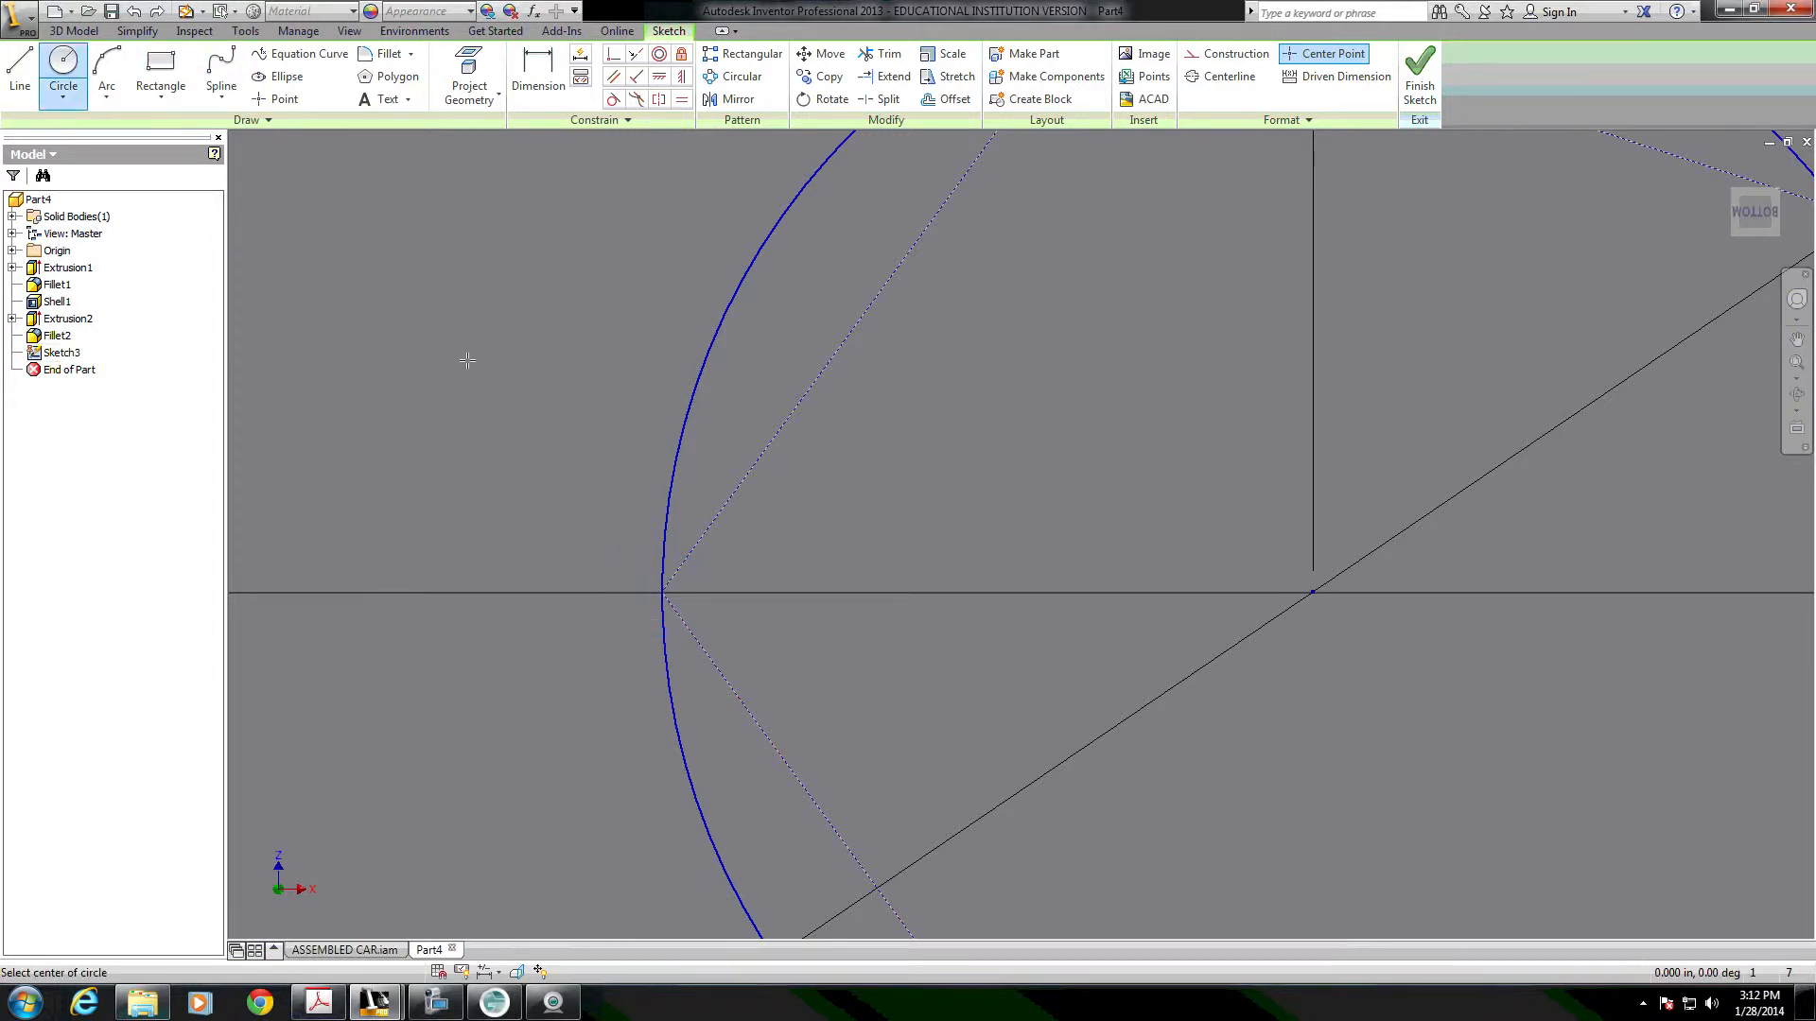
pyautogui.click(664, 594)
pyautogui.write('.03')
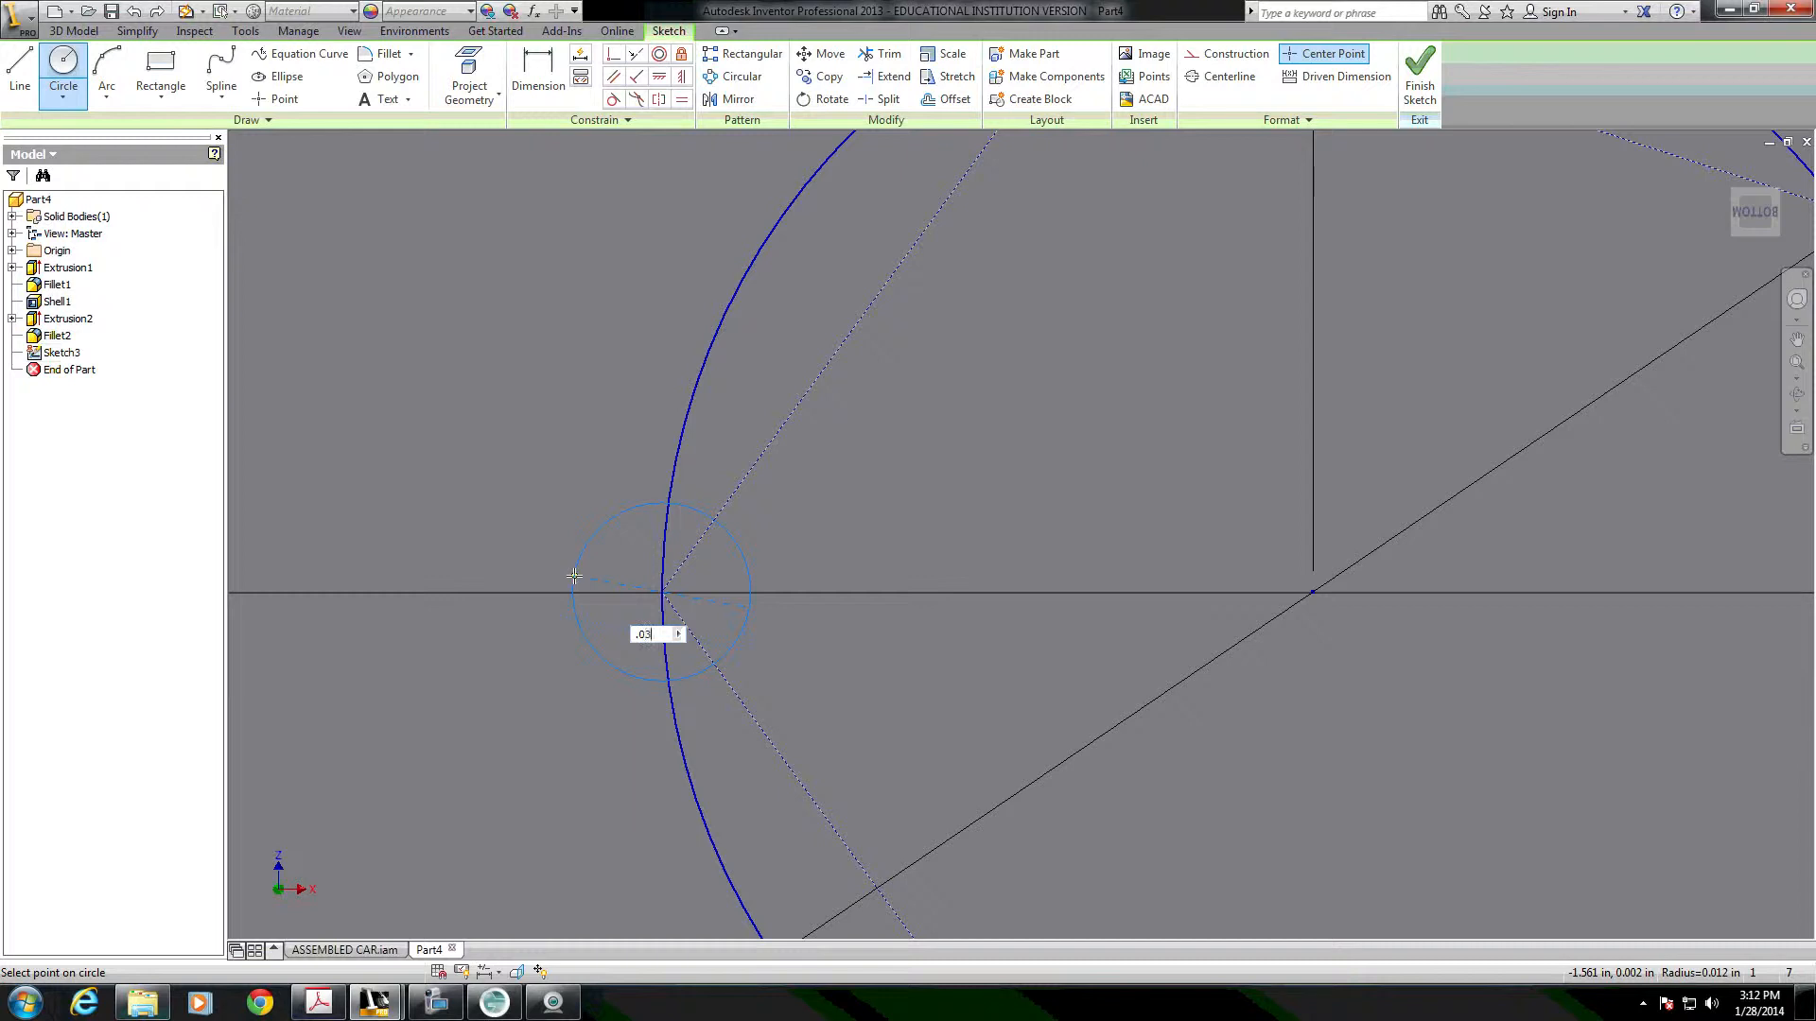
pyautogui.press('Return')
pyautogui.scroll(-5, 770, 568)
pyautogui.scroll(5, 844, 495)
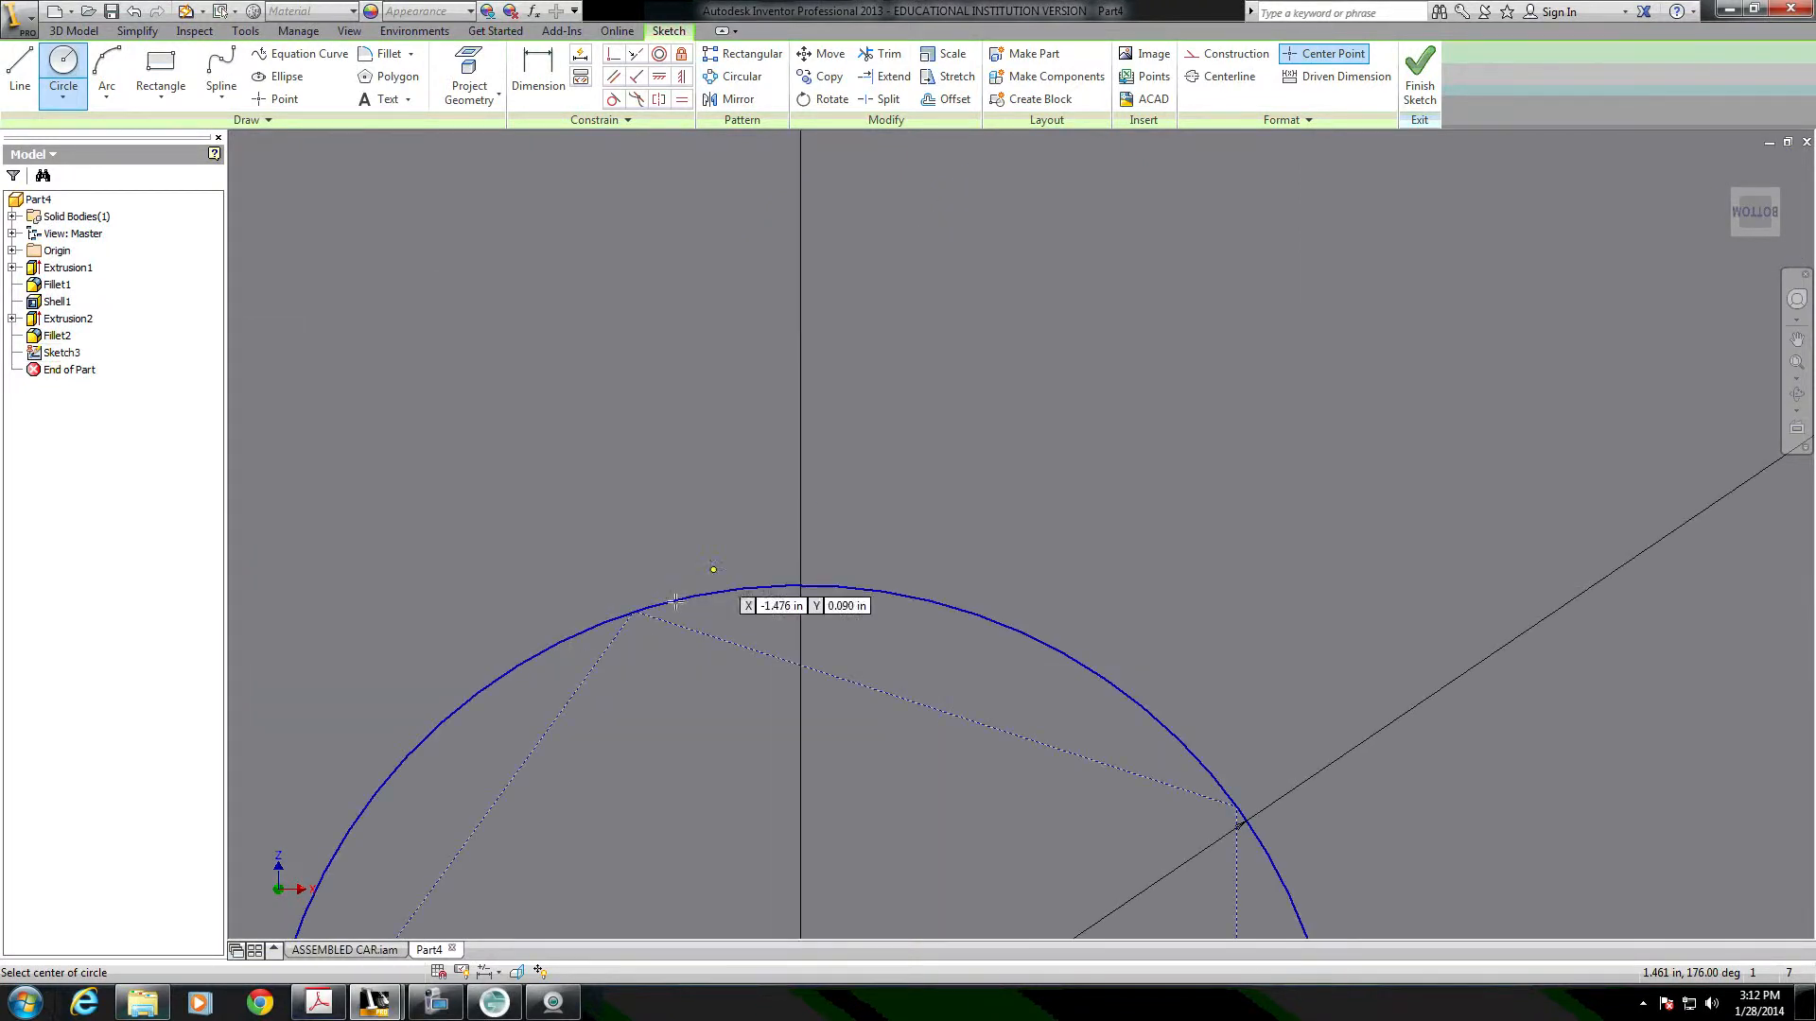
pyautogui.click(633, 610)
pyautogui.write('.0')
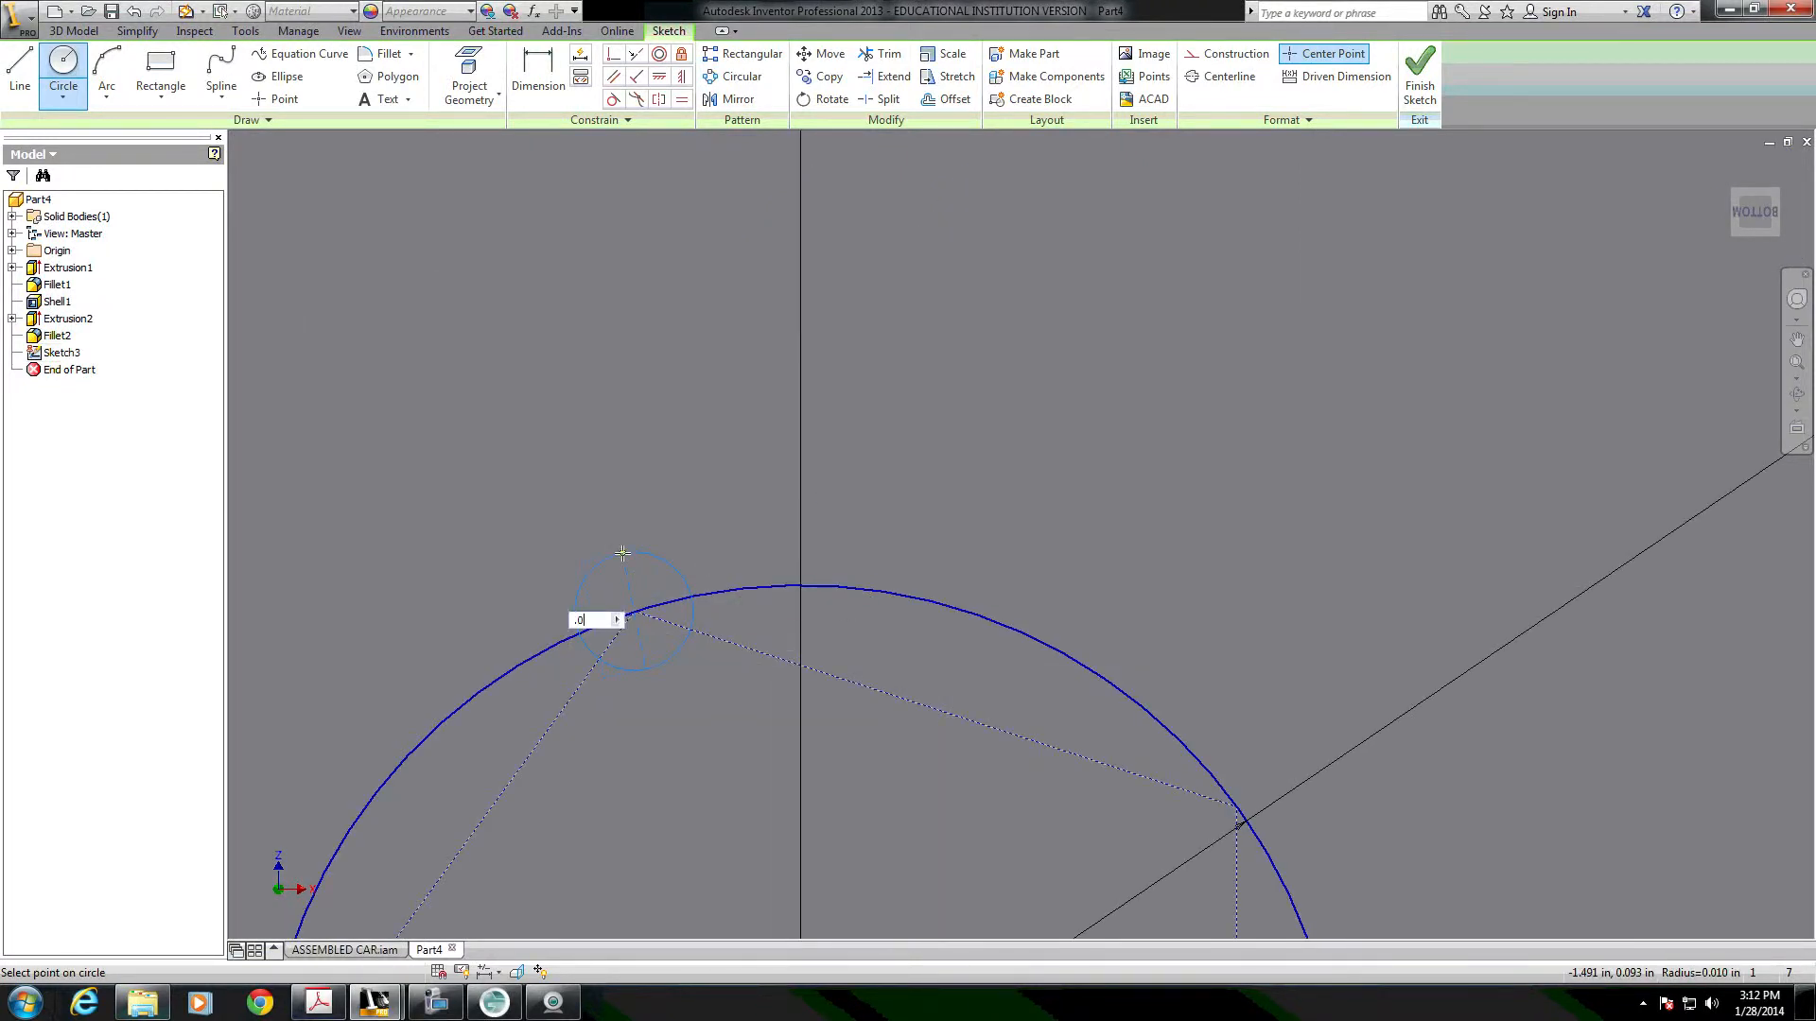
pyautogui.write('3')
pyautogui.press('Return')
pyautogui.scroll(3, 1069, 851)
pyautogui.click(1043, 356)
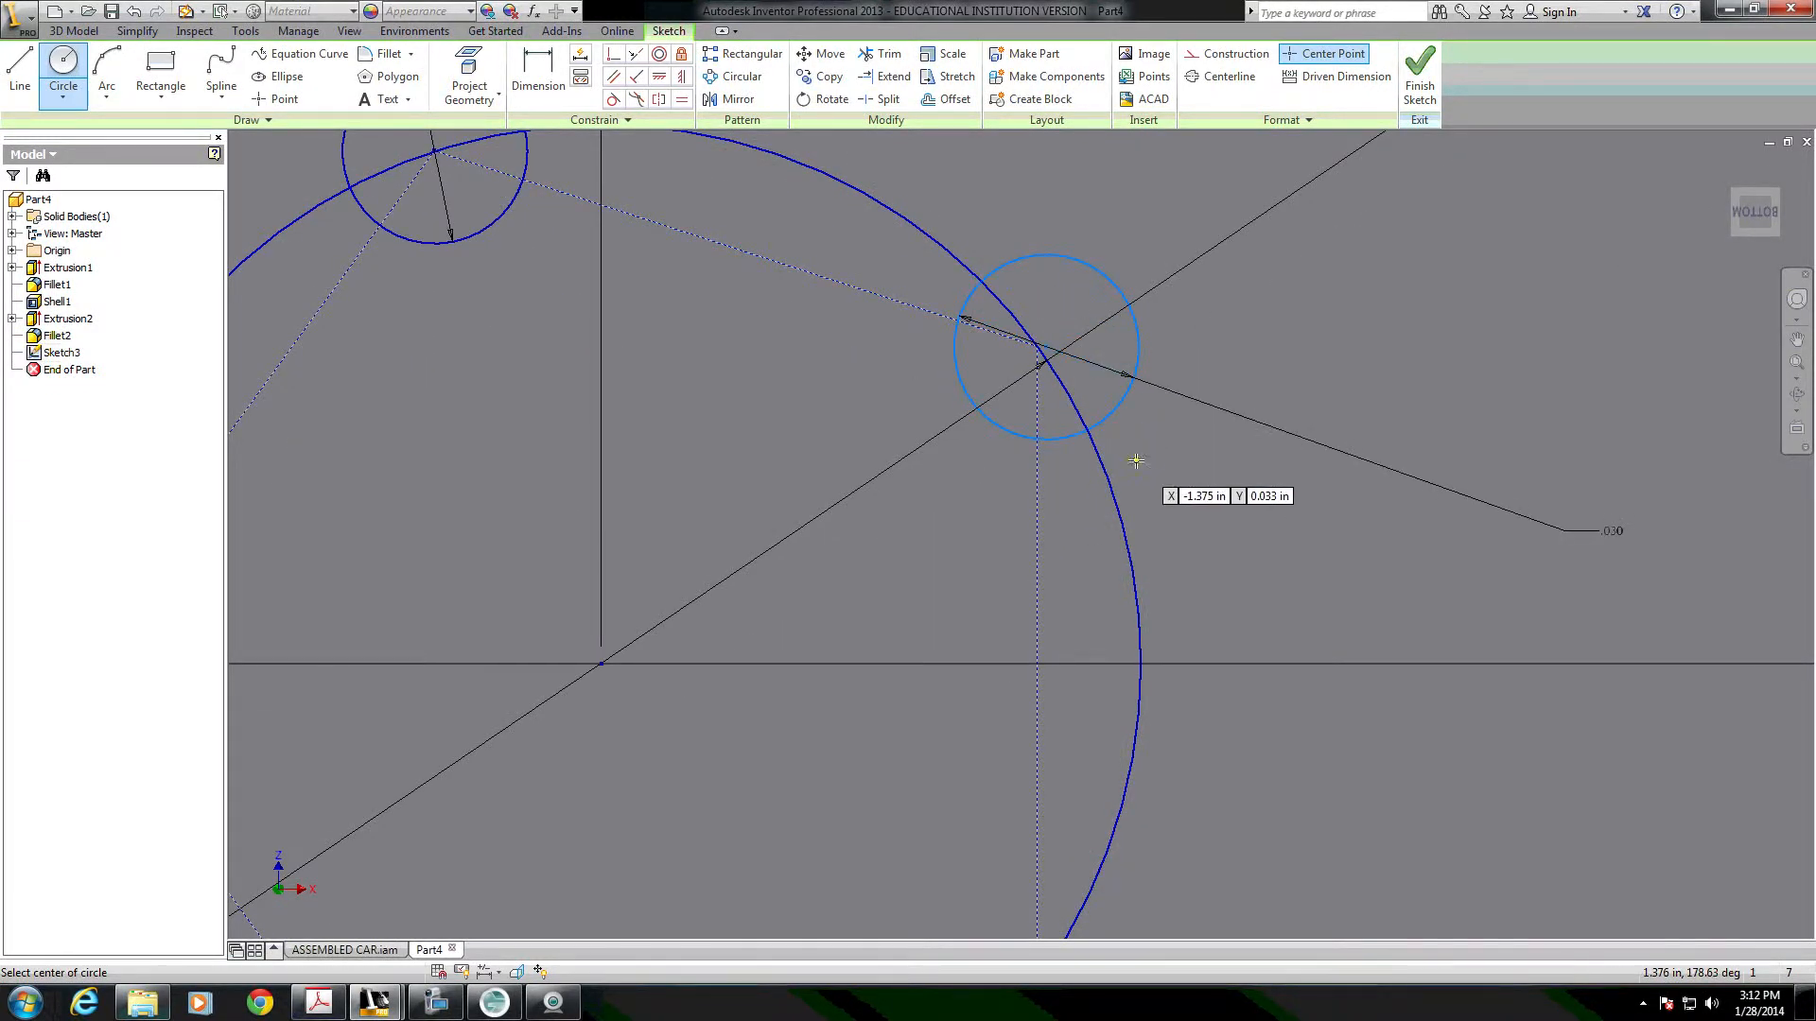
pyautogui.press('Escape')
# Draw 0.03 in diameter circles centered on the pentagon's two vertices farthest from the open end.
pyautogui.press('c')
pyautogui.click(1039, 348)
pyautogui.click(1125, 326)
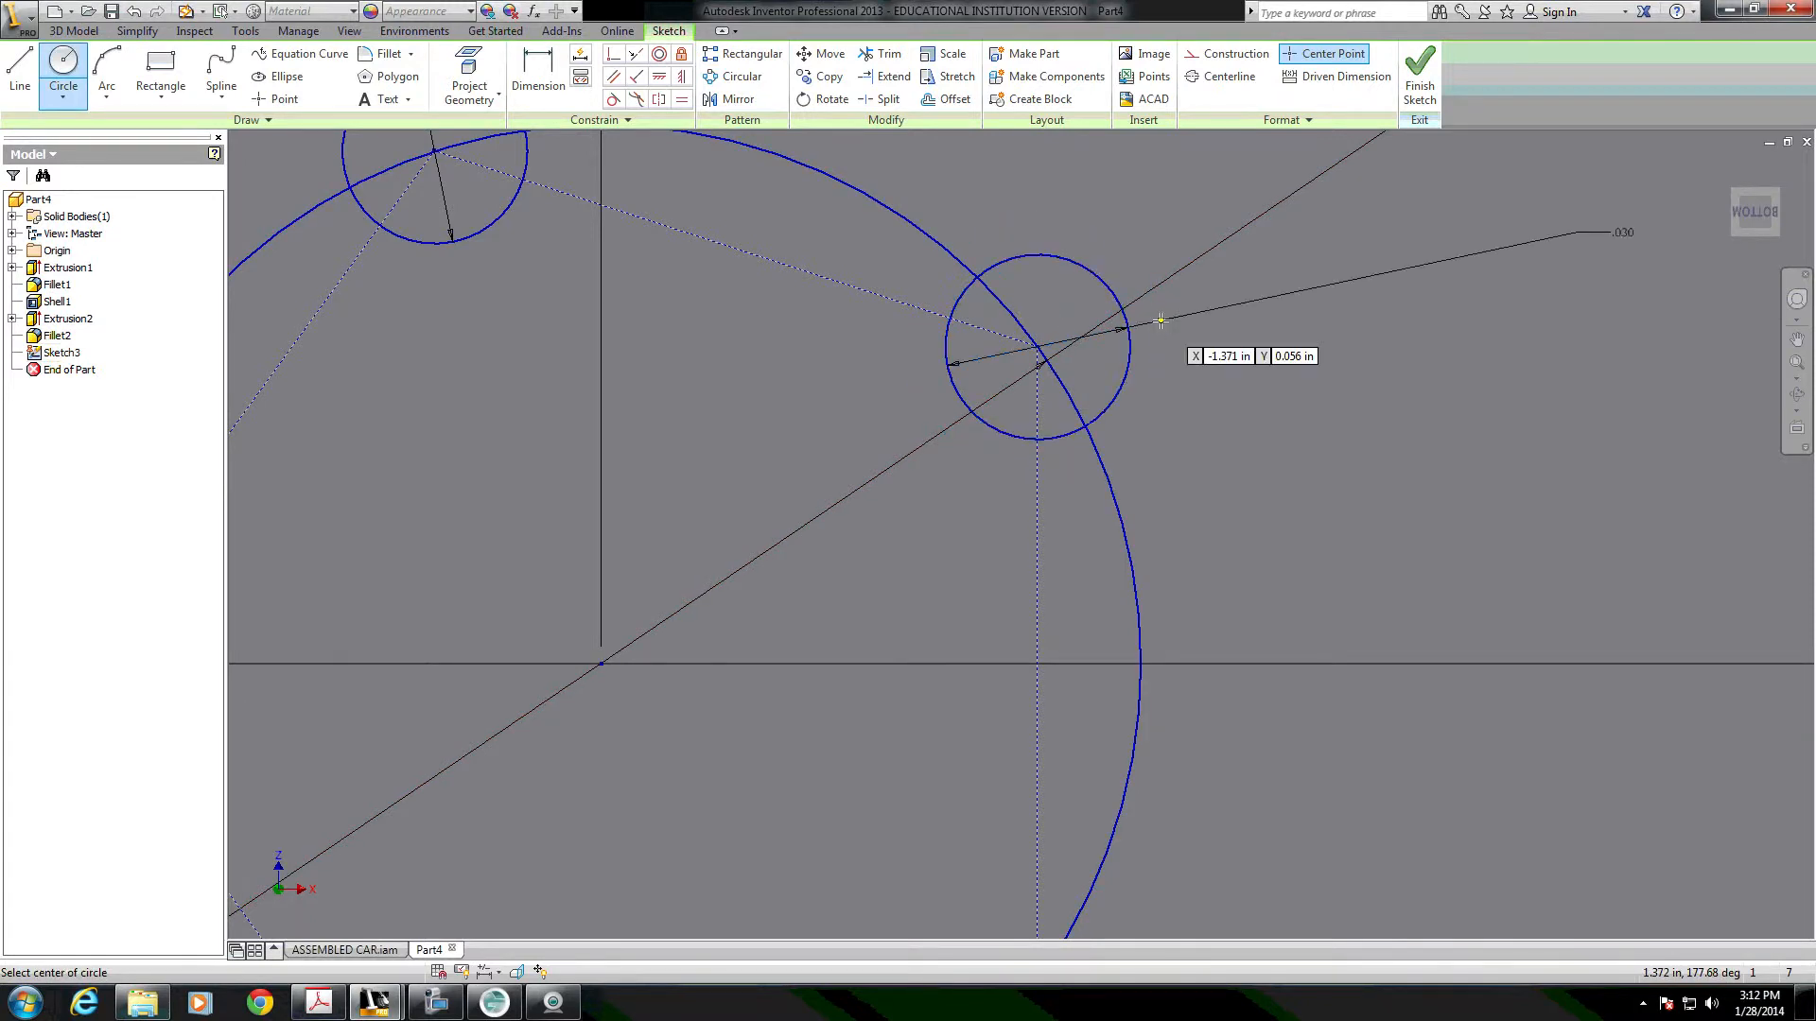
pyautogui.scroll(3, 1056, 783)
pyautogui.scroll(-3, 1056, 783)
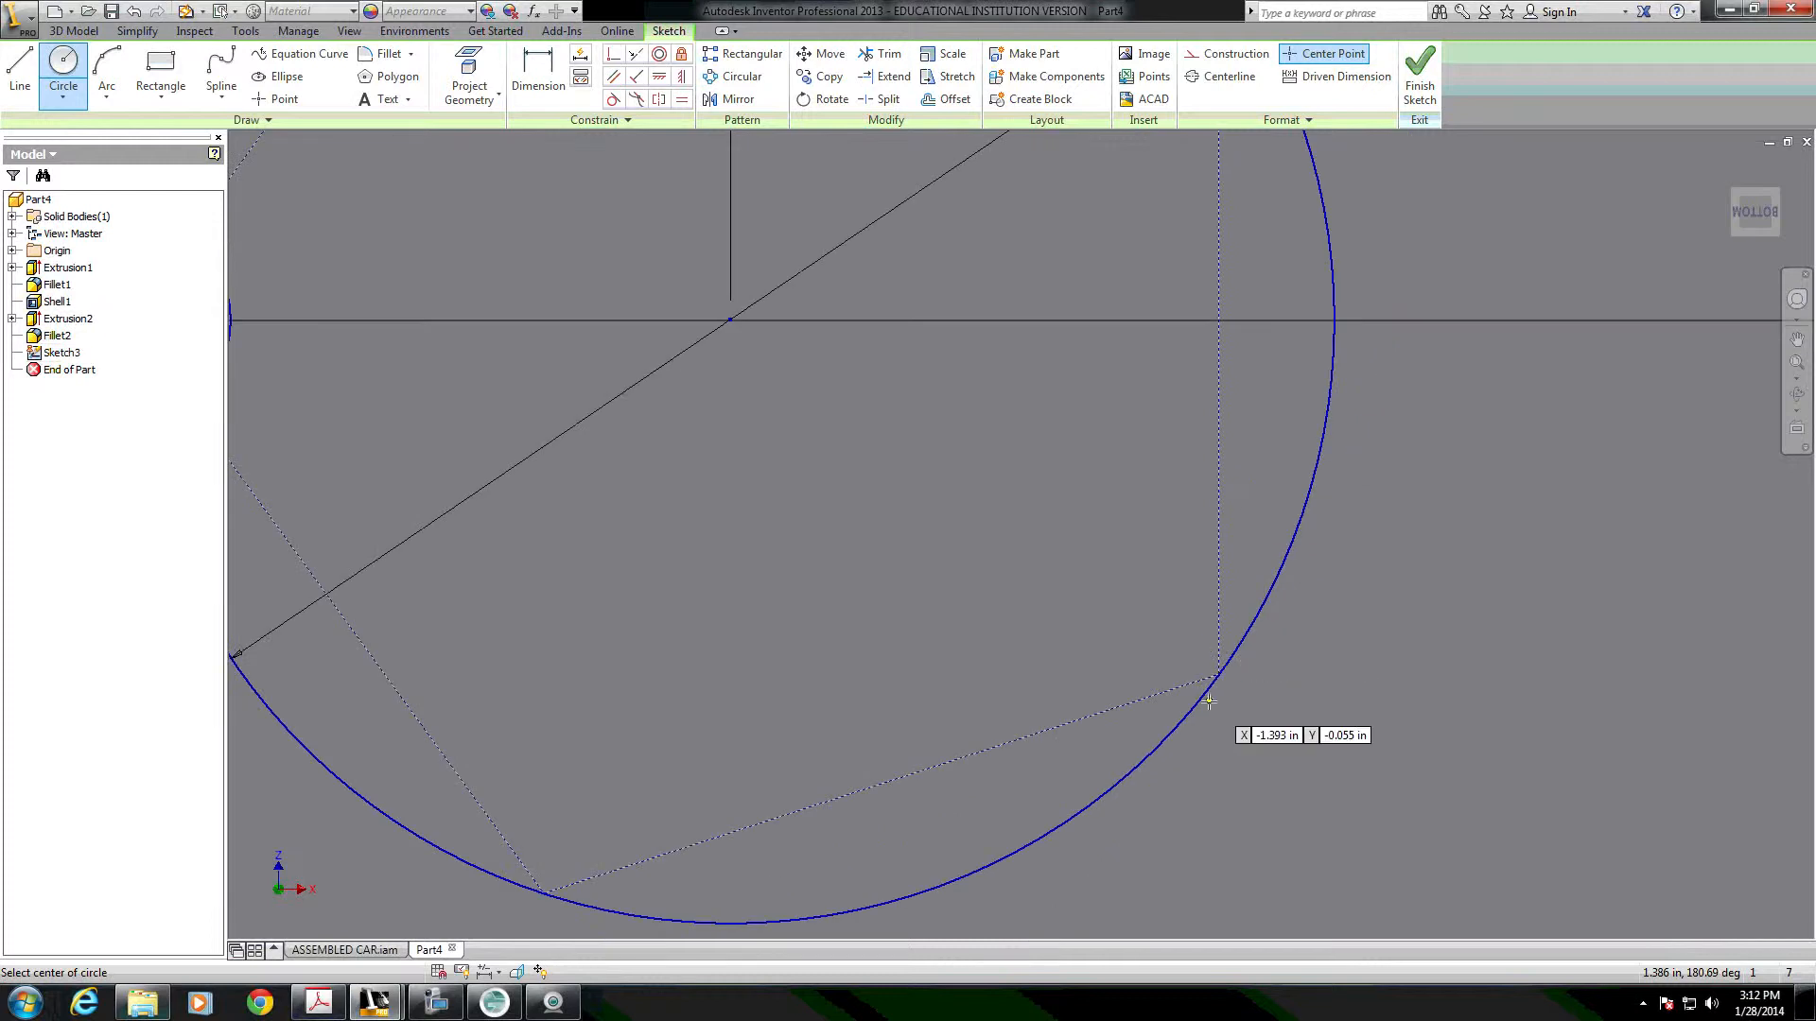
pyautogui.click(1218, 675)
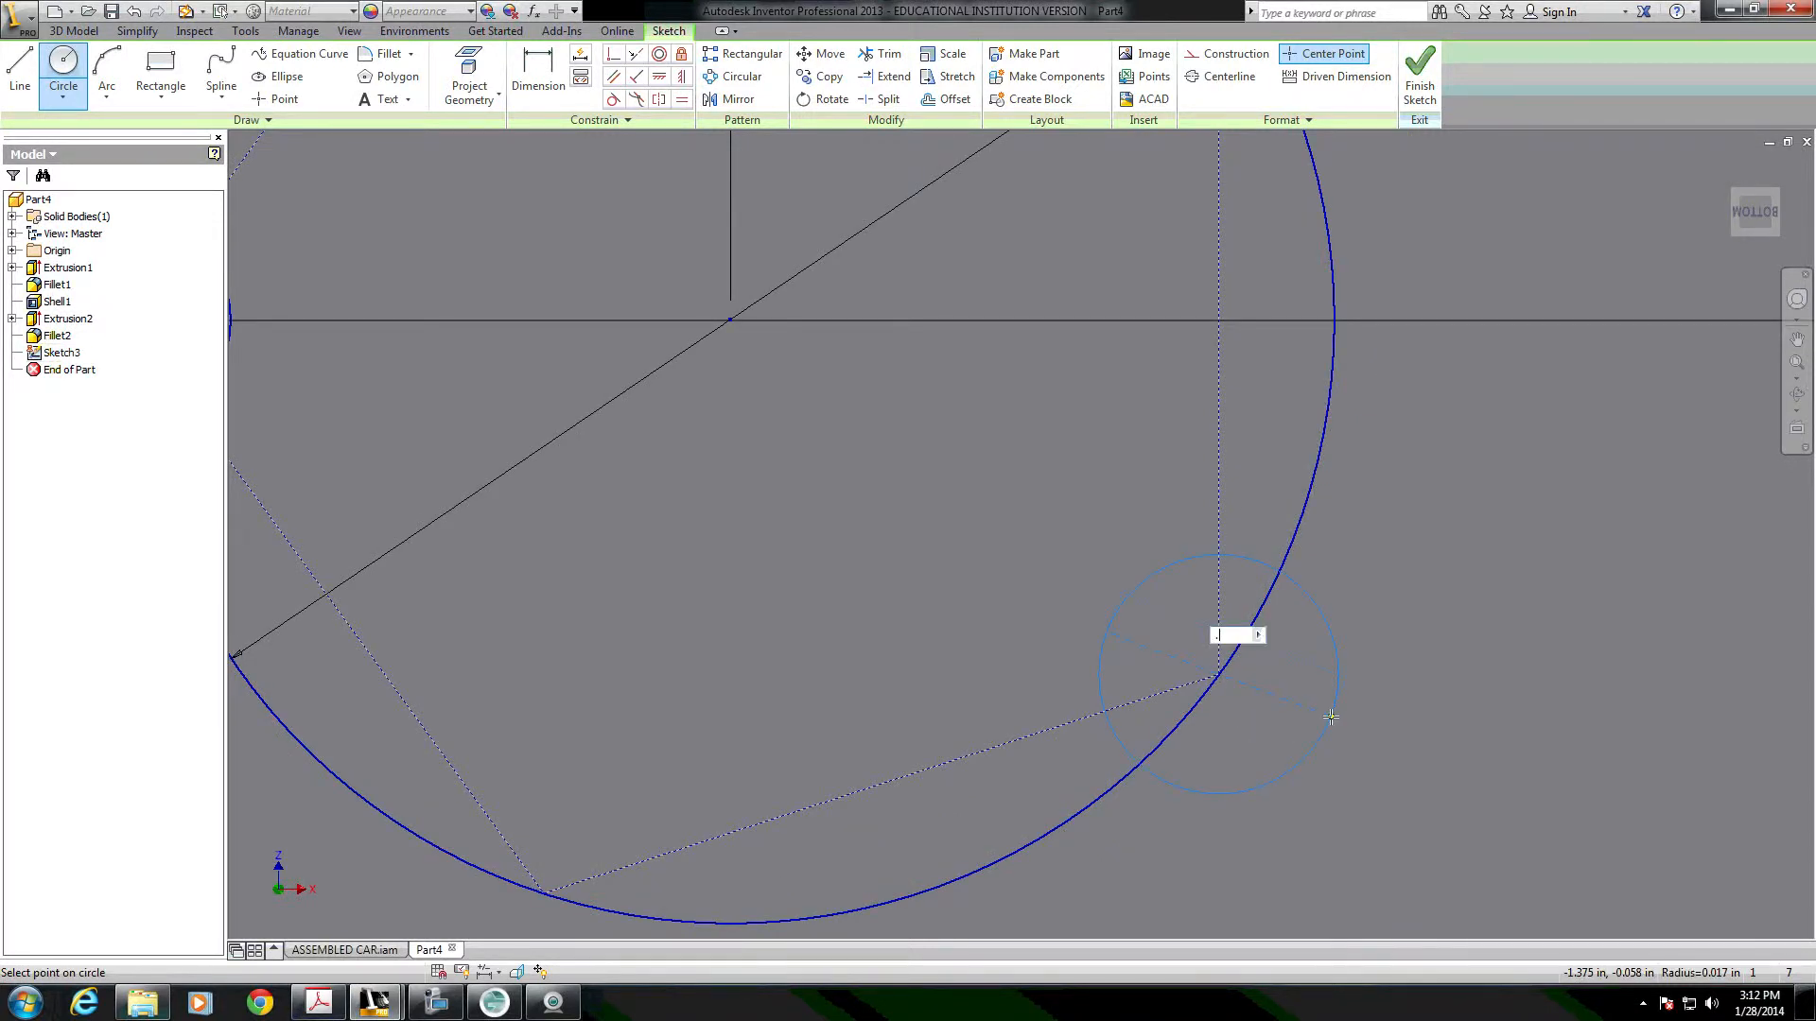
pyautogui.click(1322, 715)
# Draw a 0.03 in diameter circle centered on the pentagon's remaining lower vertex and finish the sketch.
pyautogui.click(545, 891)
pyautogui.write('.03')
pyautogui.press('Return')
pyautogui.scroll(-3, 659, 803)
pyautogui.moveTo(659, 803); pyautogui.dragTo(897, 819, button='middle')
pyautogui.scroll(-3, 840, 794)
pyautogui.moveTo(802, 774)
pyautogui.mouseDown(button='middle')
pyautogui.moveTo(895, 728)
pyautogui.moveTo(946, 626)
pyautogui.mouseUp(button='middle')
pyautogui.scroll(-3, 895, 726)
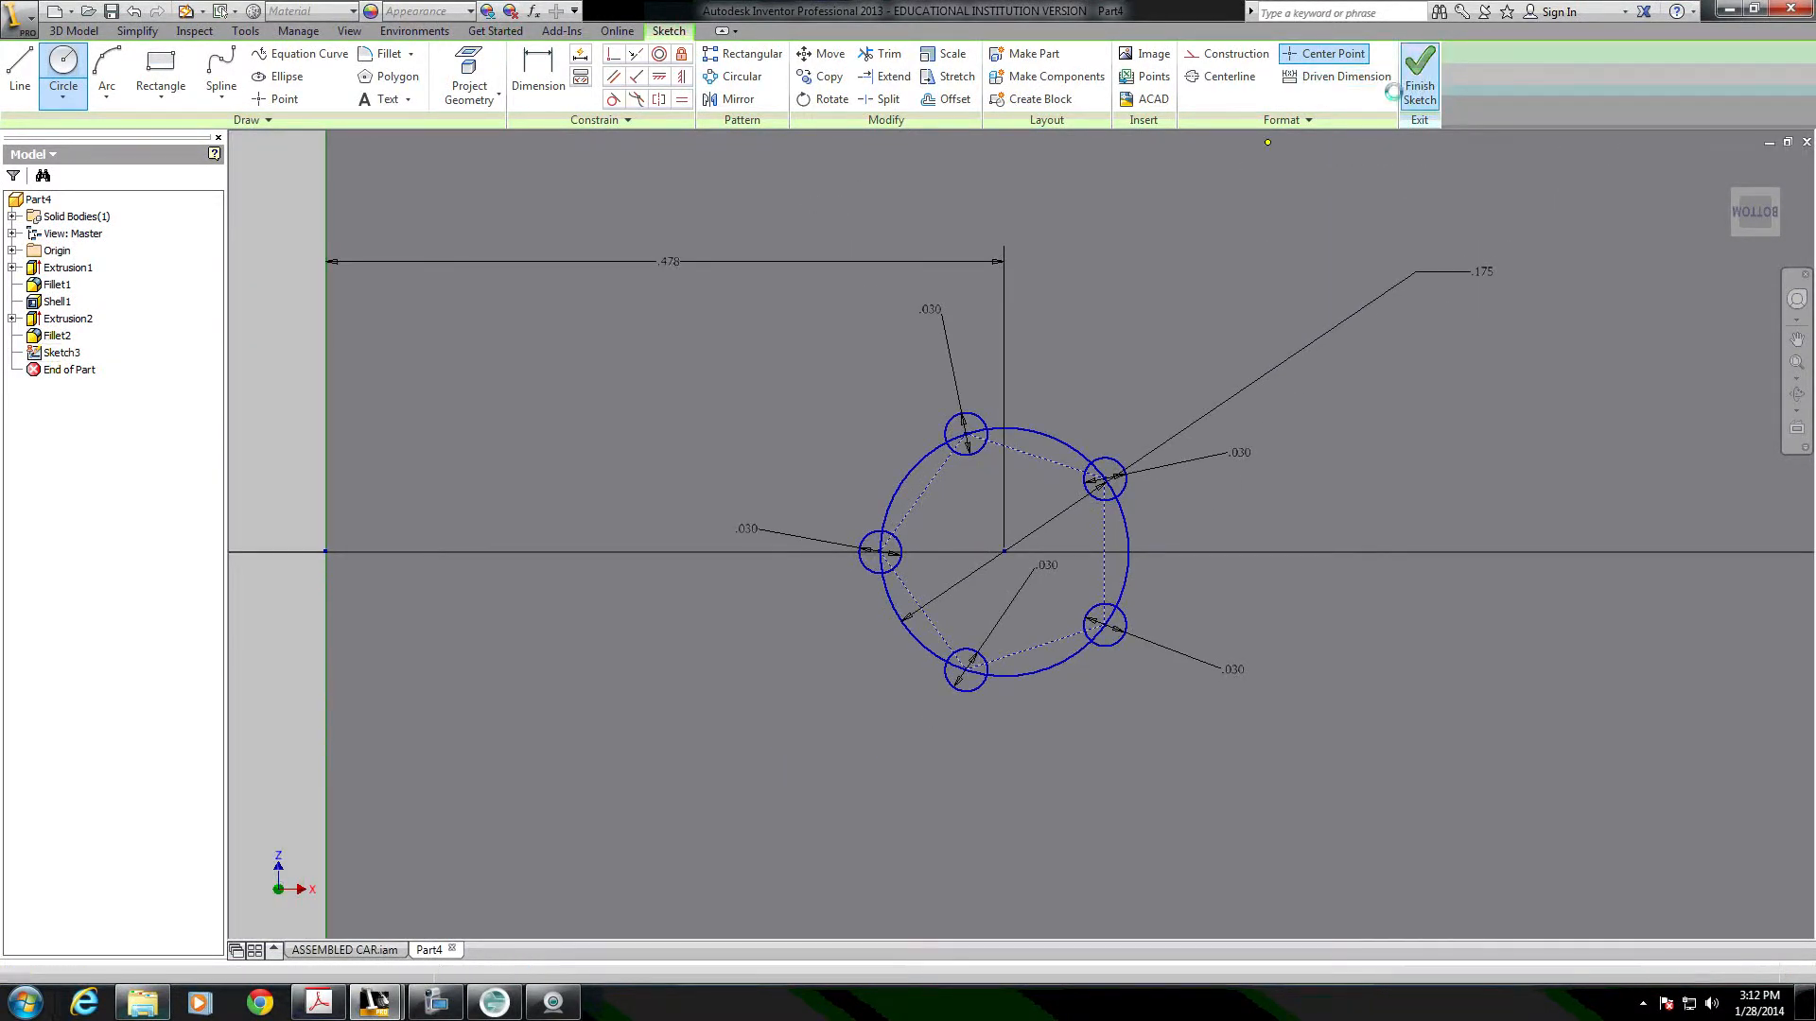
pyautogui.click(1419, 76)
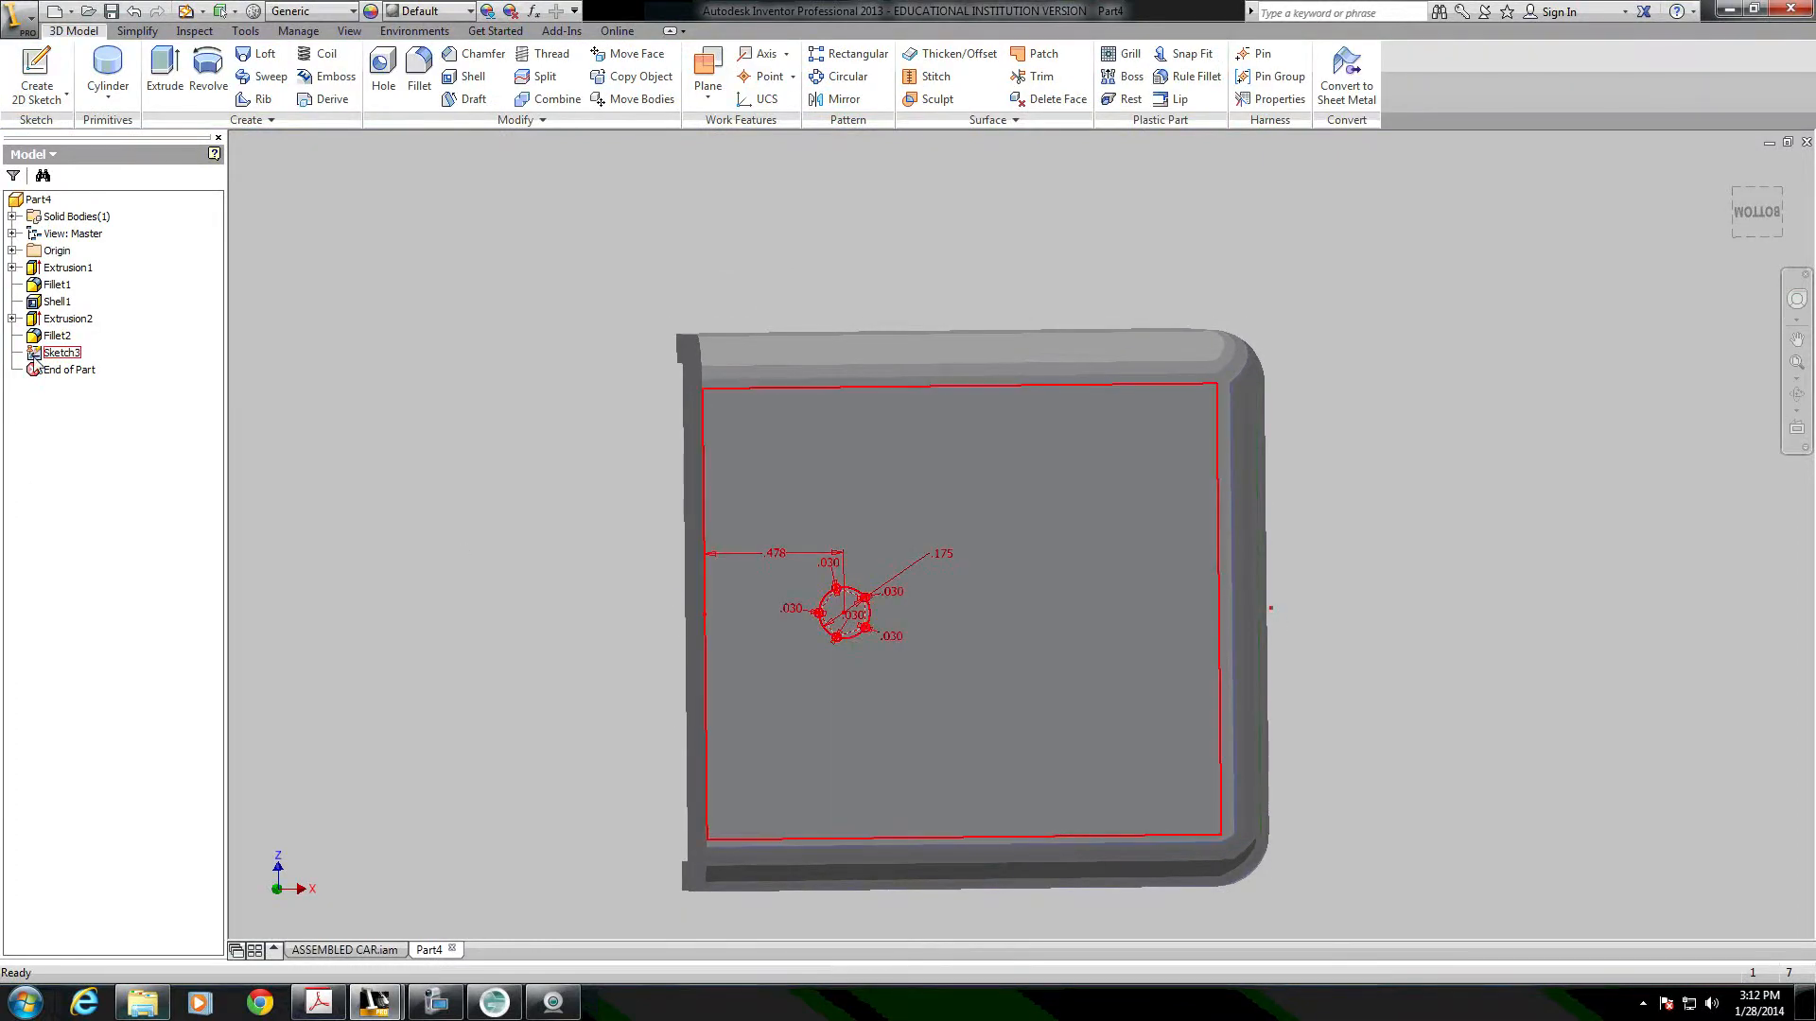
# Reopen the bottom-face sketch to review its circles and dimensions, and exit it.
pyautogui.doubleClick(35, 355)
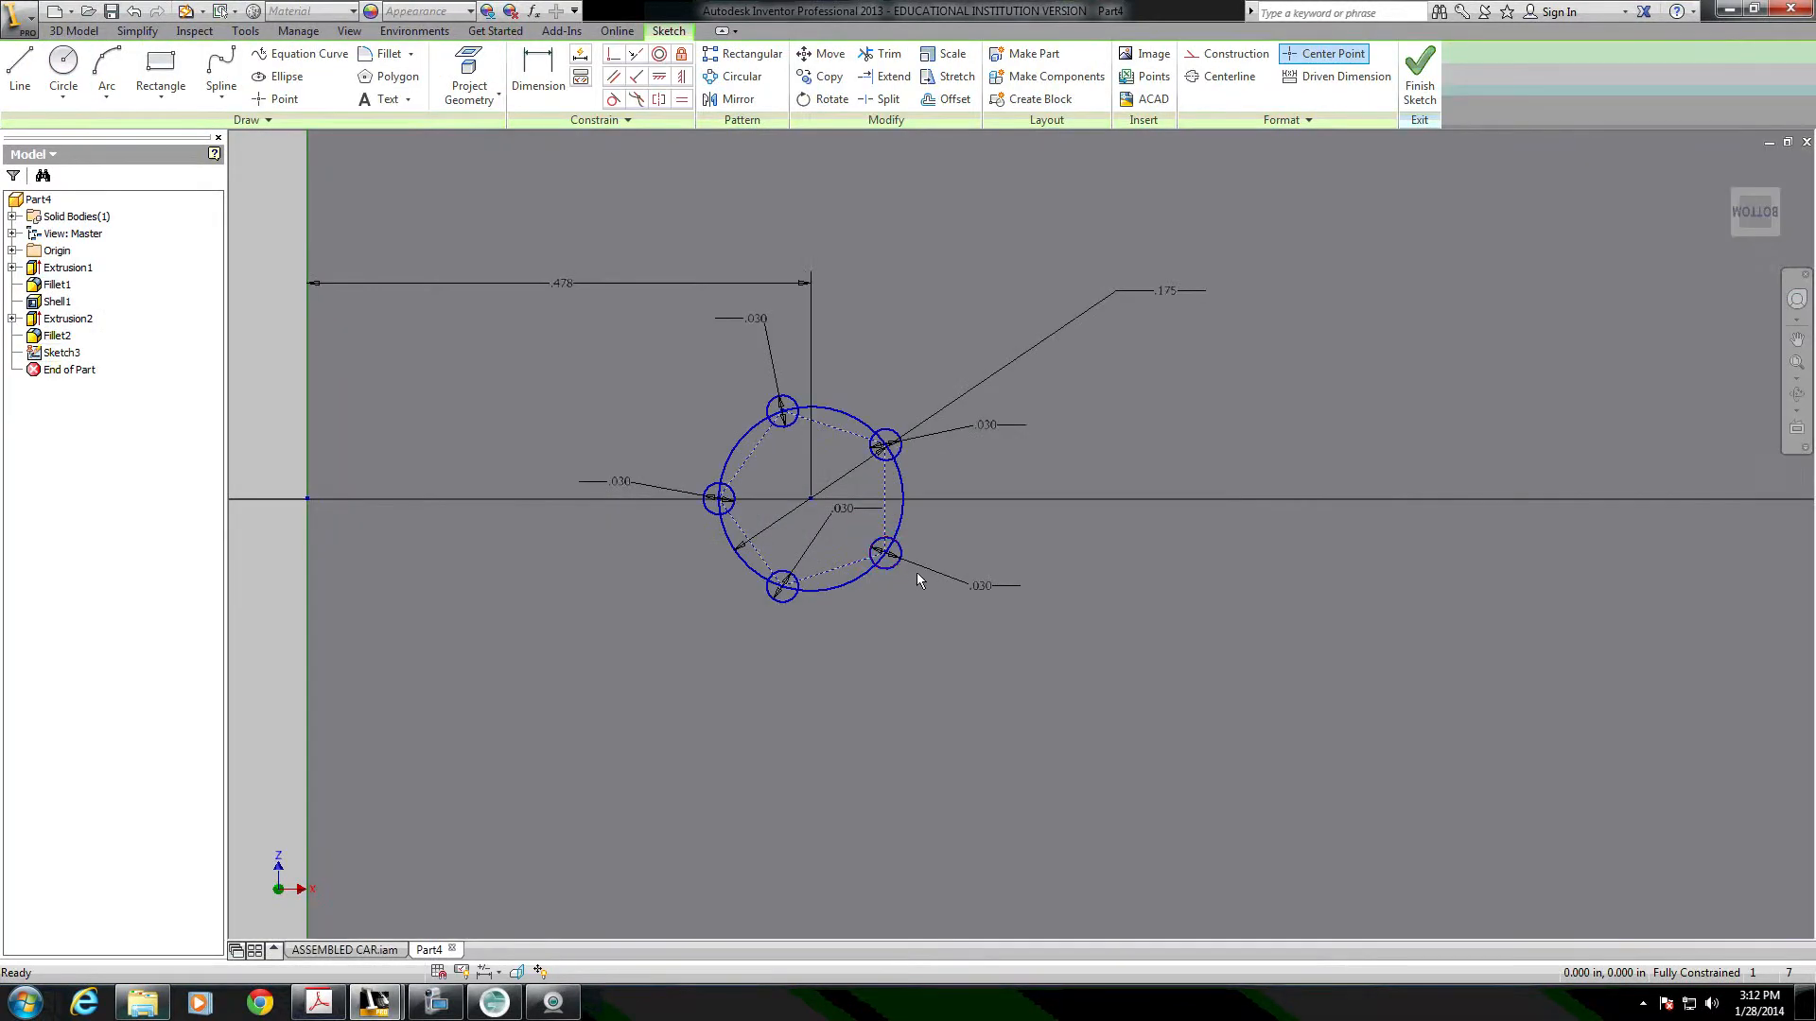
pyautogui.scroll(-2, 813, 583)
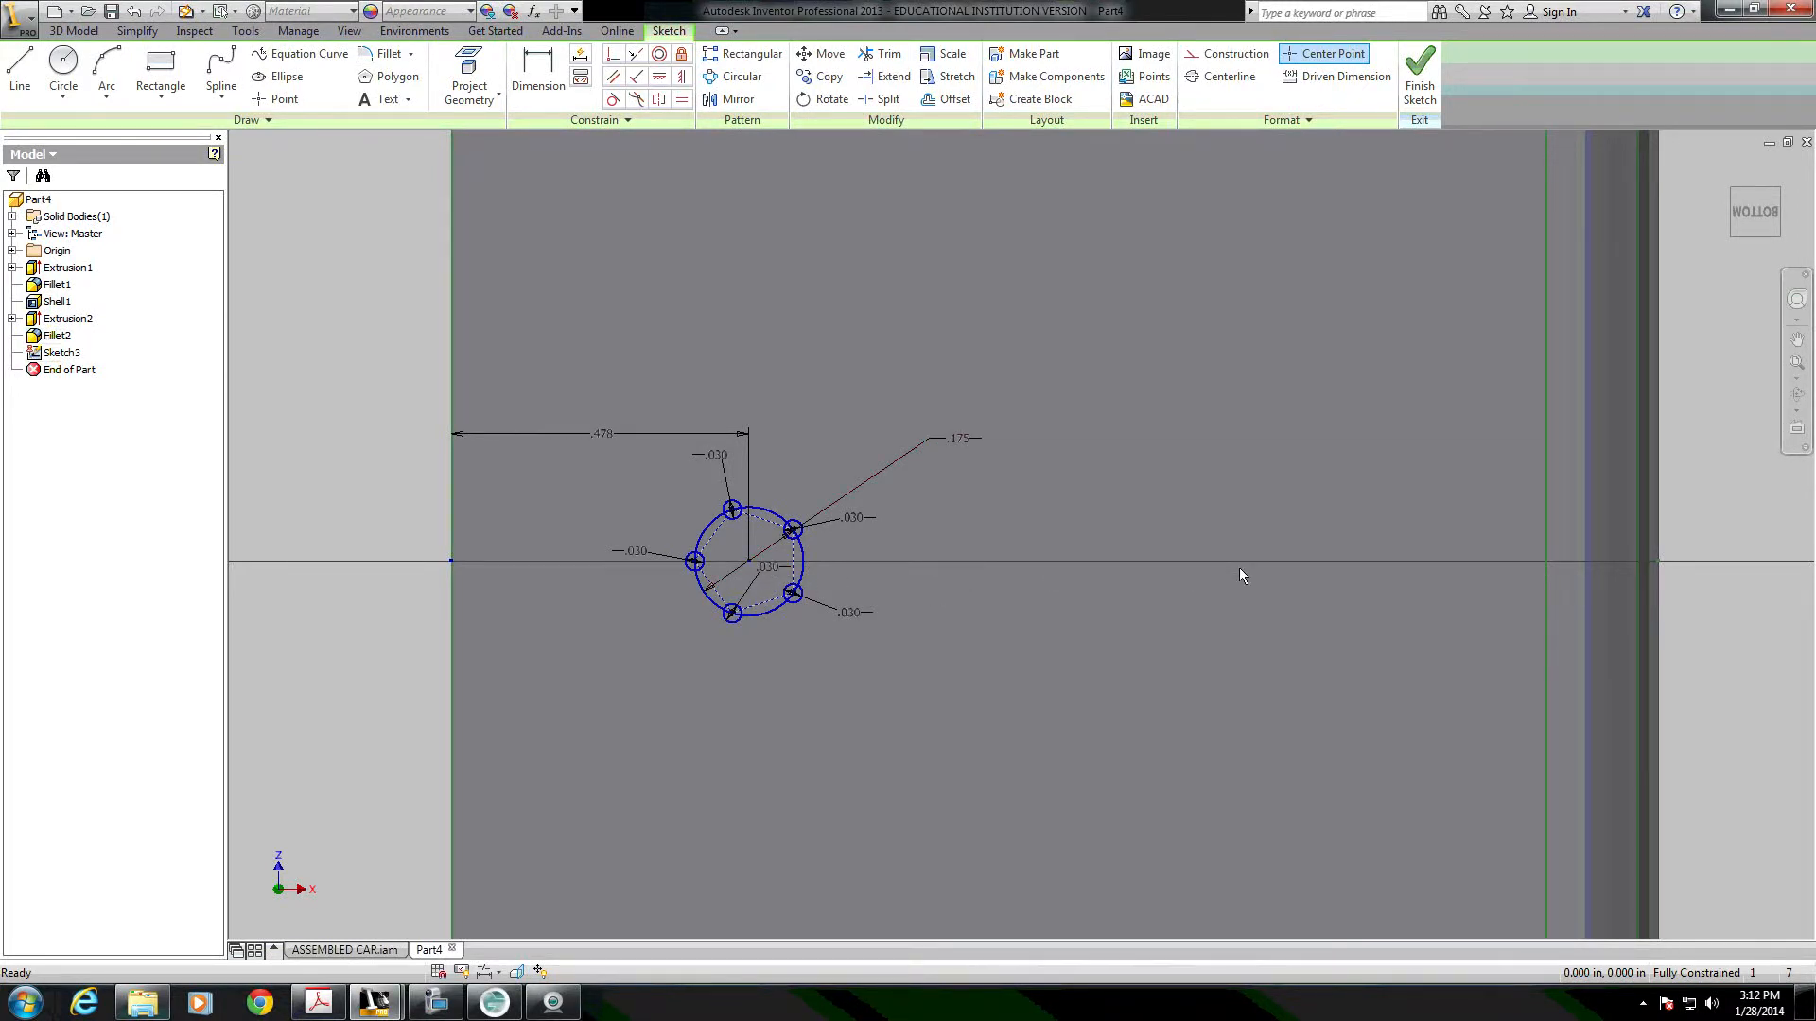
pyautogui.click(1419, 74)
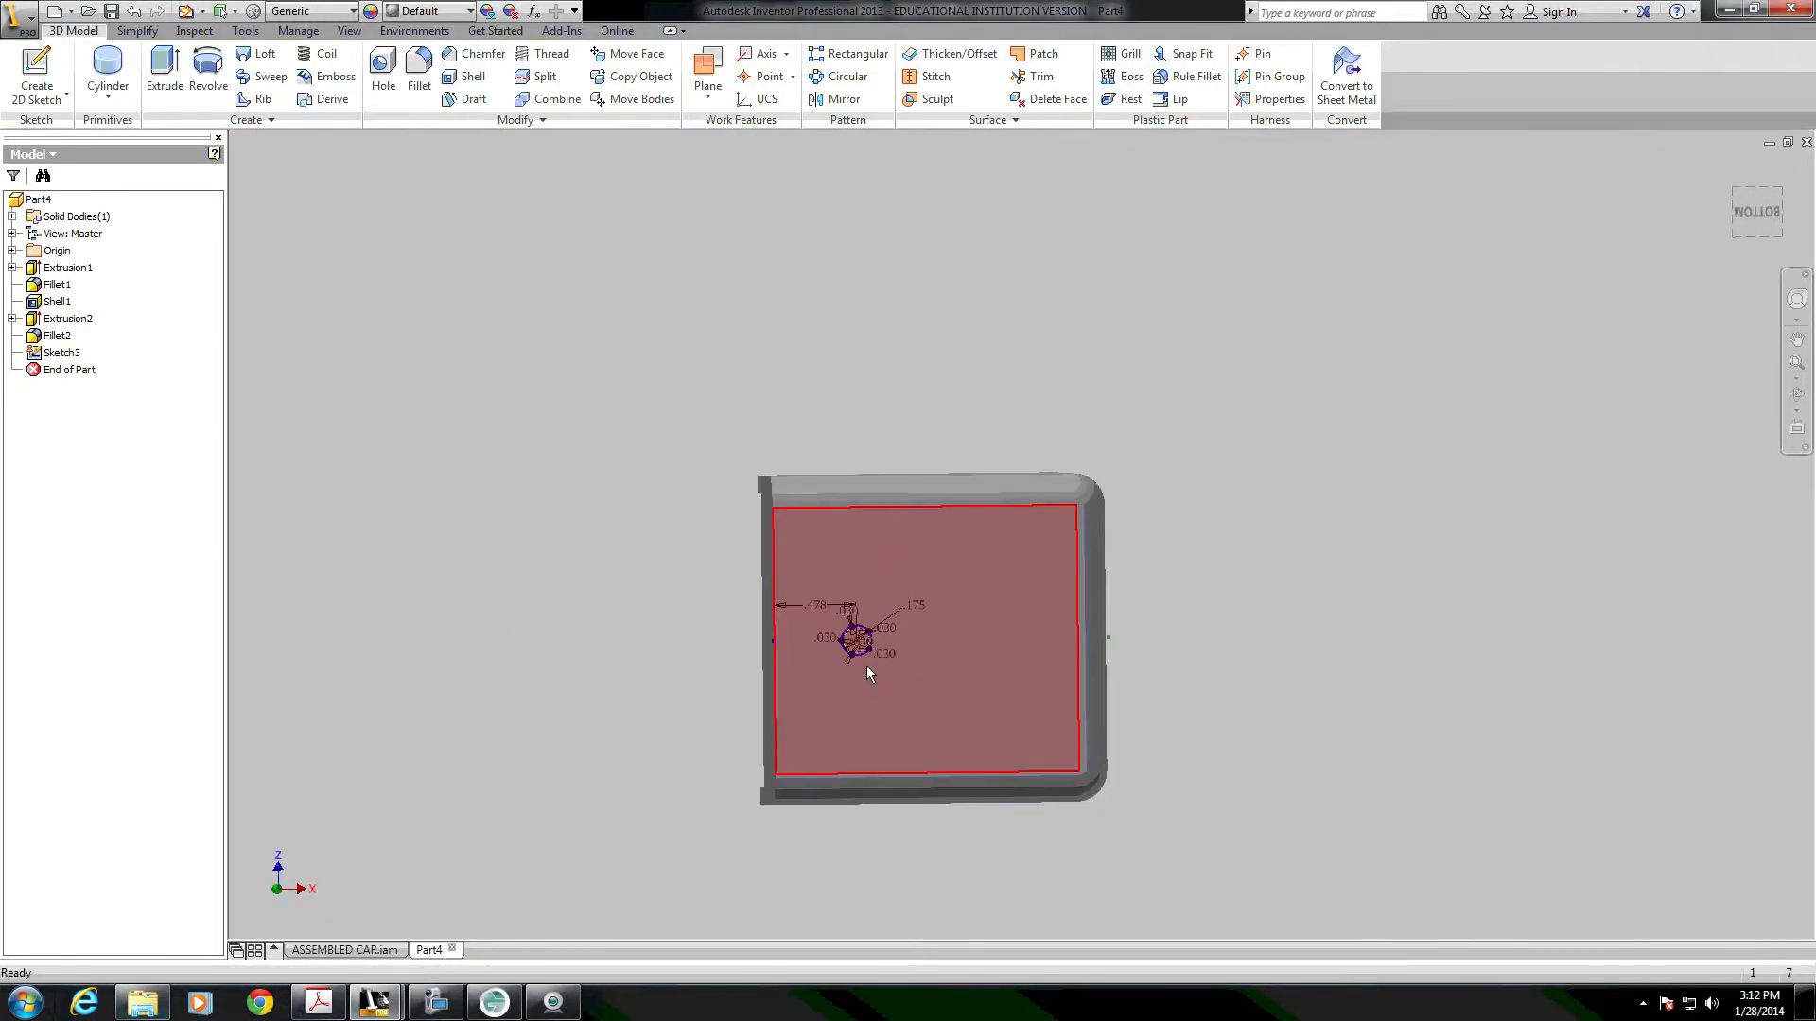
# Extrude the 0.175 in circle 0.275 in outward from the bottom face.
pyautogui.scroll(5, 866, 665)
pyautogui.scroll(-3, 949, 655)
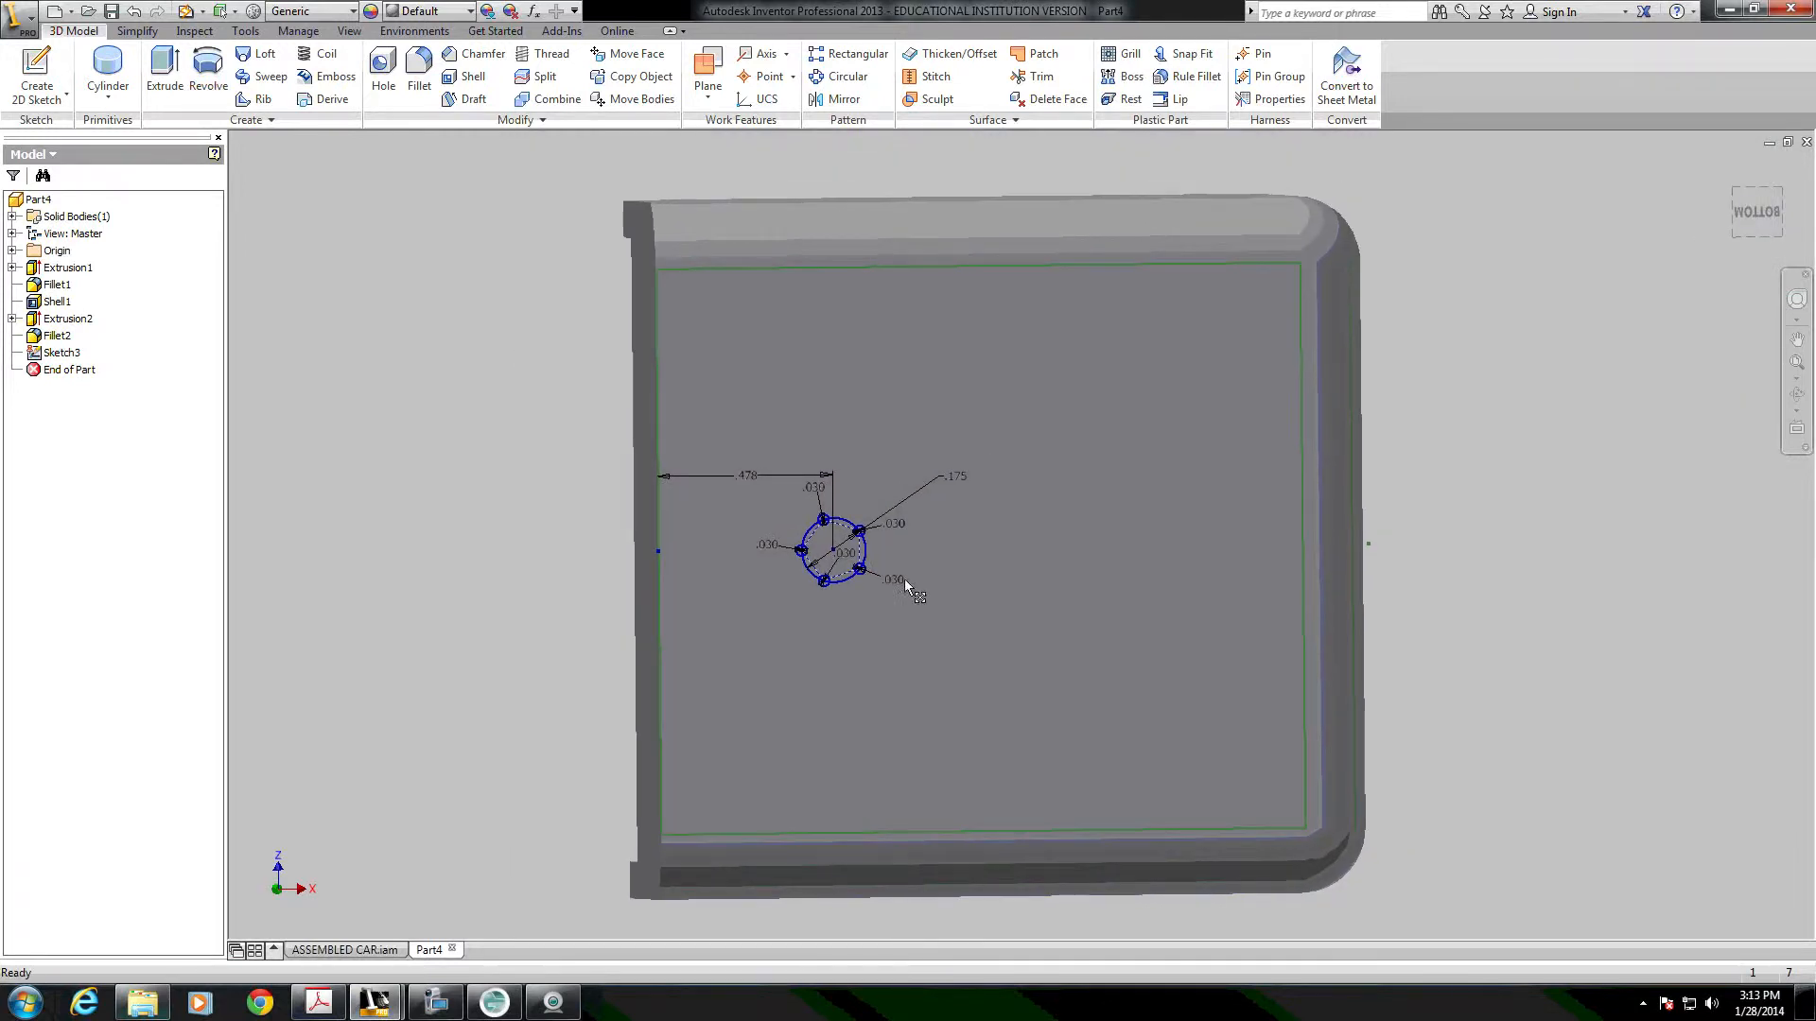
pyautogui.click(157, 77)
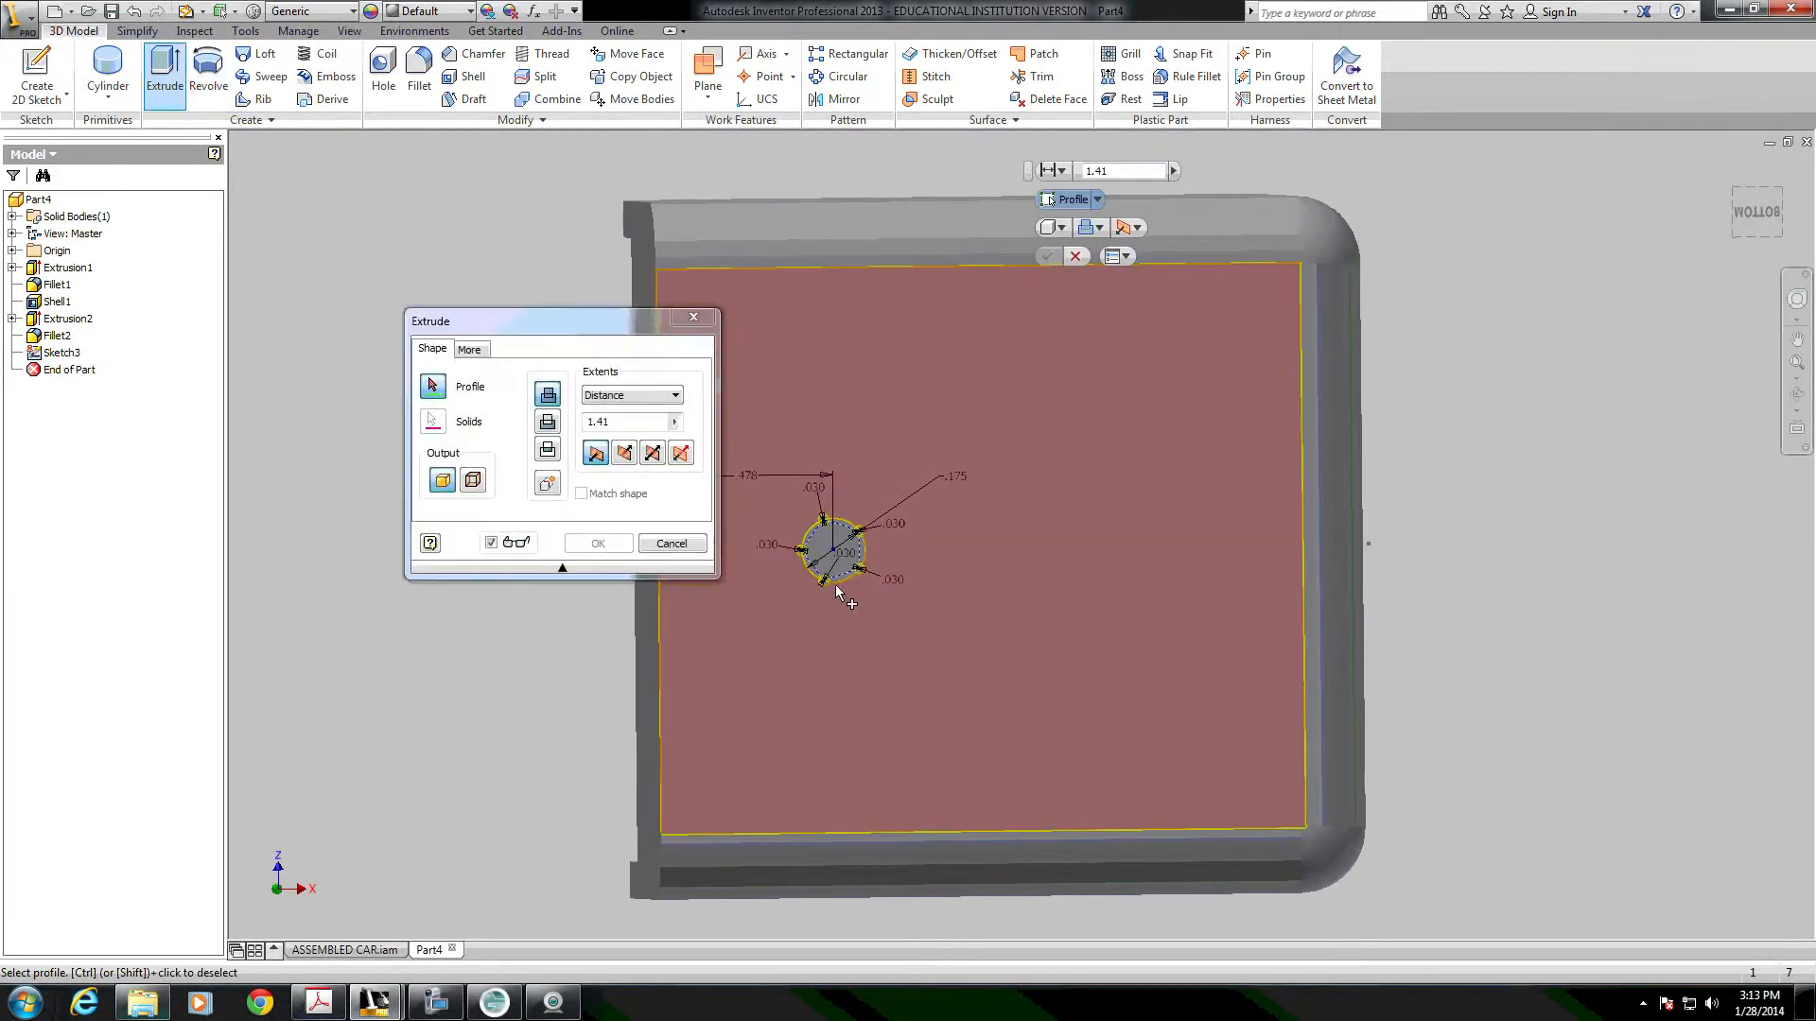
pyautogui.click(836, 558)
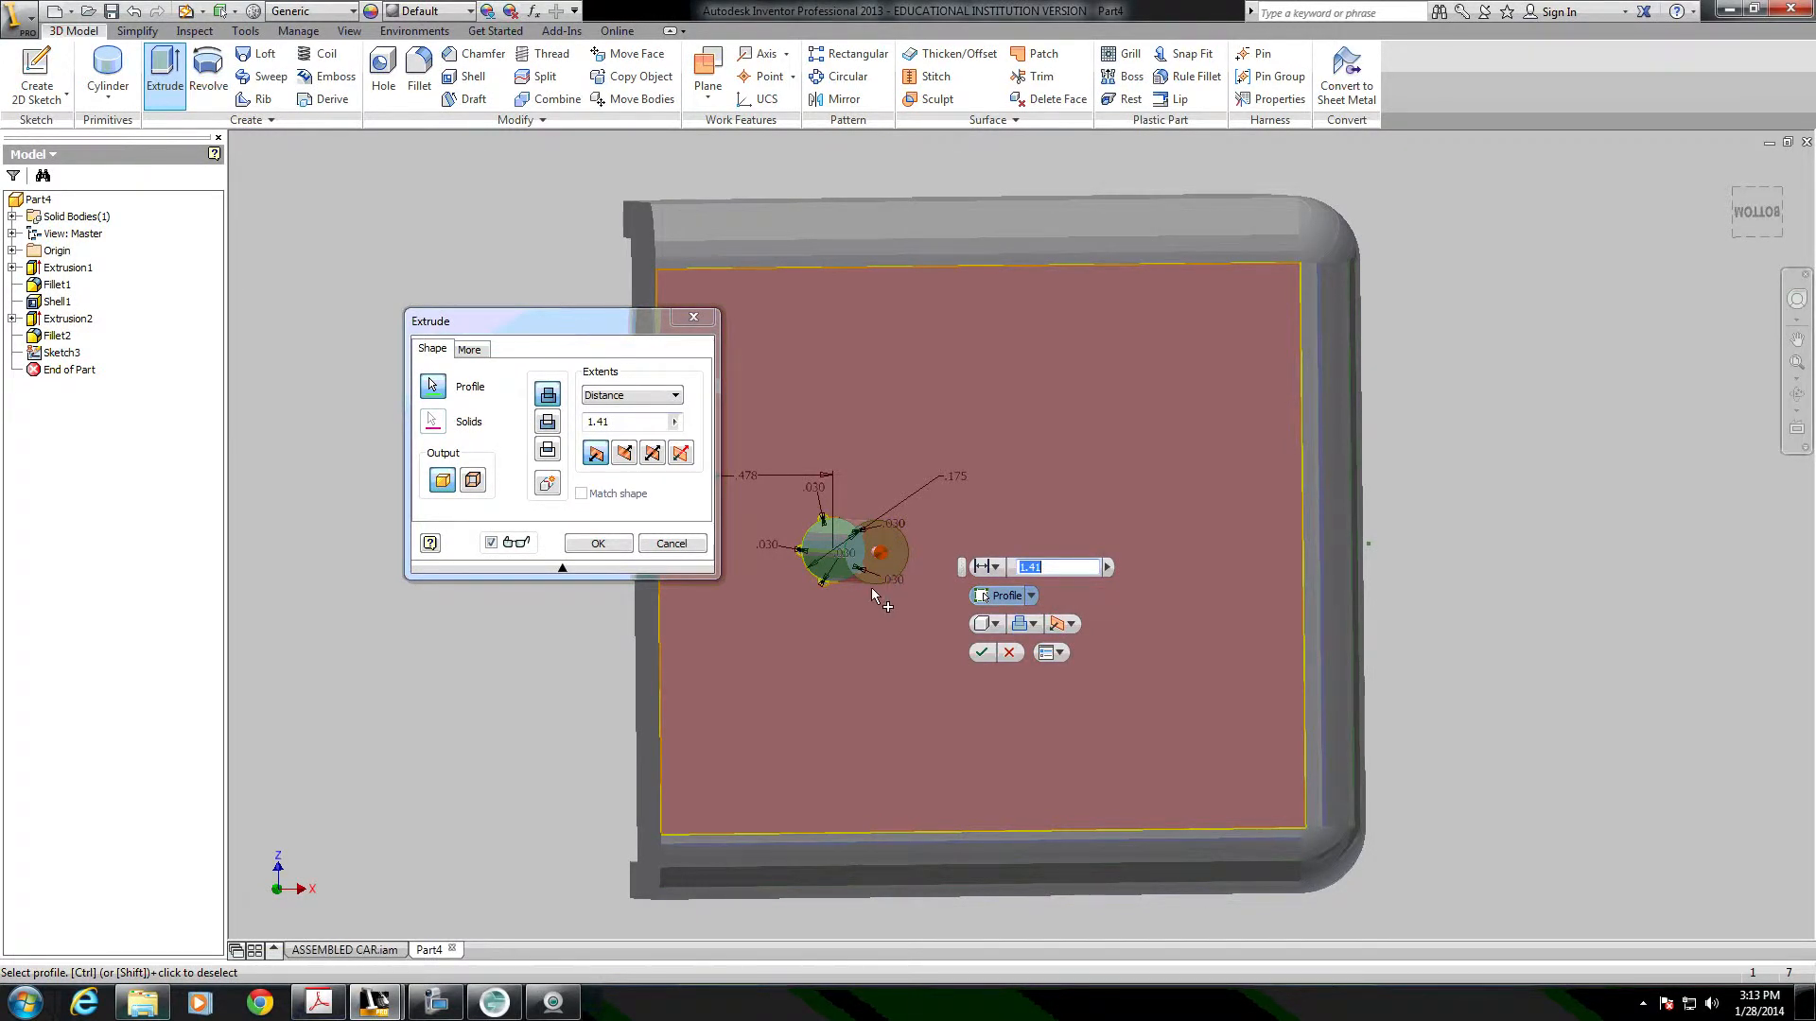
pyautogui.write('.275')
pyautogui.press('Return')
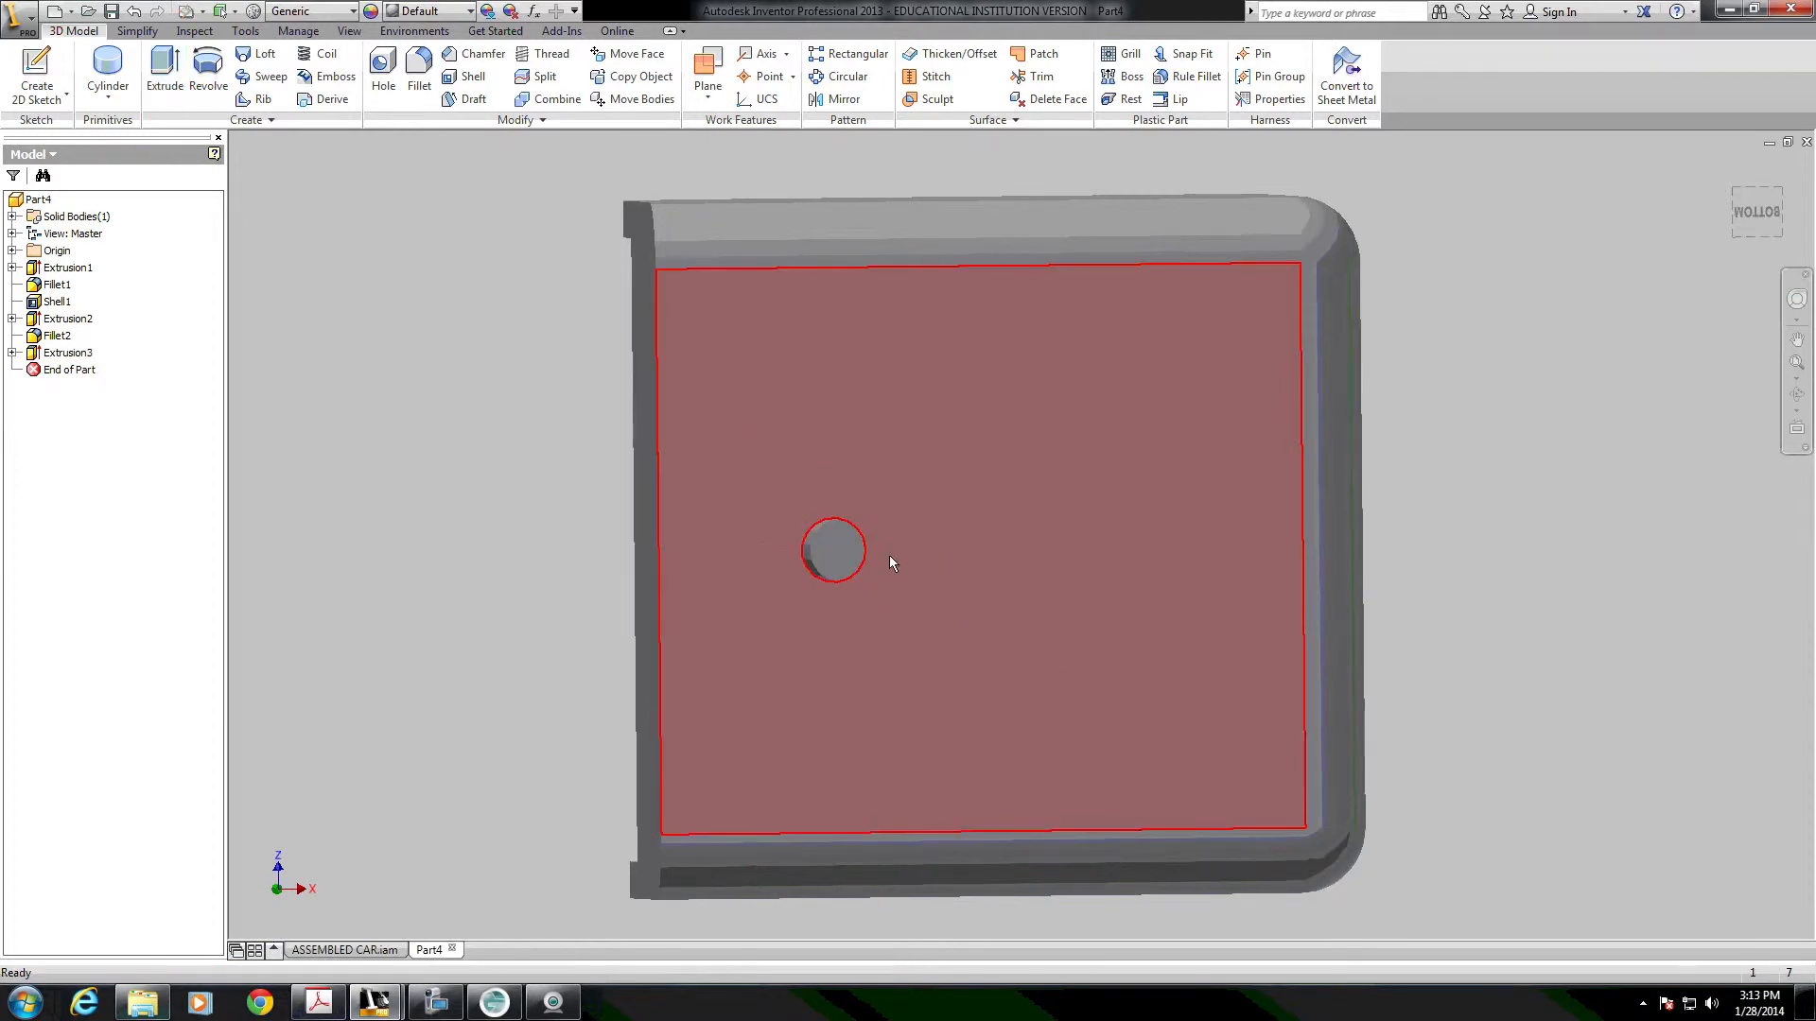
# Try to chamfer the outer end edge of the cylindrical peg by 0.125 in.
pyautogui.scroll(5, 827, 588)
pyautogui.keyDown('shift'); pyautogui.moveTo(823, 564); pyautogui.dragTo(900, 419, button='middle'); pyautogui.keyUp('shift')
pyautogui.click(470, 54)
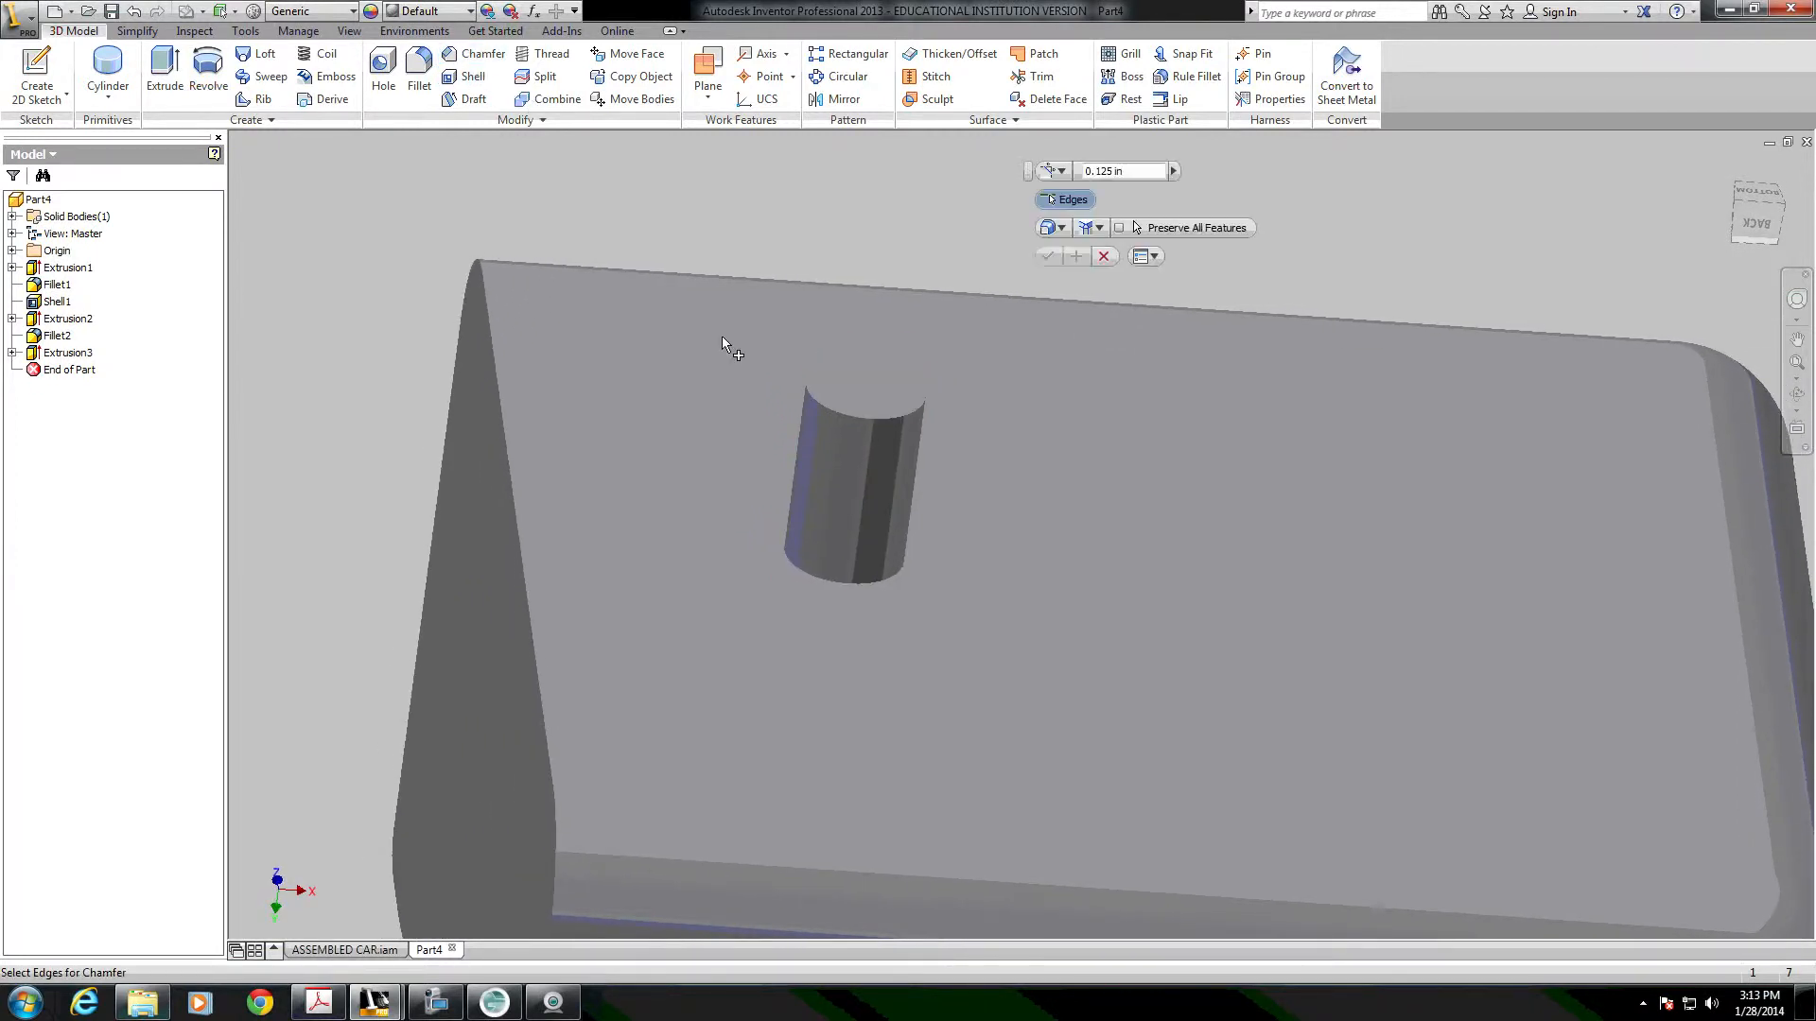
pyautogui.click(830, 406)
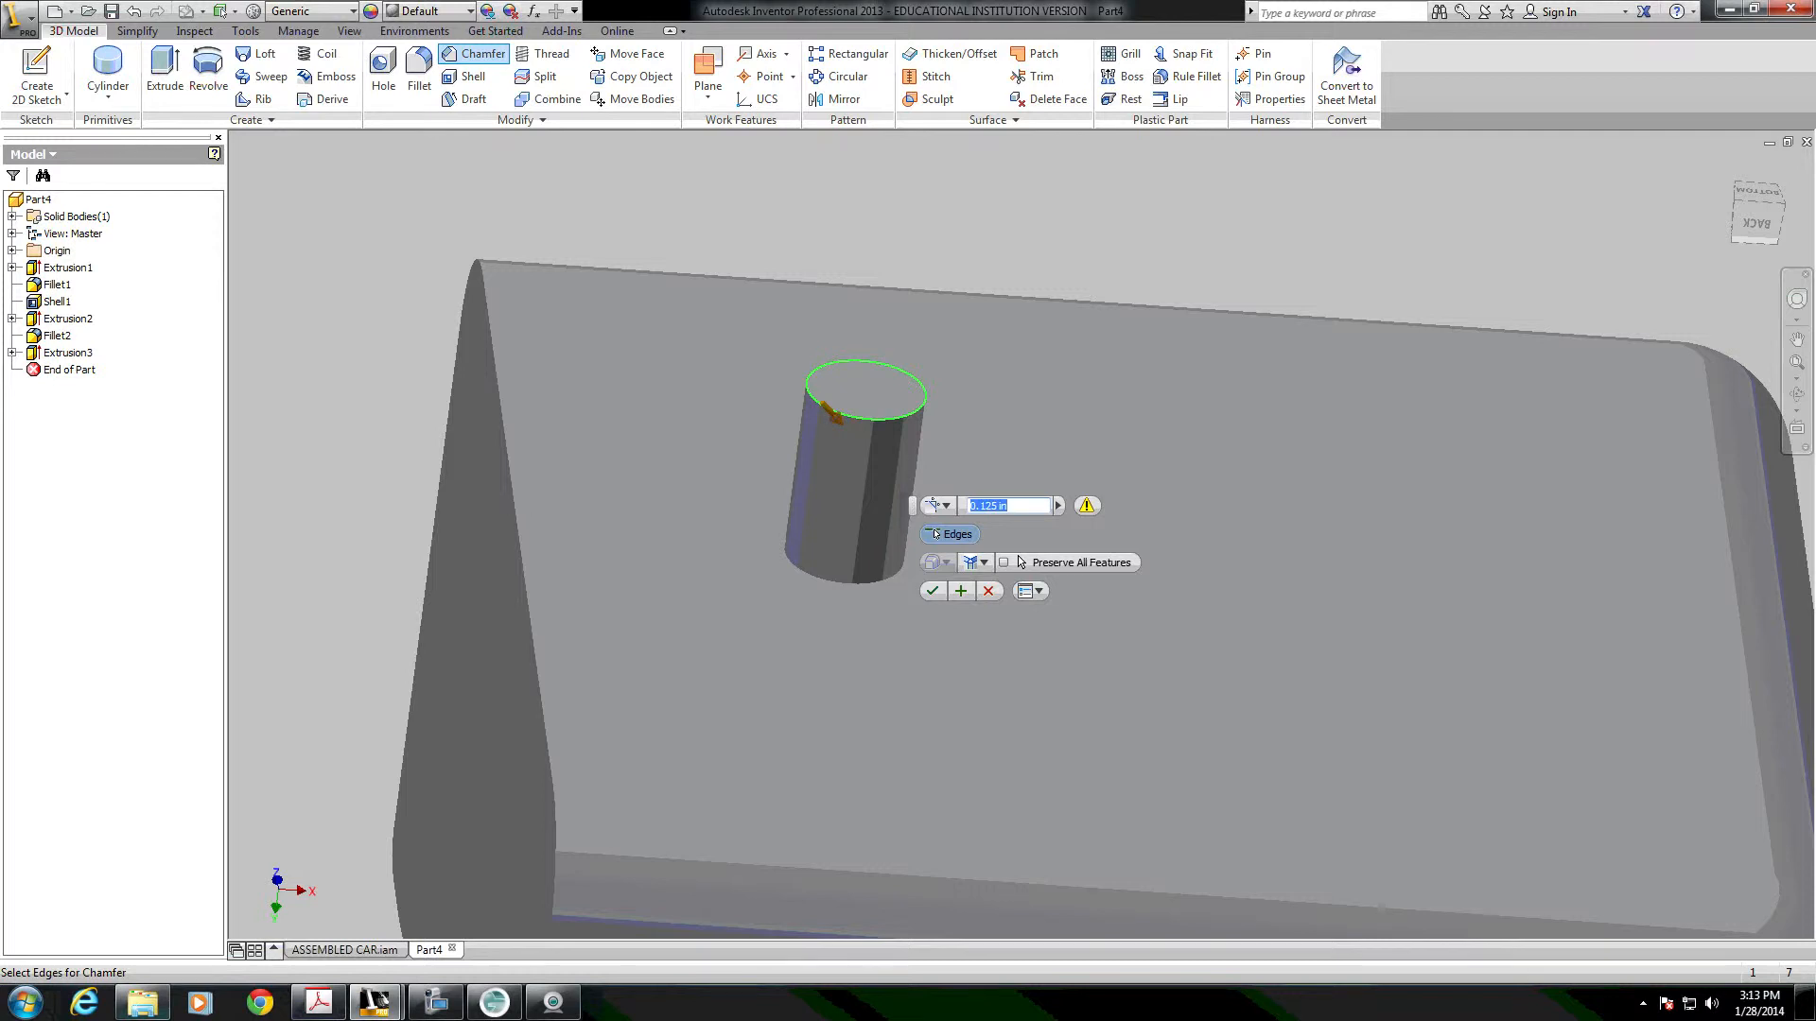
pyautogui.click(932, 591)
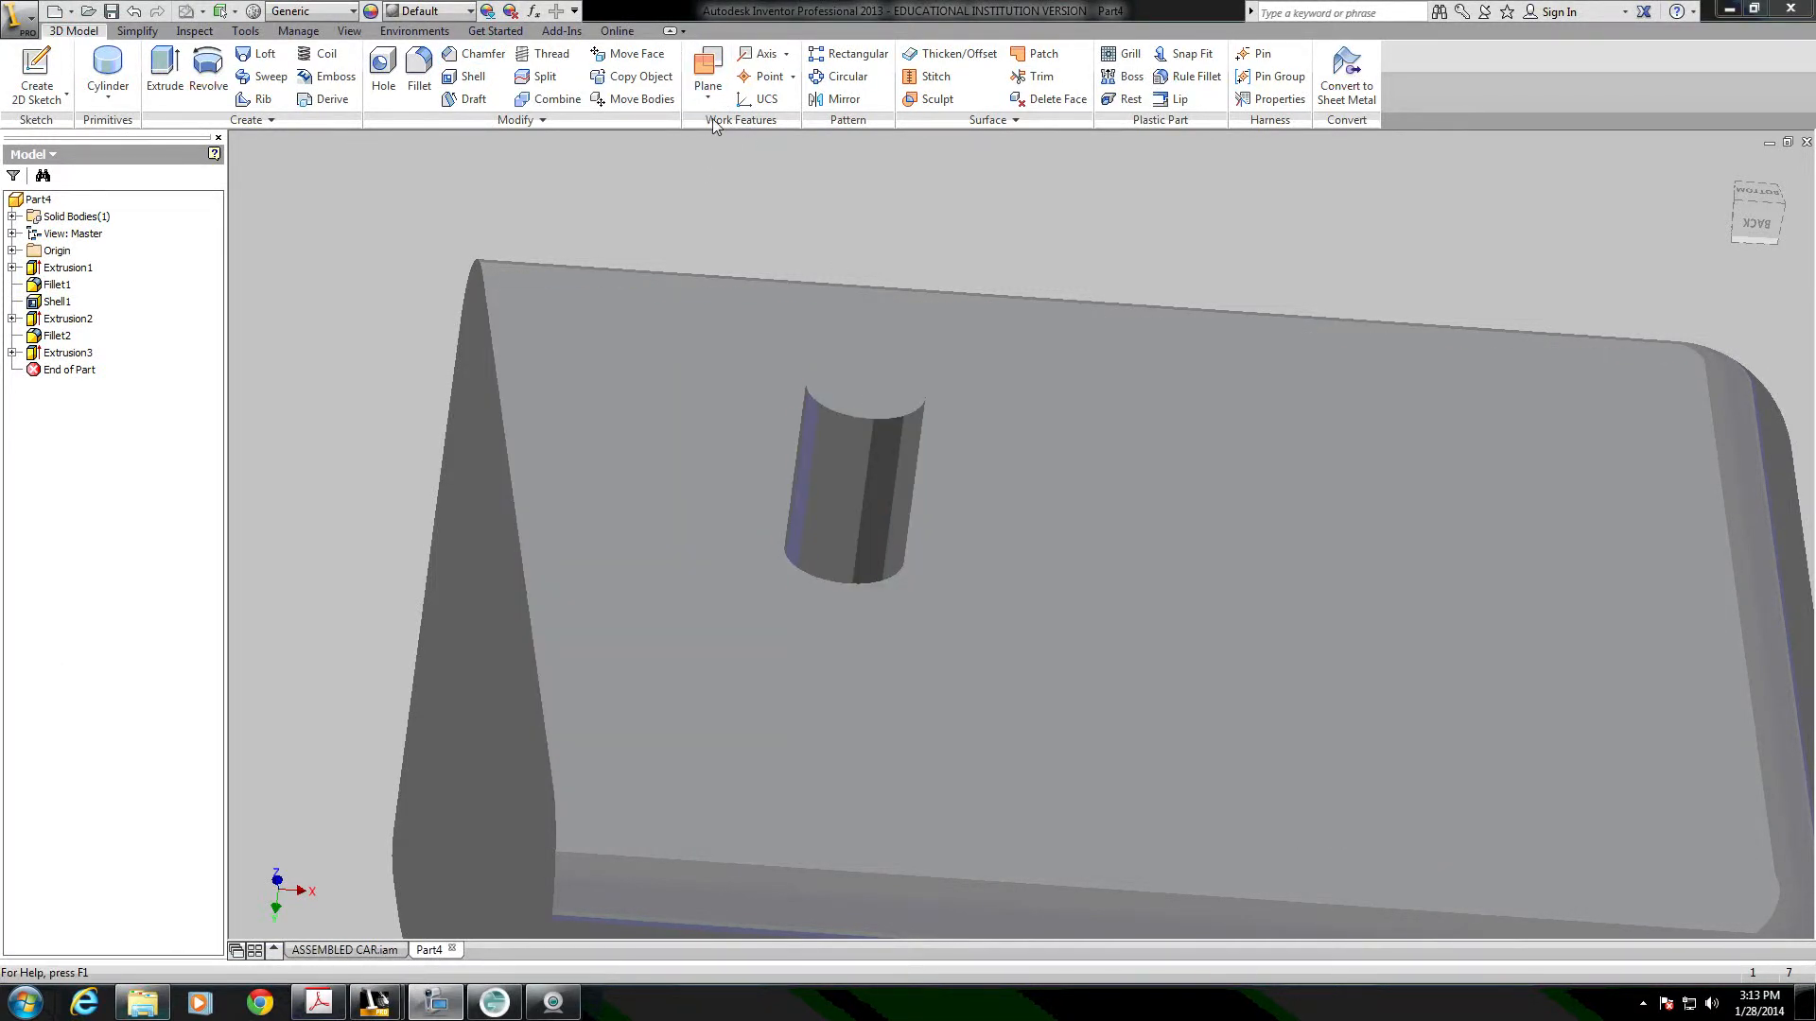
# Chamfer the outer end edge of the cylindrical peg by 0.04 in.
pyautogui.click(470, 54)
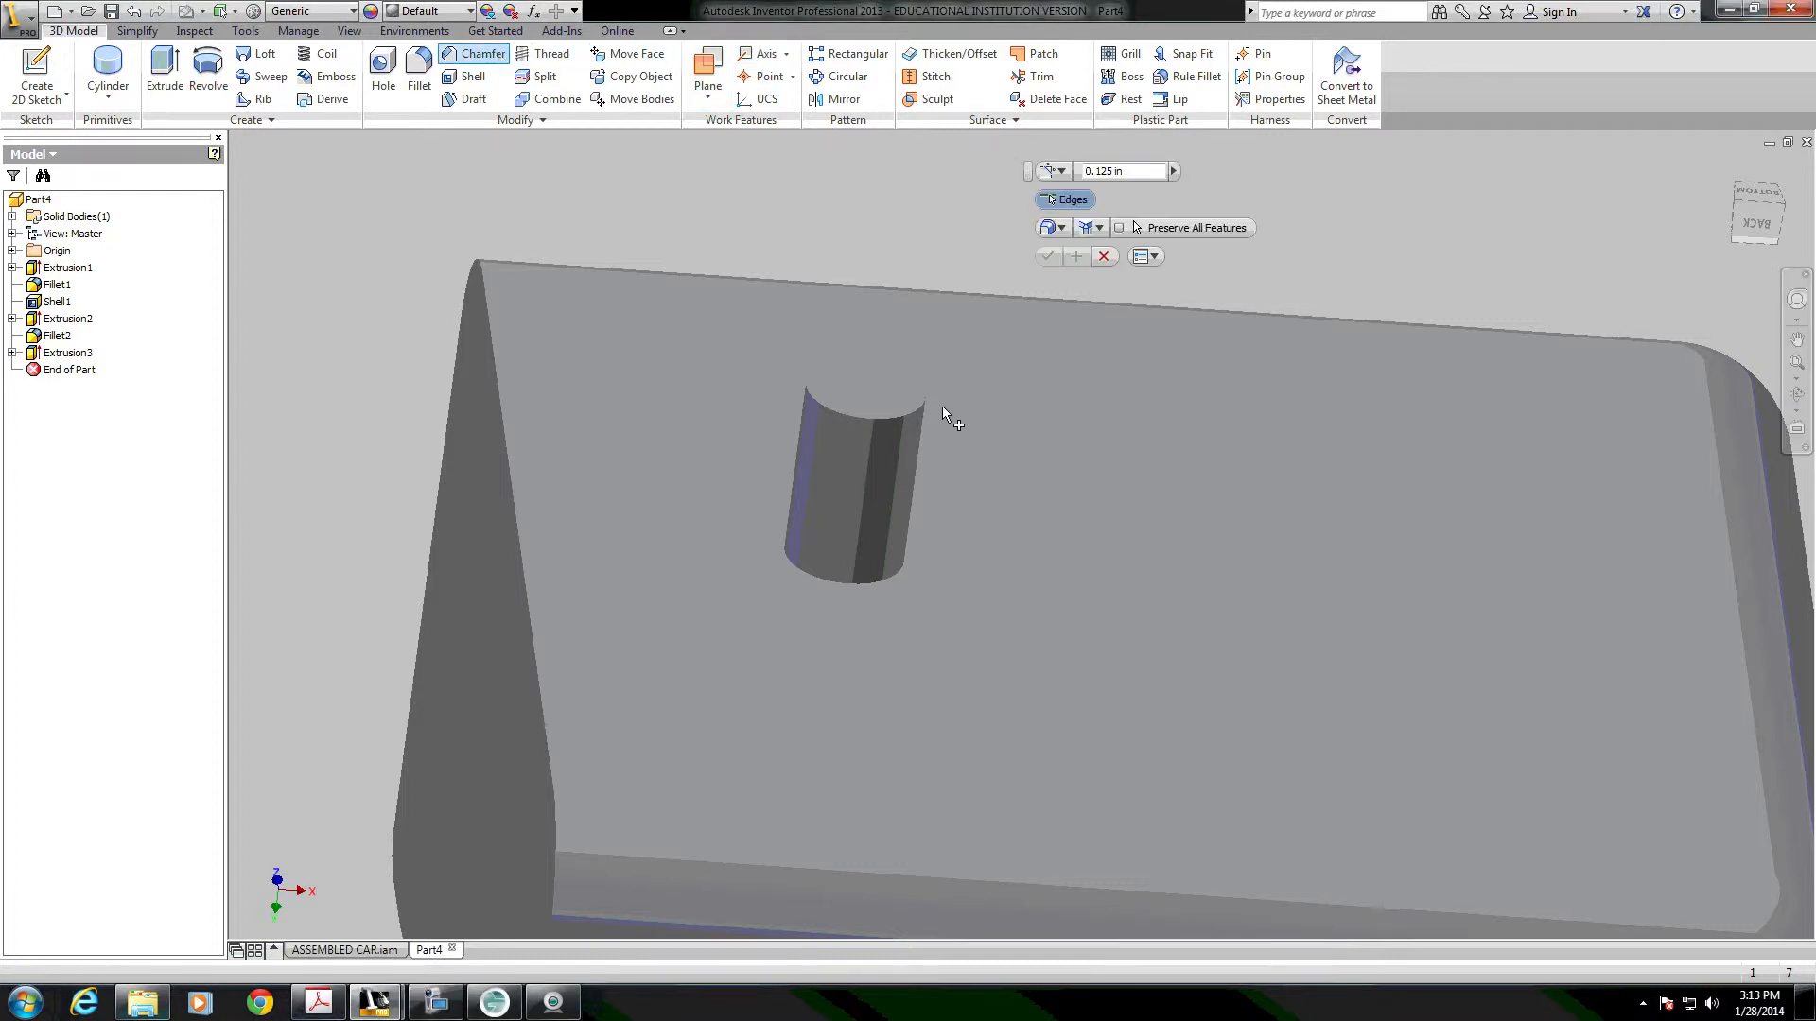
pyautogui.click(902, 420)
pyautogui.write('.05')
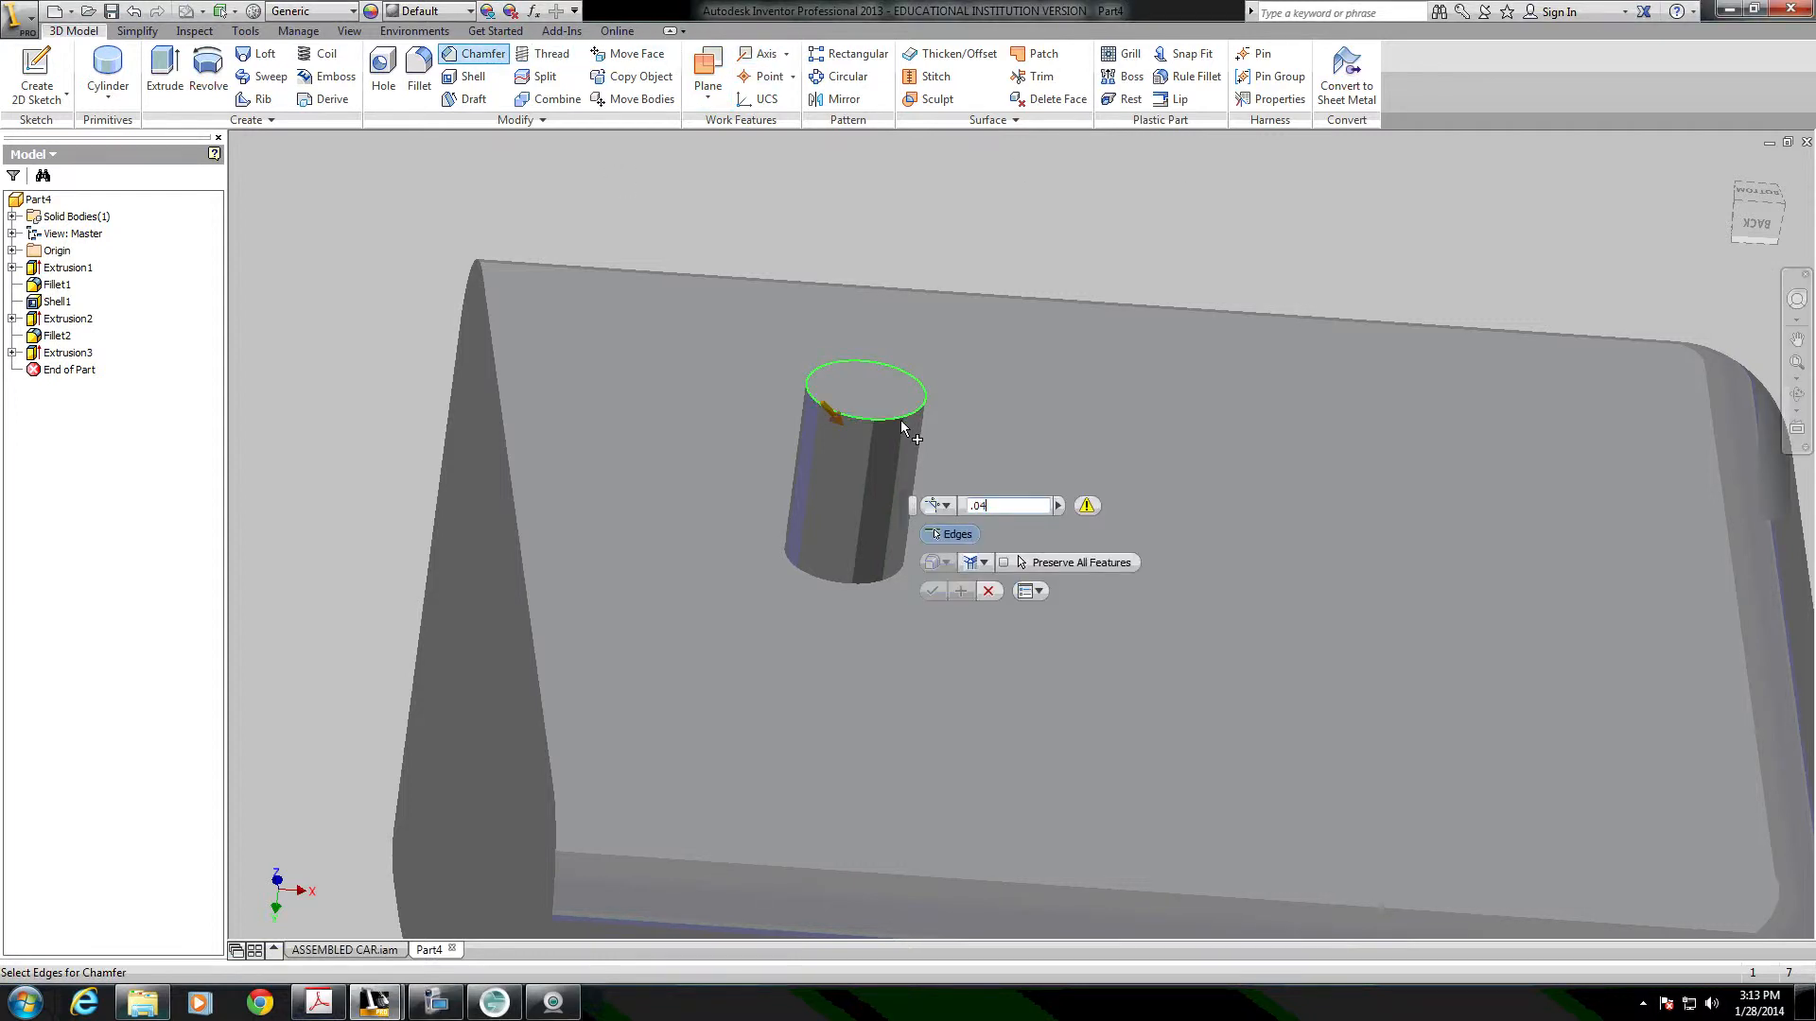
pyautogui.press('Return')
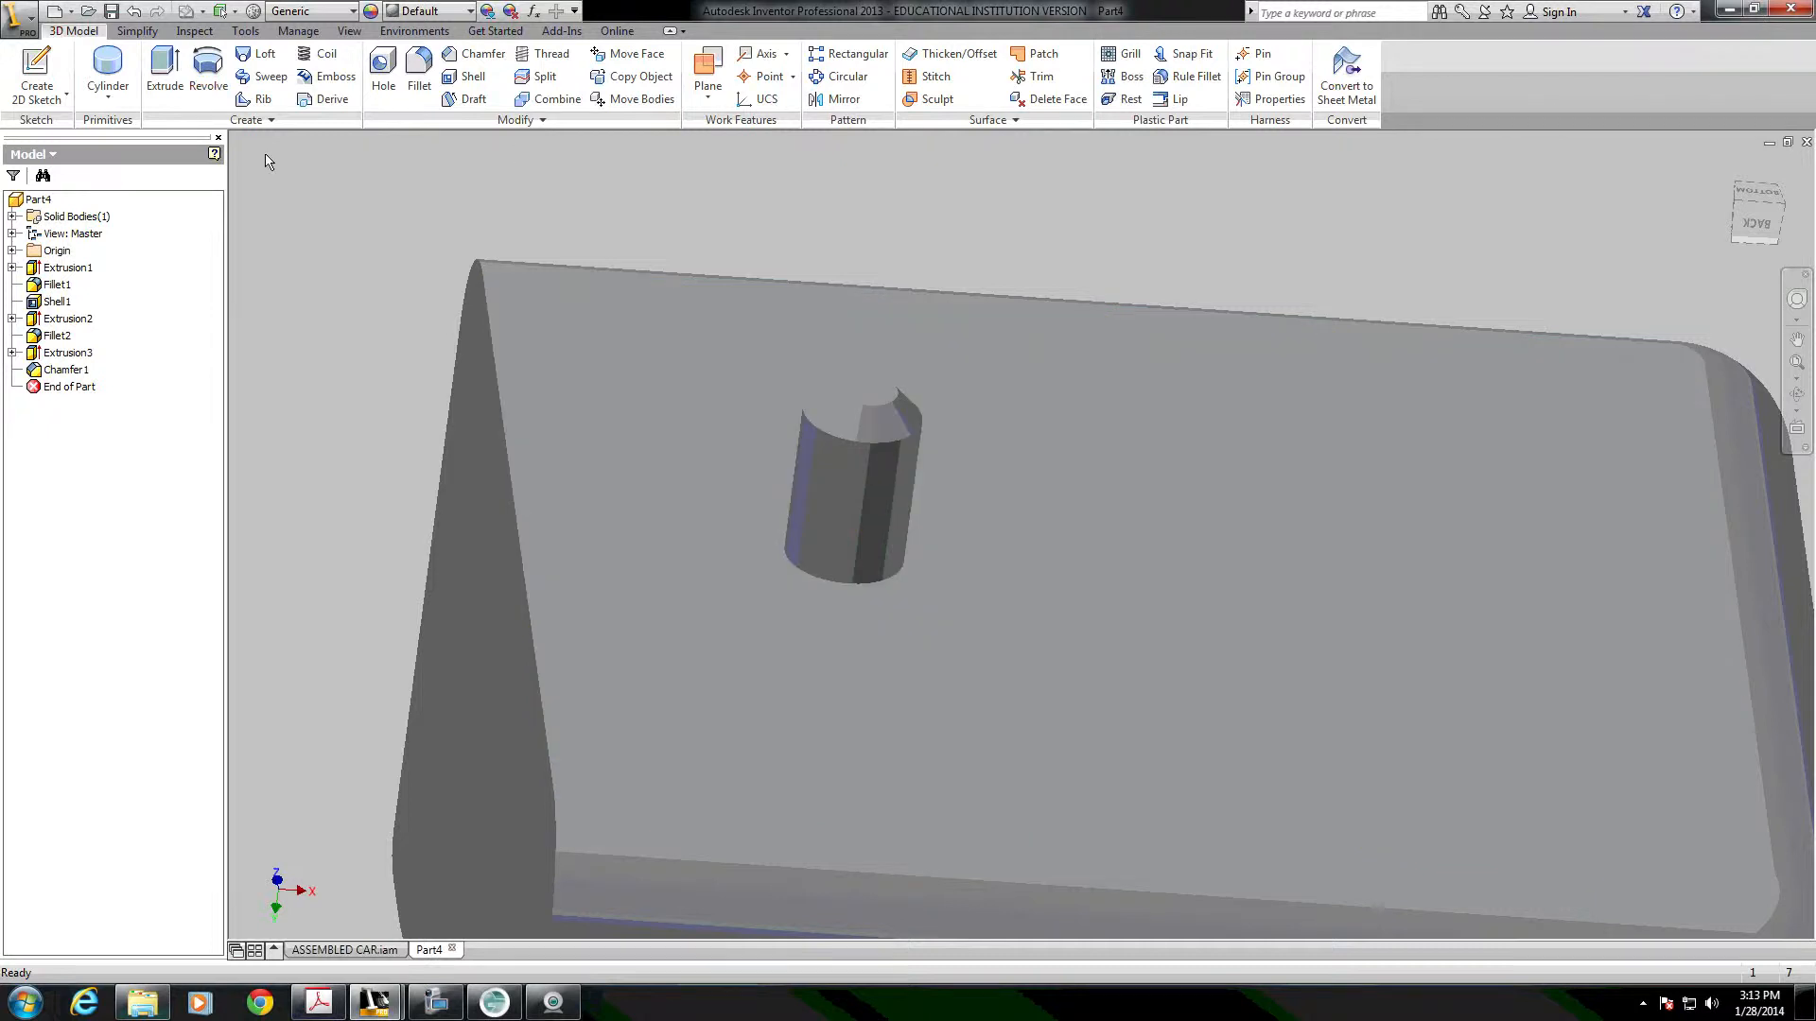
# Make the sketch used by the peg's extrusion visible again.
pyautogui.click(13, 352)
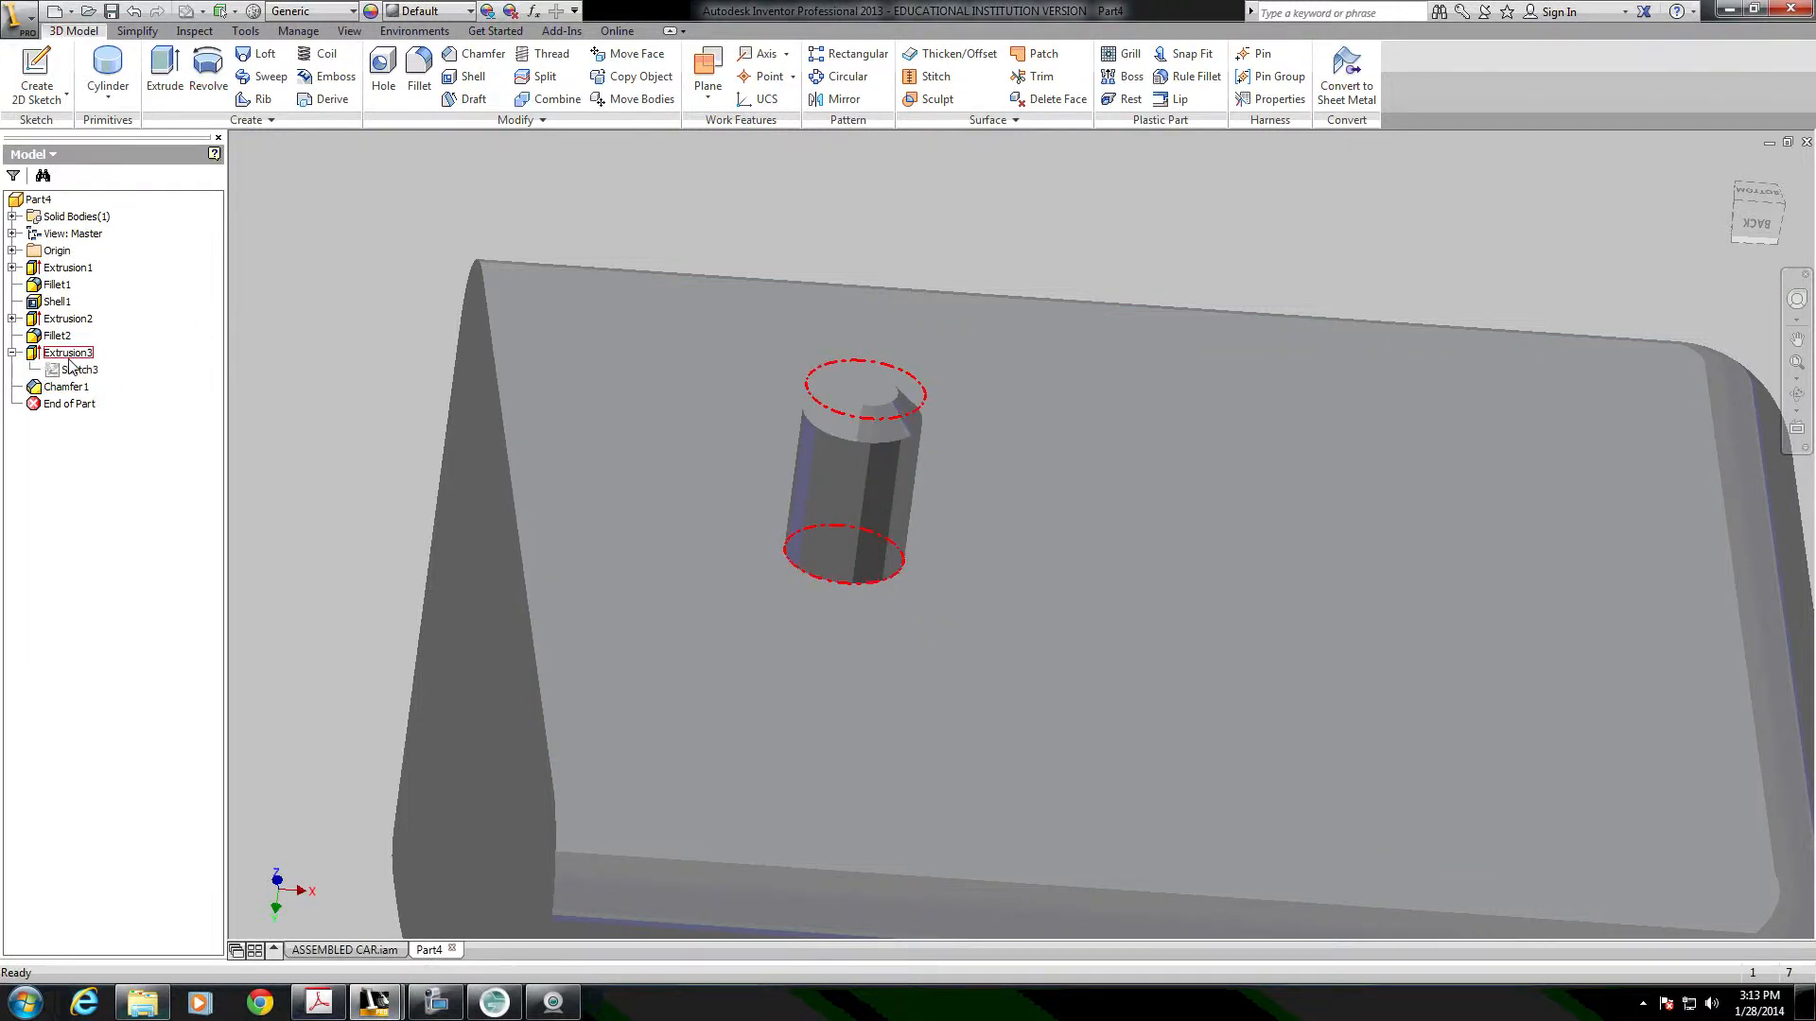
pyautogui.rightClick(62, 370)
pyautogui.click(104, 557)
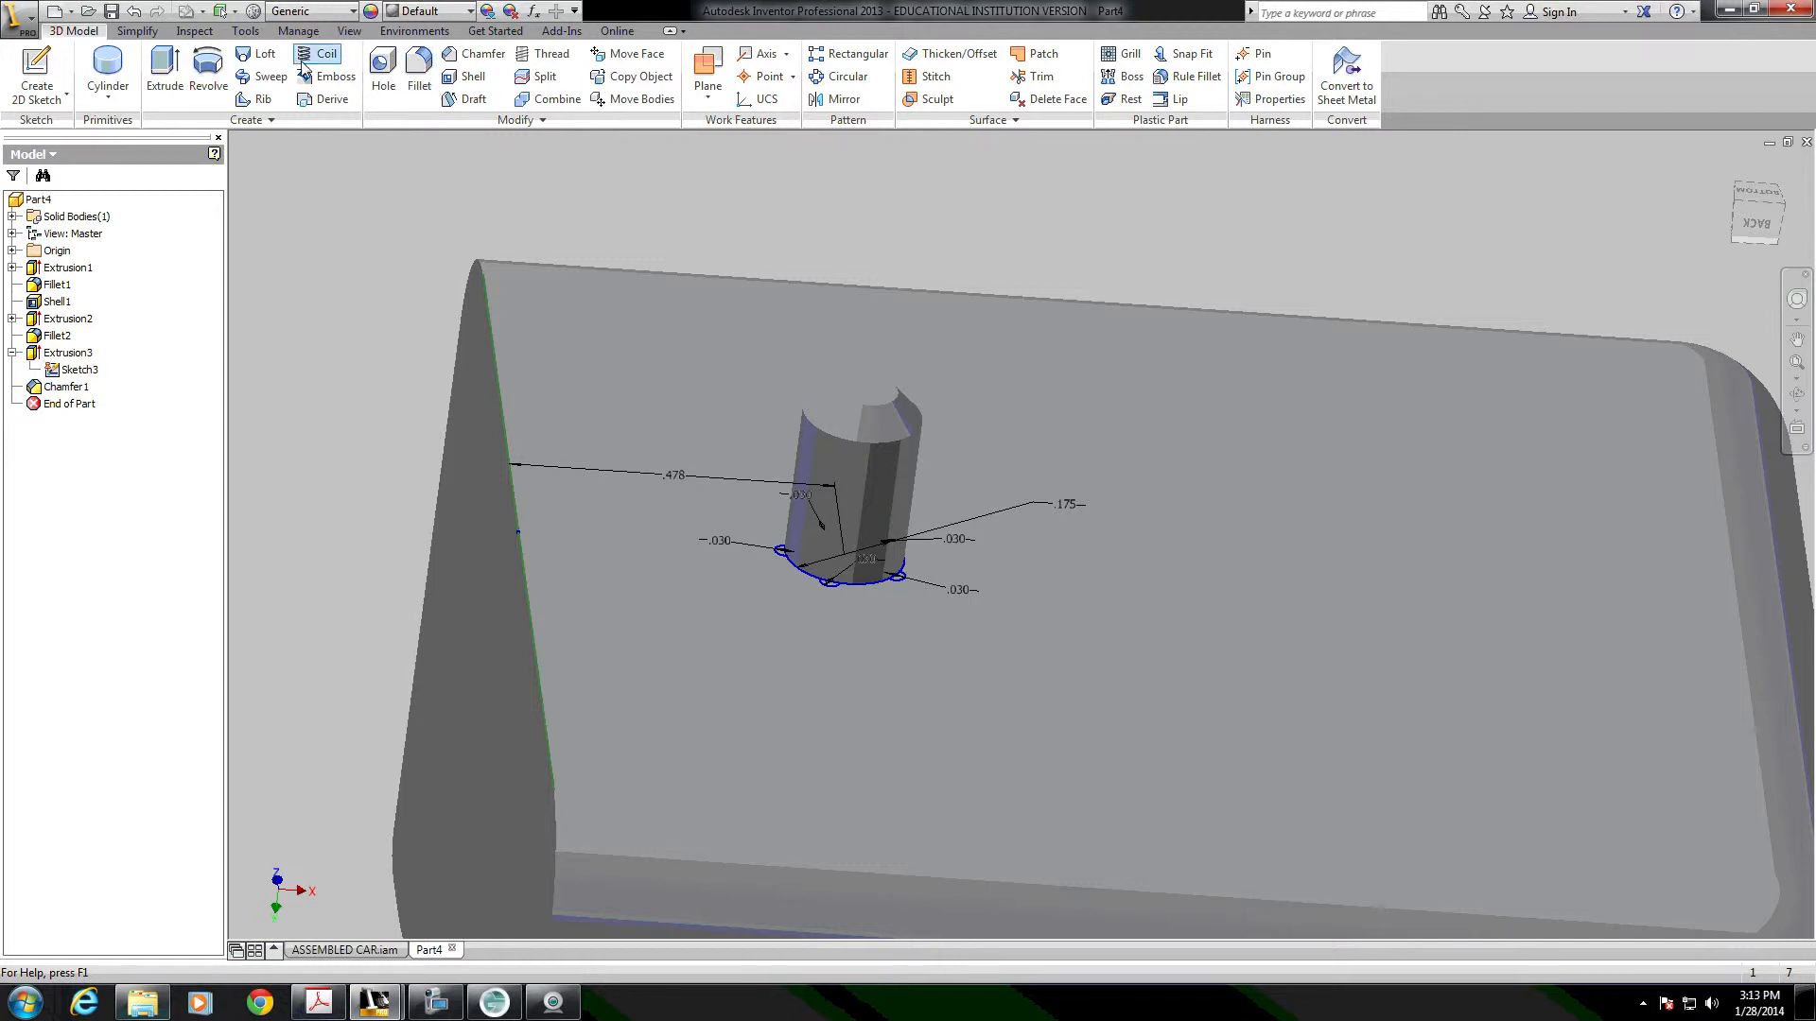
# Extrude the small circles around the peg's base outward along the peg by 0.175 in.
pyautogui.click(165, 67)
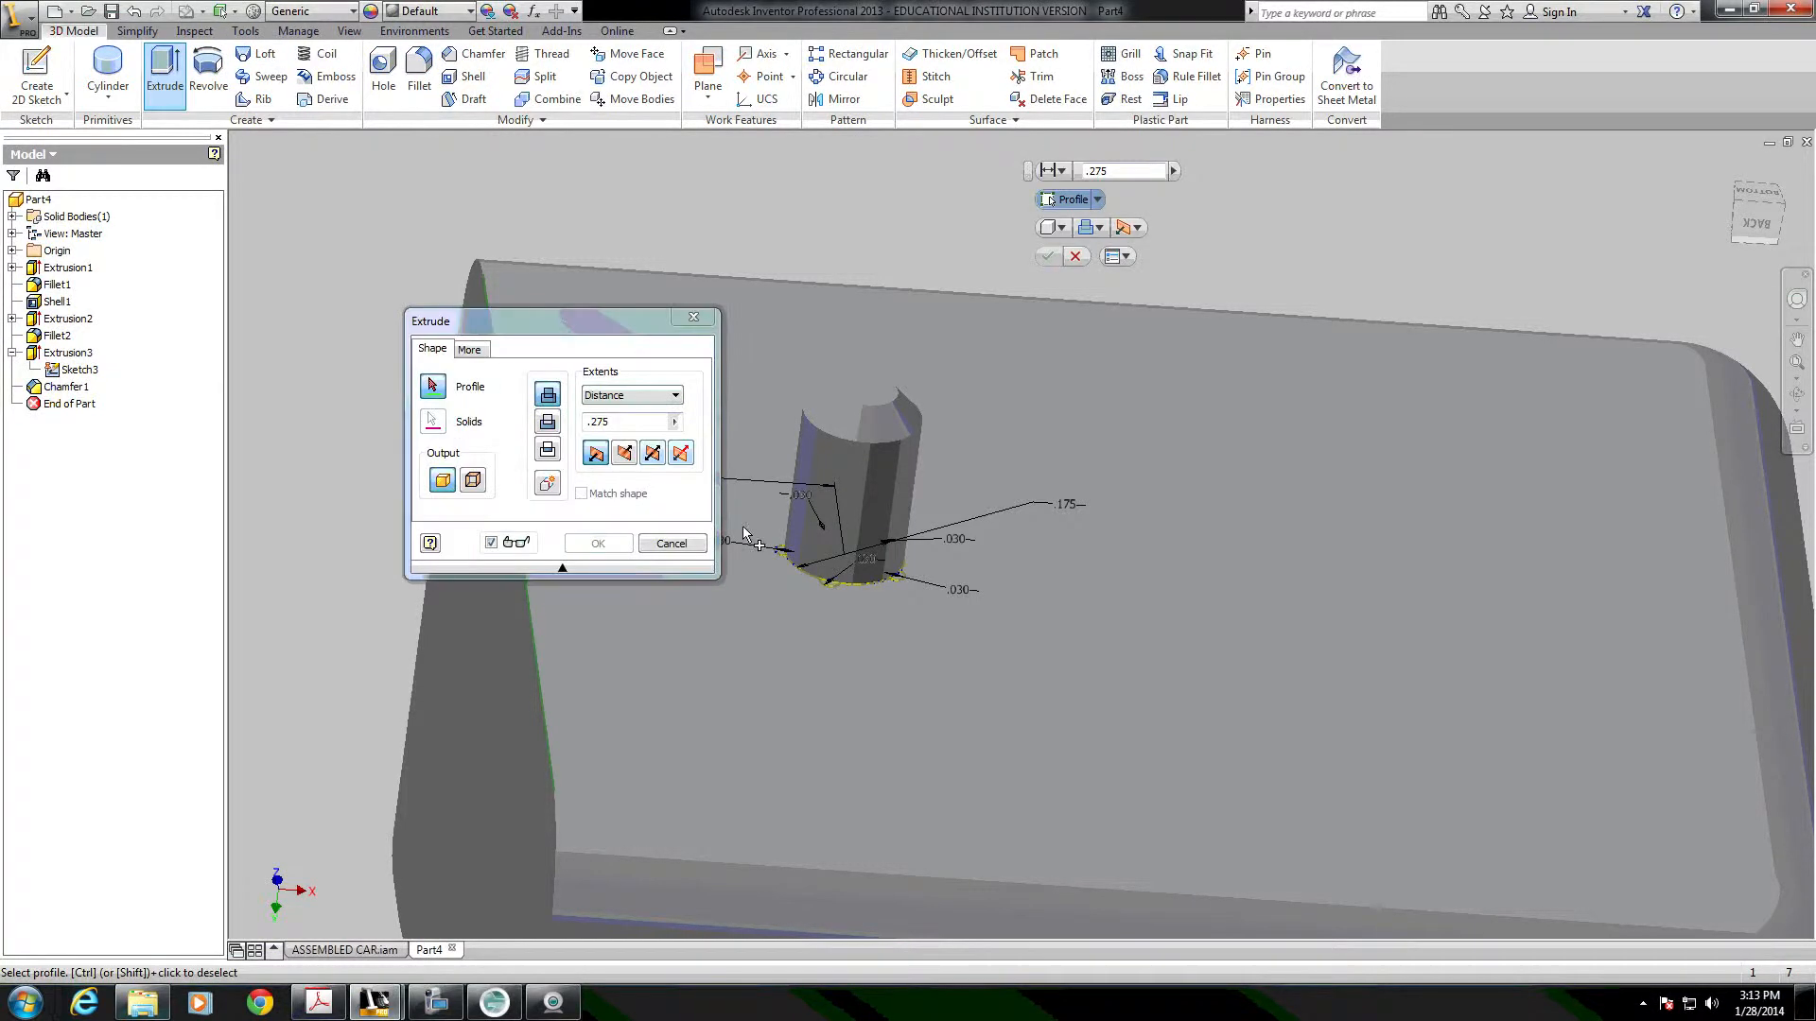
pyautogui.click(836, 586)
pyautogui.click(900, 578)
pyautogui.keyDown('shift'); pyautogui.moveTo(938, 568); pyautogui.dragTo(878, 622, button='middle'); pyautogui.keyUp('shift')
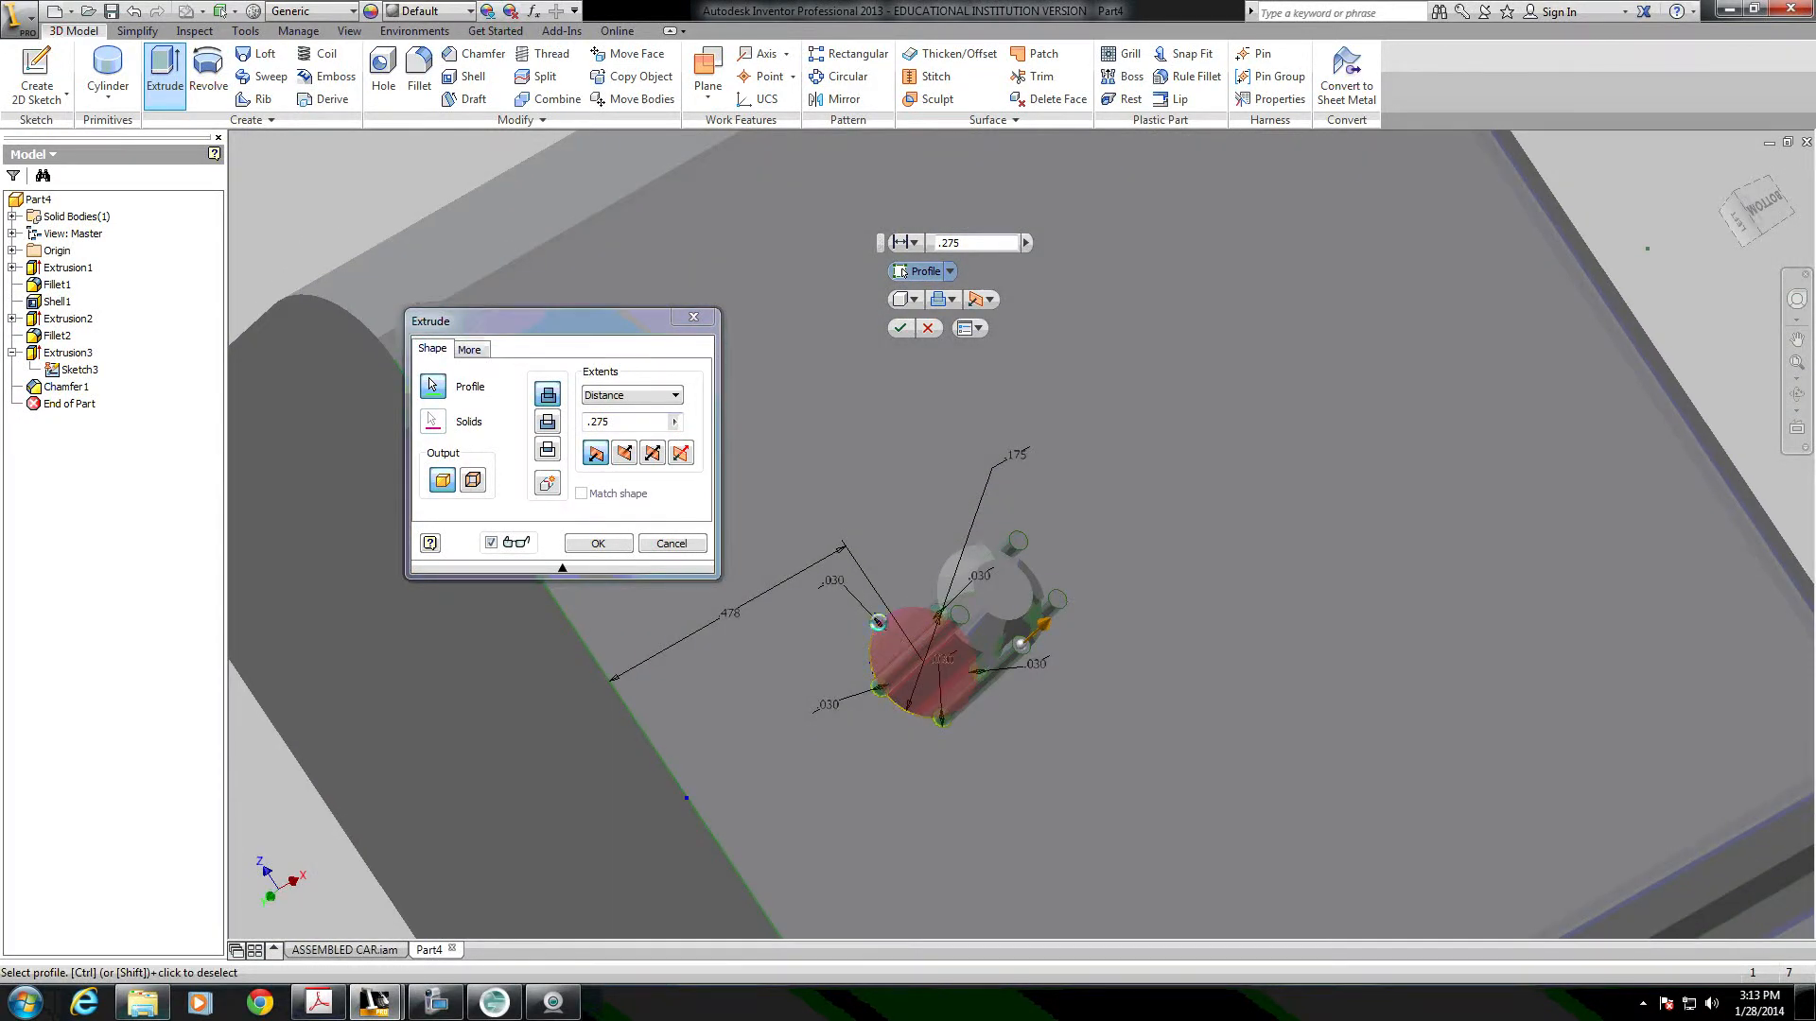
pyautogui.click(877, 655)
pyautogui.click(872, 625)
pyautogui.keyDown('shift'); pyautogui.moveTo(961, 632); pyautogui.dragTo(889, 515, button='middle'); pyautogui.keyUp('shift')
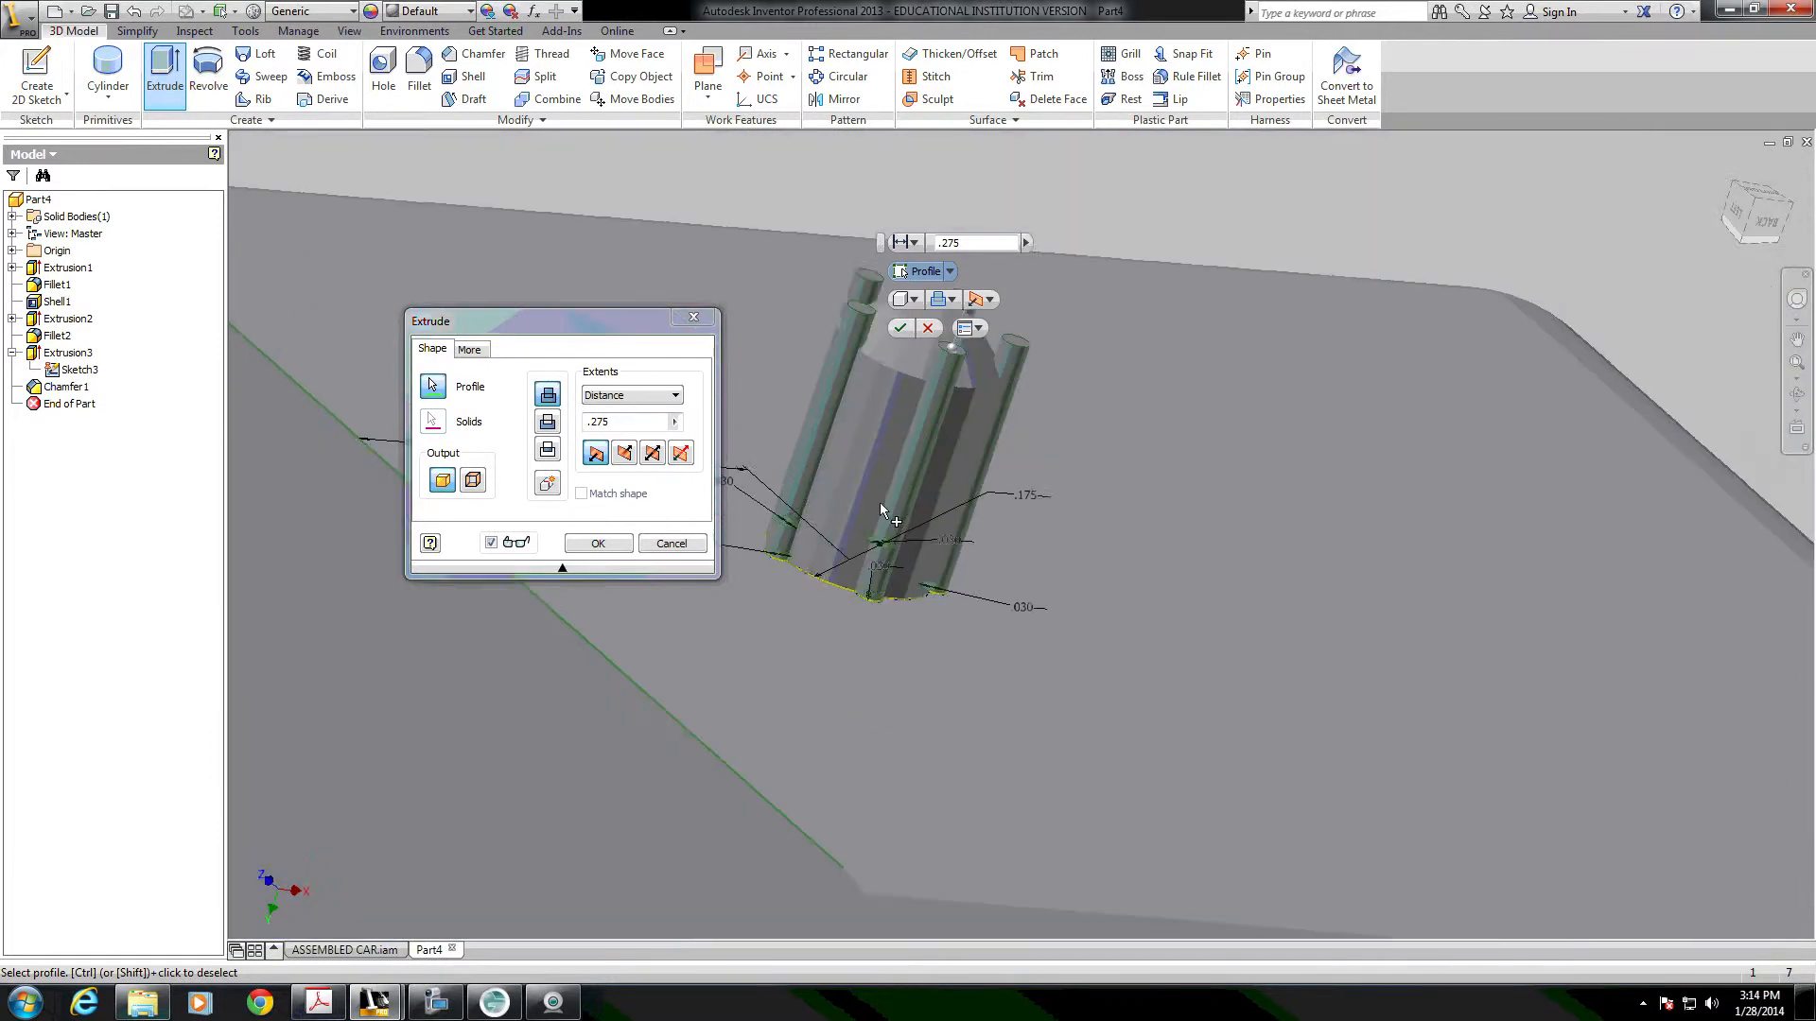
pyautogui.scroll(-3, 972, 347)
pyautogui.keyDown('shift'); pyautogui.moveTo(972, 345); pyautogui.dragTo(921, 435, button='middle'); pyautogui.keyUp('shift')
pyautogui.scroll(2, 923, 446)
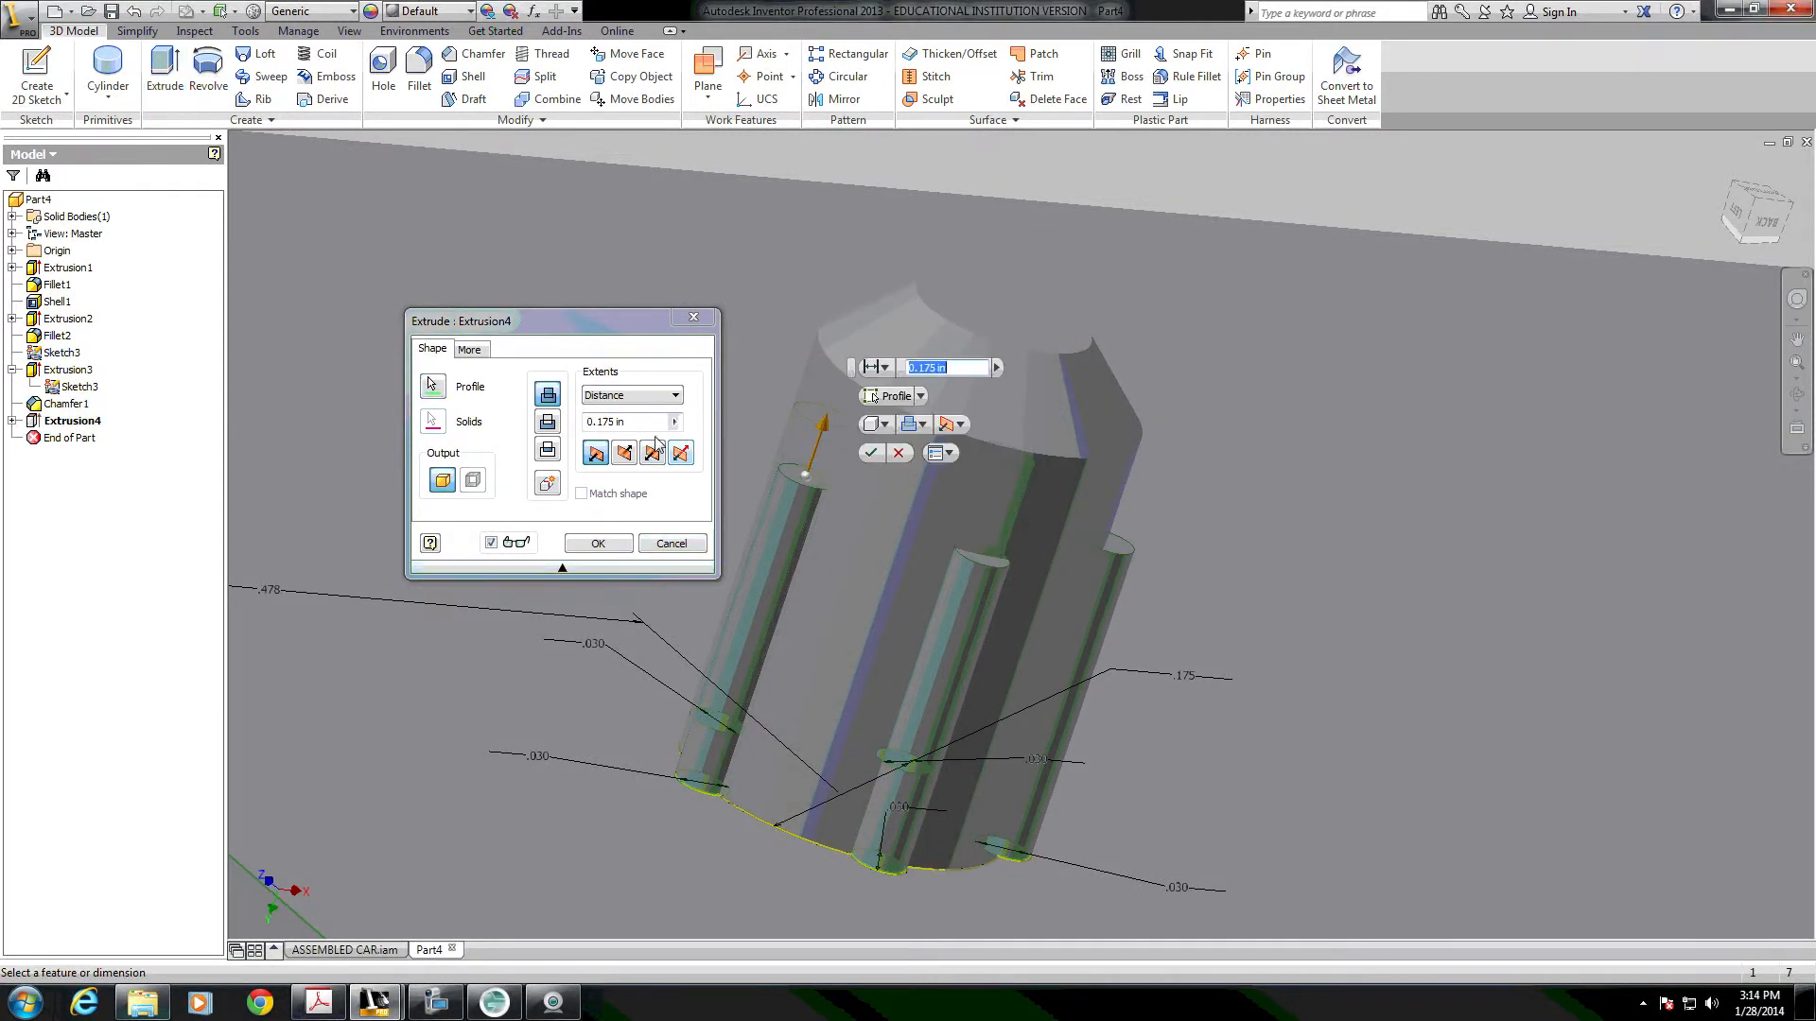
# Set the extrusion distance of the small ribs around the peg to .275-.04 in.
pyautogui.click(552, 422)
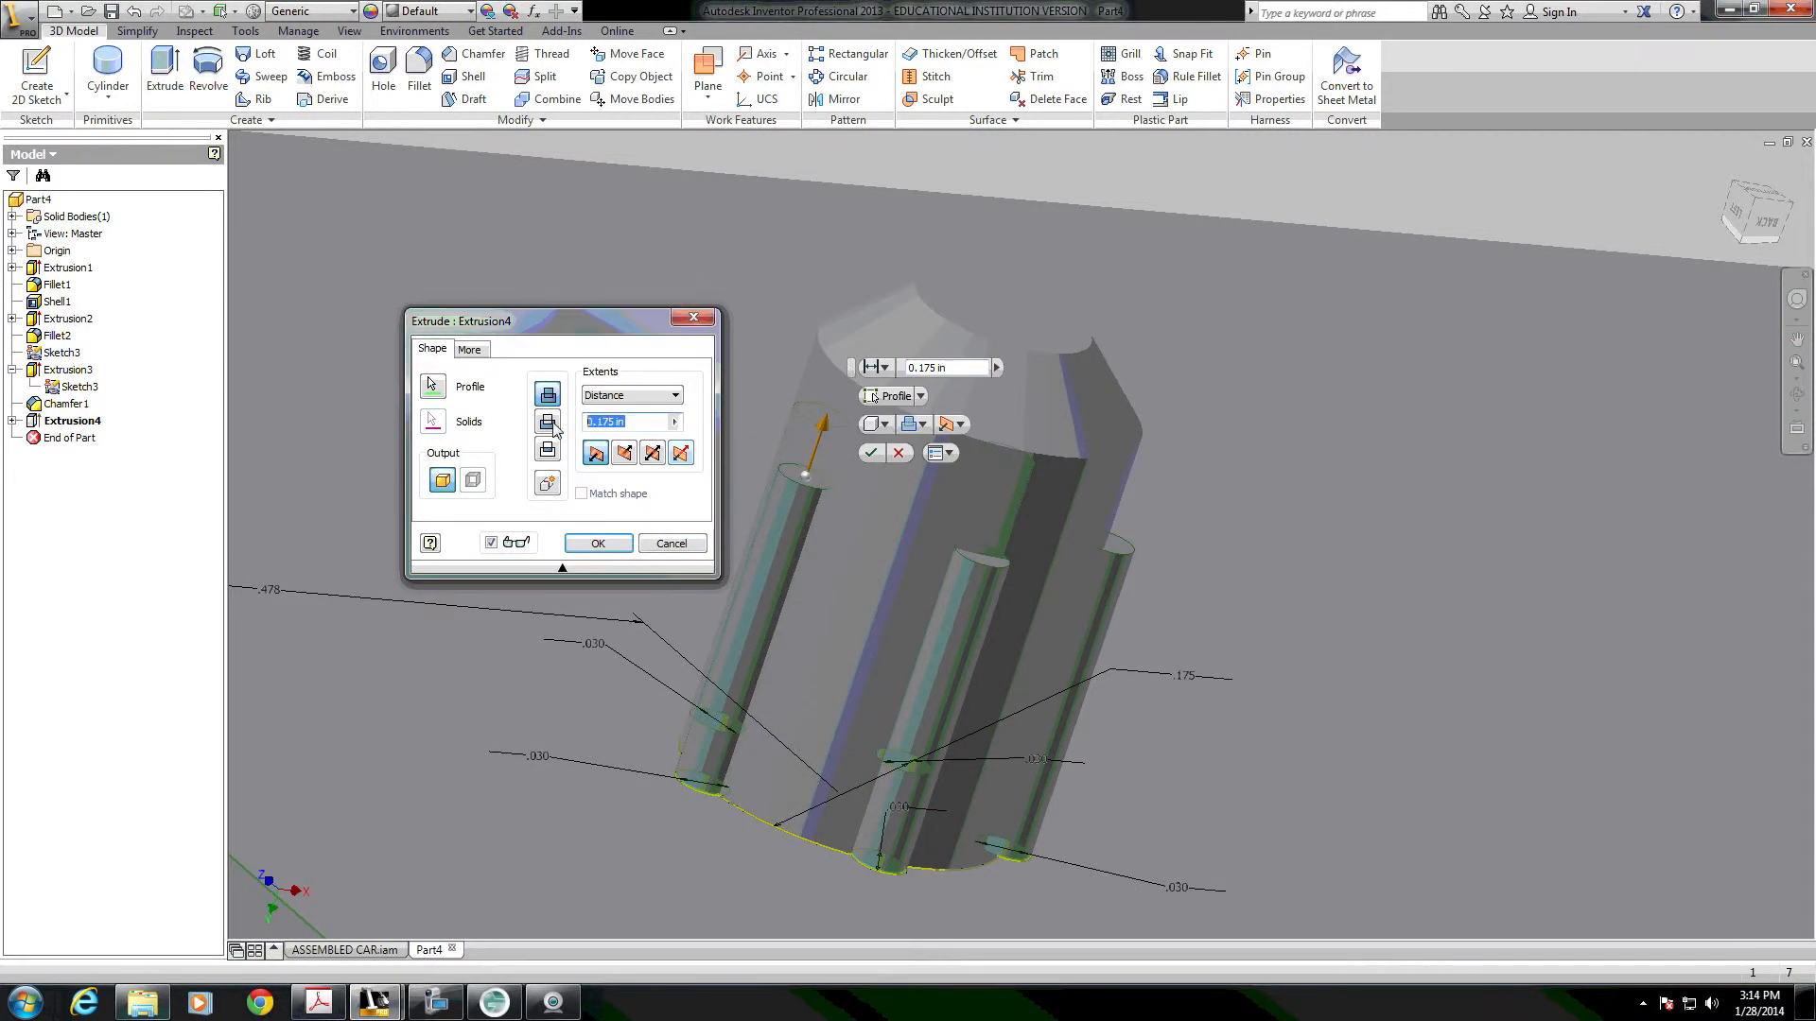
pyautogui.write('.275-.')
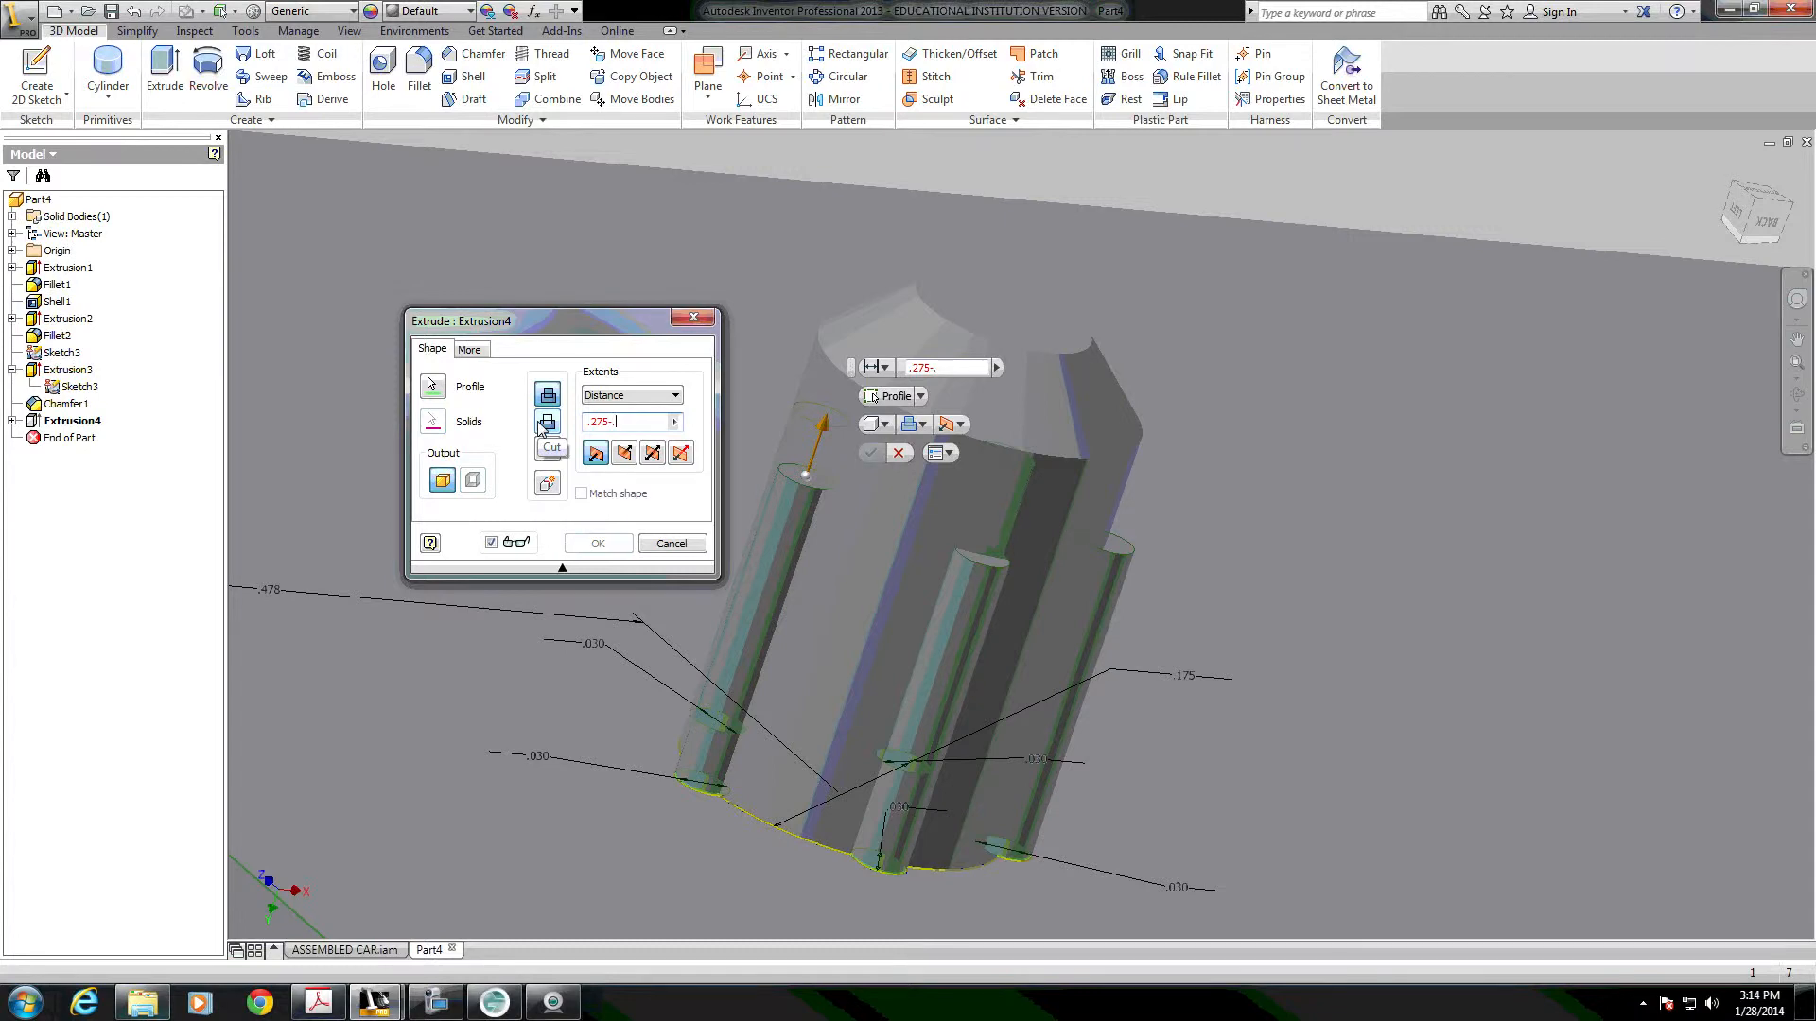
pyautogui.click(547, 421)
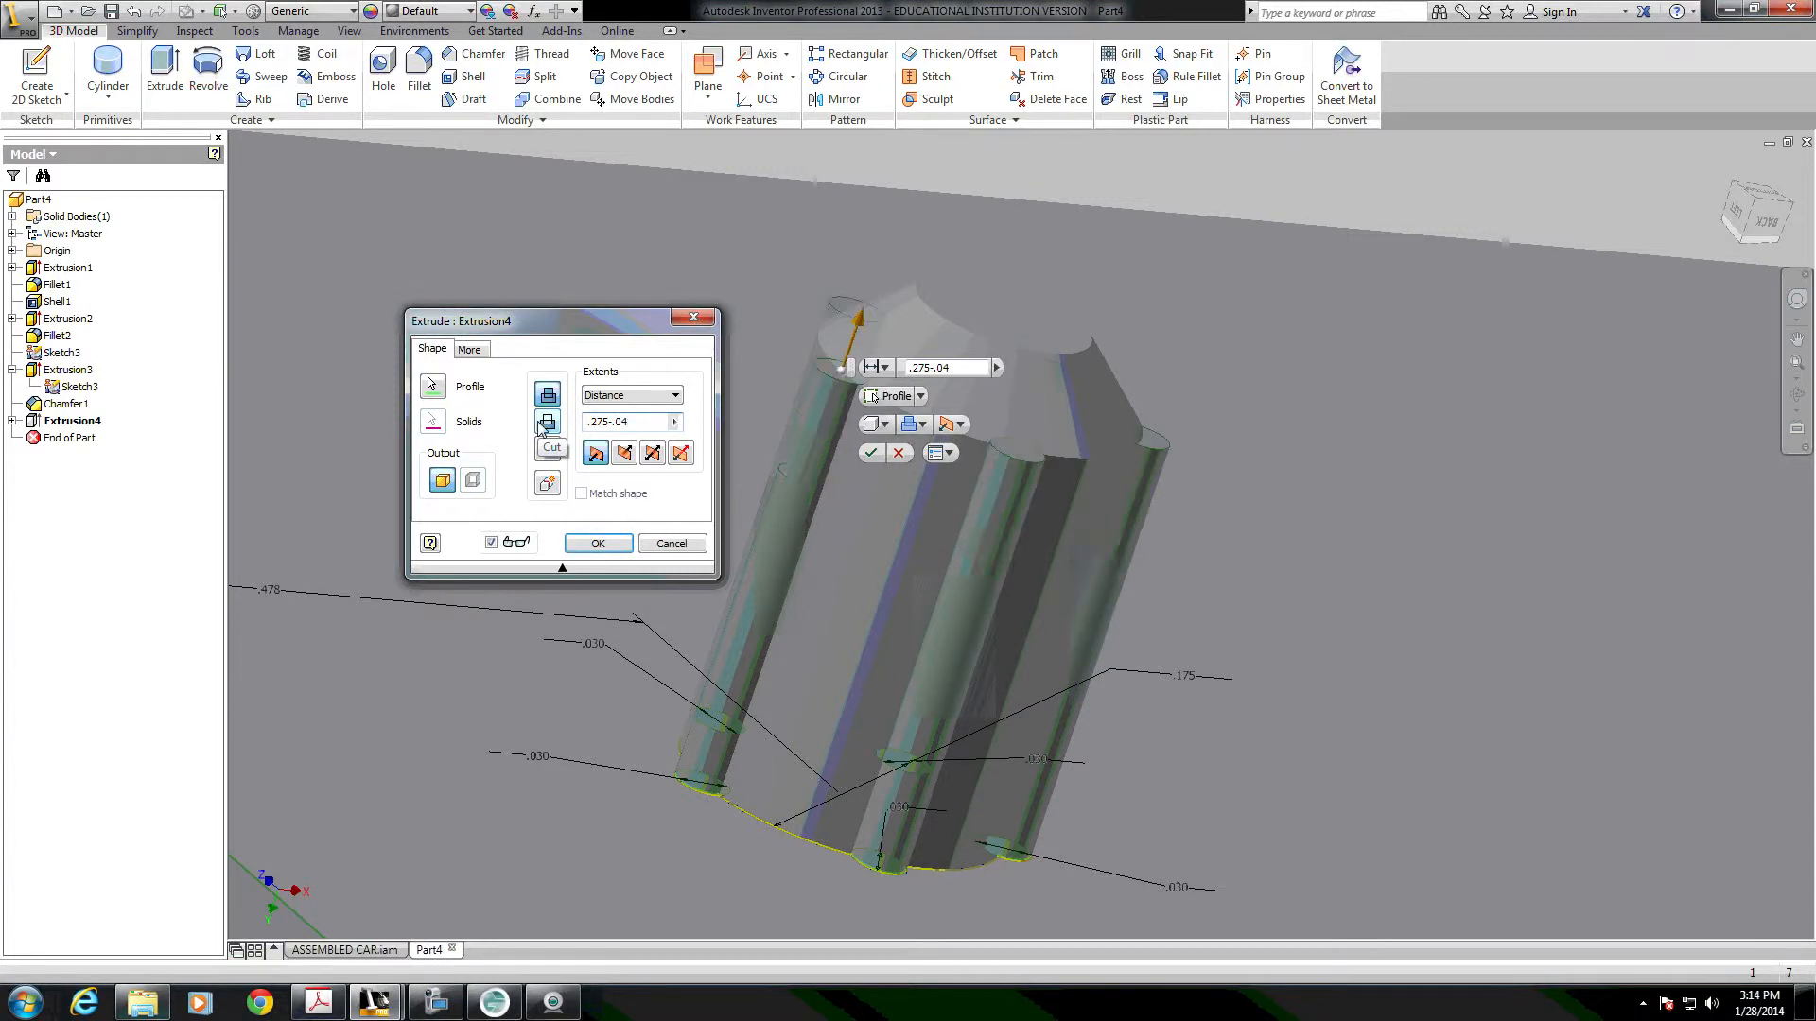
pyautogui.click(597, 543)
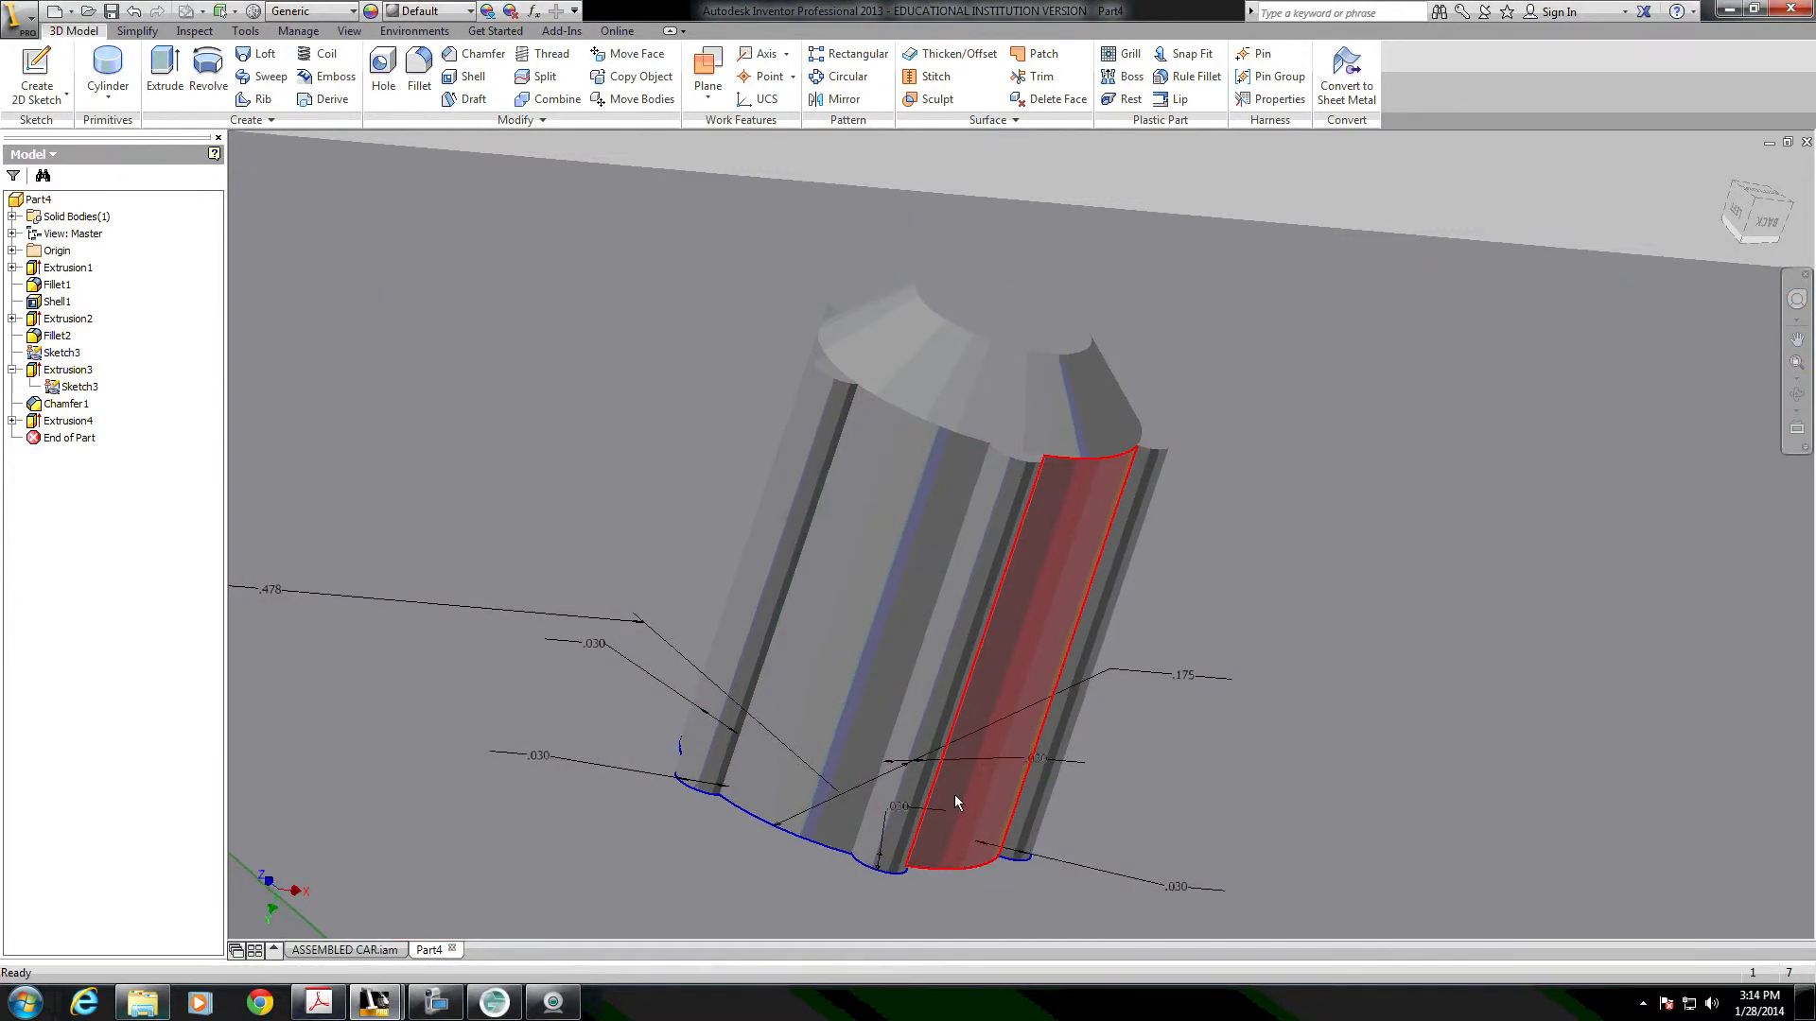
# Hide the shared sketch beneath the peg's extrusion.
pyautogui.scroll(-4, 957, 794)
pyautogui.moveTo(970, 788)
pyautogui.keyDown('shift'); pyautogui.mouseDown(button='middle')
pyautogui.moveTo(946, 712)
pyautogui.moveTo(968, 644)
pyautogui.mouseUp(button='middle'); pyautogui.keyUp('shift')
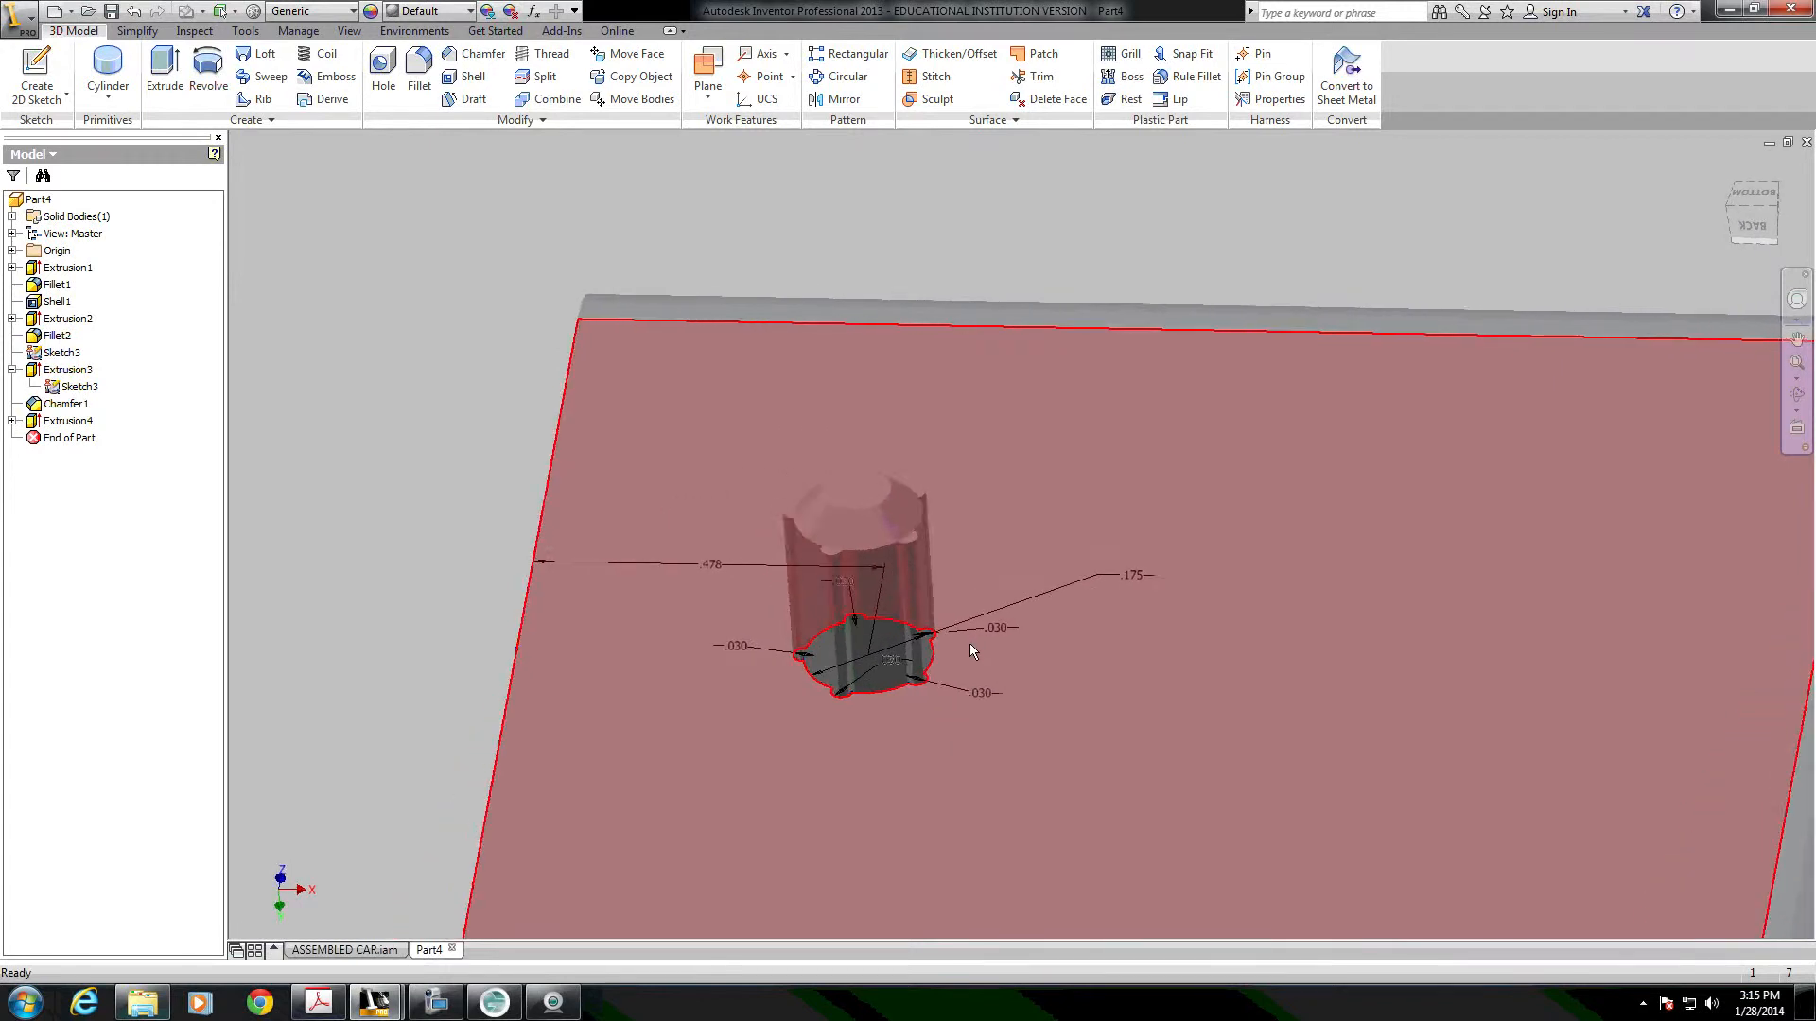
pyautogui.rightClick(49, 384)
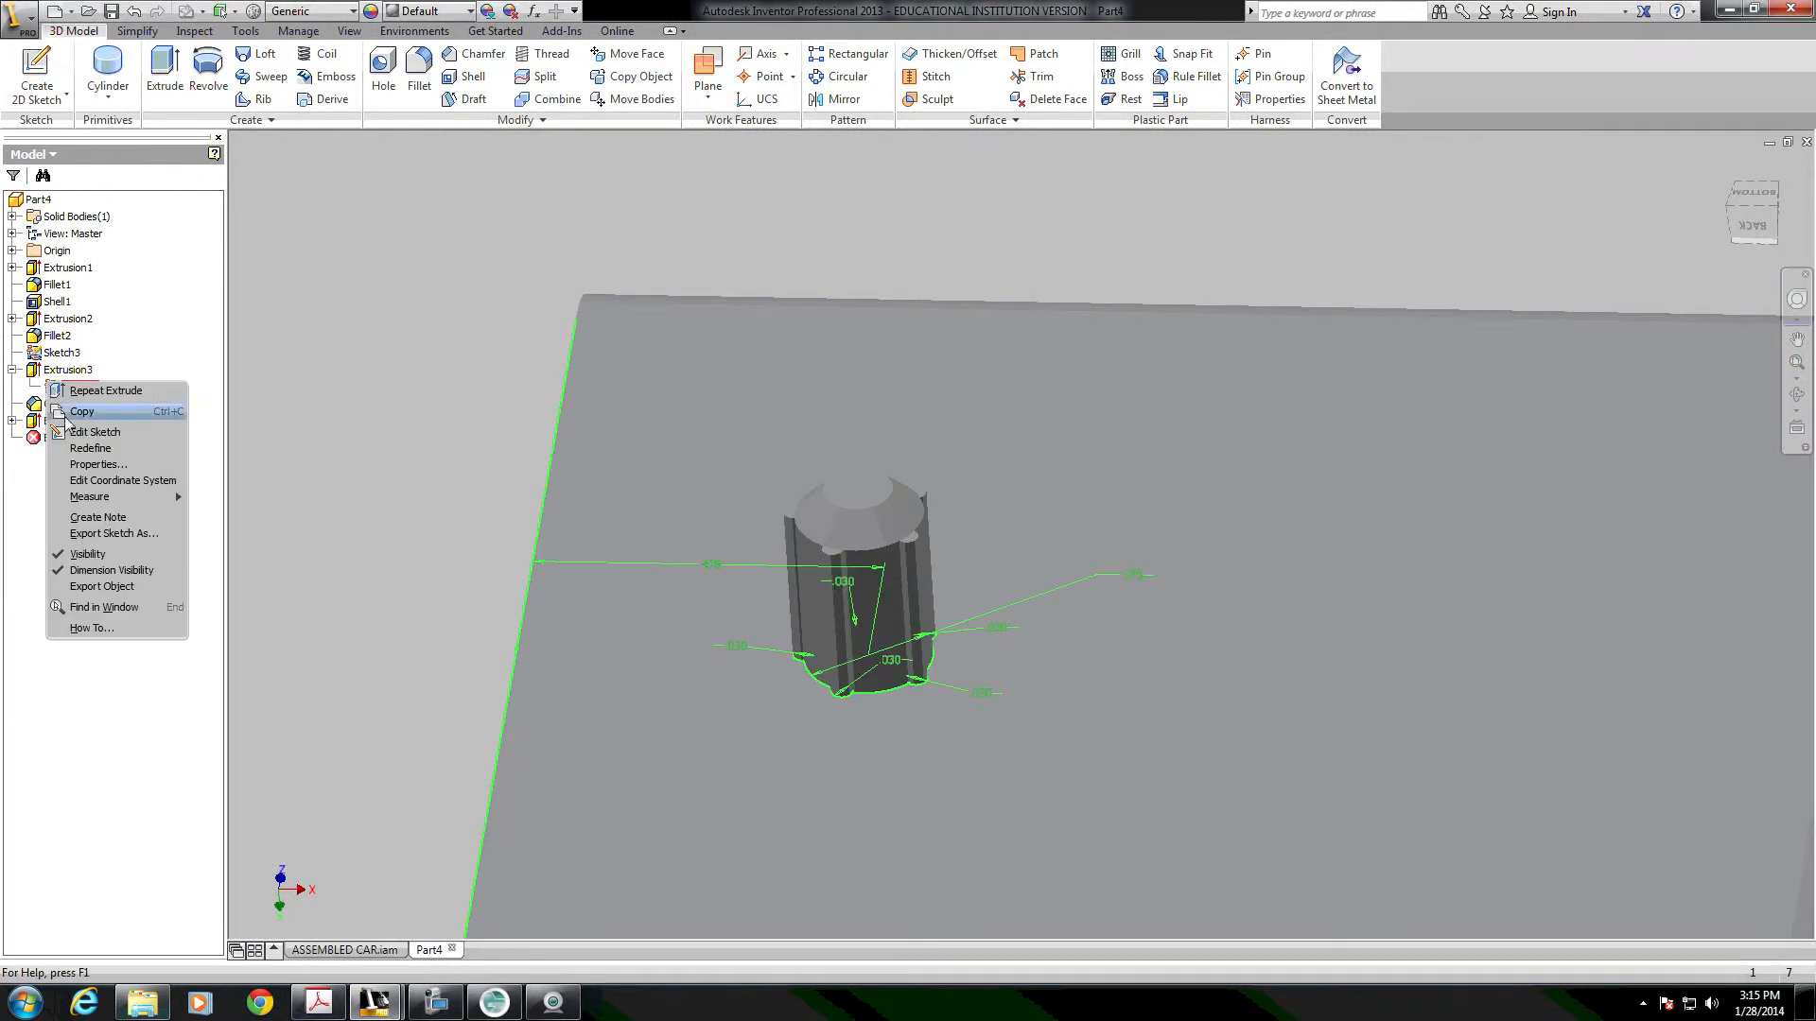
pyautogui.click(90, 553)
pyautogui.press('pageup')
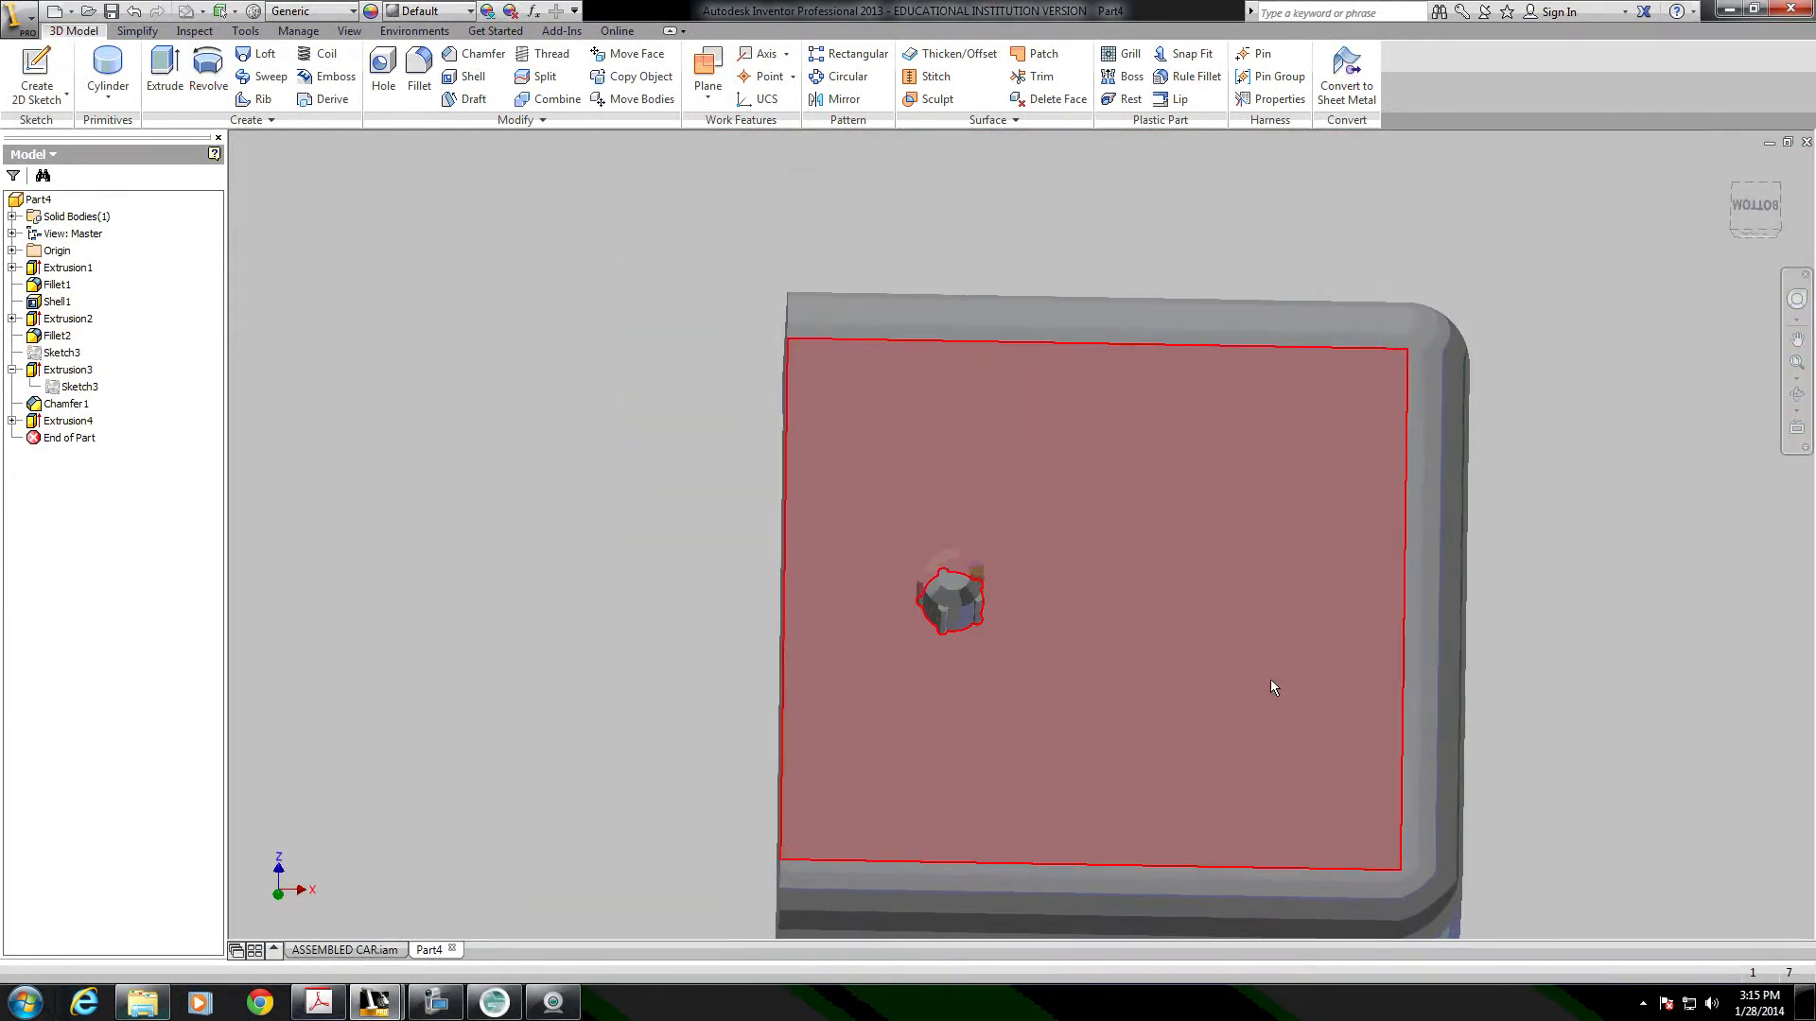
# Pattern the peg, its chamfer and its ribs rectangularly along the bottom's straight edge, 2 instances 1.0 in apart, reversed so the copy lands on the part.
pyautogui.keyDown('shift'); pyautogui.moveTo(1269, 679); pyautogui.dragTo(1138, 606, button='middle'); pyautogui.keyUp('shift')
pyautogui.keyDown('shift'); pyautogui.moveTo(1313, 626); pyautogui.dragTo(929, 609, button='middle'); pyautogui.keyUp('shift')
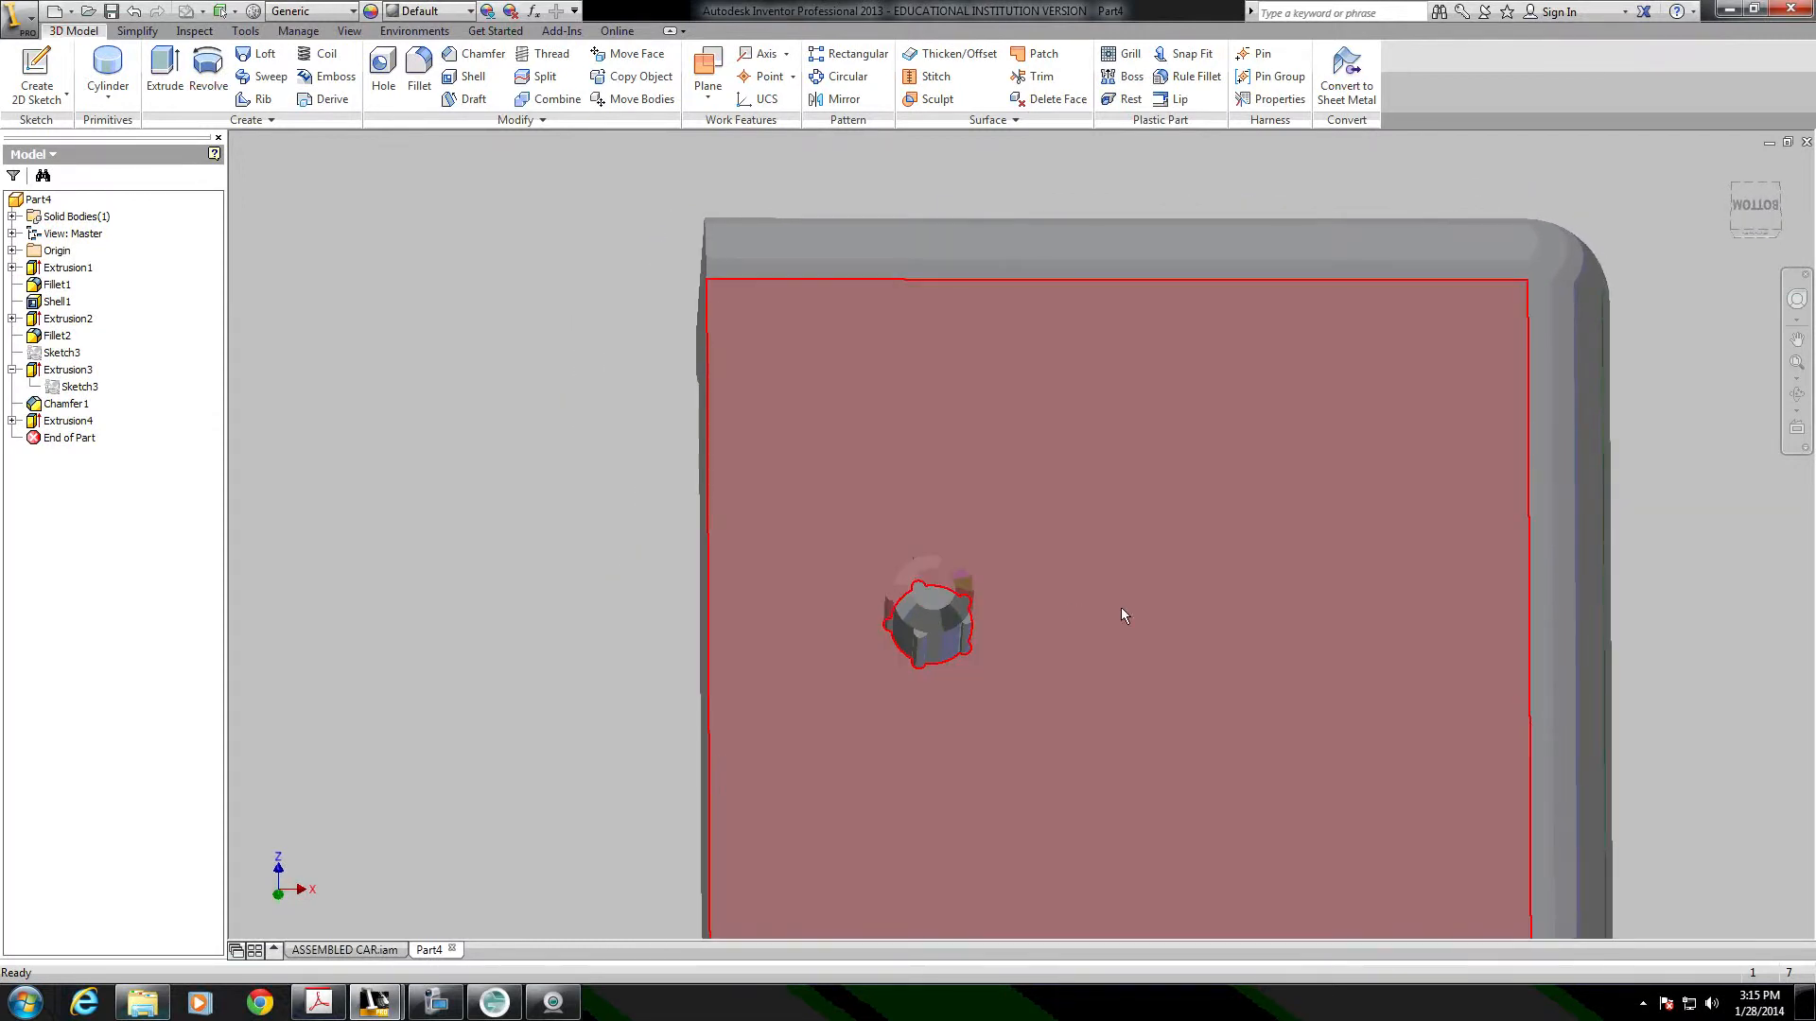
pyautogui.keyDown('shift'); pyautogui.moveTo(1365, 617); pyautogui.dragTo(971, 643, button='middle'); pyautogui.keyUp('shift')
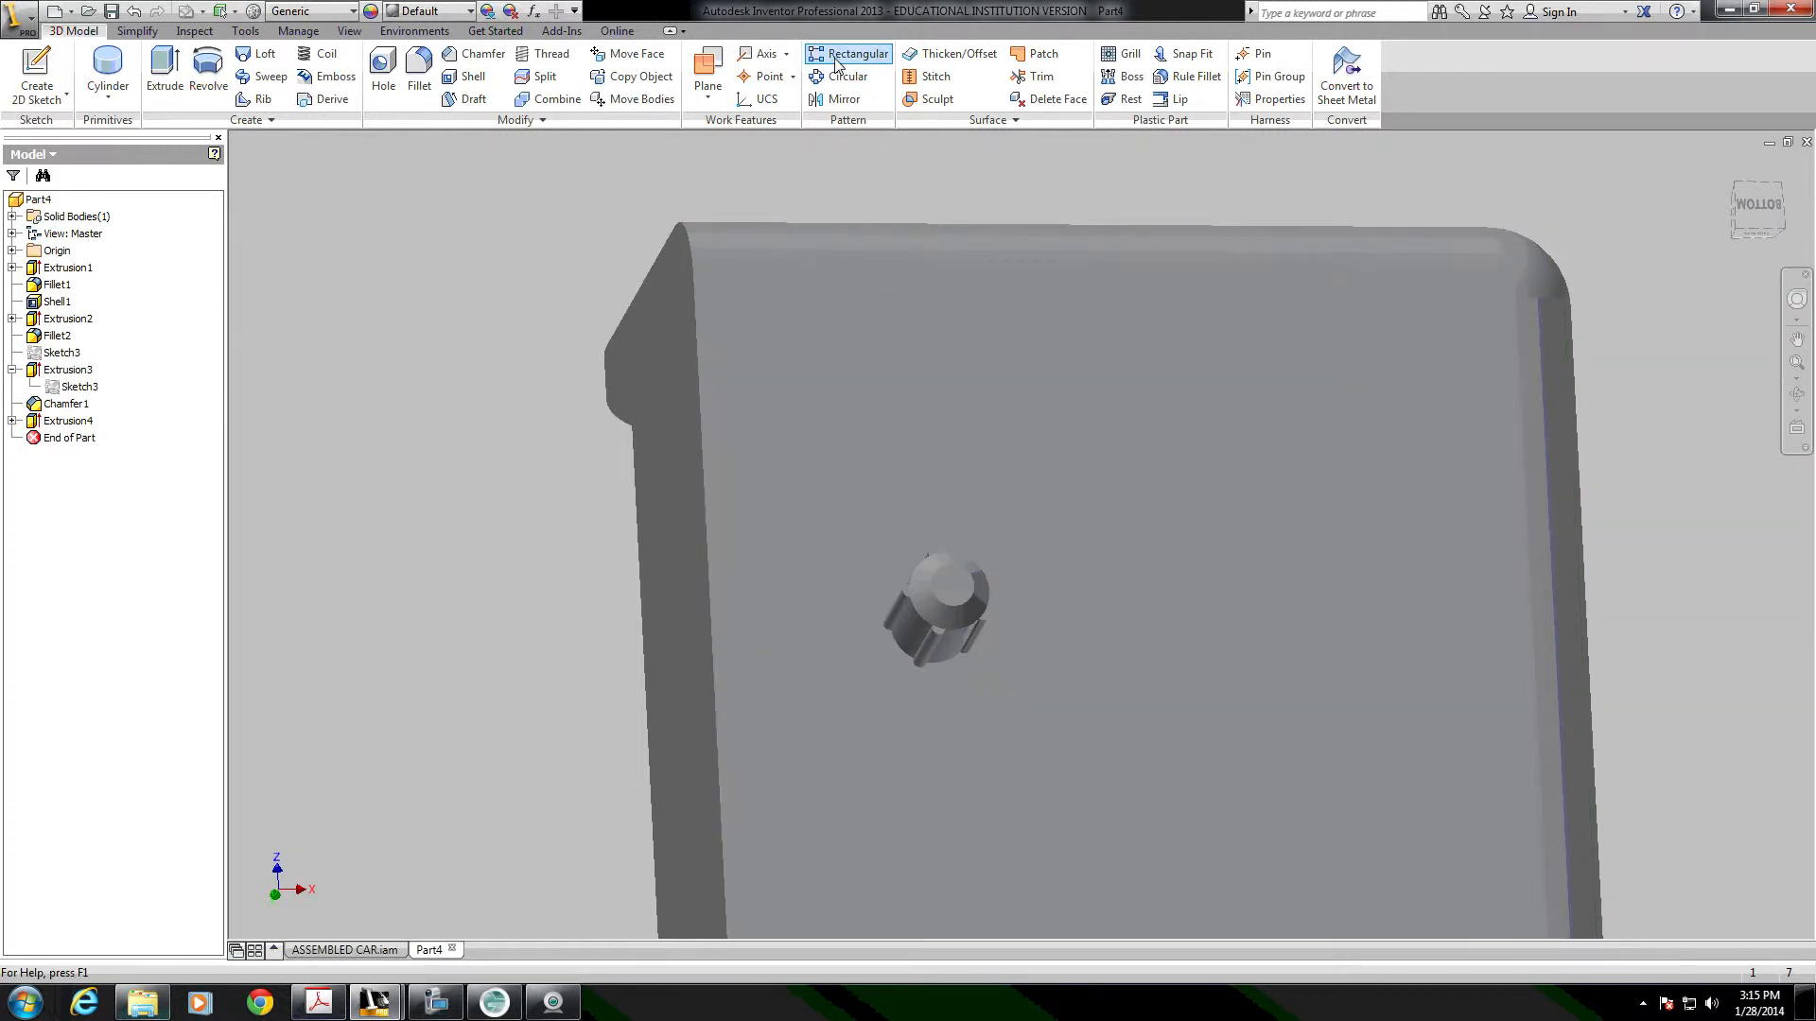
pyautogui.click(836, 59)
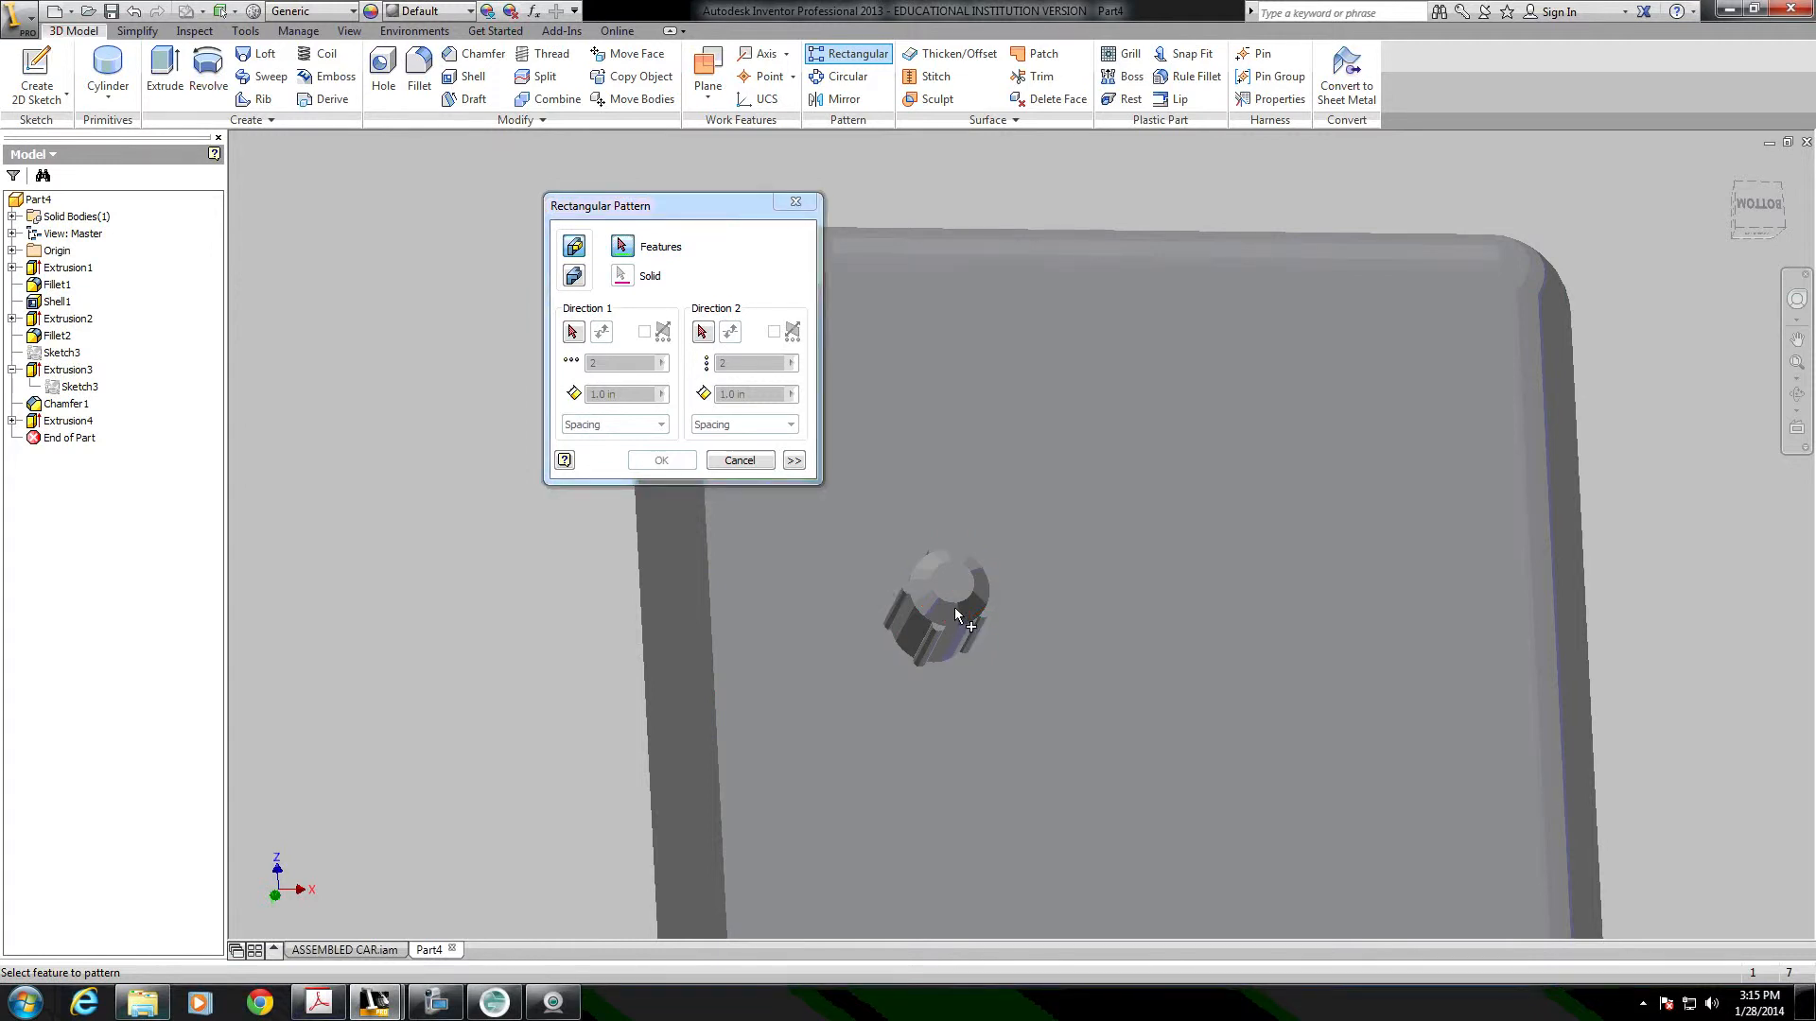
pyautogui.click(940, 581)
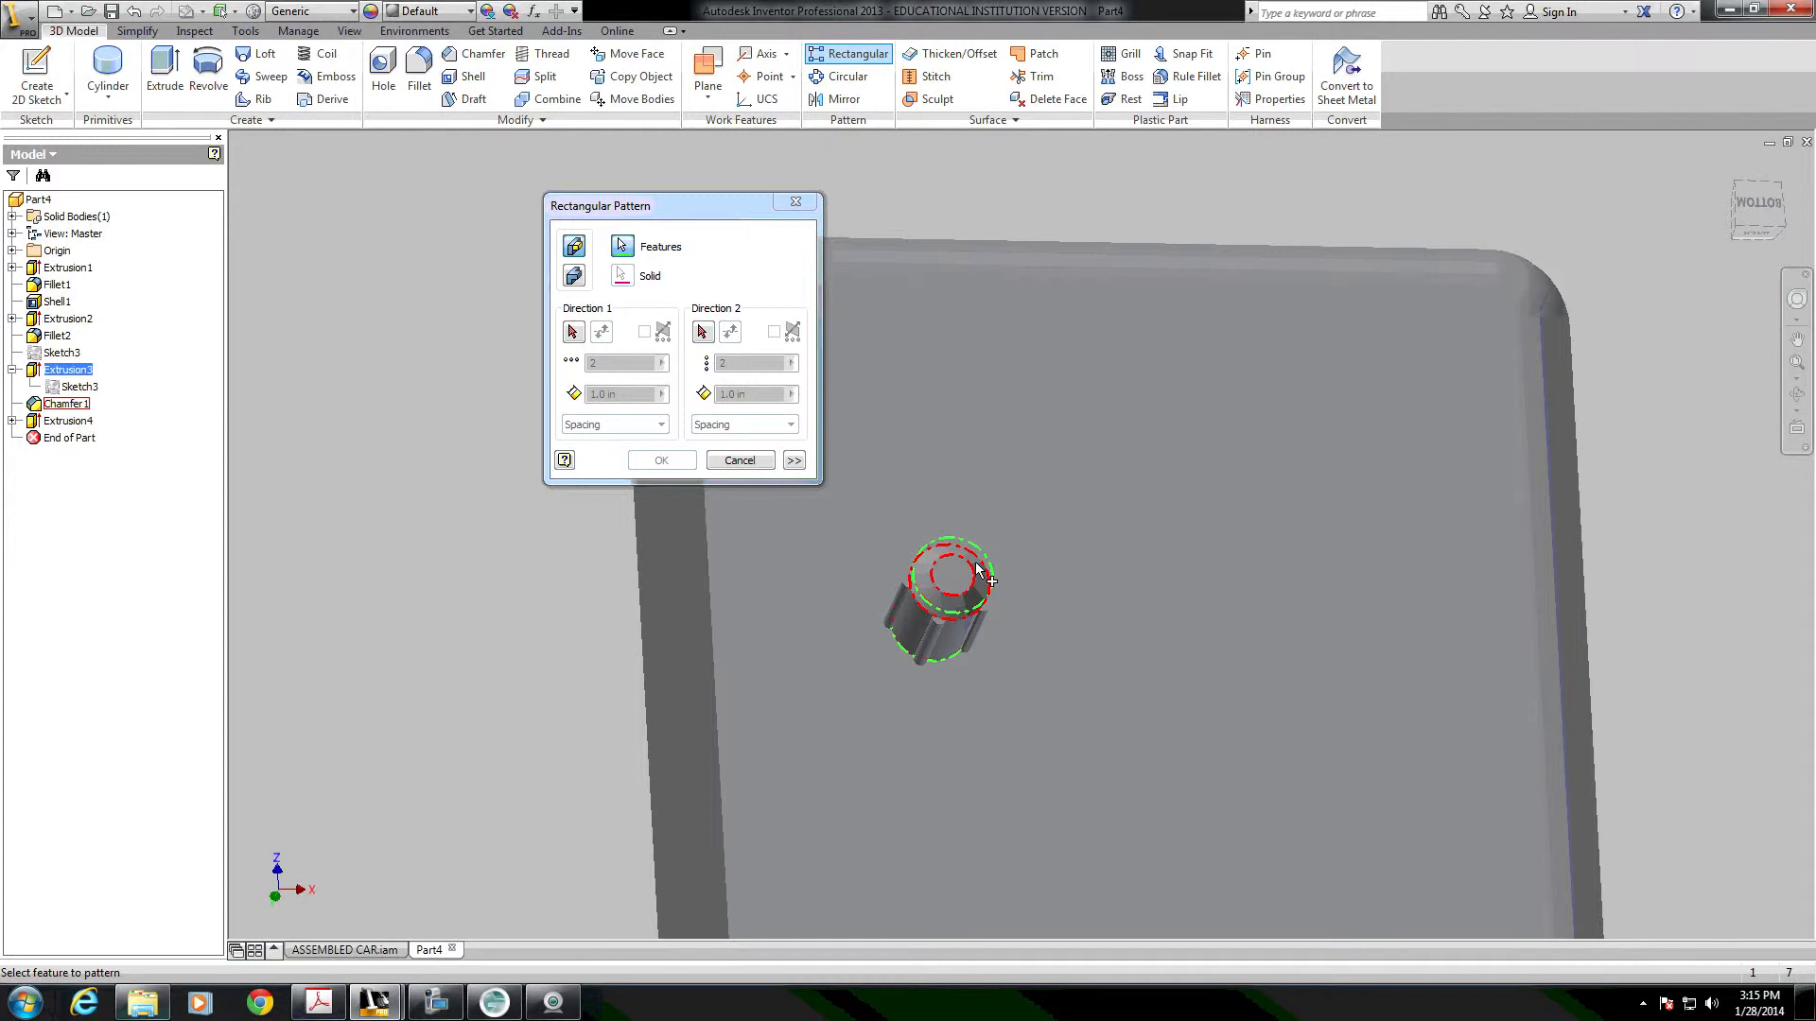
pyautogui.click(978, 570)
pyautogui.keyDown('shift'); pyautogui.moveTo(997, 617); pyautogui.dragTo(980, 617, button='middle'); pyautogui.keyUp('shift')
pyautogui.click(575, 332)
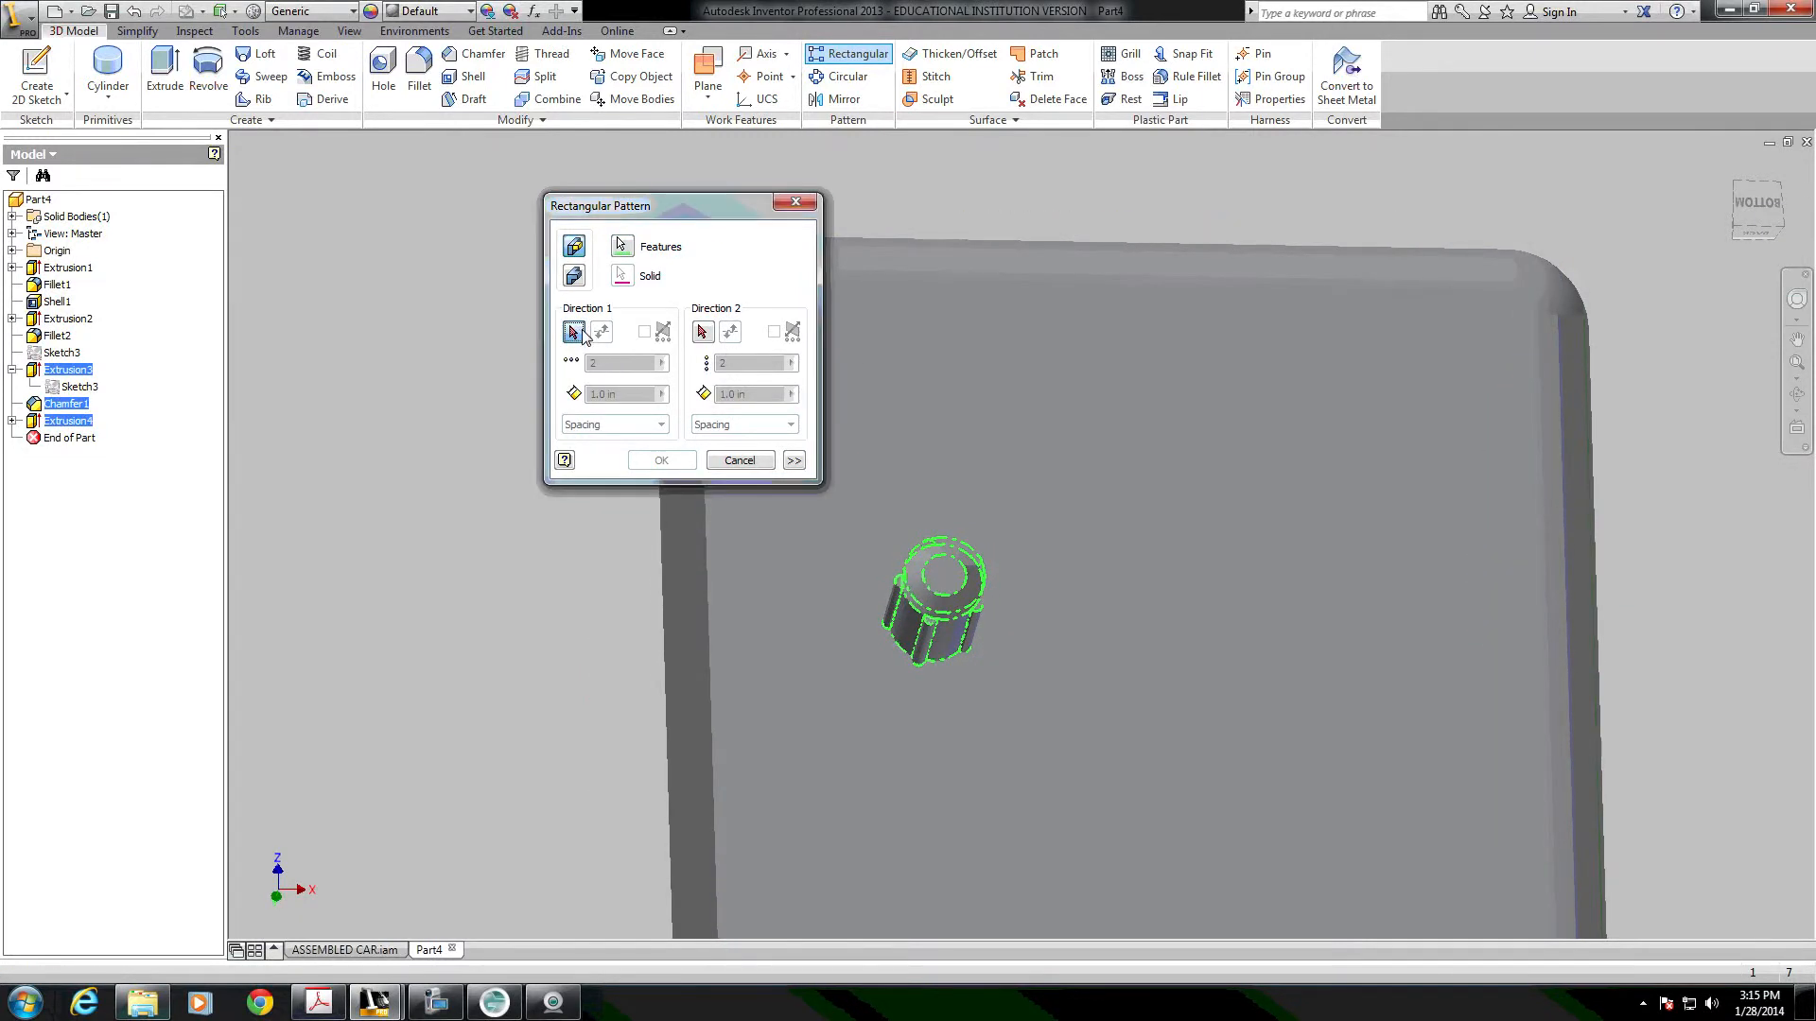
pyautogui.click(944, 244)
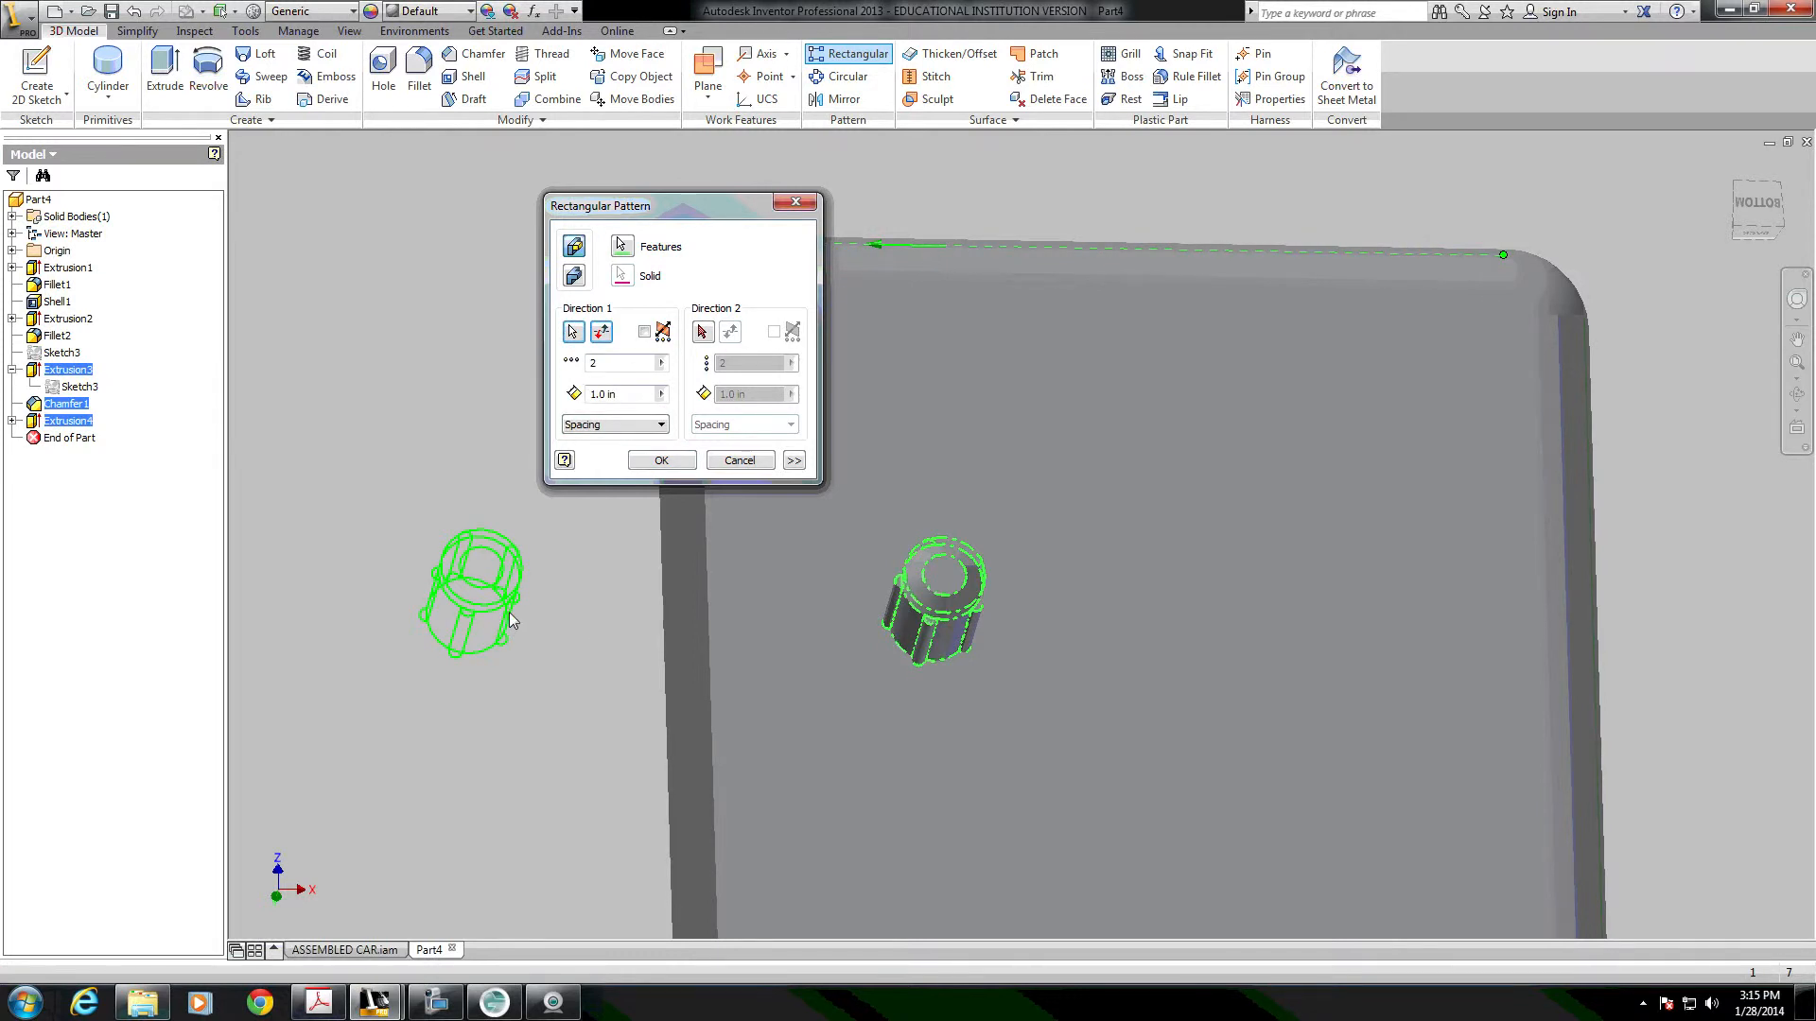
pyautogui.click(593, 335)
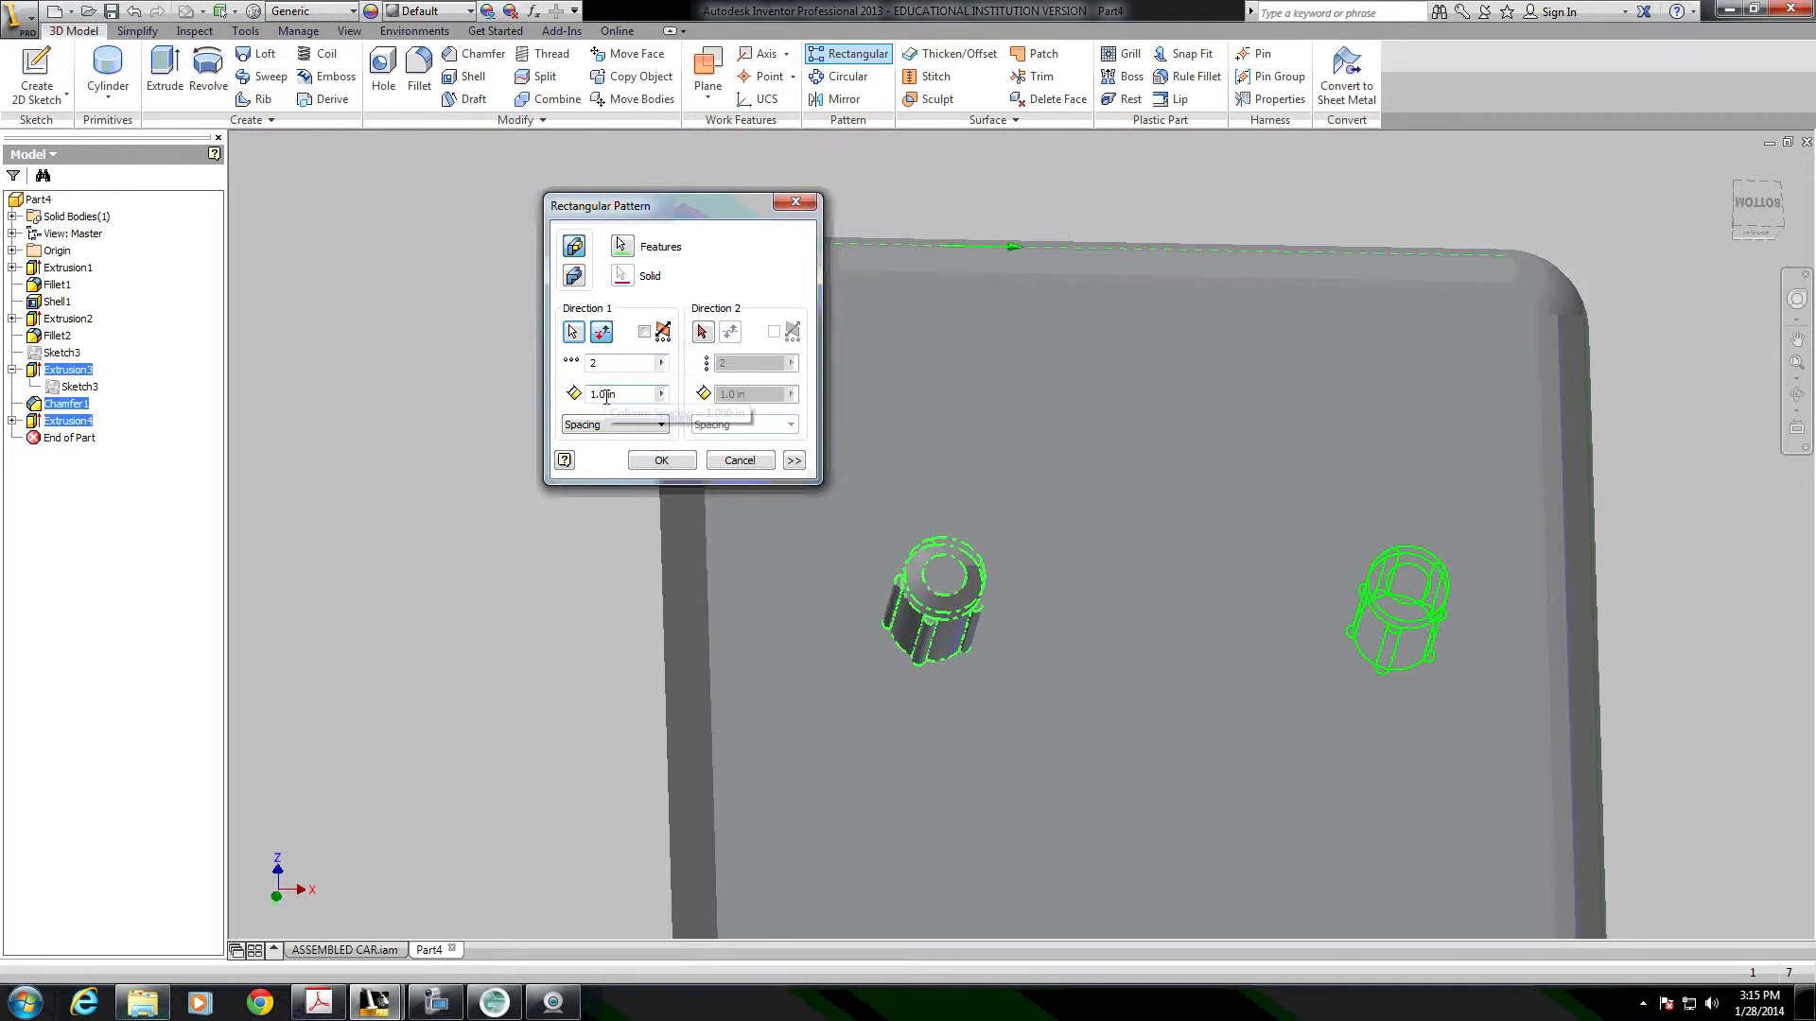
pyautogui.click(671, 469)
# Apply the Orange appearance from the Inventor Material Library to the whole part.
pyautogui.keyDown('shift'); pyautogui.moveTo(1269, 641); pyautogui.dragTo(1269, 545, button='middle'); pyautogui.keyUp('shift')
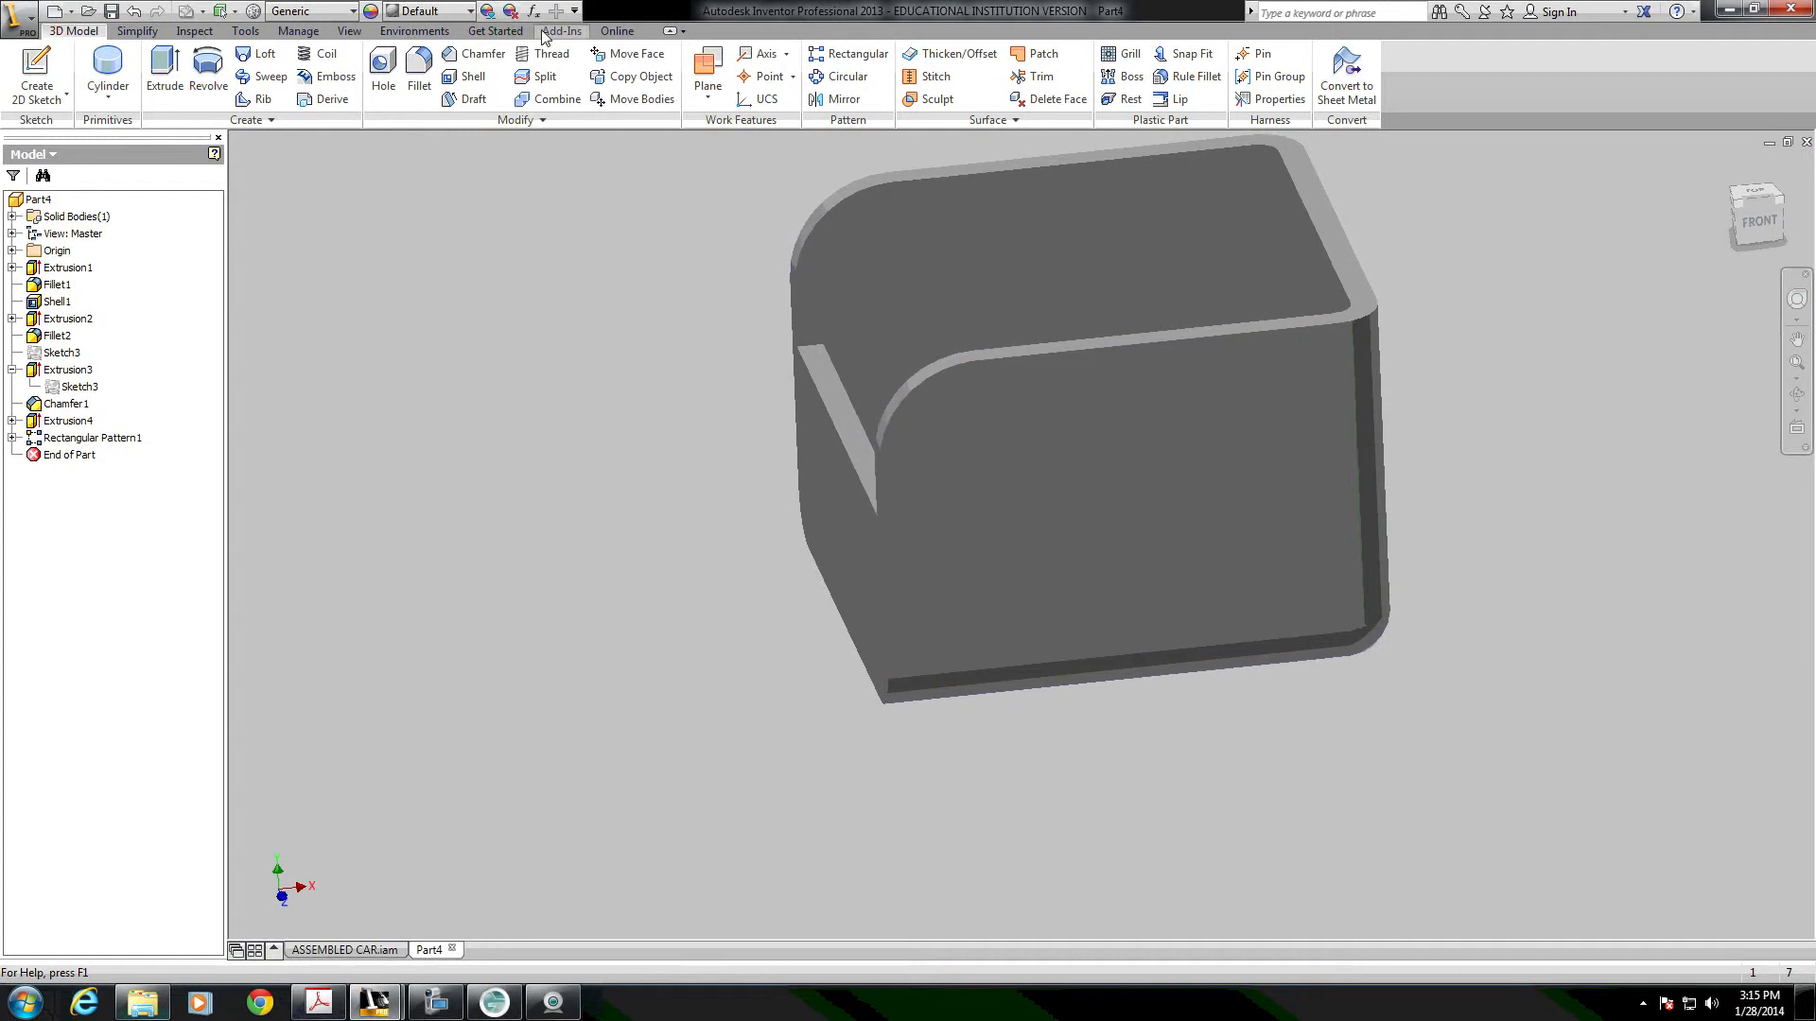
pyautogui.click(466, 13)
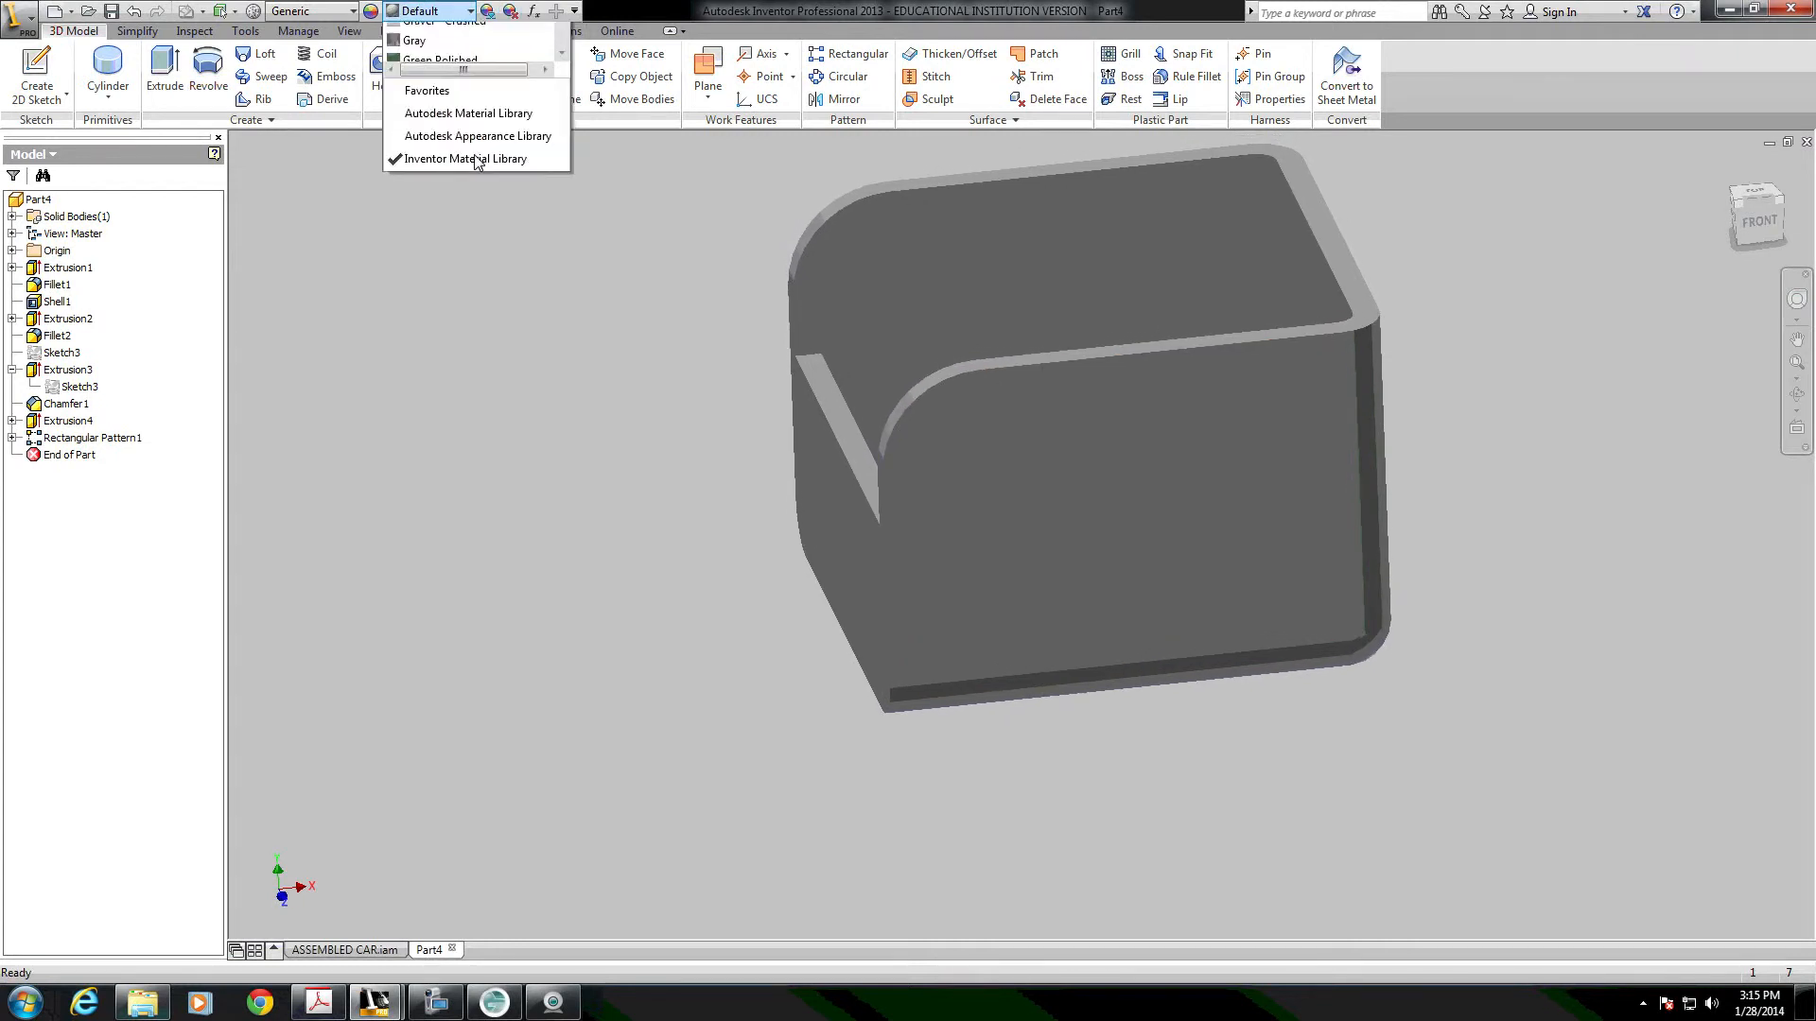
pyautogui.scroll(-1, 567, 354)
pyautogui.scroll(-15, 569, 384)
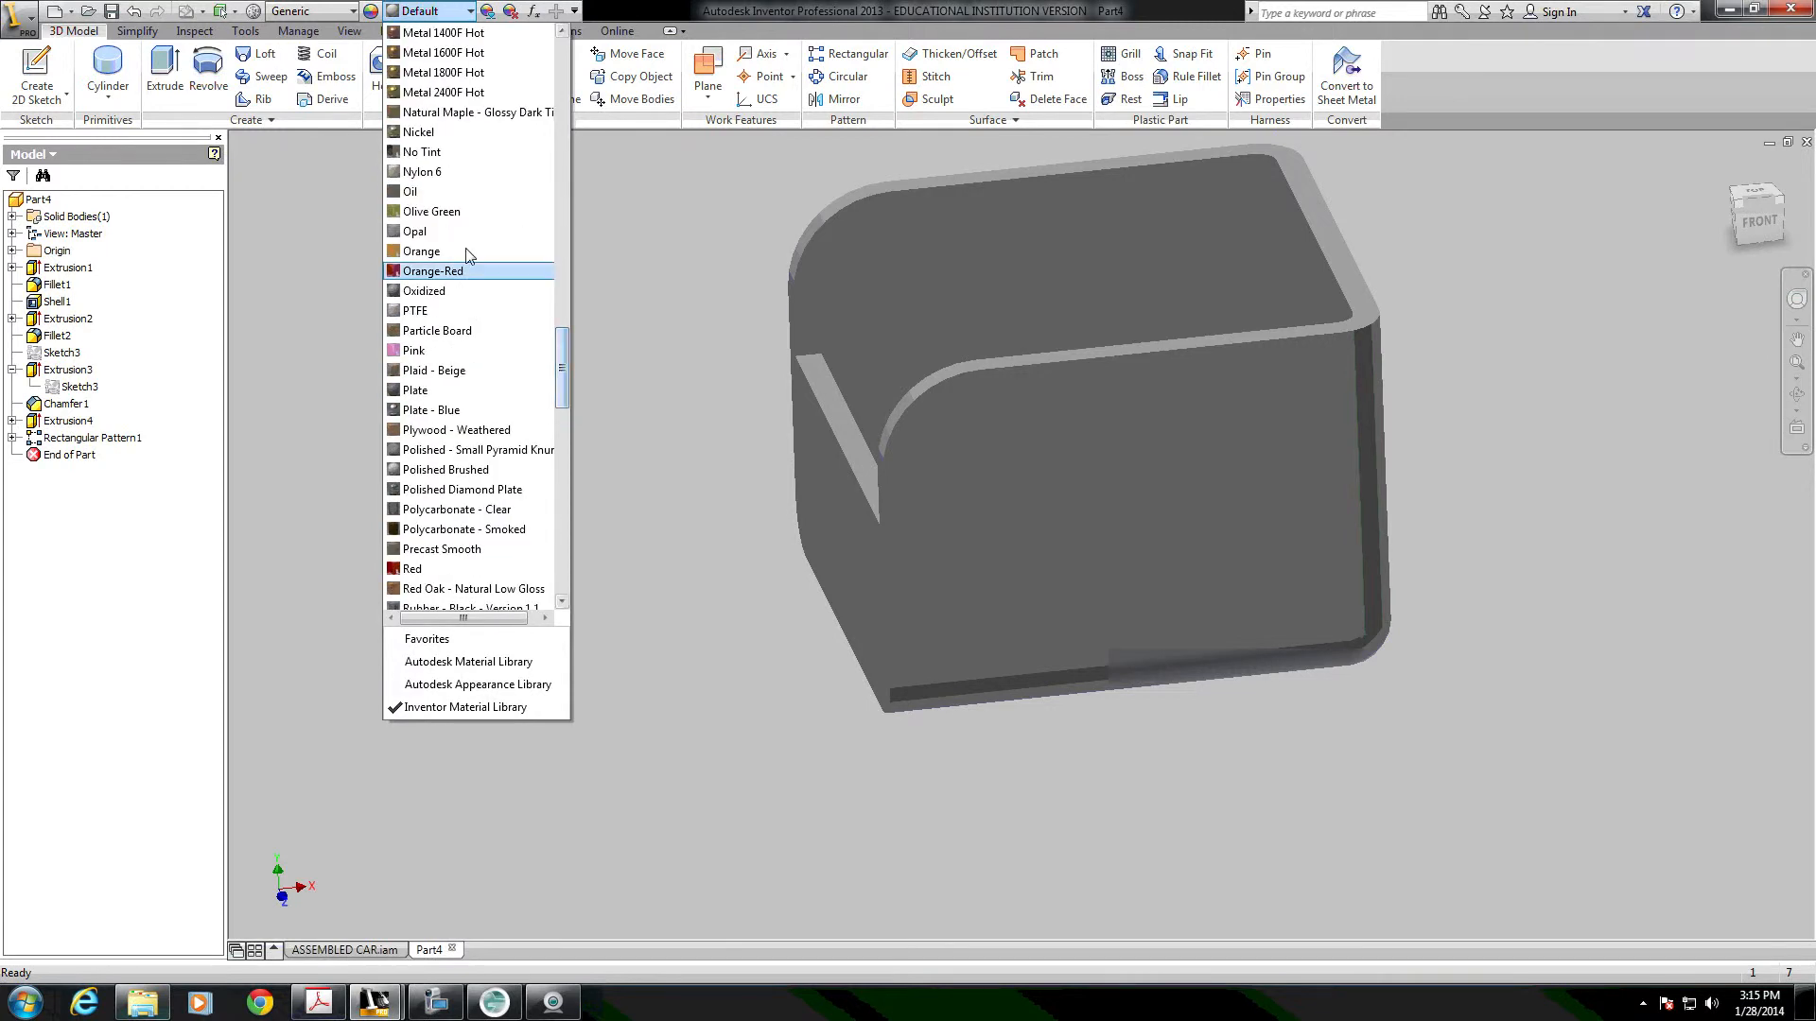
pyautogui.click(427, 252)
pyautogui.scroll(3, 1200, 418)
pyautogui.keyDown('shift'); pyautogui.moveTo(1199, 418); pyautogui.dragTo(1292, 560, button='middle'); pyautogui.keyUp('shift')
pyautogui.scroll(-2, 1318, 382)
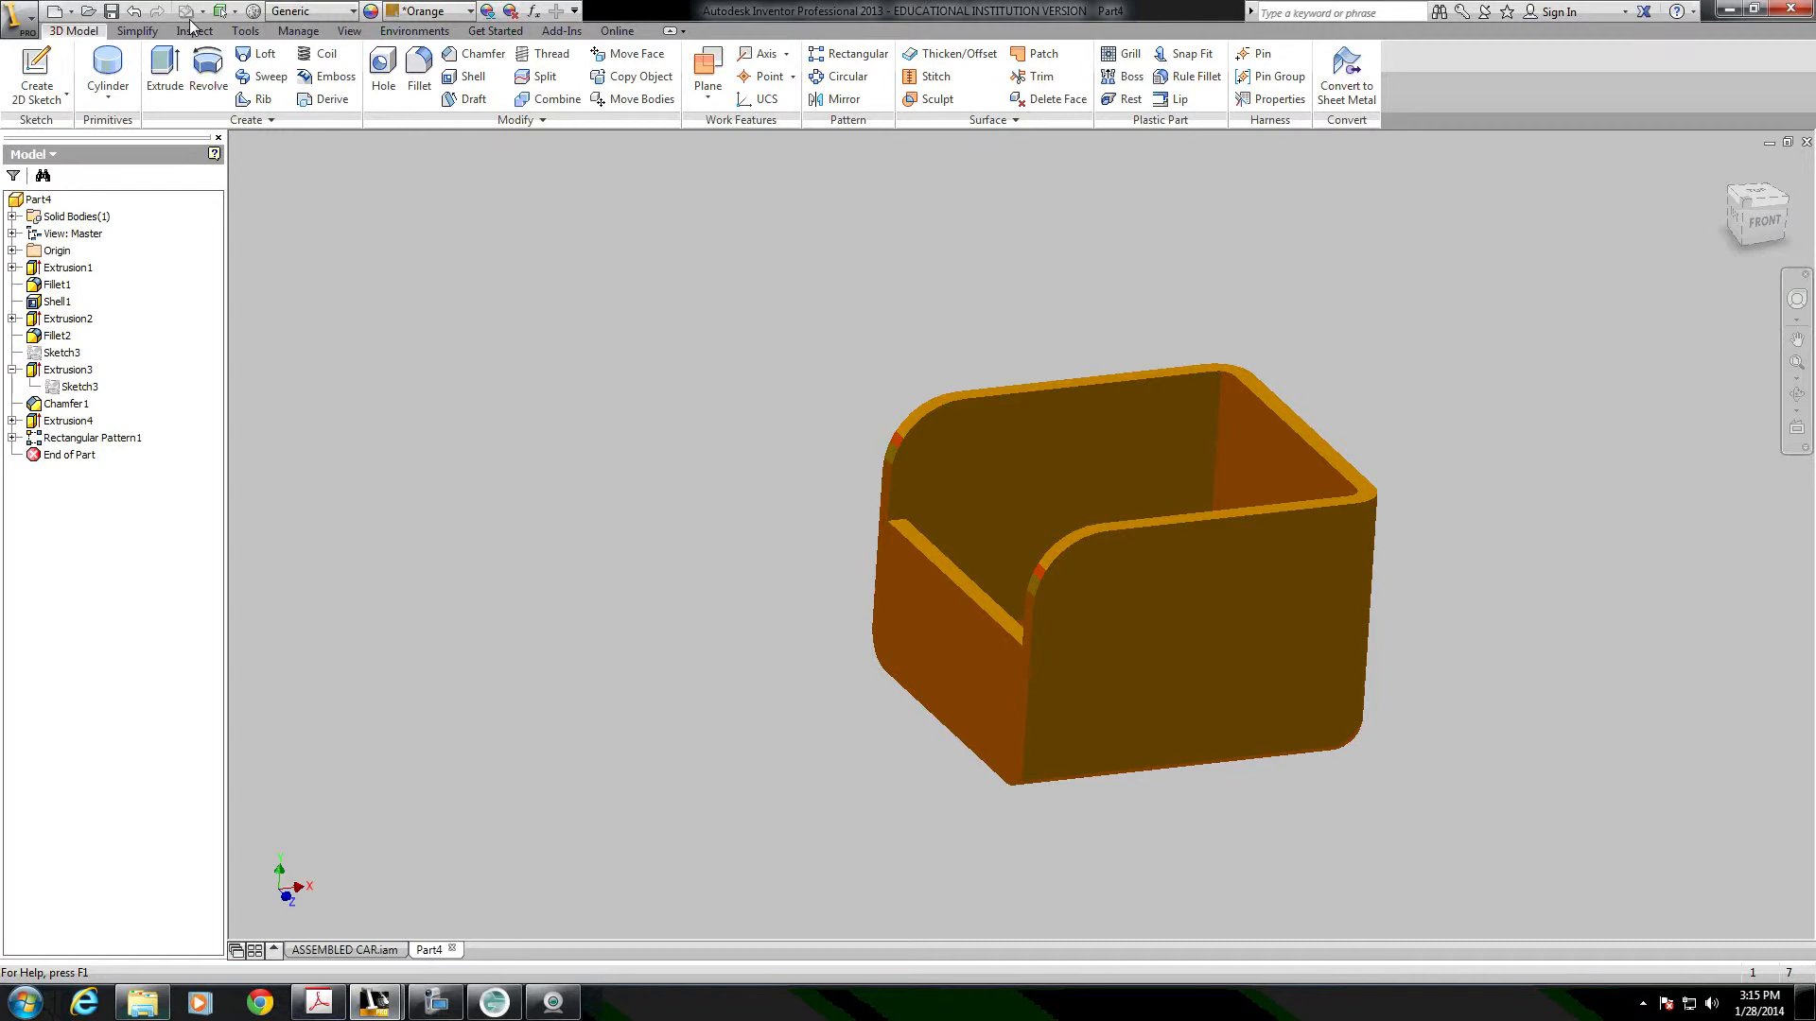
# Save the part as DUMP BUCKET in the IKEA Car folder and close it.
pyautogui.click(123, 8)
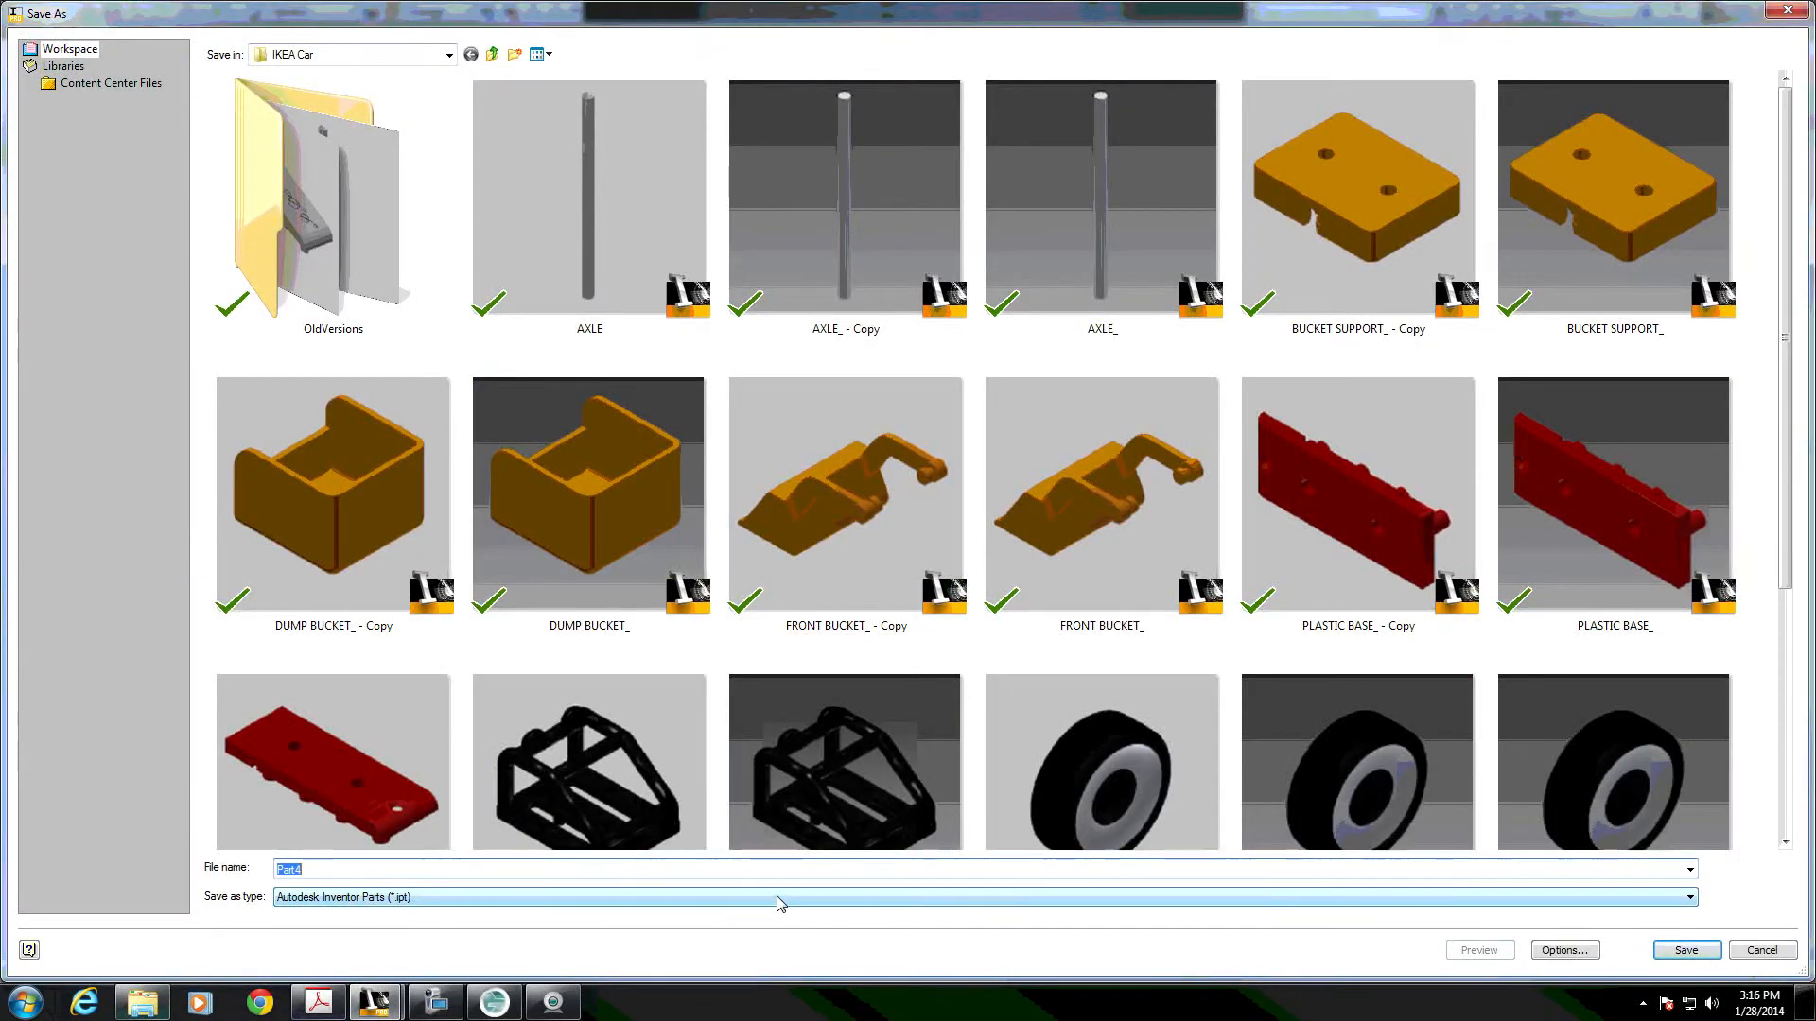
pyautogui.write('b')
pyautogui.press('BackSpace')
pyautogui.write('DUMP ')
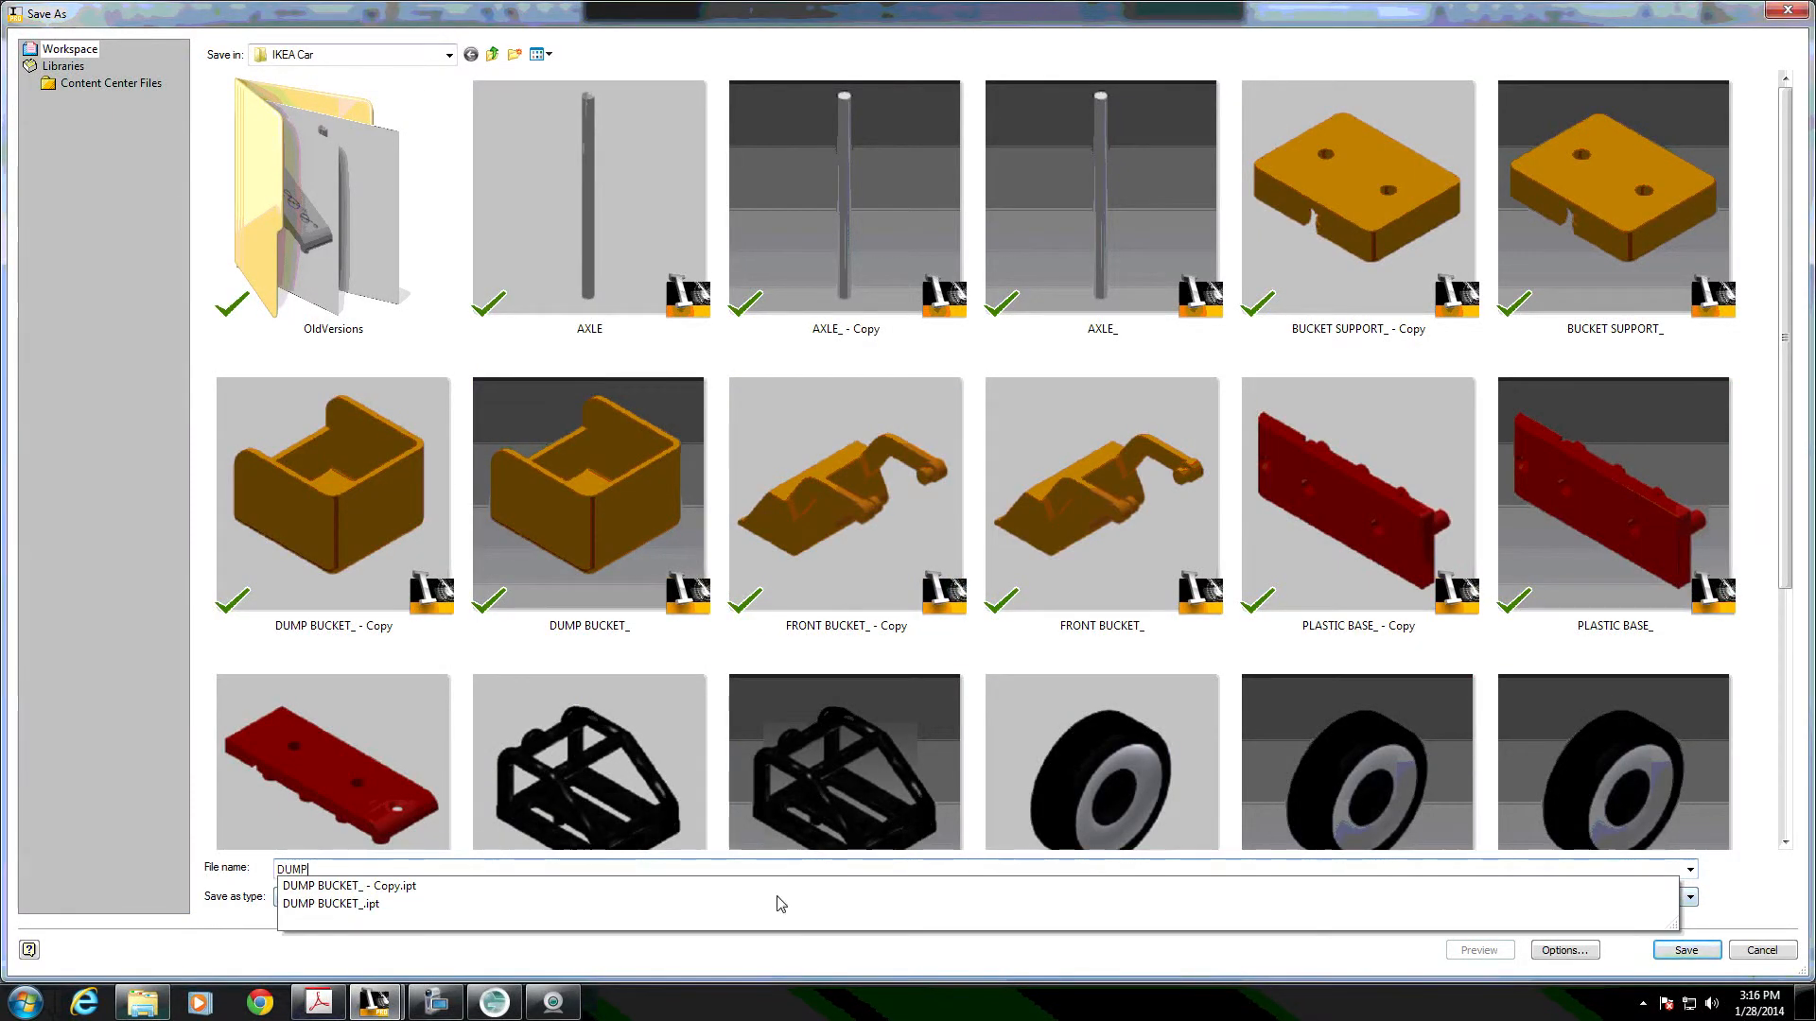
pyautogui.write('BUC')
pyautogui.write('KET')
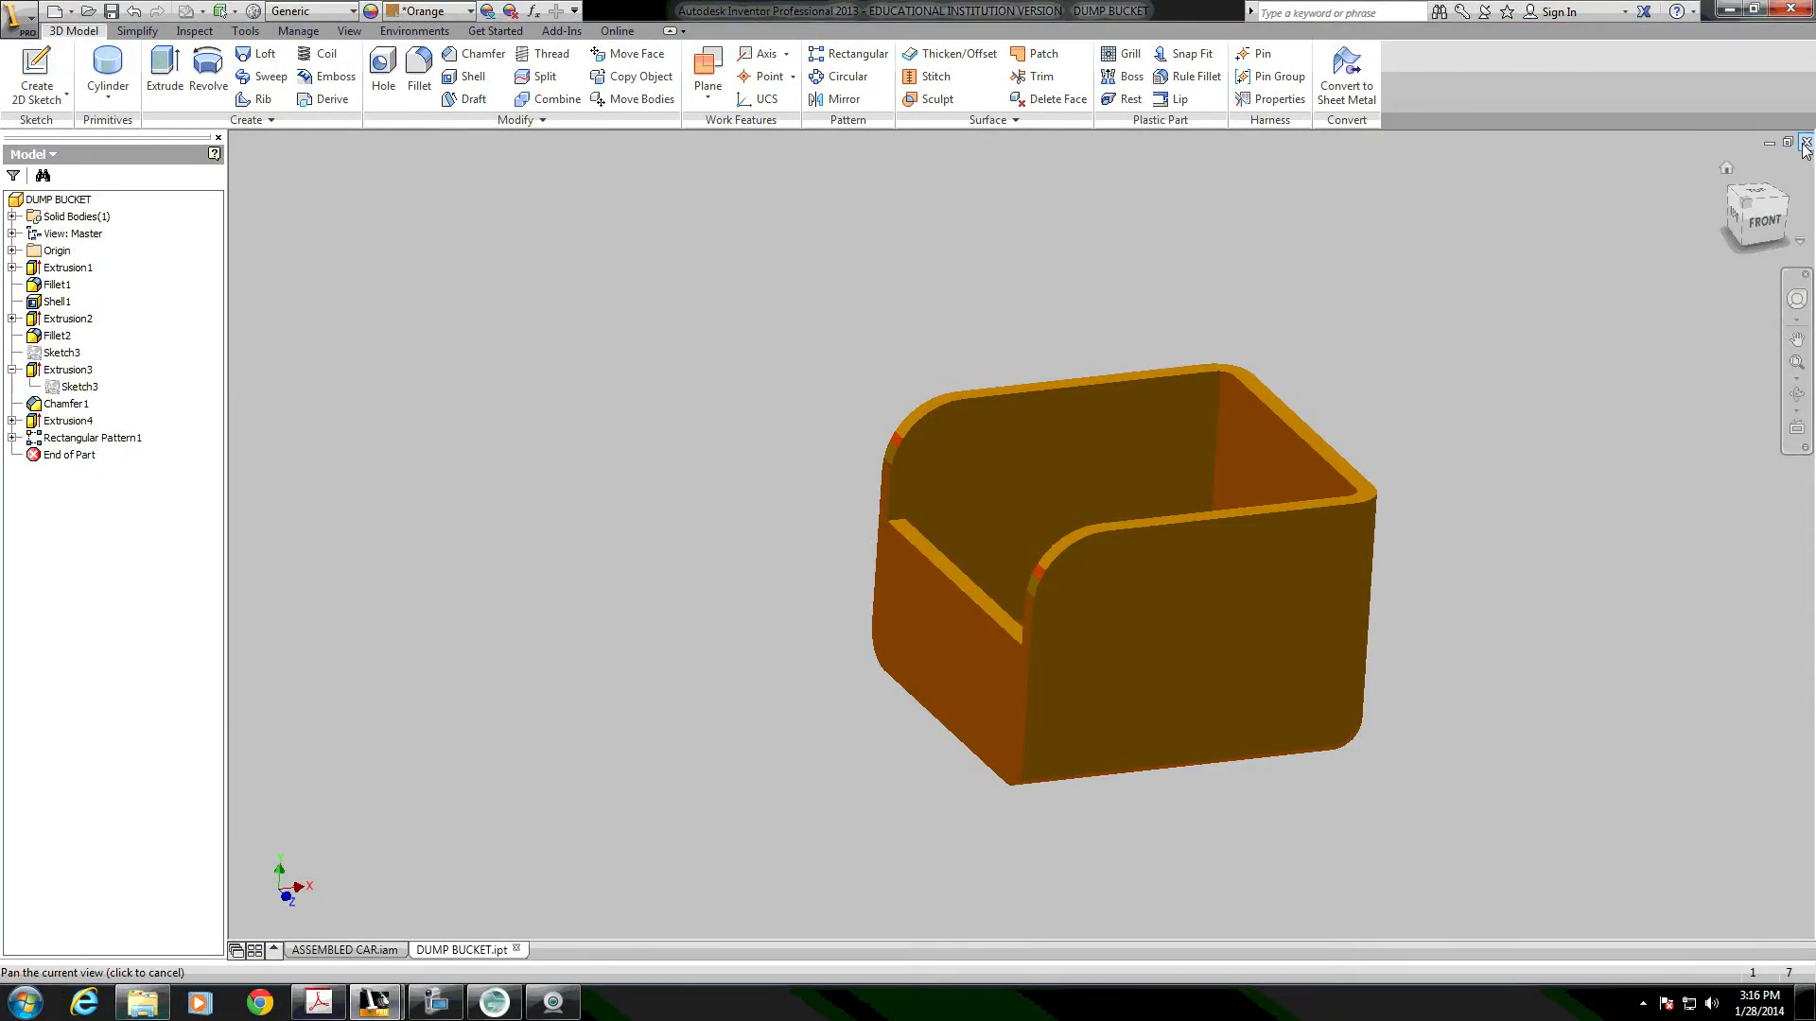
pyautogui.click(1806, 141)
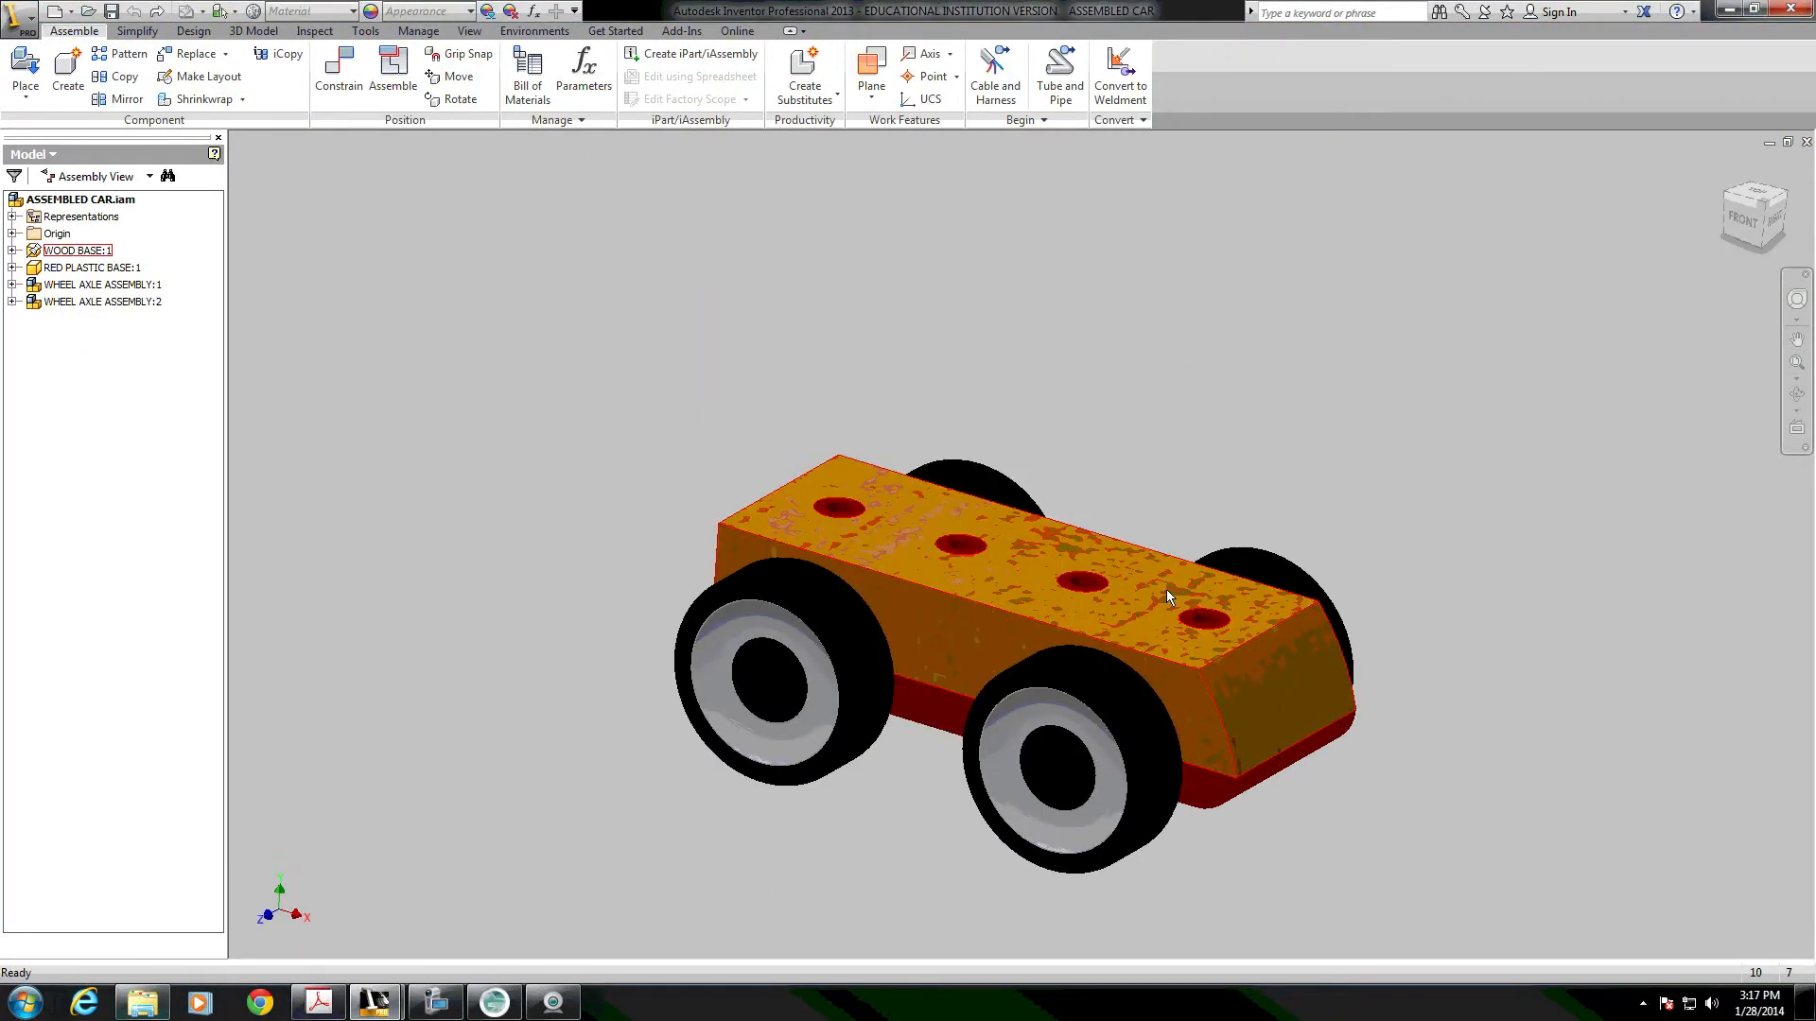
# Place one DUMP BUCKET component above the rear of the ASSEMBLED CAR assembly.
pyautogui.click(26, 76)
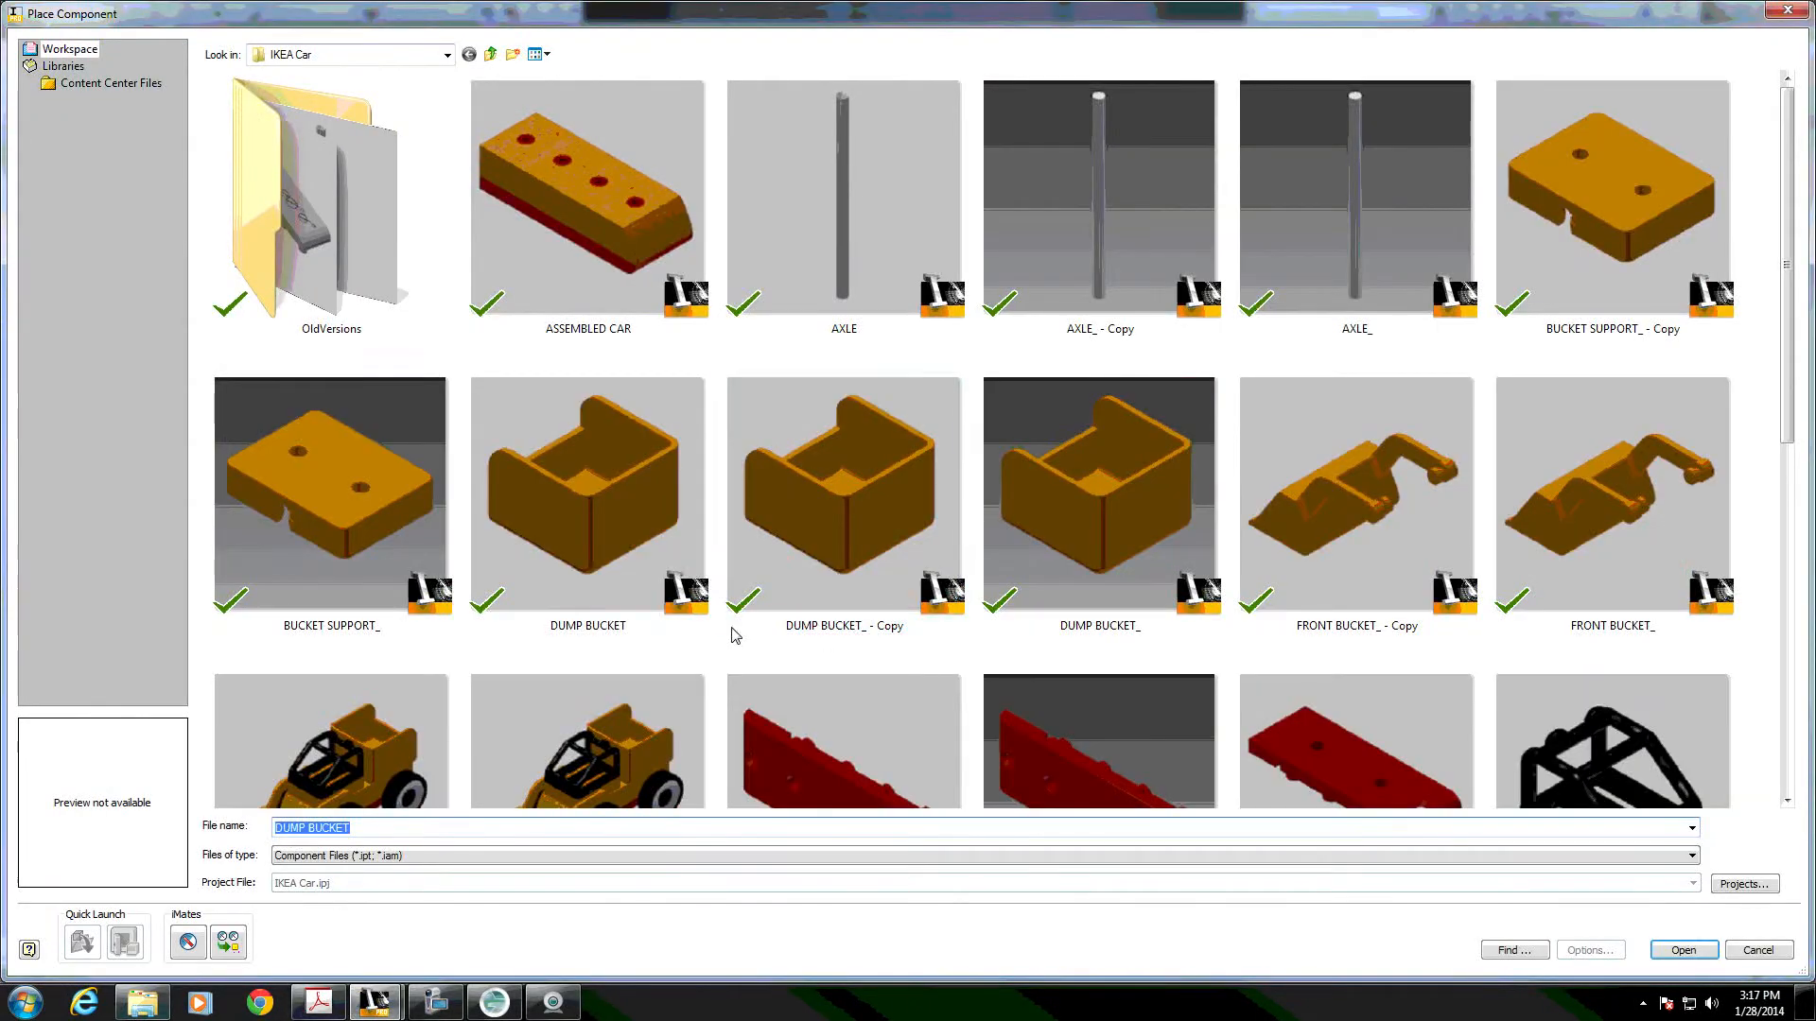
pyautogui.click(605, 535)
pyautogui.click(1683, 953)
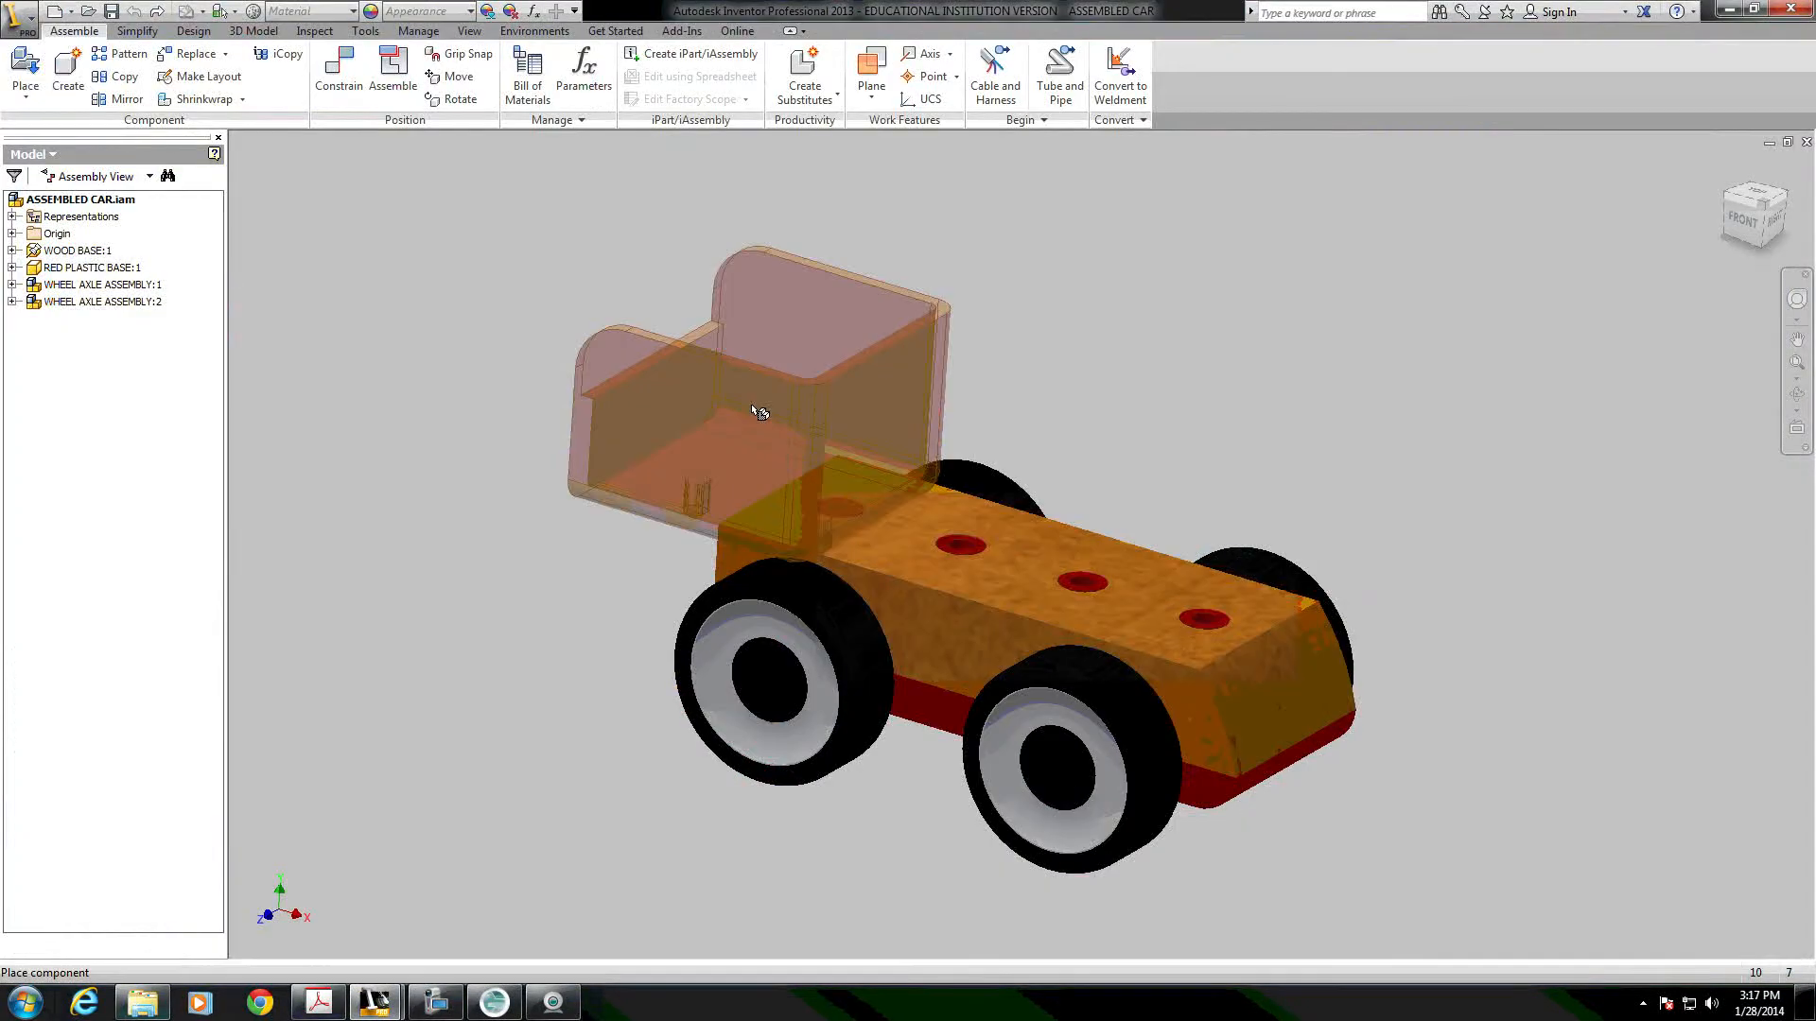
pyautogui.click(721, 361)
pyautogui.rightClick(862, 353)
pyautogui.click(934, 350)
# Add an Insert constraint with 0.000 in offset between one bucket peg's base edge and the second hole from the wood base's unsloped end.
pyautogui.keyDown('shift'); pyautogui.moveTo(837, 540); pyautogui.dragTo(802, 465, button='middle'); pyautogui.keyUp('shift')
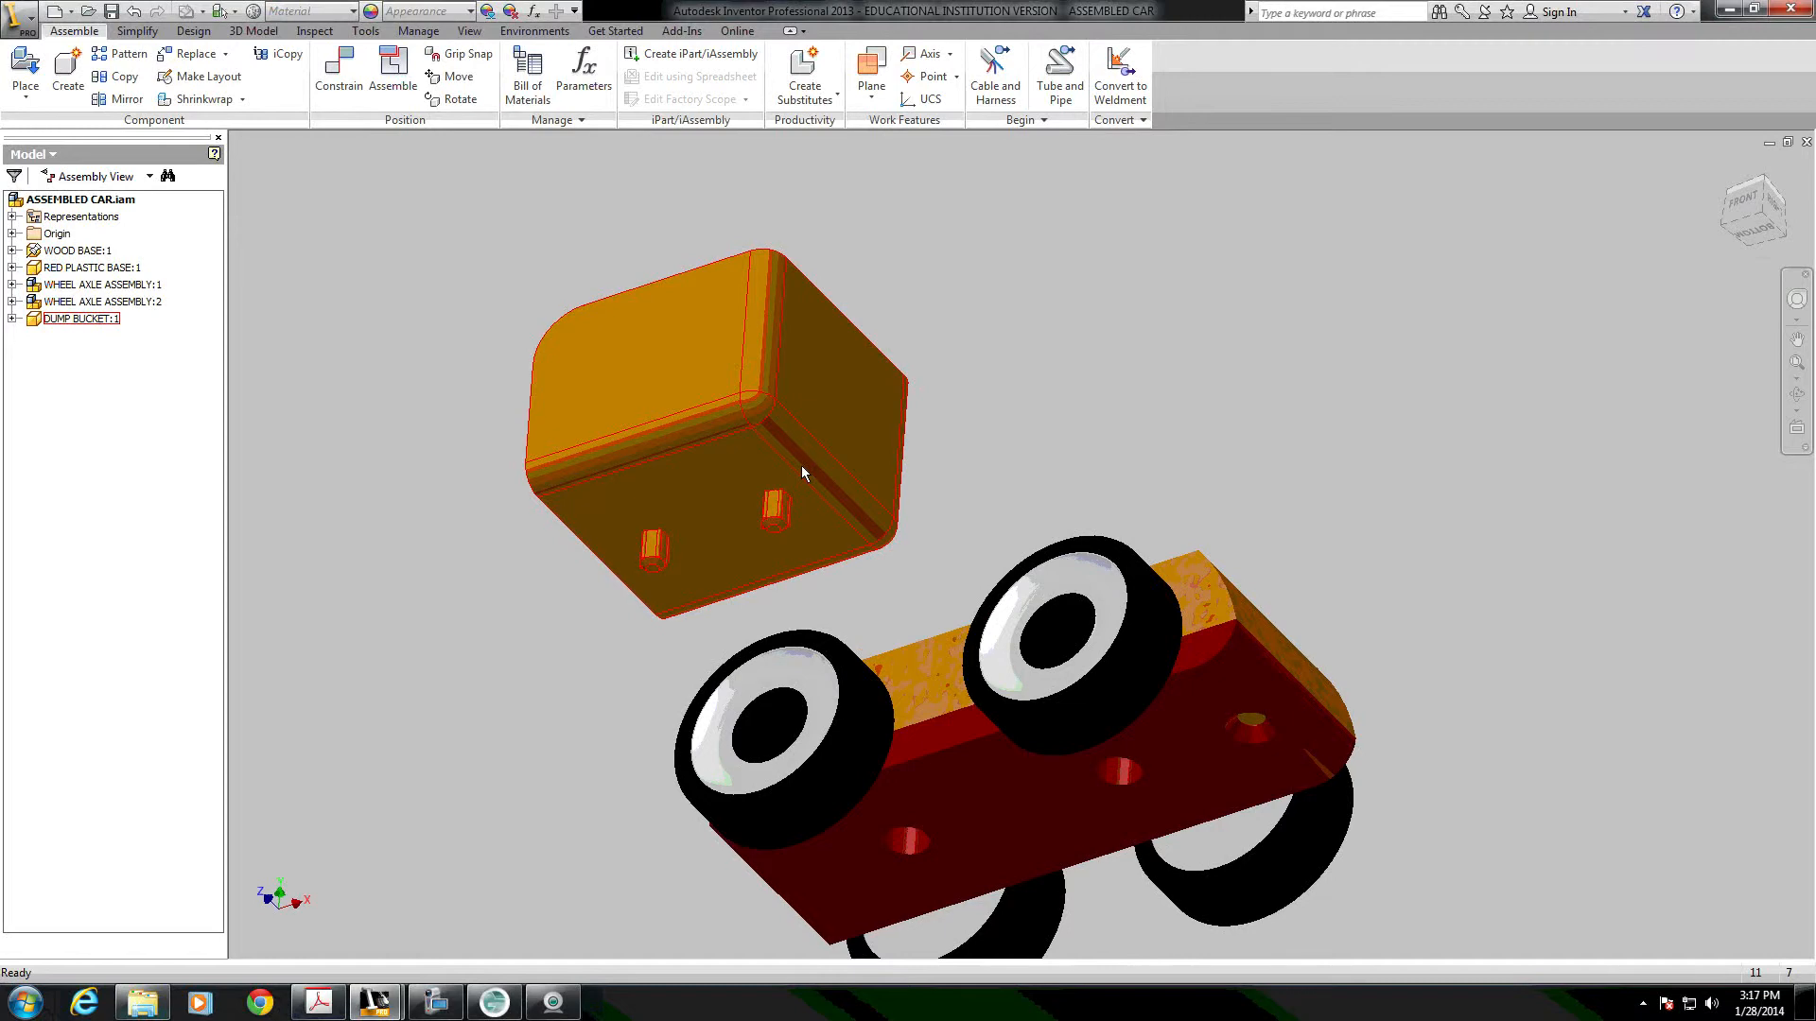
pyautogui.scroll(-6, 793, 486)
pyautogui.click(339, 68)
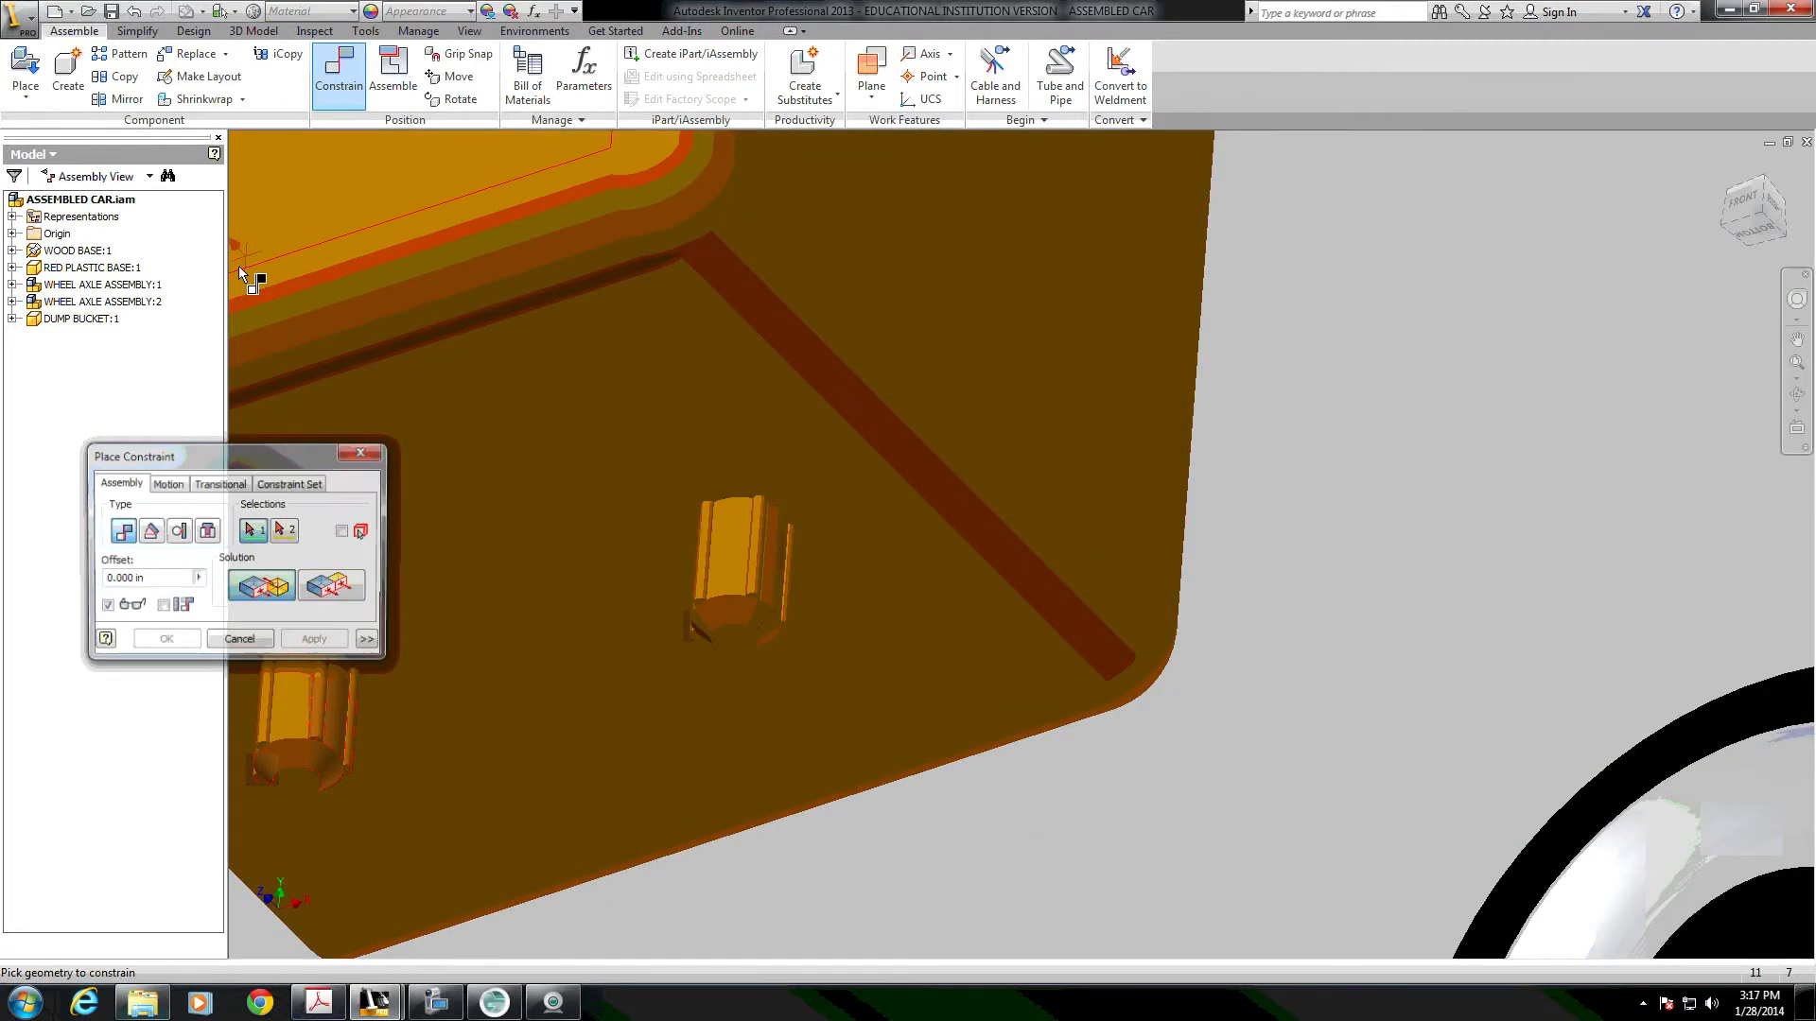
pyautogui.click(208, 532)
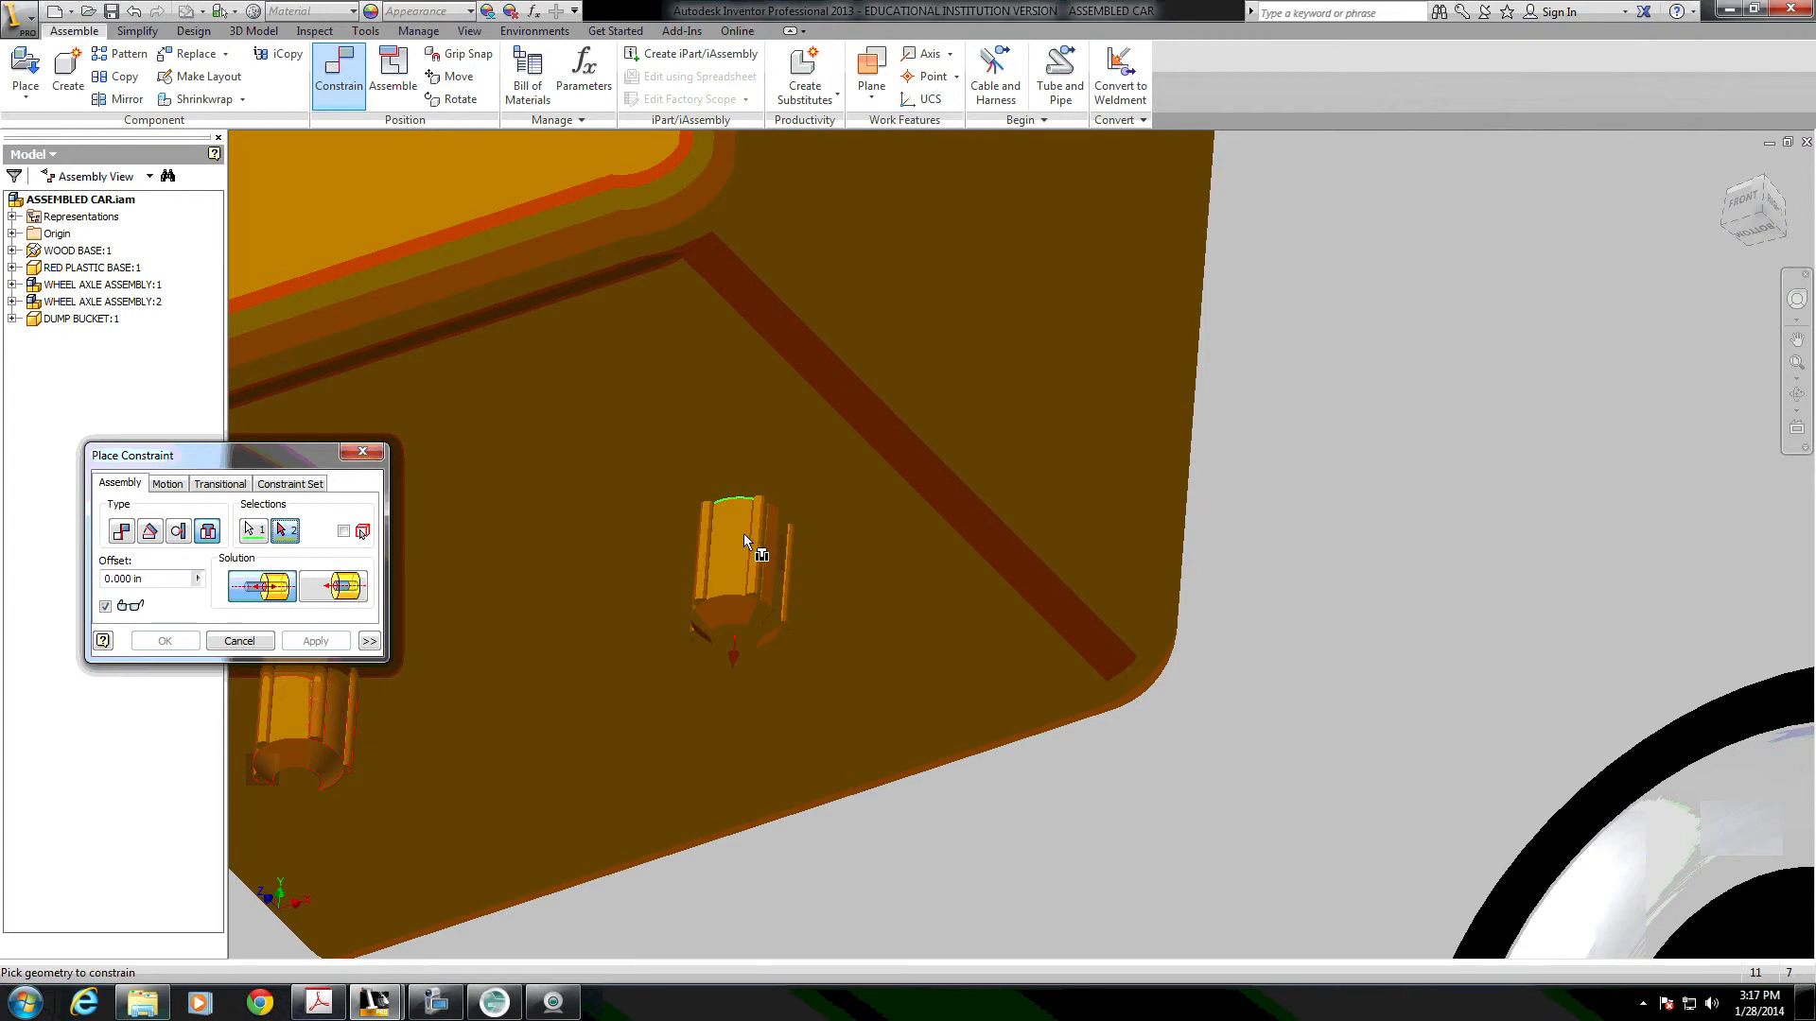
pyautogui.keyDown('shift'); pyautogui.moveTo(861, 648); pyautogui.dragTo(1215, 733, button='middle'); pyautogui.keyUp('shift')
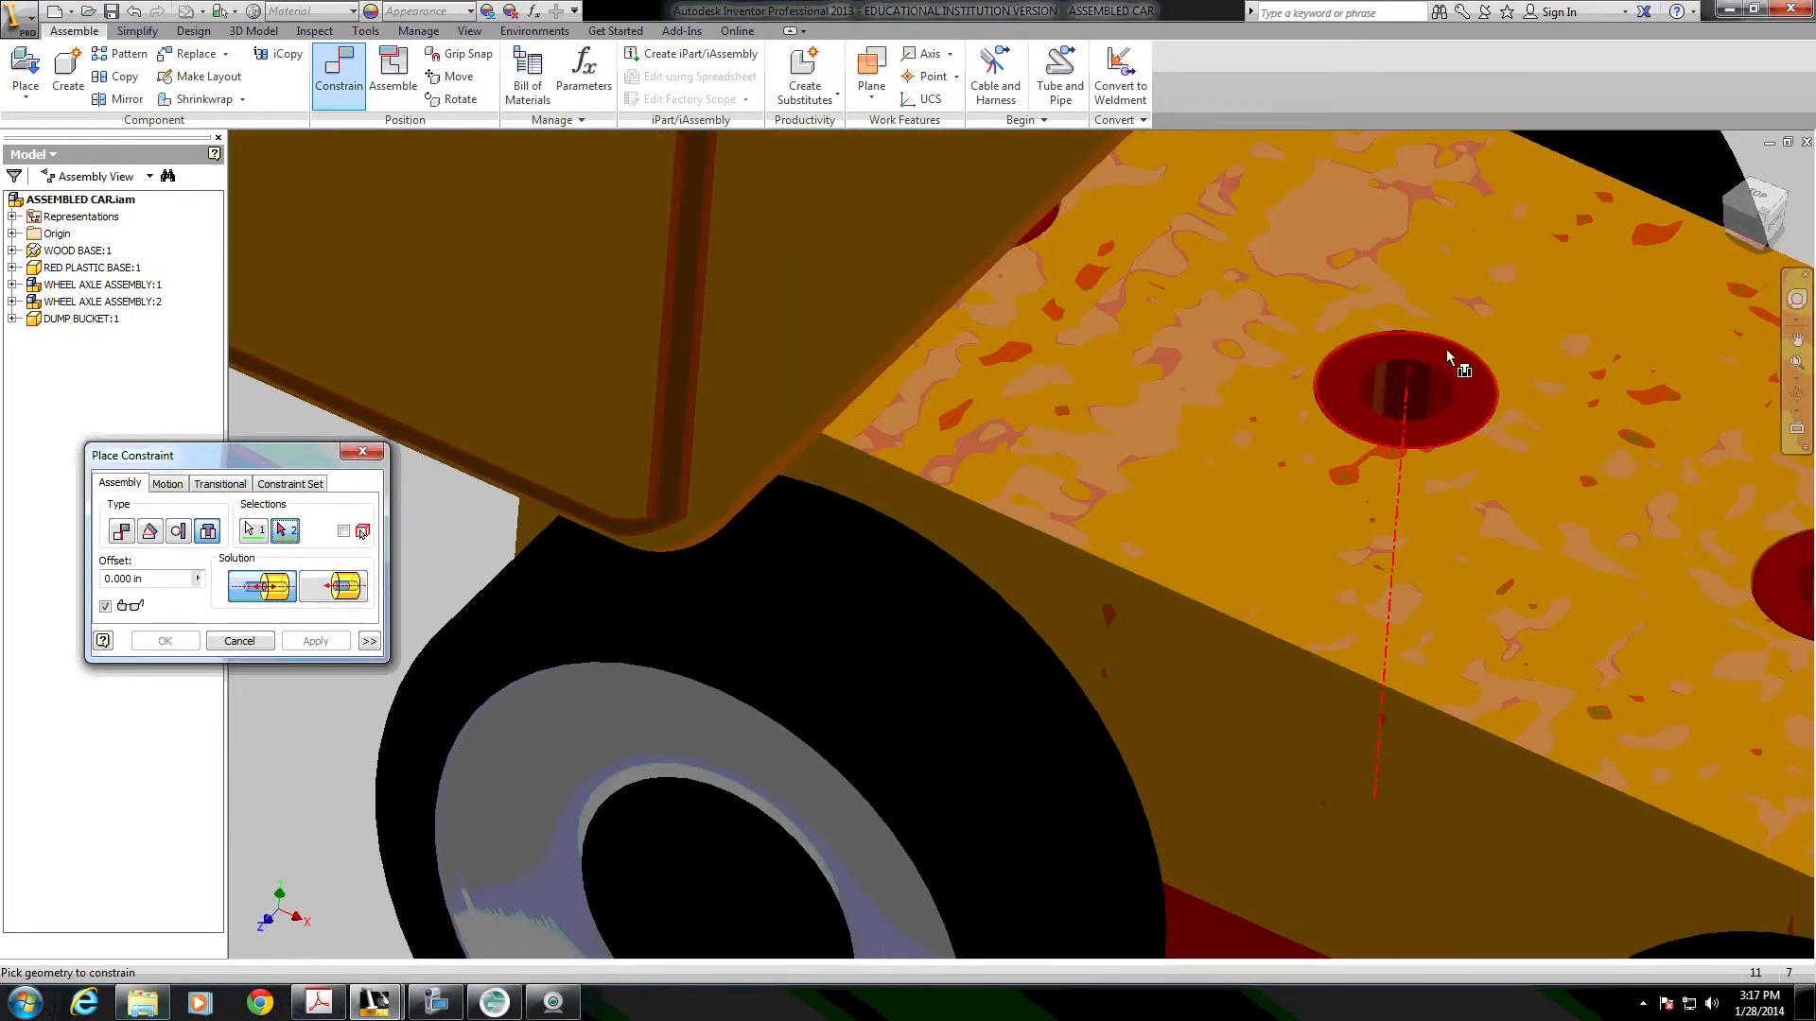
pyautogui.click(1441, 373)
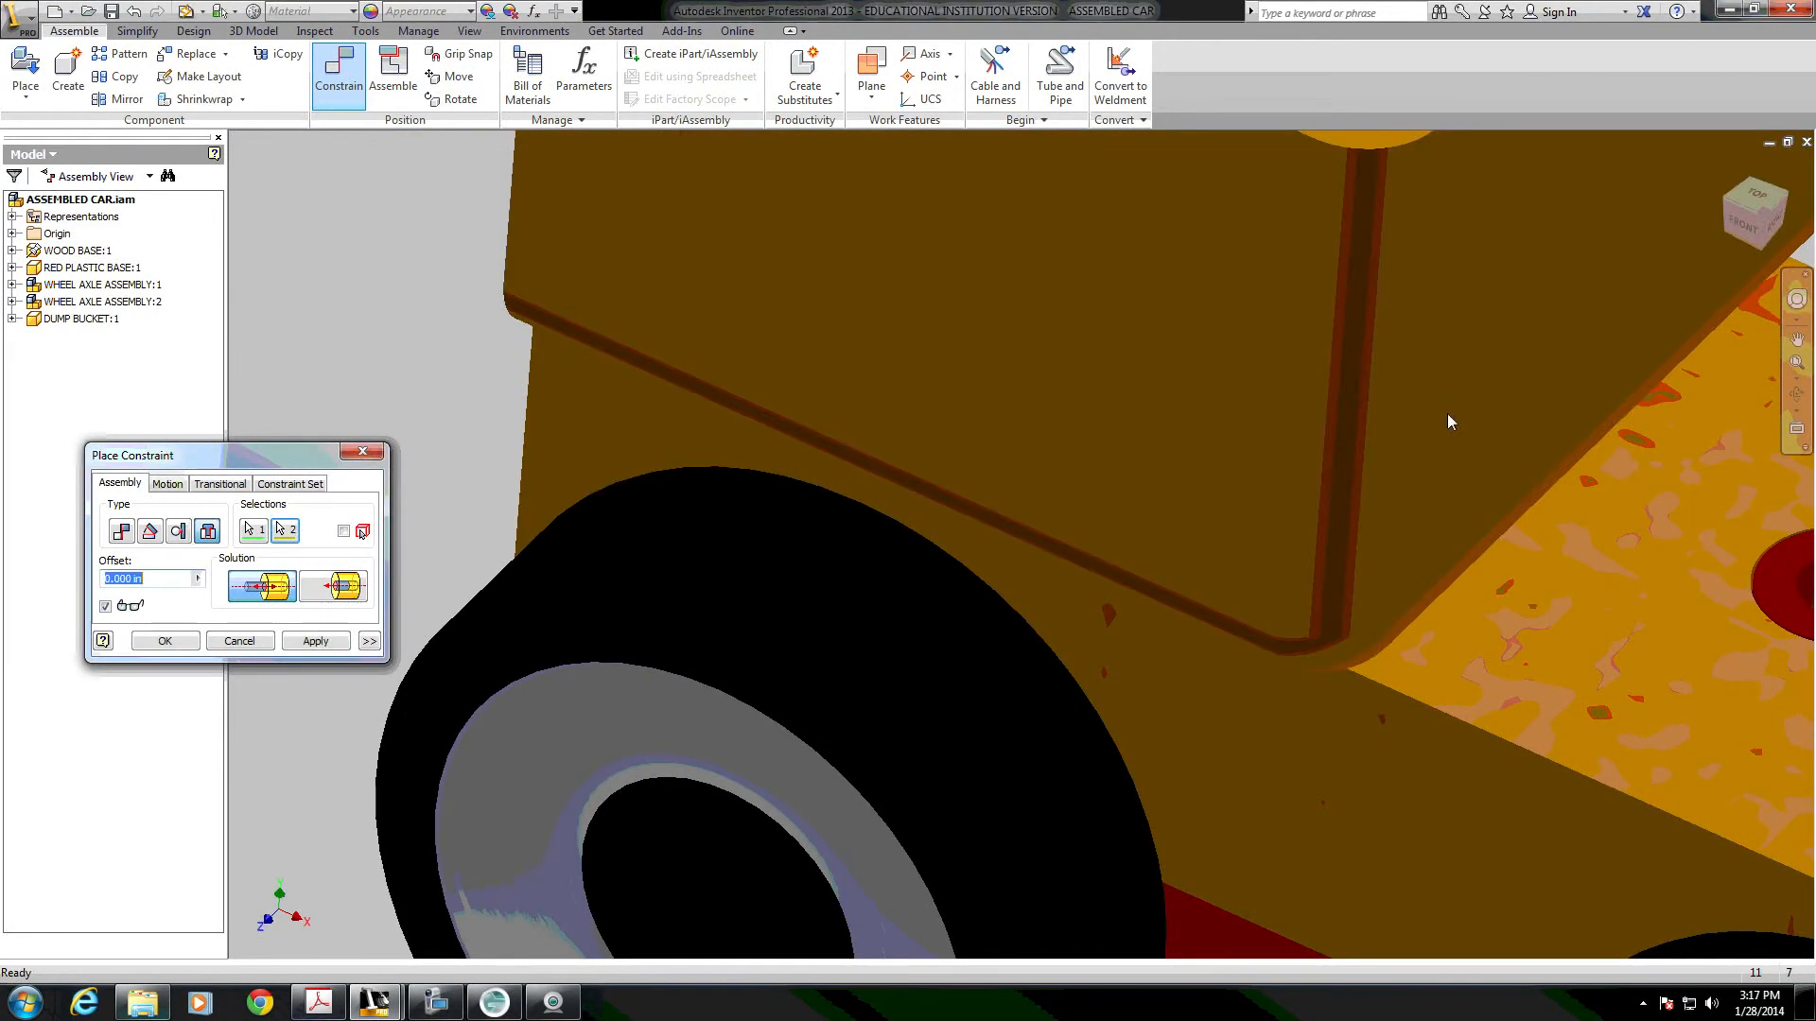
pyautogui.click(165, 641)
# Swing the dump bucket around its constrained peg to an angle across the car.
pyautogui.keyDown('shift'); pyautogui.moveTo(357, 539); pyautogui.dragTo(747, 569, button='middle'); pyautogui.keyUp('shift')
pyautogui.moveTo(747, 569); pyautogui.dragTo(1159, 678)
pyautogui.keyDown('shift'); pyautogui.moveTo(1159, 678); pyautogui.dragTo(291, 348, button='middle'); pyautogui.keyUp('shift')
# Add an Insert constraint between the bucket's other peg and the end hole at the wood base's unsloped end, then restore the home view.
pyautogui.click(339, 71)
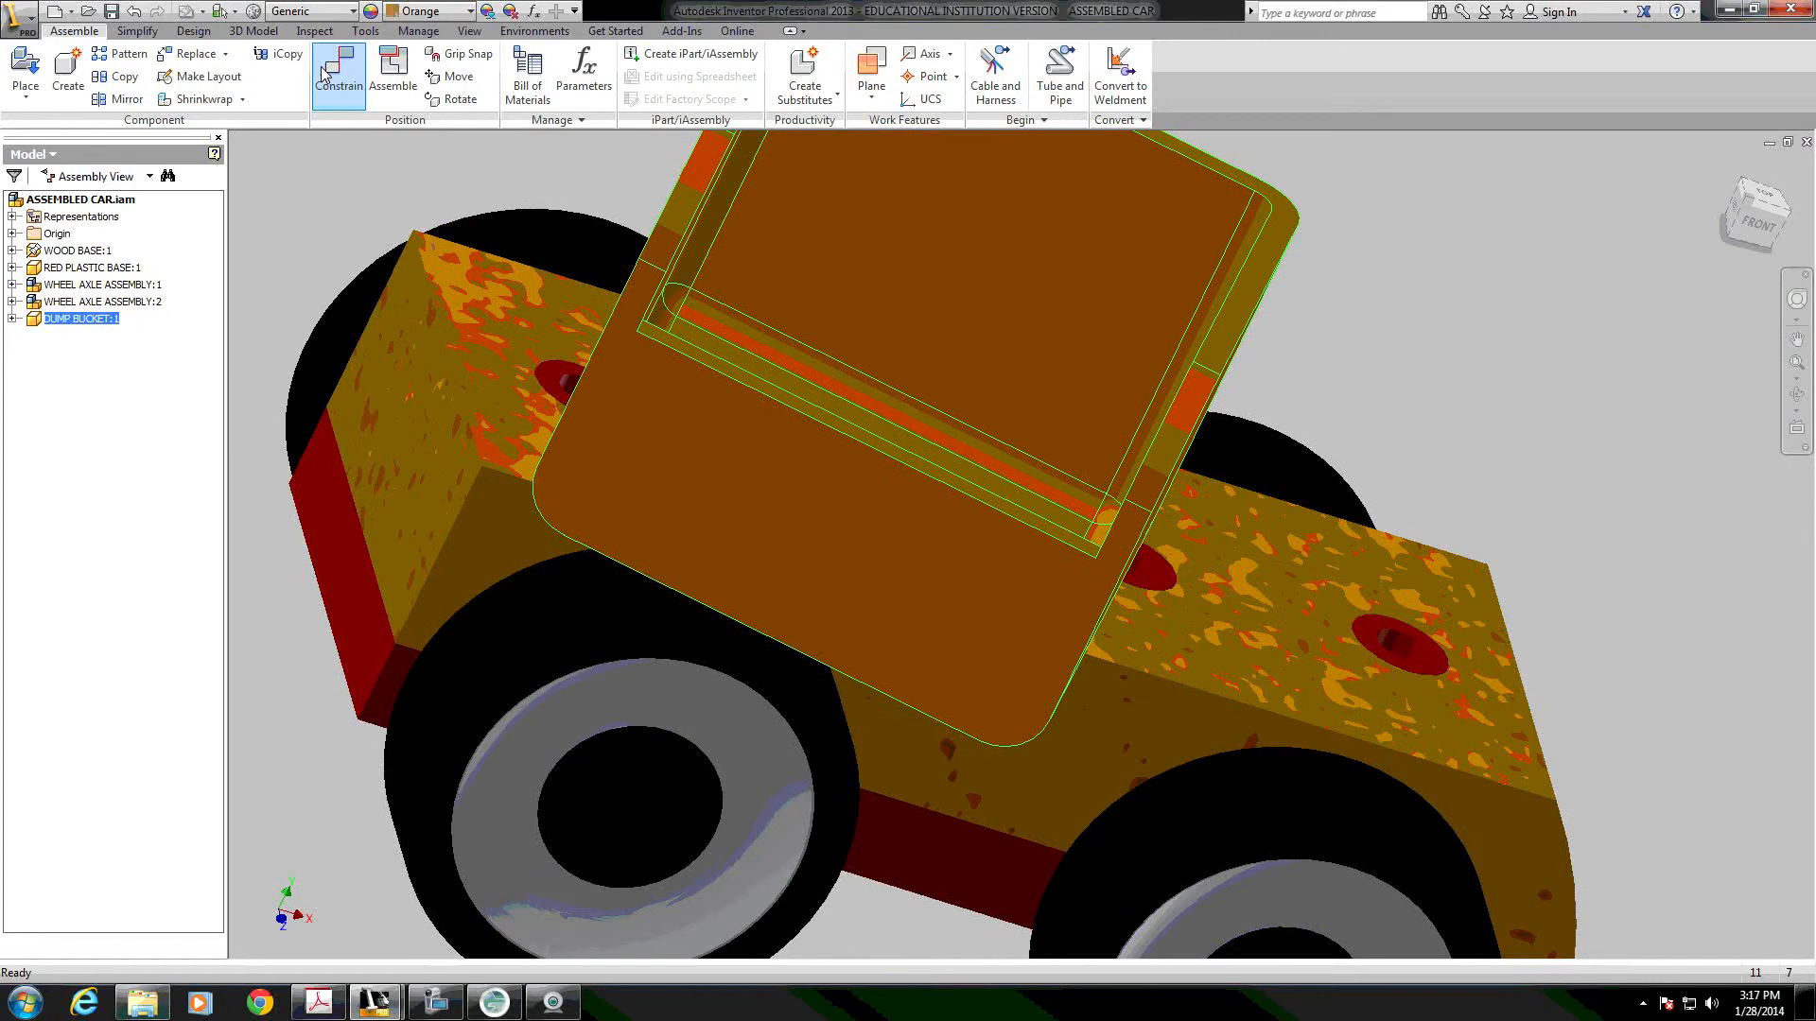
pyautogui.click(210, 537)
pyautogui.keyDown('shift'); pyautogui.moveTo(662, 875); pyautogui.dragTo(747, 676, button='middle'); pyautogui.keyUp('shift')
pyautogui.scroll(-5, 810, 720)
pyautogui.click(799, 694)
pyautogui.scroll(5, 777, 698)
pyautogui.moveTo(647, 600)
pyautogui.mouseDown(button='middle')
pyautogui.moveTo(673, 718)
pyautogui.moveTo(626, 593)
pyautogui.mouseUp(button='middle')
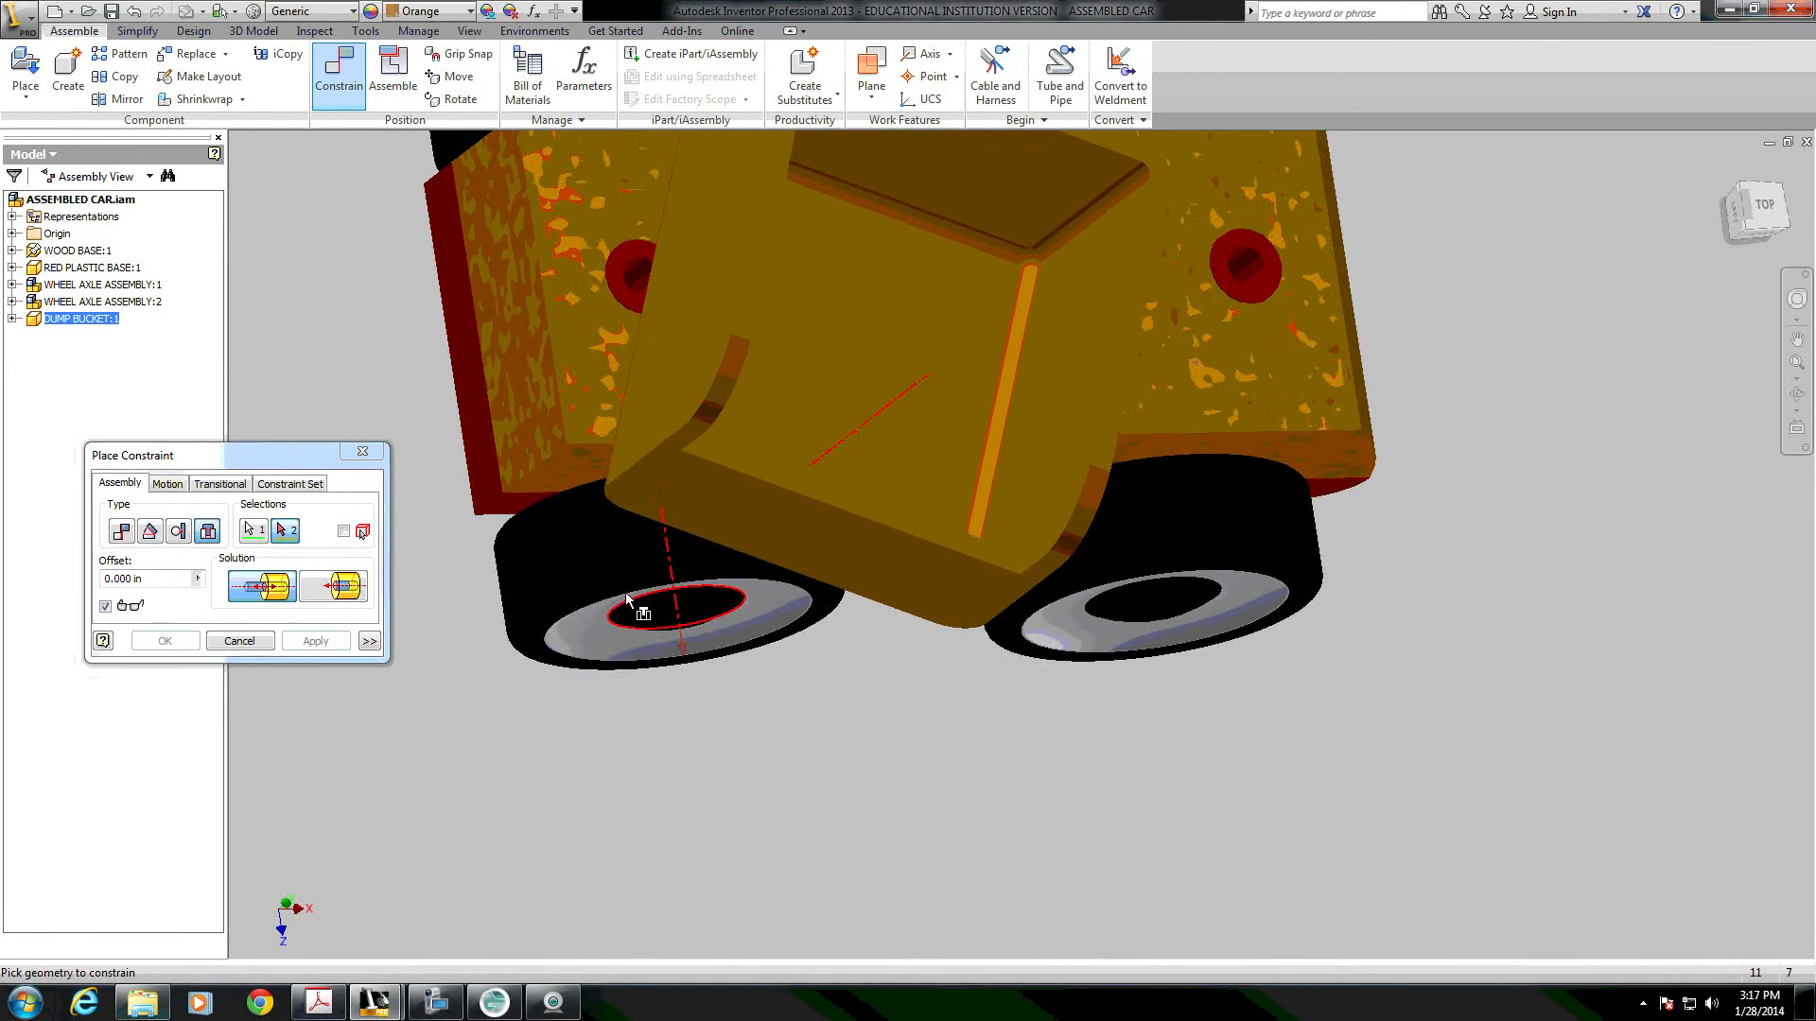
pyautogui.click(633, 248)
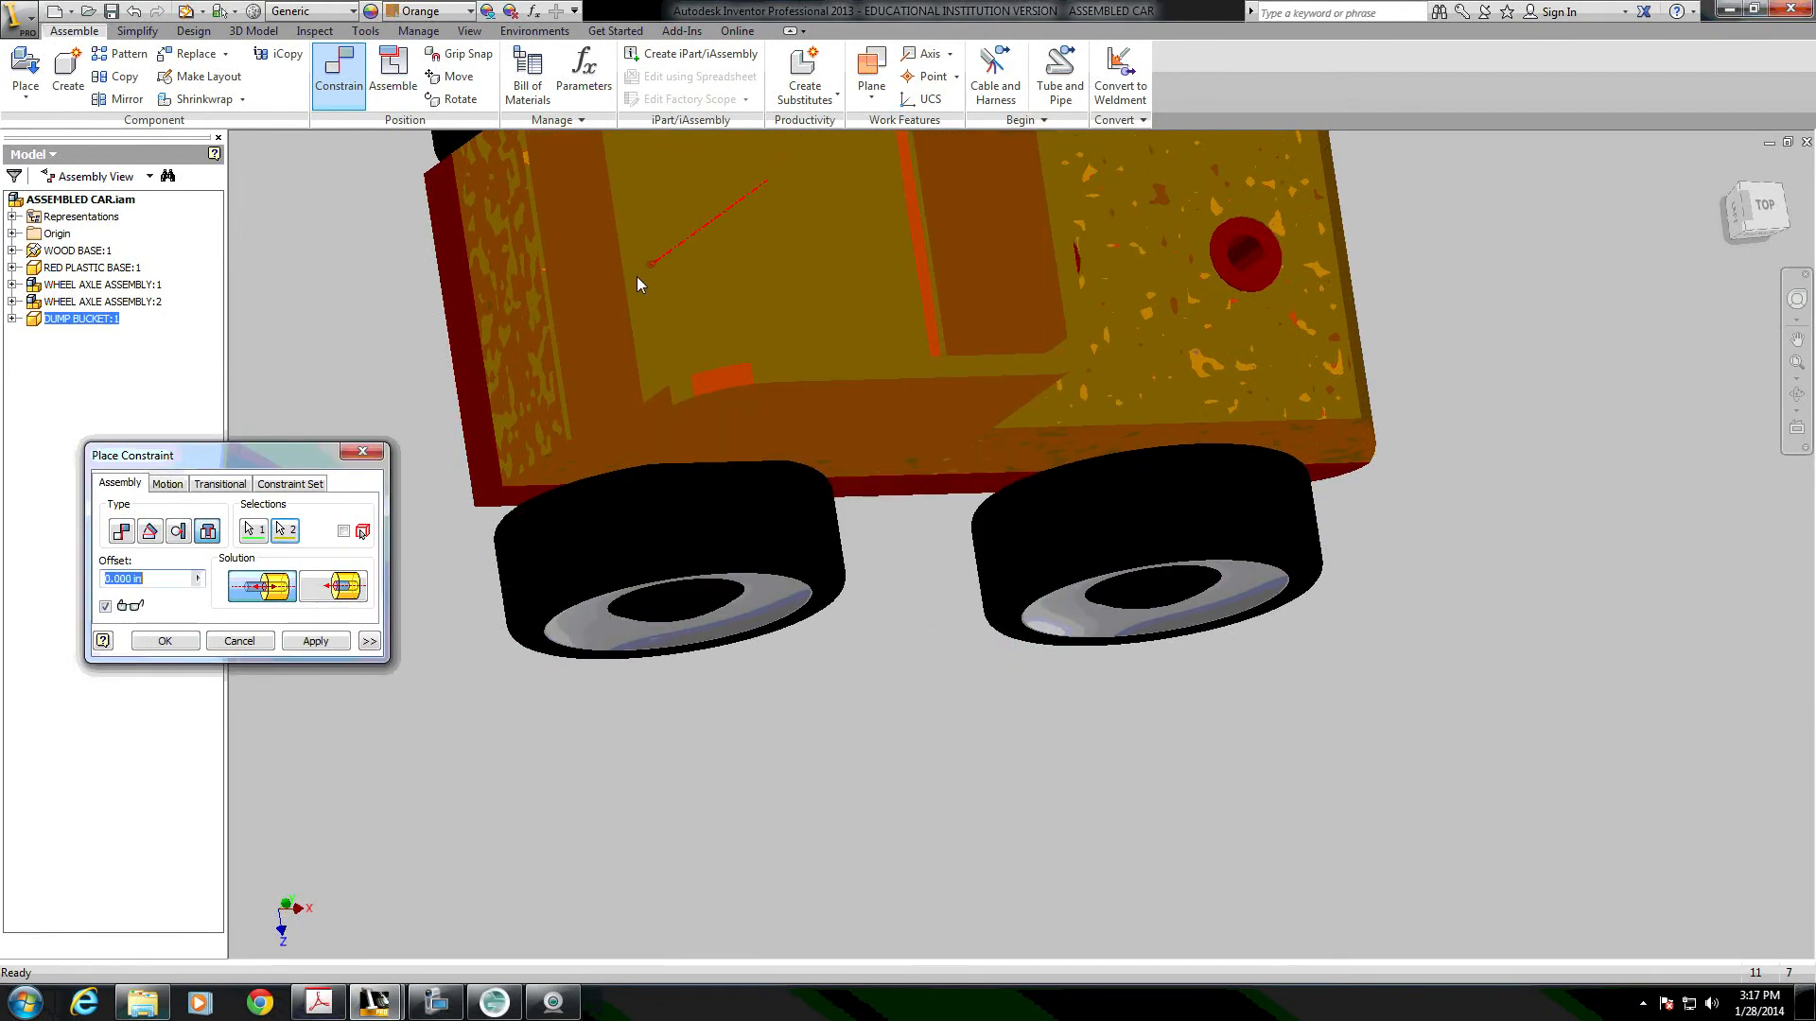
pyautogui.click(227, 641)
pyautogui.keyDown('shift'); pyautogui.moveTo(899, 525); pyautogui.dragTo(1446, 397, button='middle'); pyautogui.keyUp('shift')
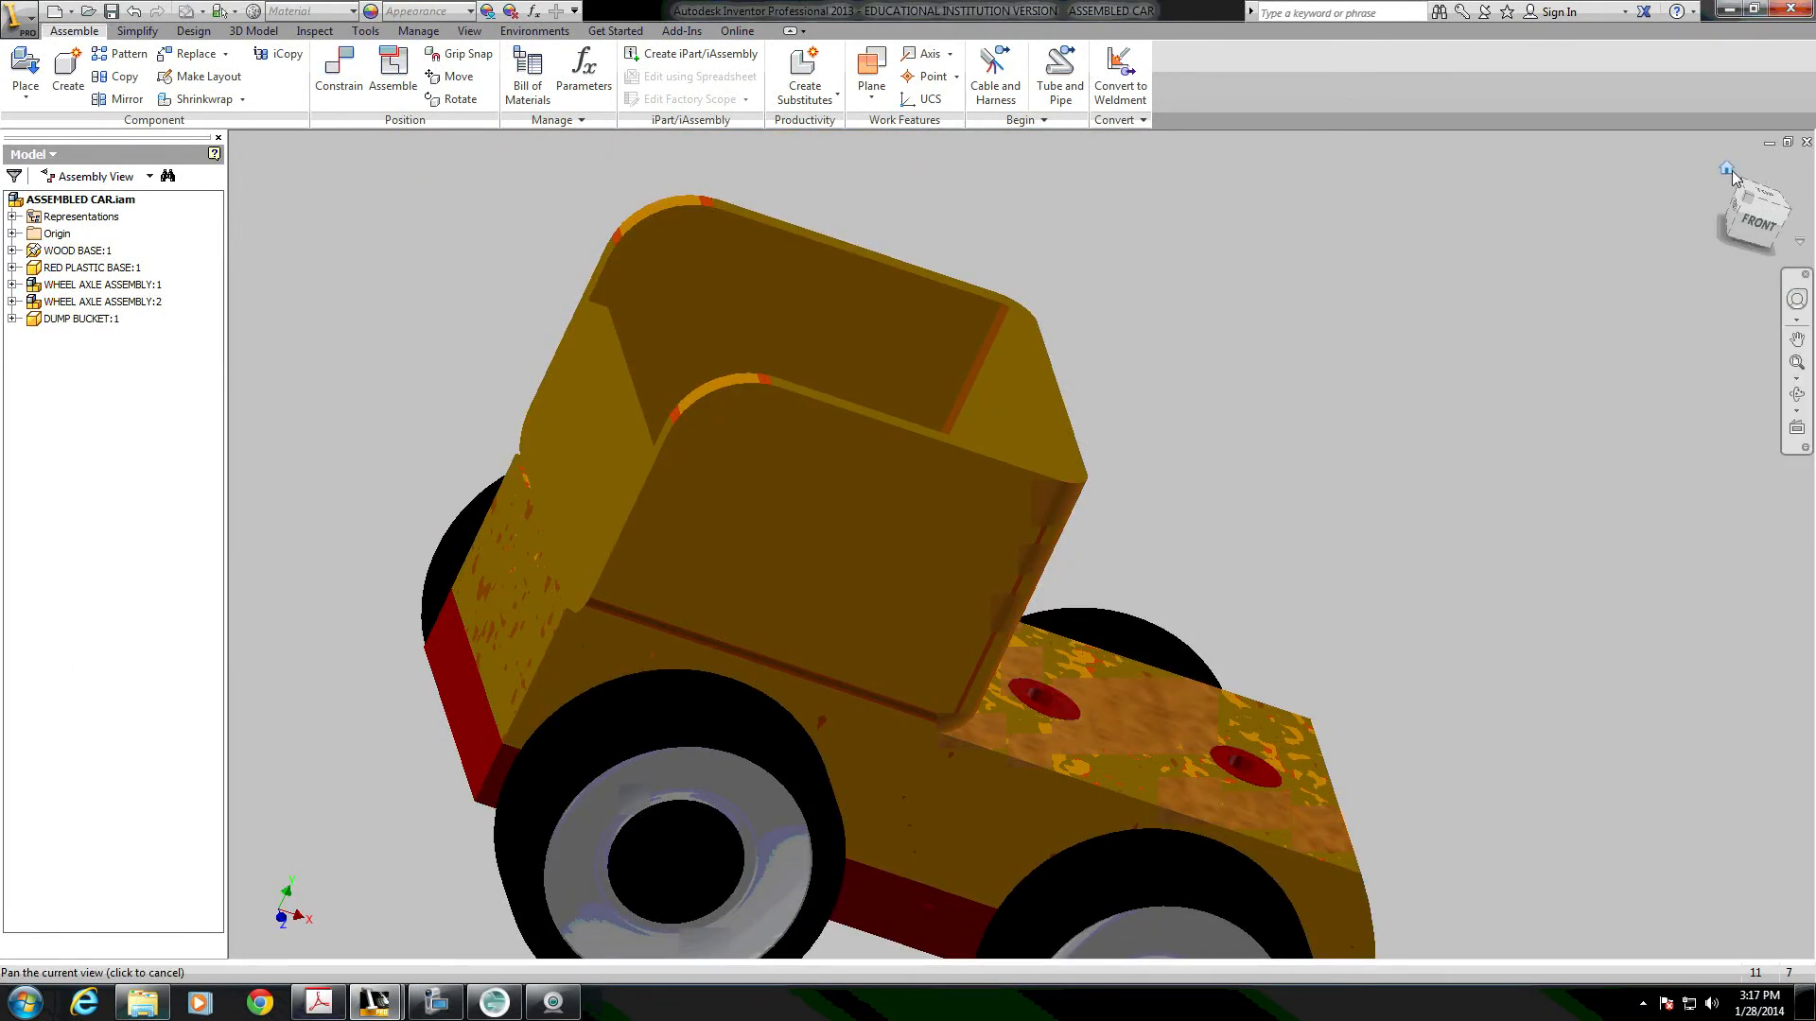
pyautogui.click(1729, 172)
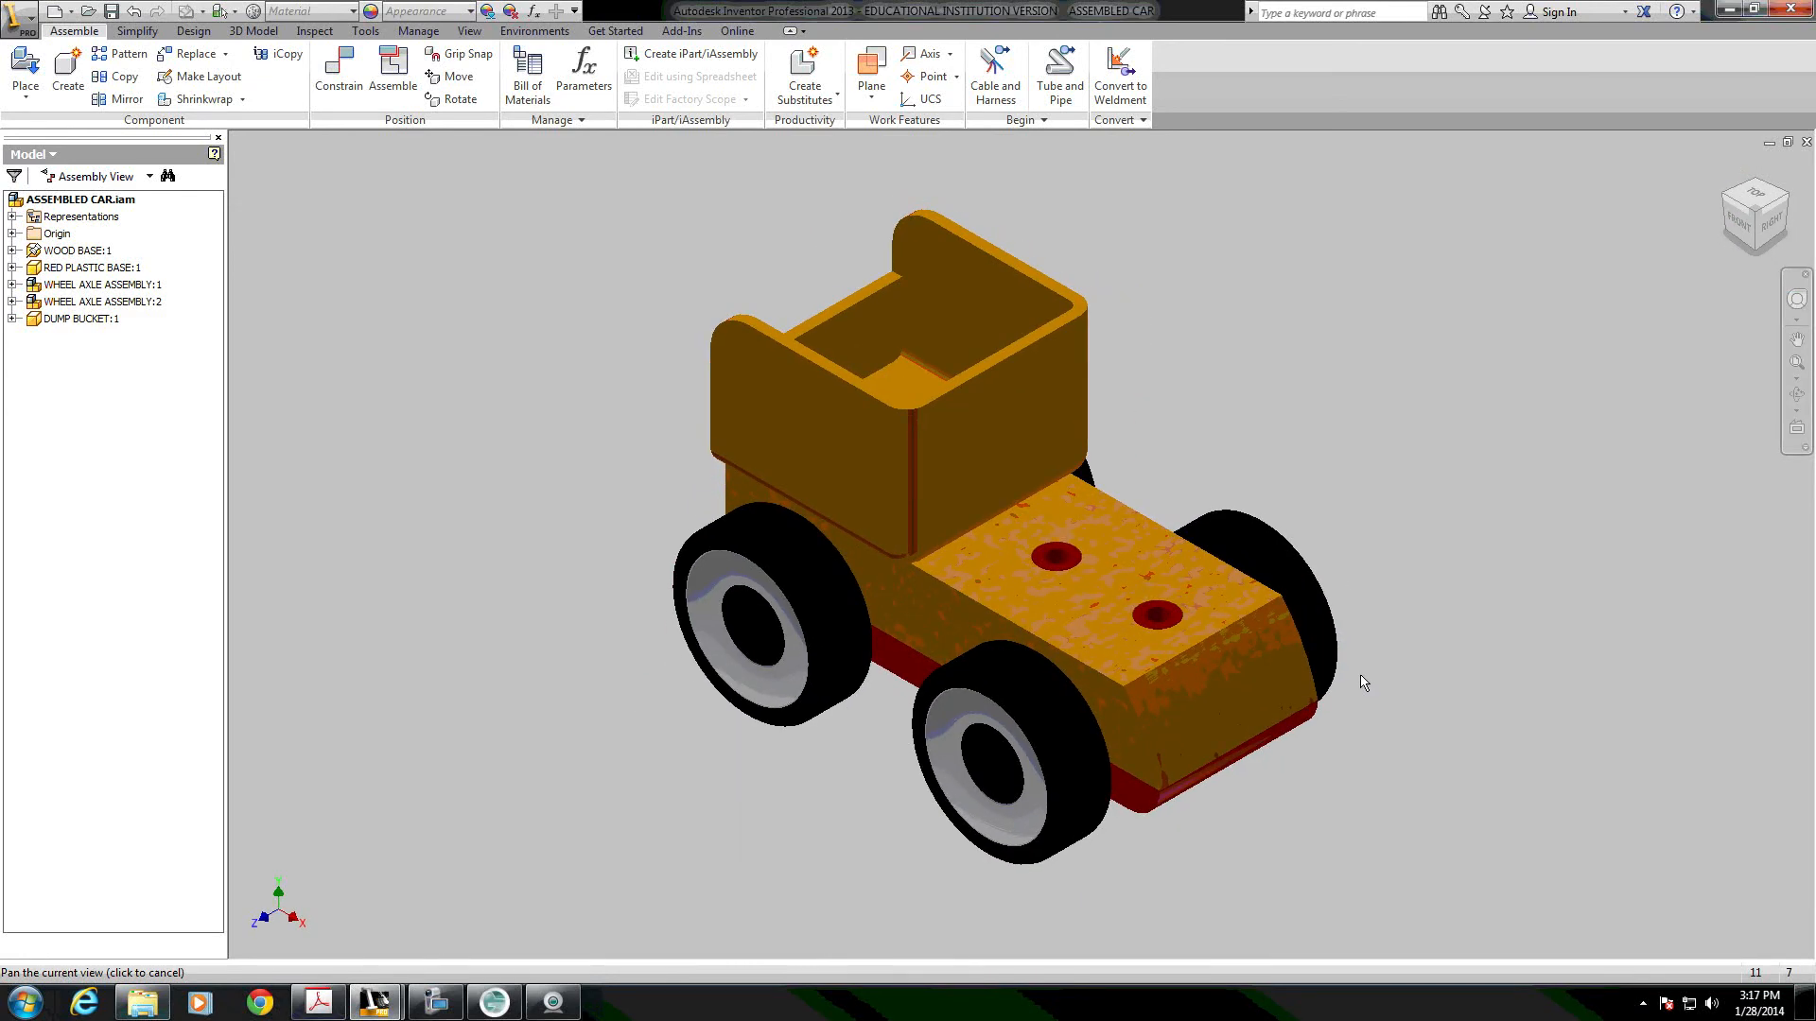